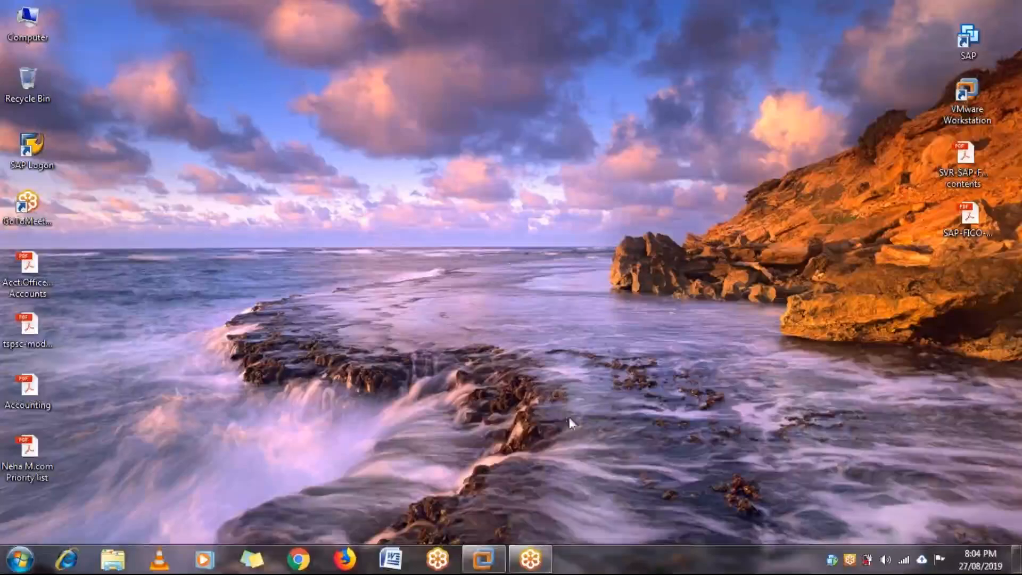
- Open the ECC 6.0 virtual machine and add the line "STEP:17: SET TOLERANCE LIMITS FOR INVOICE VERIFICATION USING OMR6" to the end of the Word notes
{"action": "mouse_move", "coordinate": [503, 556]}
{"action": "left_click", "coordinate": [480, 495]}
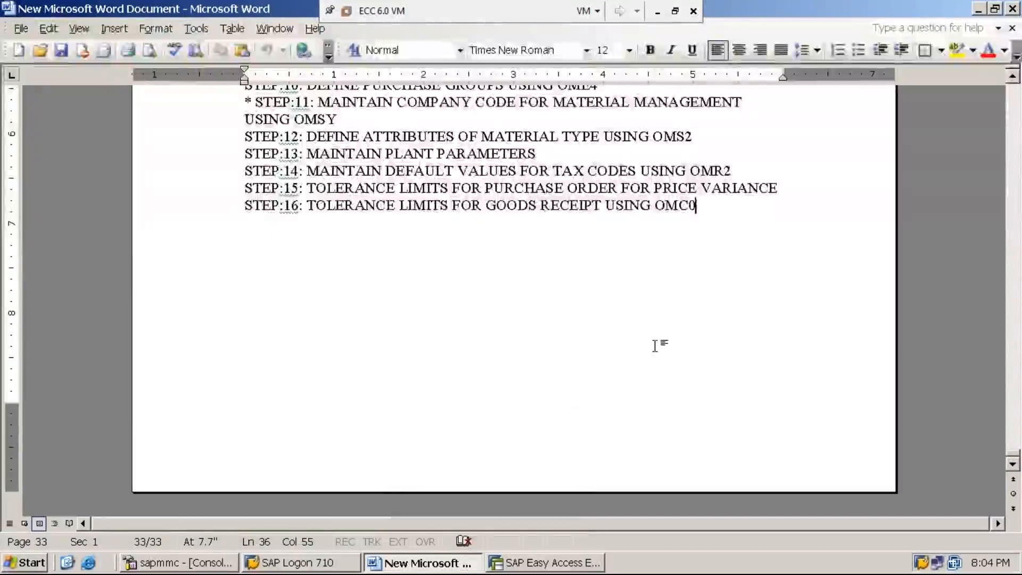
{"action": "key", "text": "Return"}
{"action": "type", "text": "ST"}
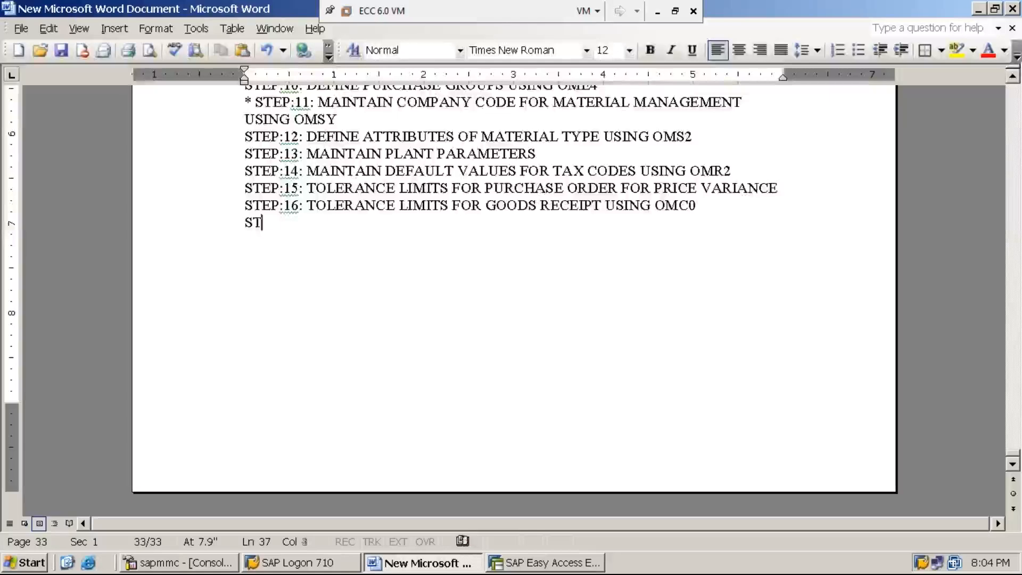
{"action": "type", "text": "EP:17:"}
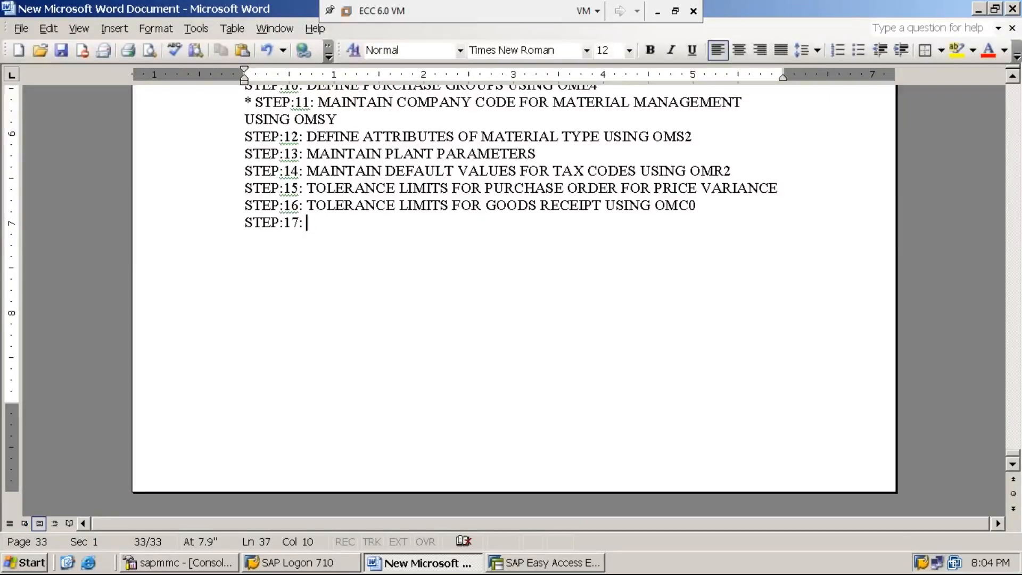
{"action": "type", "text": " SET TOLERANCE LIMIT"}
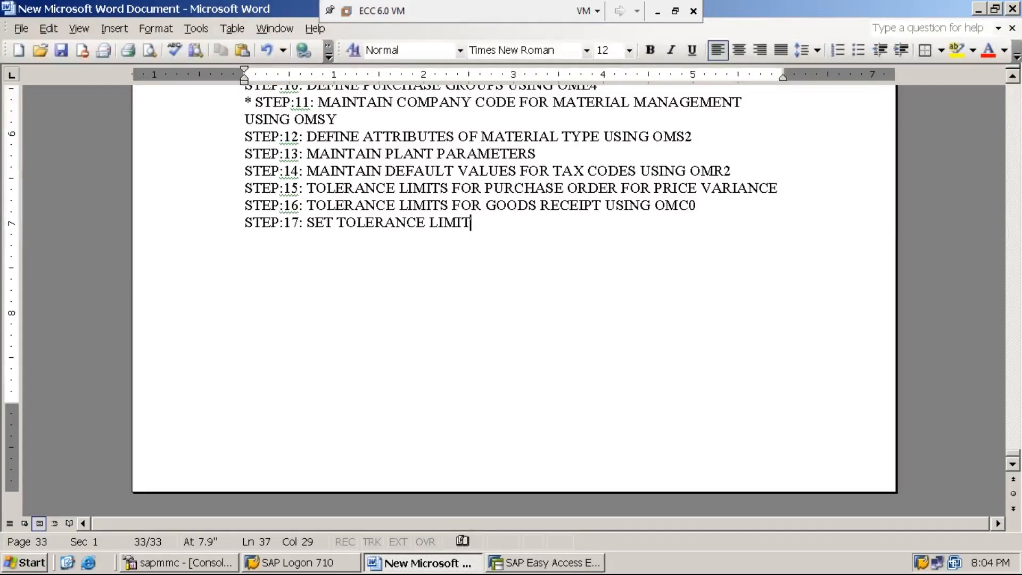
{"action": "type", "text": "S FOR "}
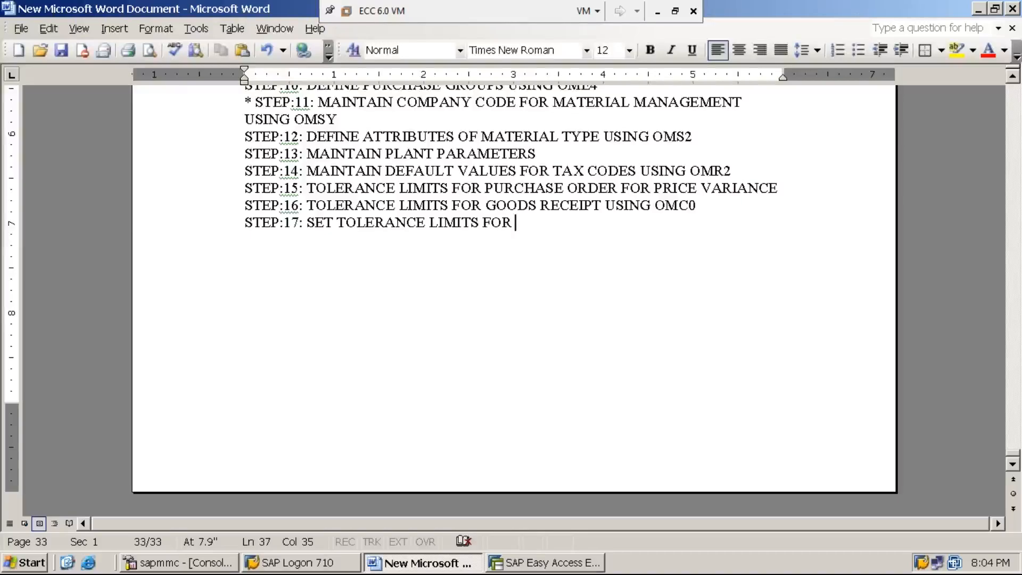
{"action": "type", "text": "INVOICE V"}
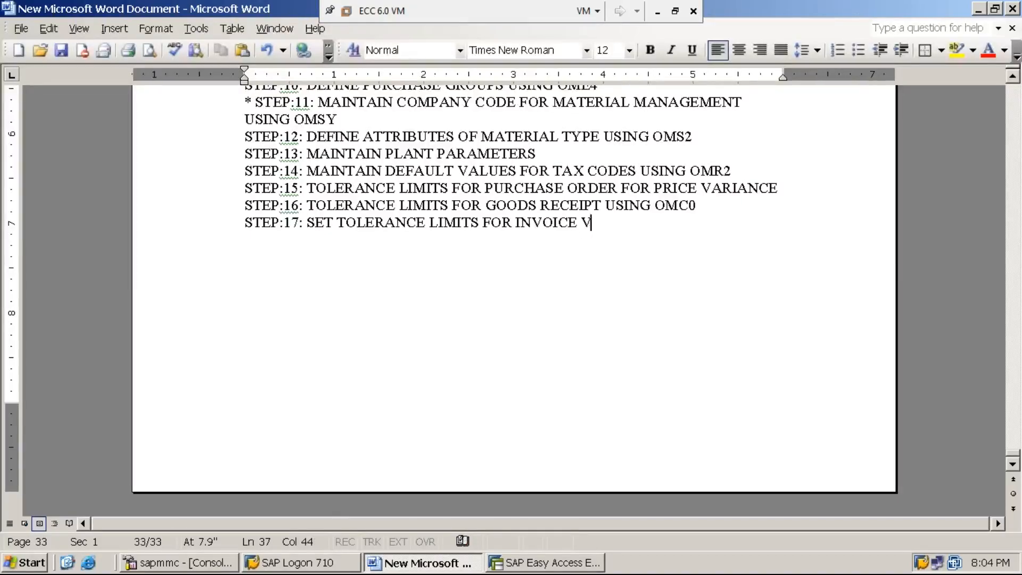
{"action": "type", "text": "ERIFICATION "}
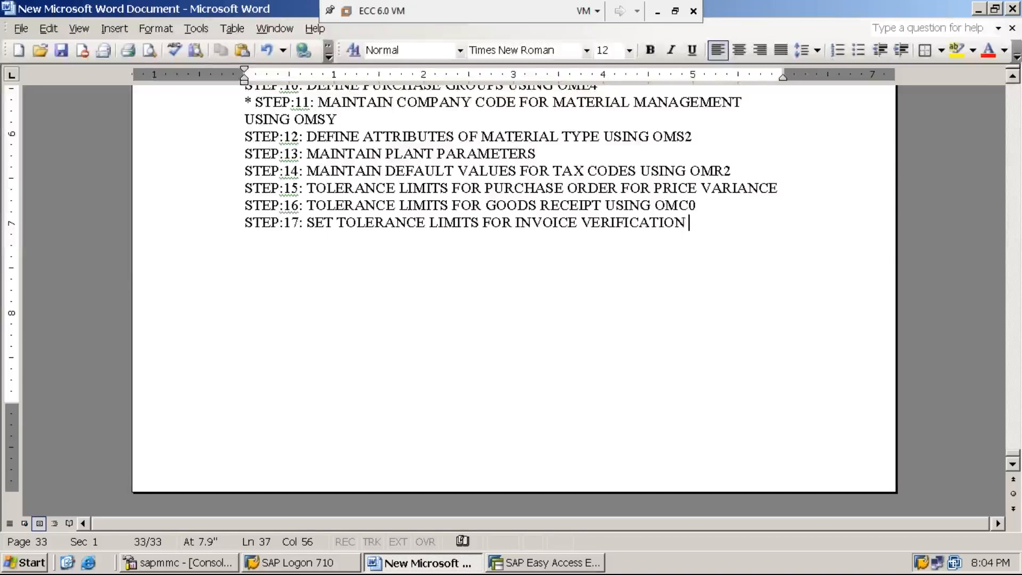
{"action": "type", "text": "USING "}
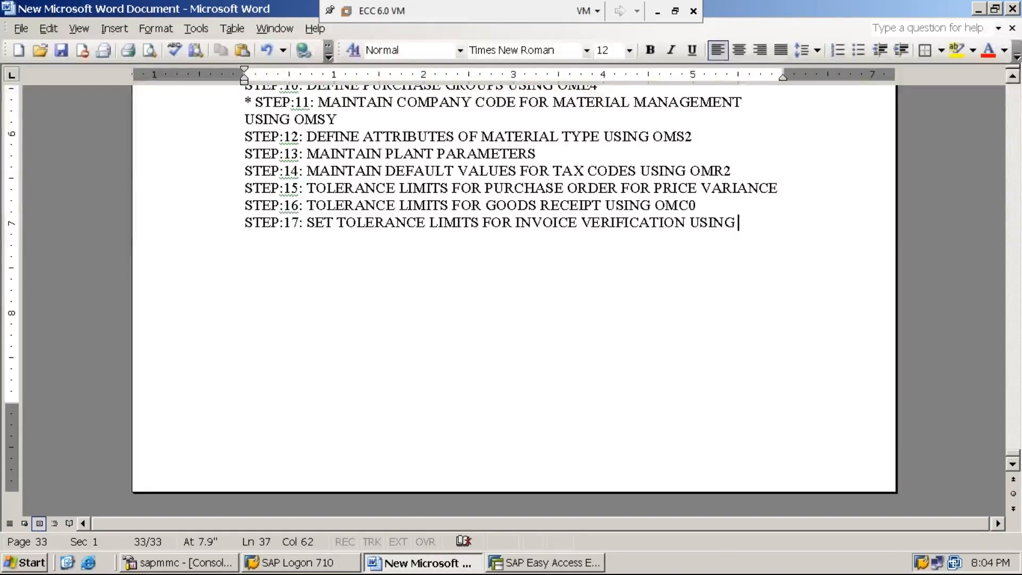
{"action": "type", "text": "OMR6"}
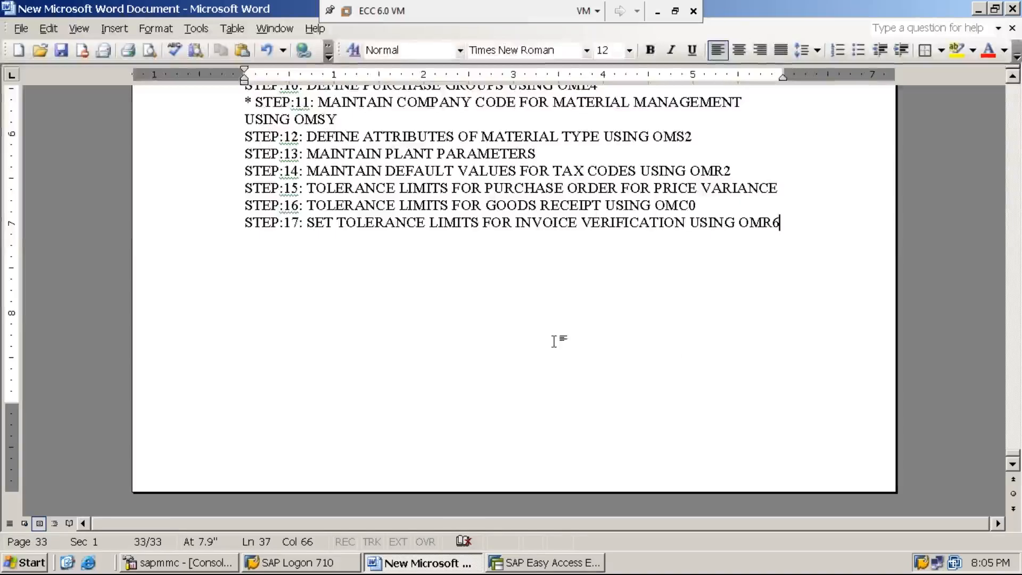
- Switch to SAP Easy Access, run transaction SPRO and open the SAP Reference IMG
{"action": "left_click", "coordinate": [593, 568]}
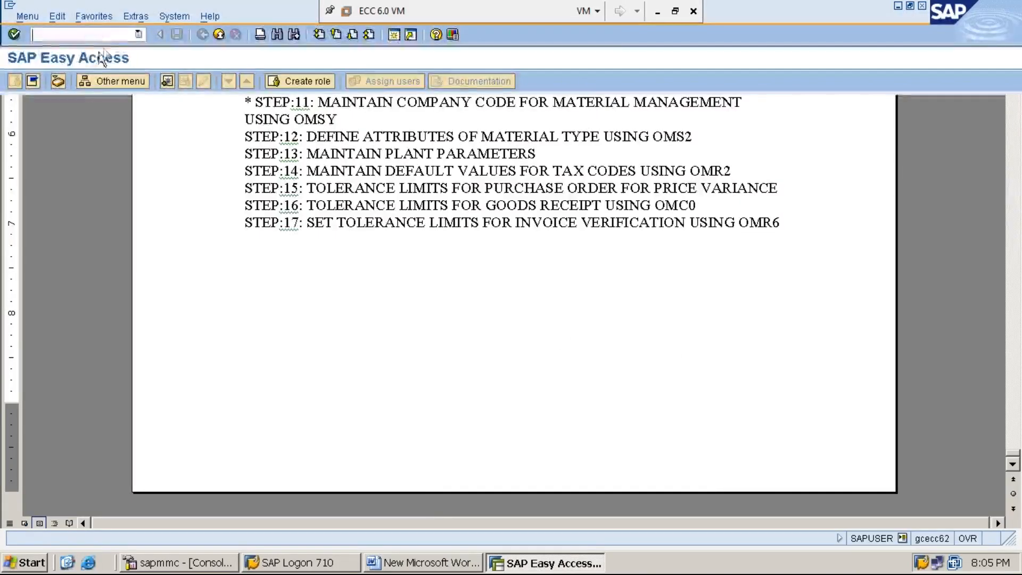
{"action": "type", "text": "SPRO"}
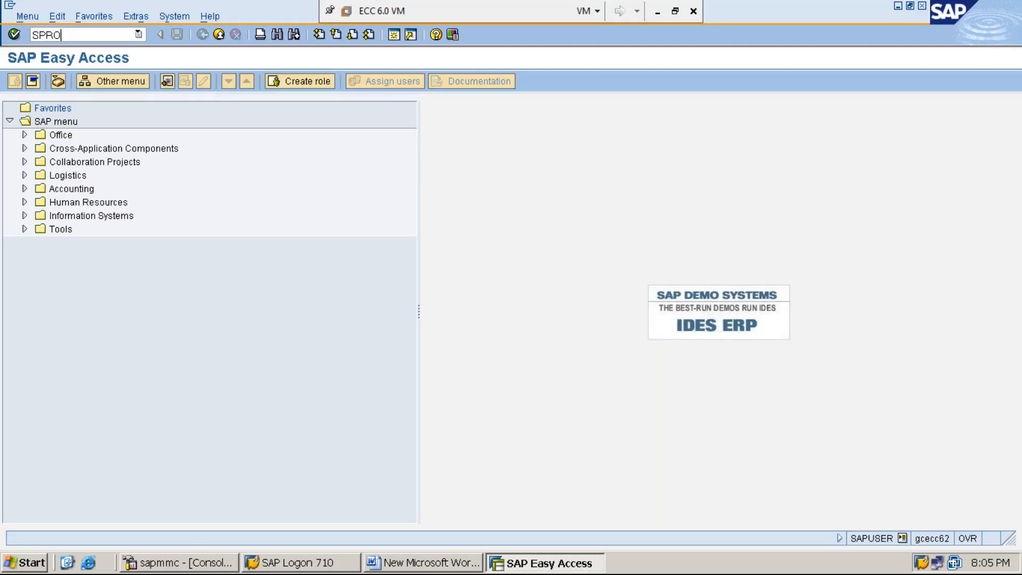
{"action": "key", "text": "Return"}
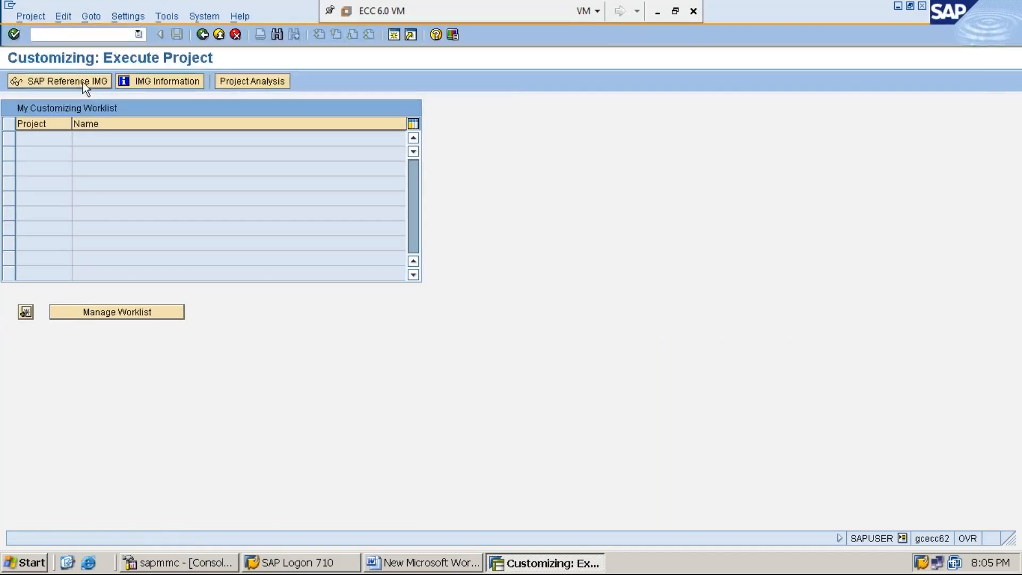
{"action": "left_click", "coordinate": [91, 80]}
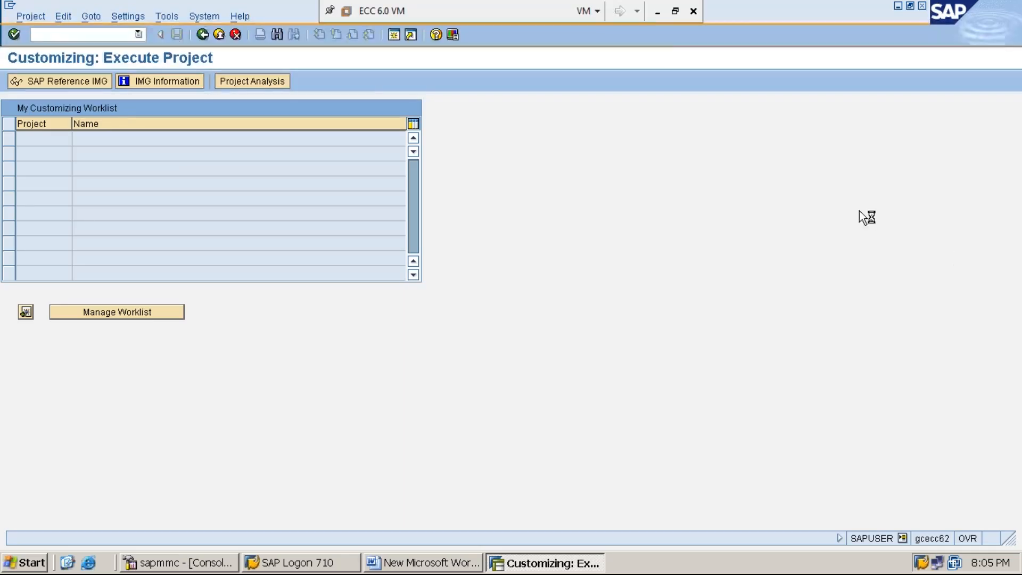
{"action": "left_click", "coordinate": [657, 14]}
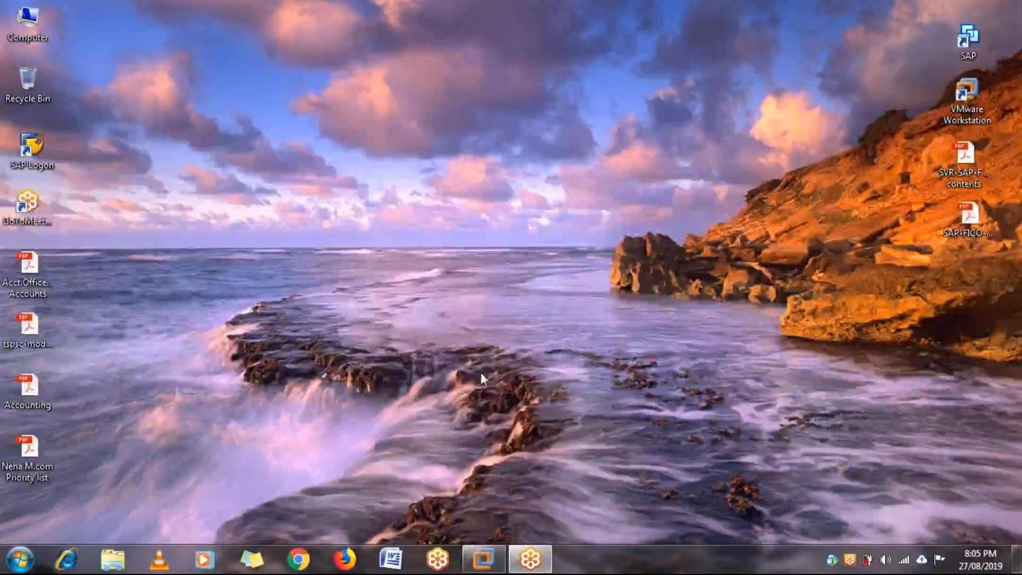
{"action": "mouse_move", "coordinate": [484, 559]}
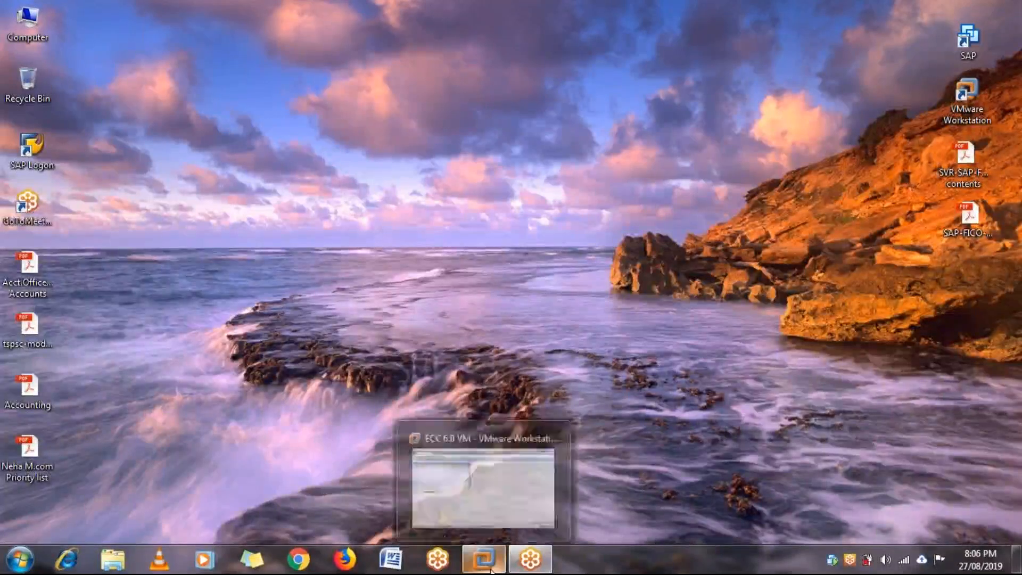
{"action": "left_click", "coordinate": [487, 503]}
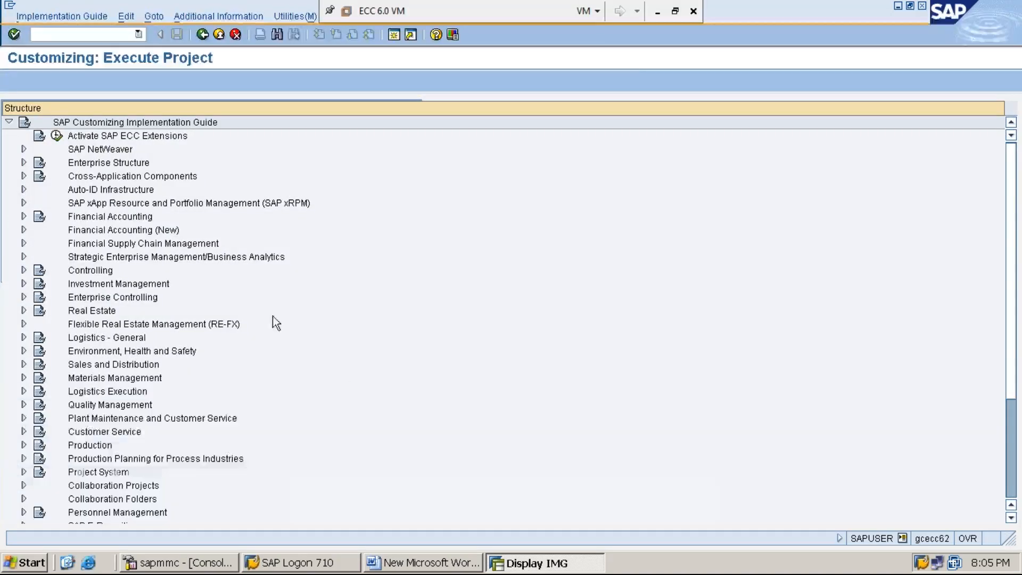
- Expand Materials Management and its Logistics Invoice Verification node in the implementation guide
{"action": "left_click", "coordinate": [159, 380]}
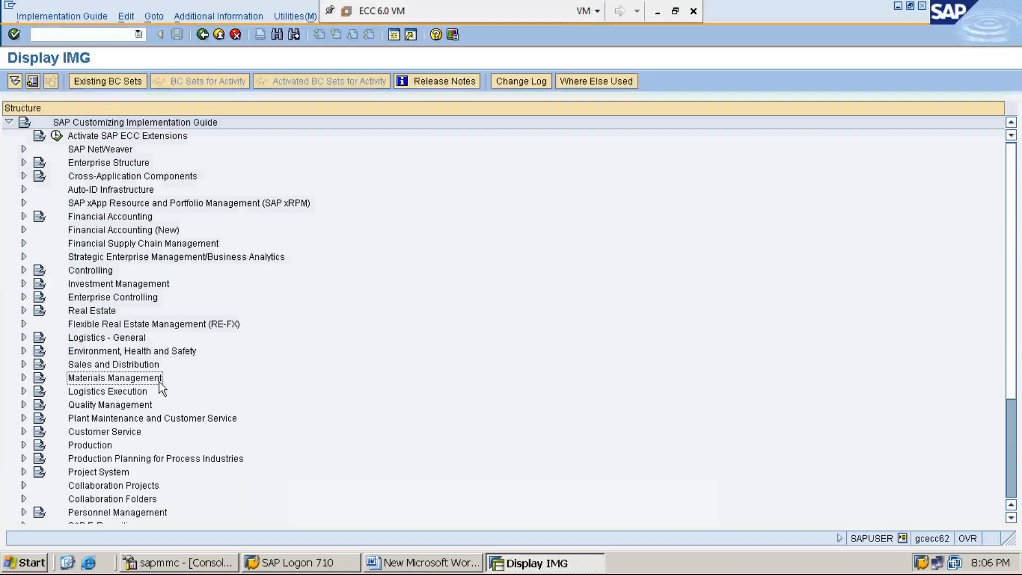
{"action": "double_click", "coordinate": [159, 380]}
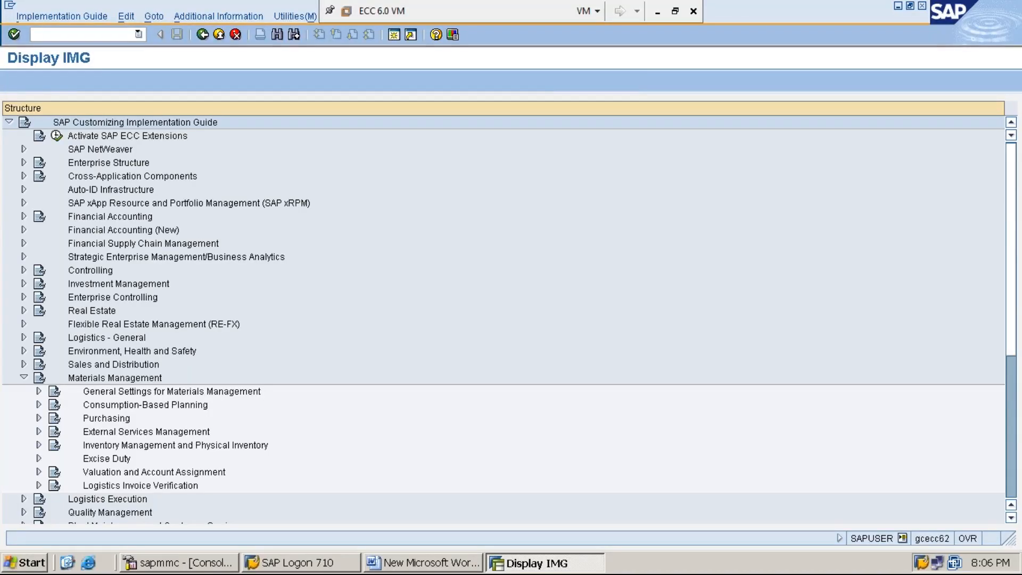
{"action": "key", "text": "Down"}
{"action": "key", "text": "Down"}
{"action": "key", "text": "Down"}
{"action": "key", "text": "Down"}
{"action": "key", "text": "Down"}
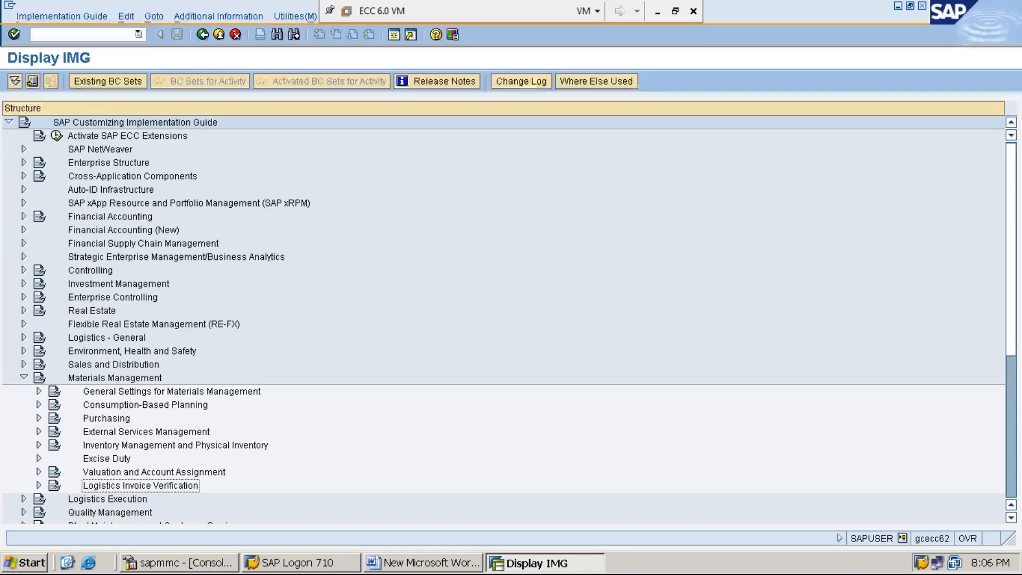
{"action": "key", "text": "Right"}
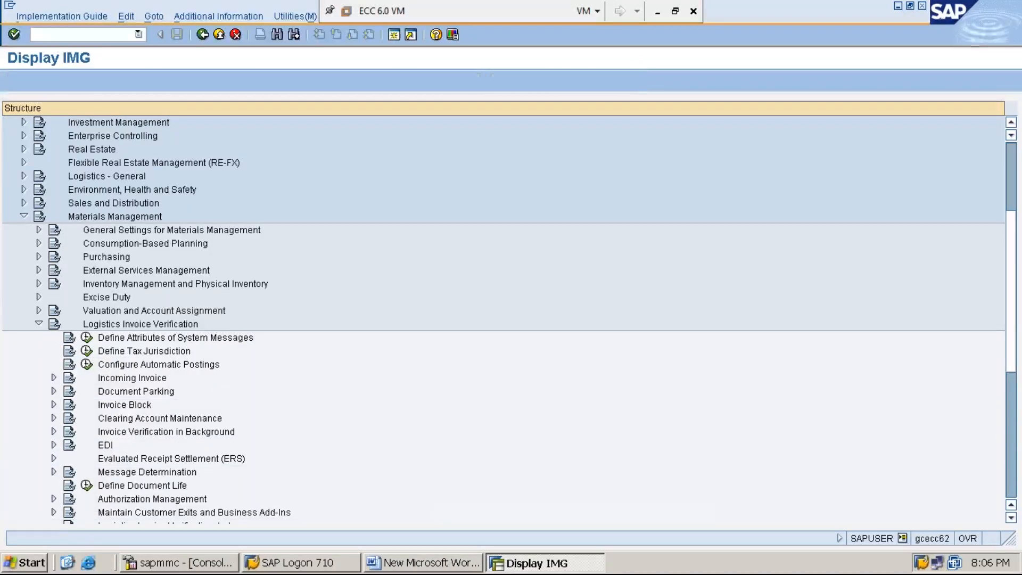
- Expand Invoice Block under Logistics Invoice Verification and select the Set Tolerance Limits activity
{"action": "key", "text": "Down"}
{"action": "key", "text": "Down"}
{"action": "key", "text": "Down"}
{"action": "key", "text": "Down"}
{"action": "key", "text": "Down"}
{"action": "key", "text": "Down"}
{"action": "key", "text": "Right"}
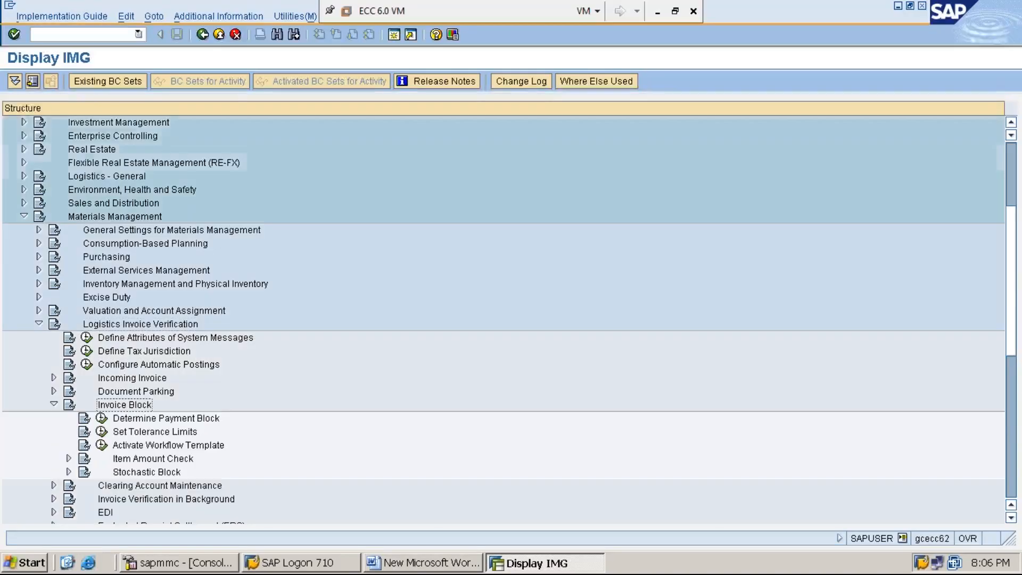
{"action": "key", "text": "Down"}
{"action": "key", "text": "Down"}
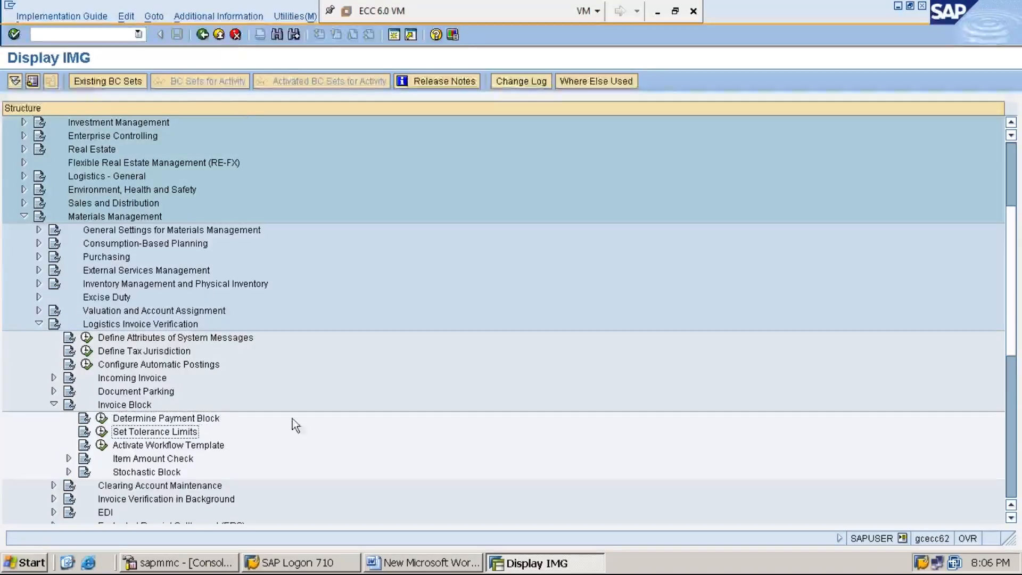
- Display the IMG activity keys as additional information beside the implementation guide structure
{"action": "left_click", "coordinate": [239, 17]}
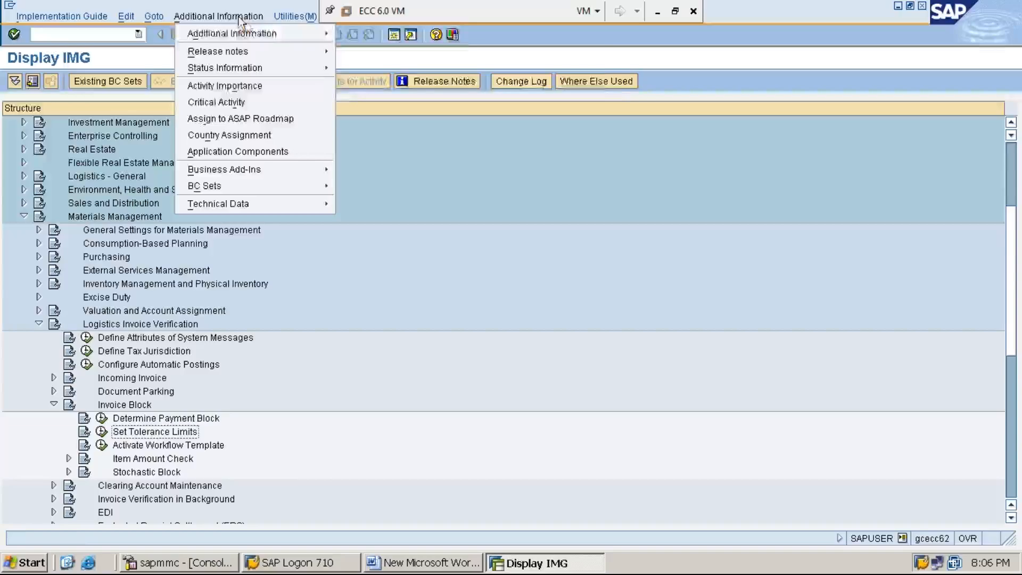
{"action": "key", "text": "Down"}
{"action": "key", "text": "Right"}
{"action": "key", "text": "Down"}
{"action": "key", "text": "Right"}
{"action": "key", "text": "Down"}
{"action": "key", "text": "Return"}
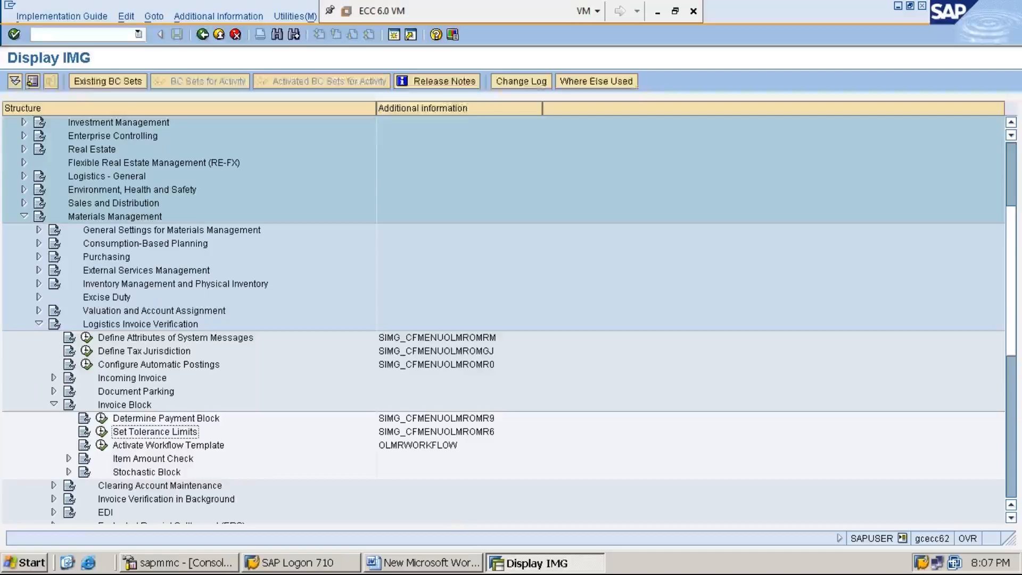
- Execute the Set Tolerance Limits activity and position the tolerance list at company code 1000
{"action": "left_click", "coordinate": [101, 432]}
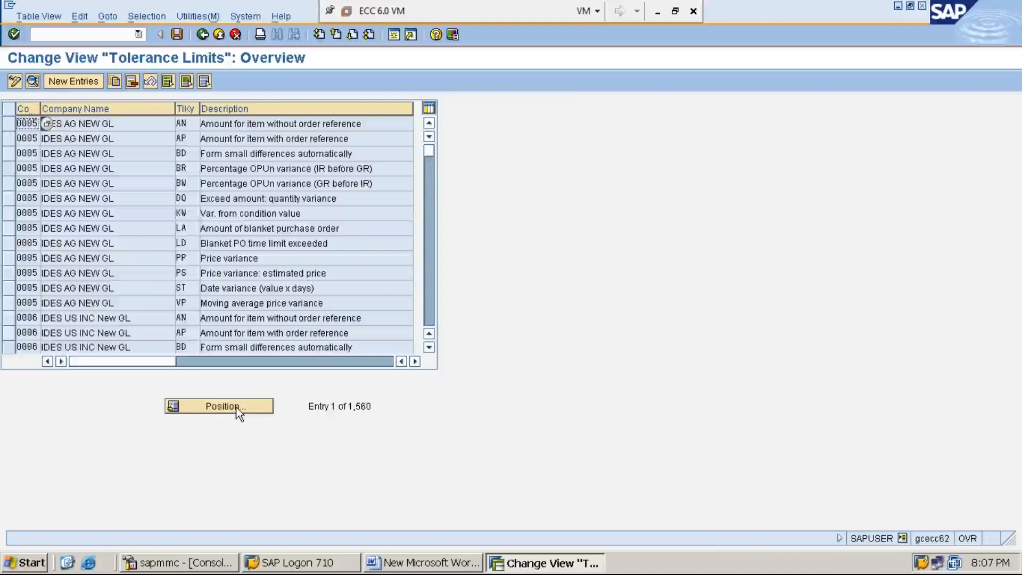
{"action": "left_click", "coordinate": [236, 409]}
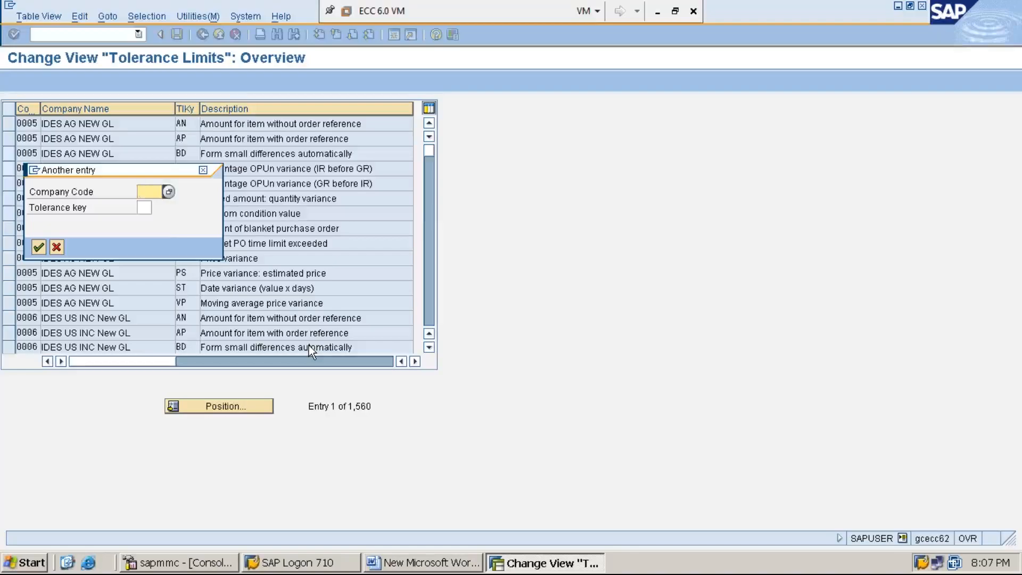
{"action": "type", "text": "1000"}
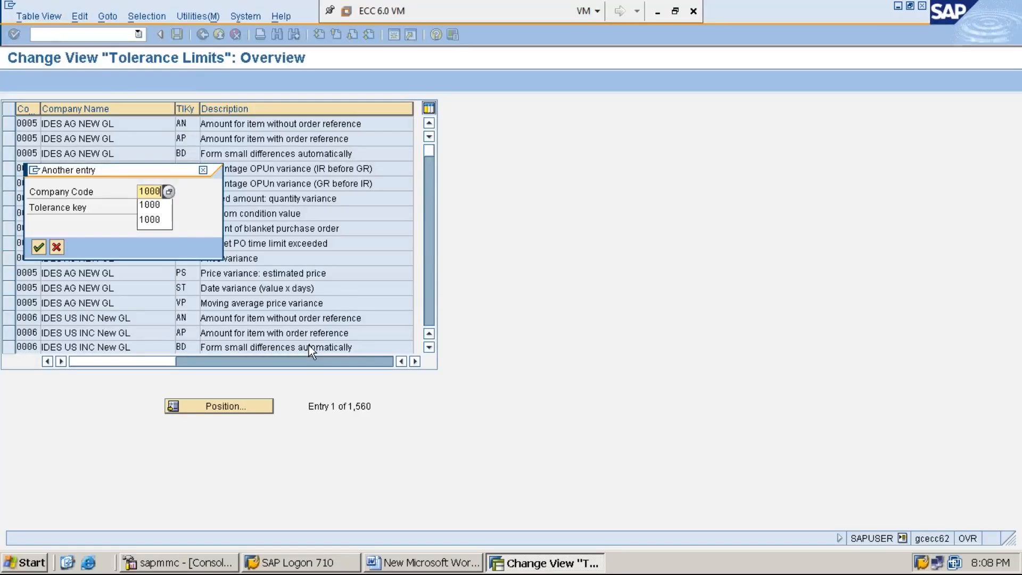
{"action": "key", "text": "Return"}
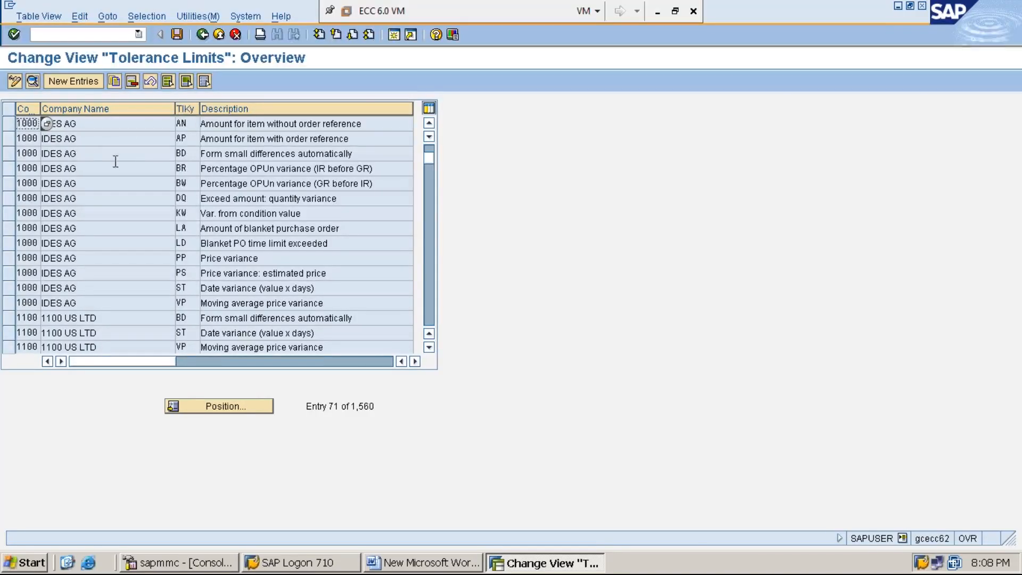
- Start copying the BD and ST tolerance entries of company code 1000, assigning the BD copy to company code MMI1
{"action": "left_click", "coordinate": [9, 155]}
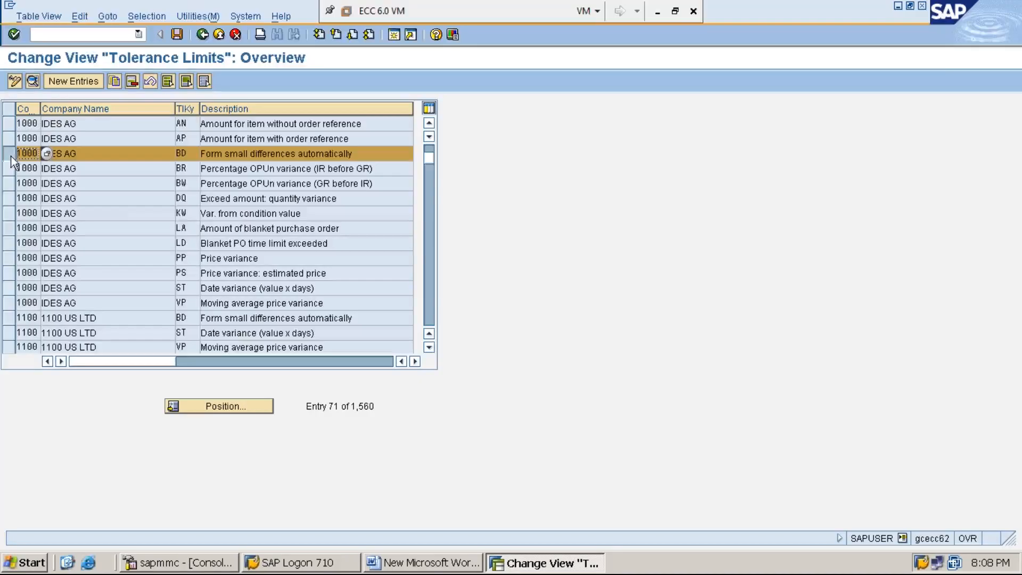
{"action": "left_click", "coordinate": [12, 292]}
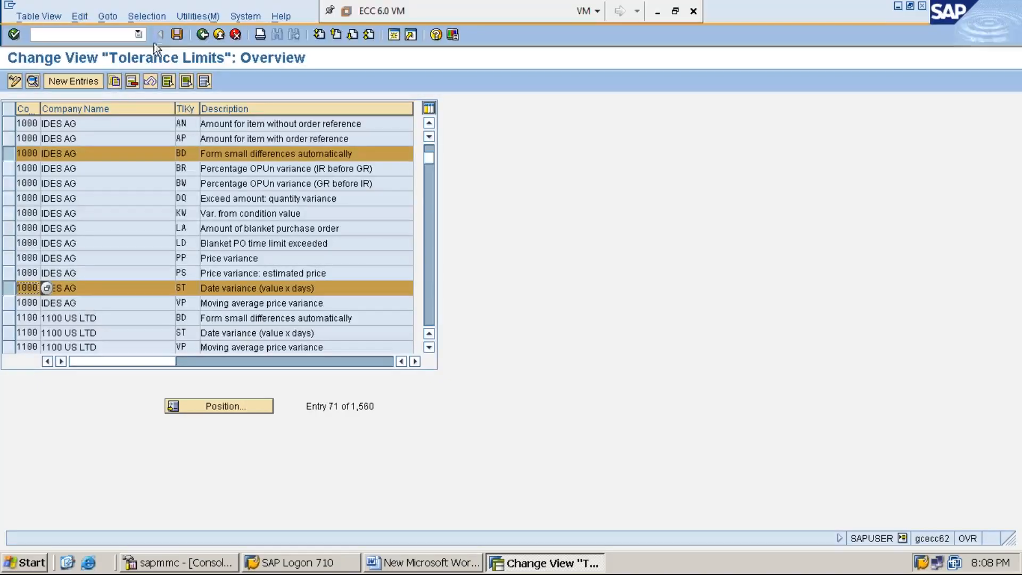
{"action": "left_click", "coordinate": [115, 81]}
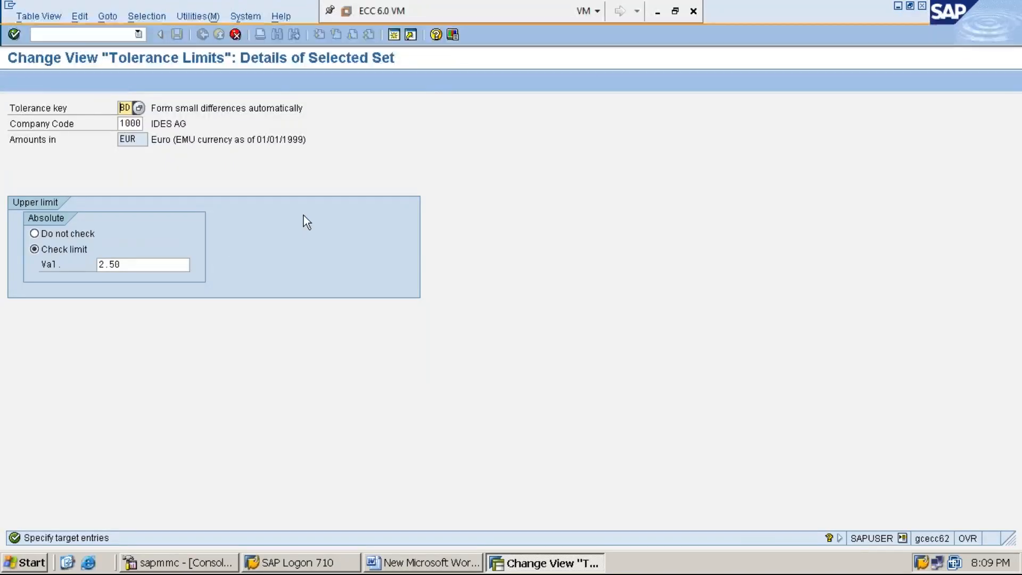
{"action": "key", "text": "Tab"}
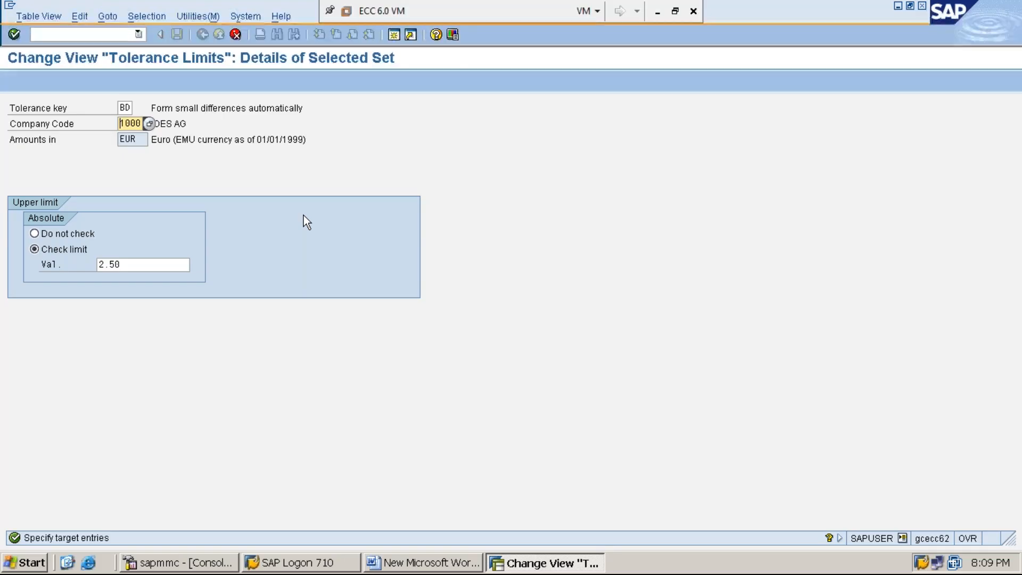
{"action": "type", "text": "MMI1"}
{"action": "key", "text": "Return"}
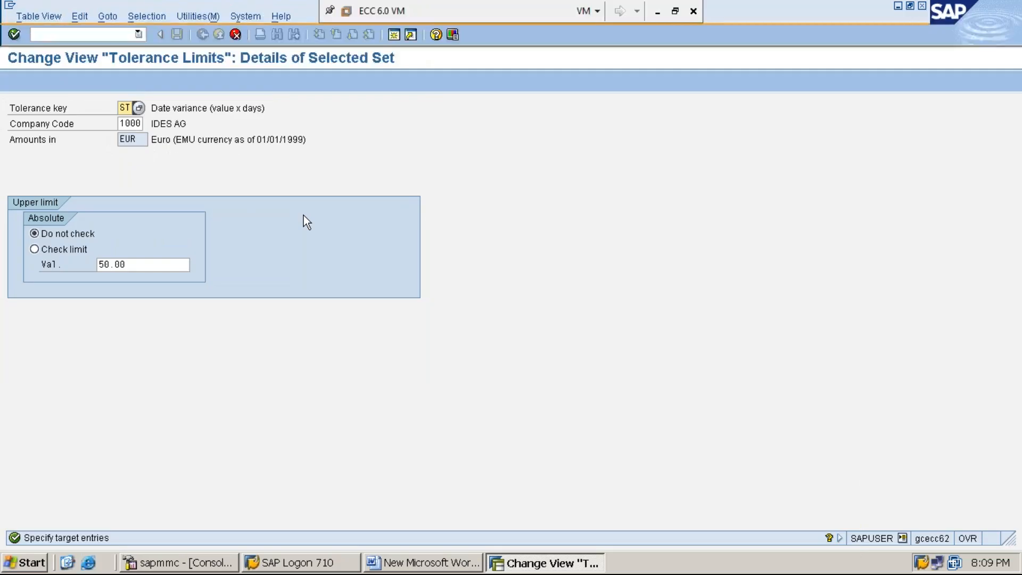
- Assign the copied ST date variance entry to company code MMI1 and complete the copy
{"action": "key", "text": "Tab"}
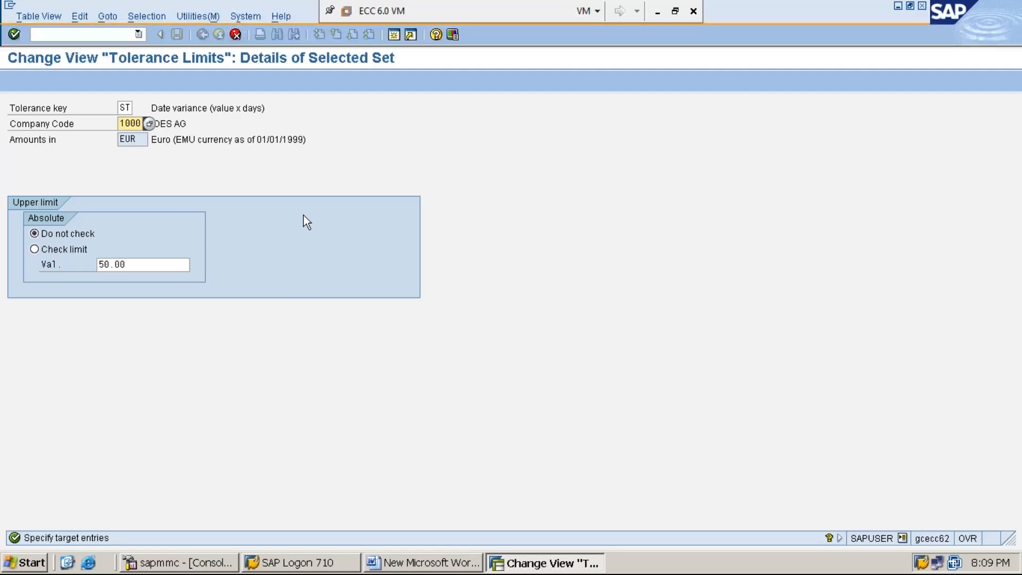
{"action": "type", "text": "MMI1"}
{"action": "key", "text": "Return"}
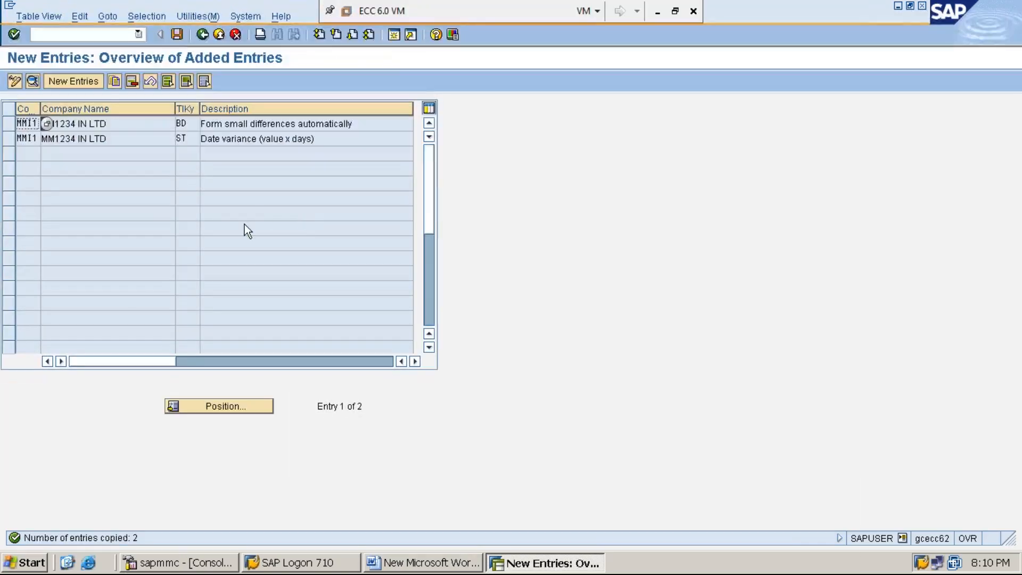
- Save the copied MMI1 tolerance limit entries to the proposed MM1234 IMPLEMENTATION customizing request
{"action": "left_click", "coordinate": [179, 35]}
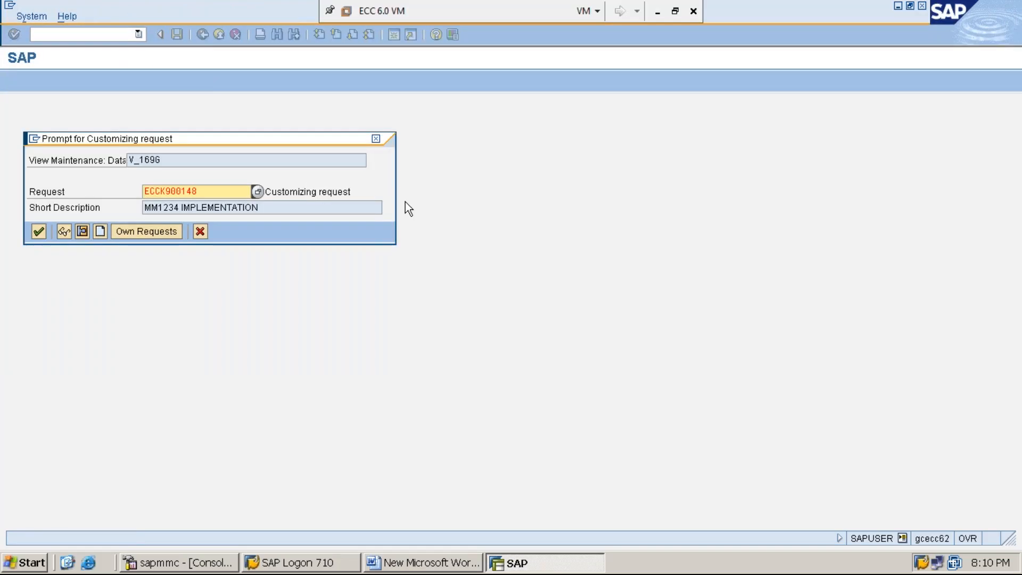
{"action": "key", "text": "Return"}
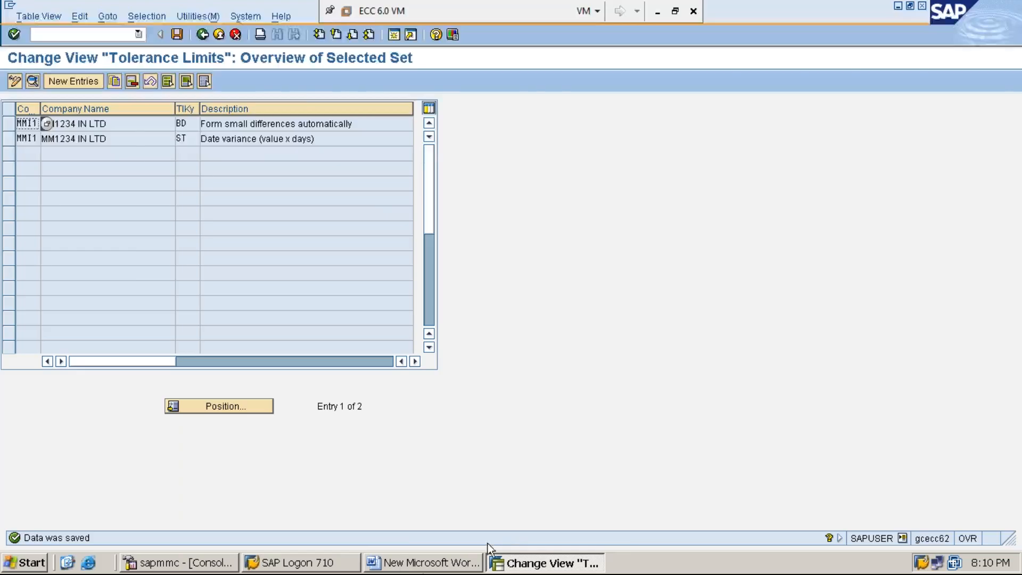
- Switch to the Word notes and add the line "STEP:18: AUTOMATIVE STATUS CHANGE FOR INVOICE VERIFICATION USING OMRV" below step 17
{"action": "left_click", "coordinate": [403, 564]}
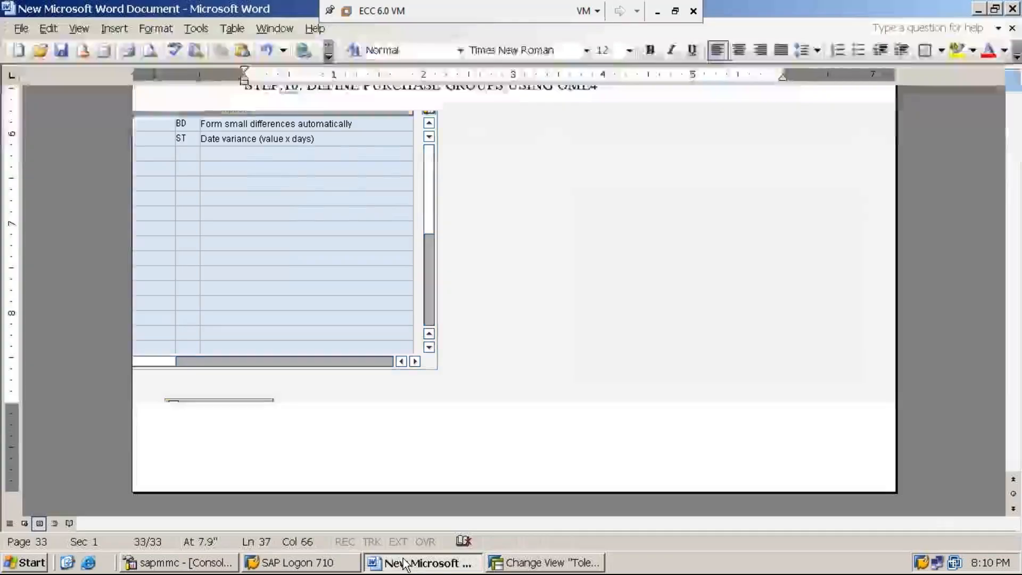
{"action": "key", "text": "Return"}
{"action": "type", "text": "ST"}
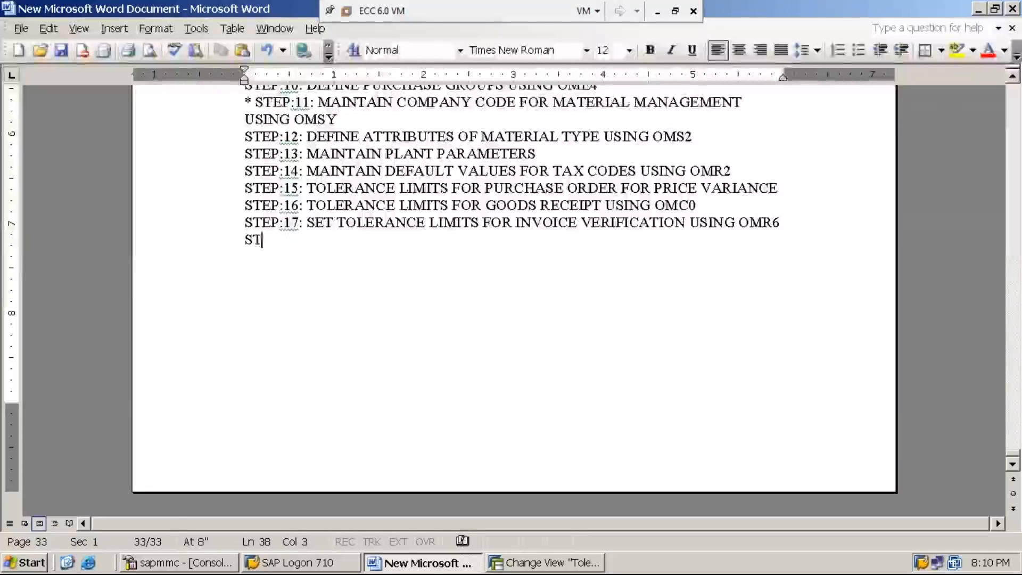
{"action": "type", "text": "EP:18:"}
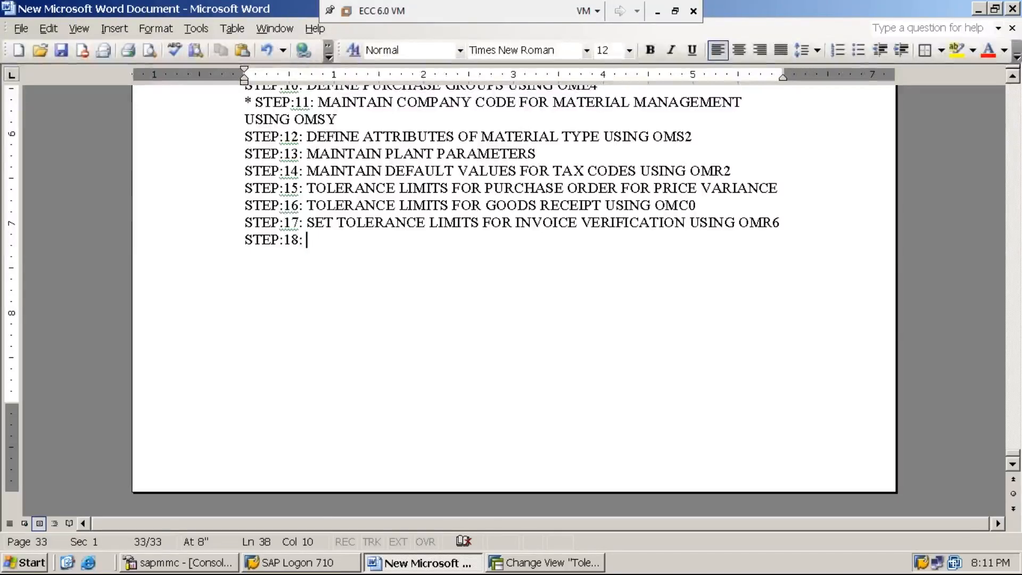
{"action": "type", "text": "AU"}
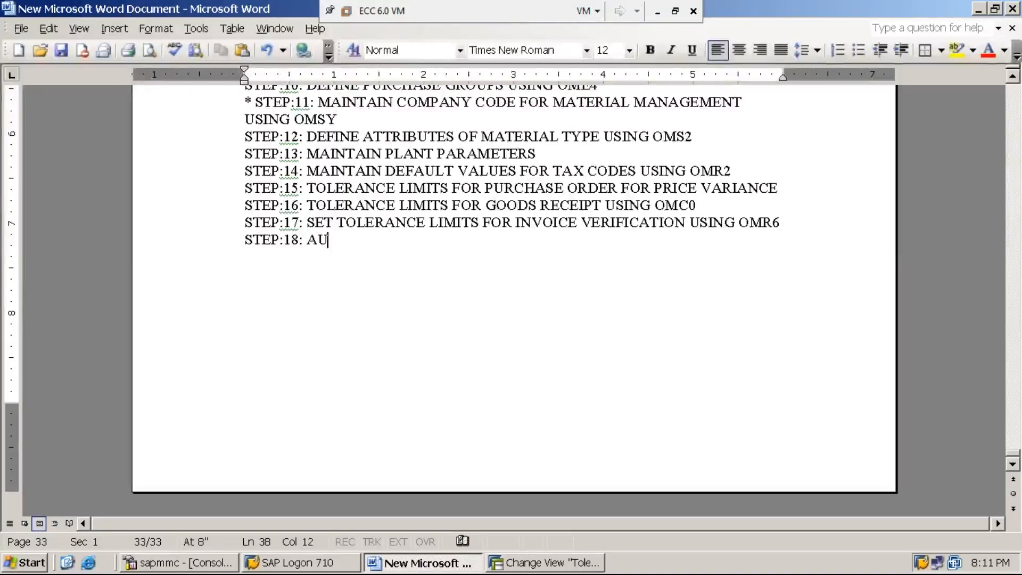
{"action": "type", "text": "TOMATIVE STA"}
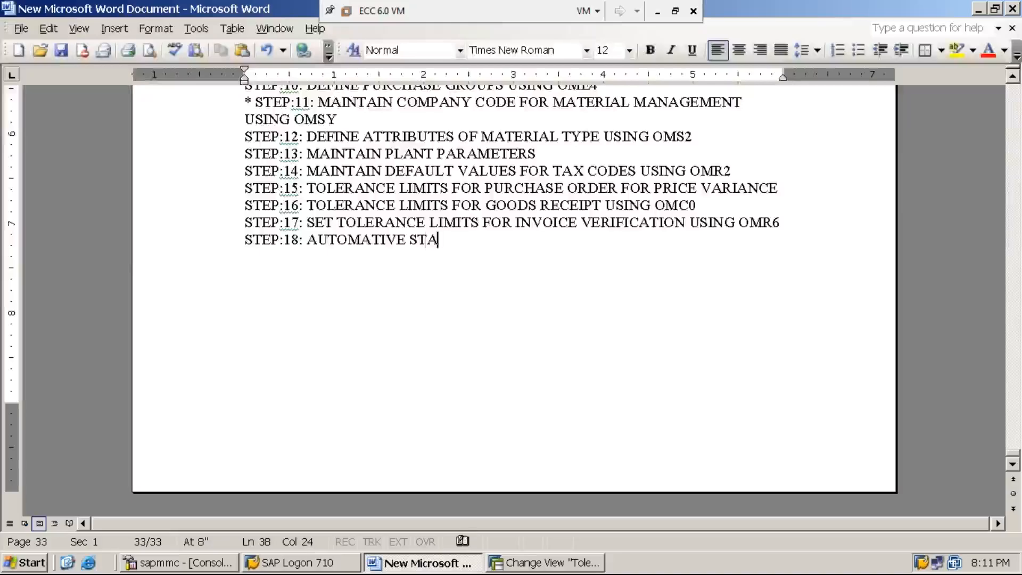
{"action": "type", "text": "TUS CHANGE "}
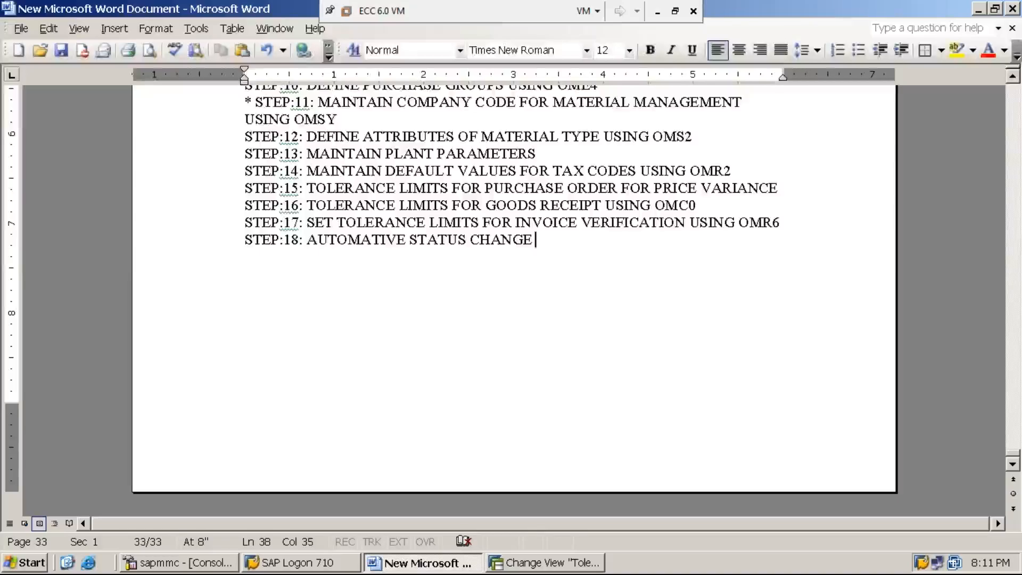
{"action": "type", "text": "FOR INVOICE VERIFICATION"}
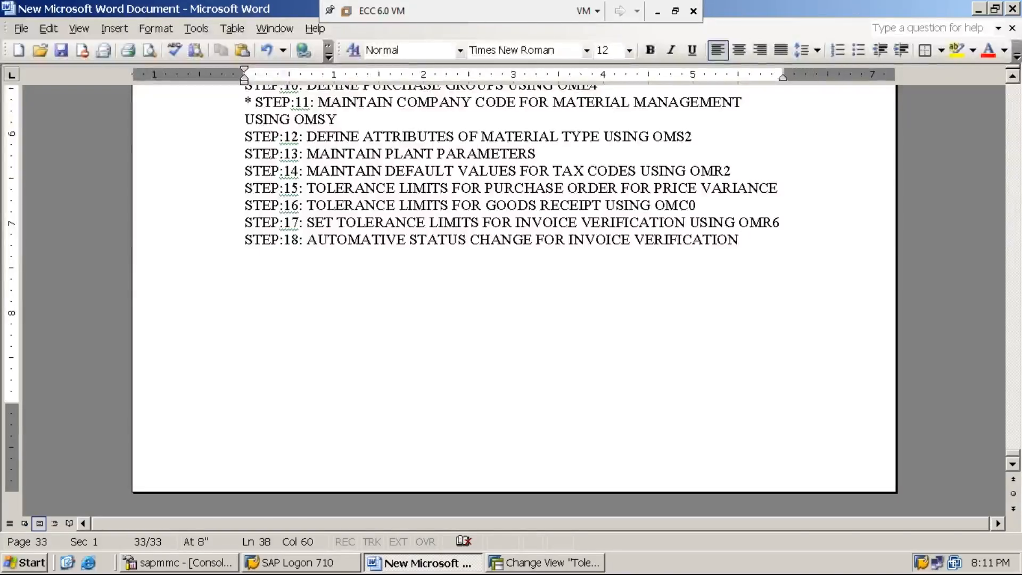
{"action": "type", "text": "USING OMRV"}
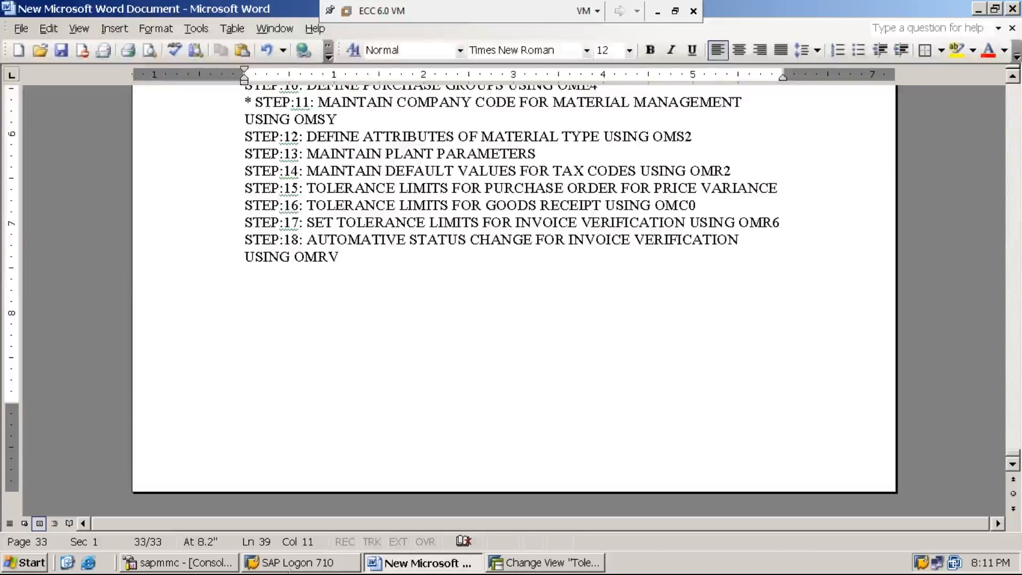
- Return to SAP, leave the tolerance limits view and open the SAP Reference IMG through transaction SPRO
{"action": "left_click", "coordinate": [545, 563]}
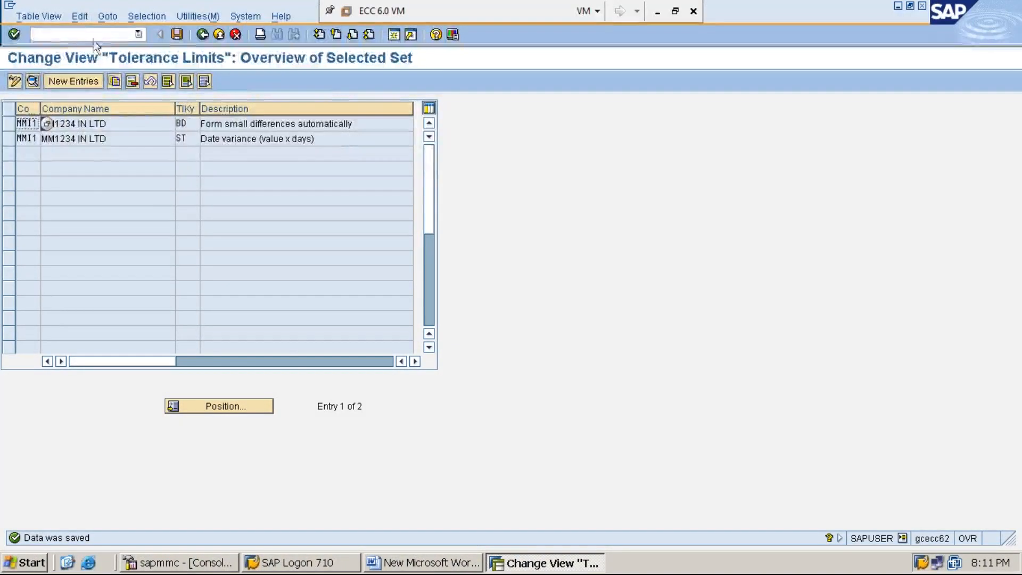
{"action": "left_click", "coordinate": [48, 36]}
{"action": "type", "text": "/N"}
{"action": "key", "text": "Return"}
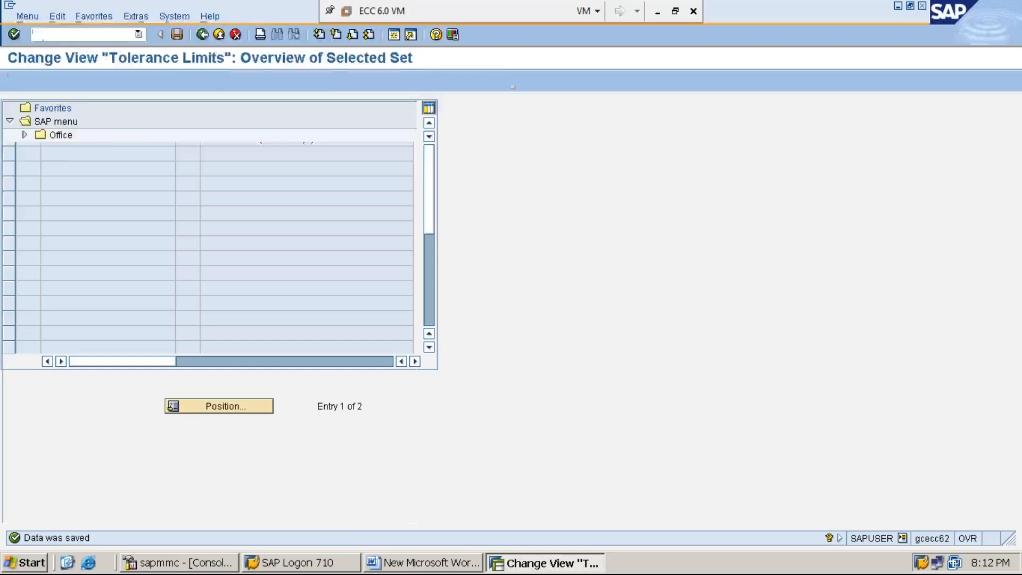
{"action": "type", "text": "SPRO"}
{"action": "key", "text": "Return"}
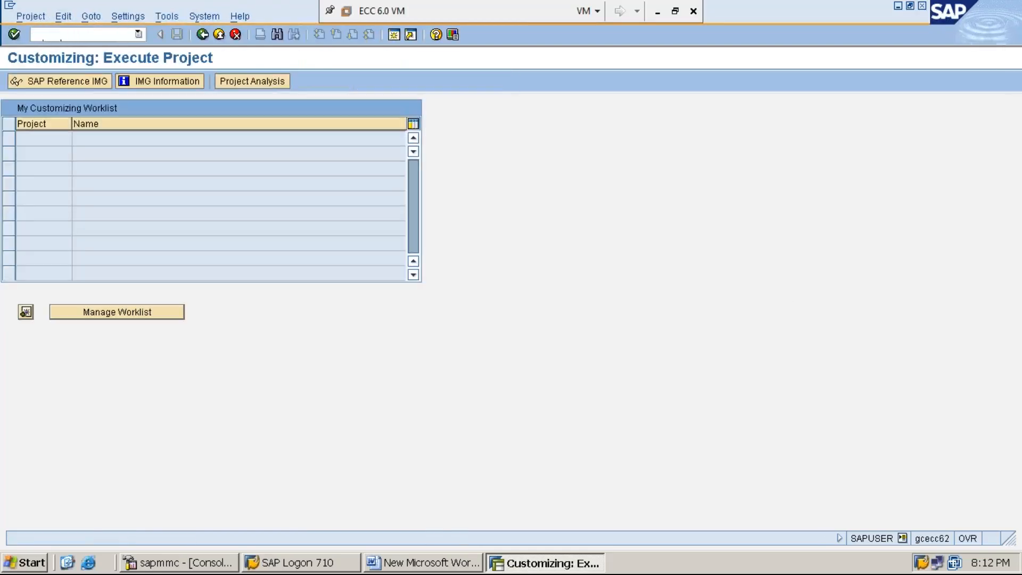
{"action": "left_click", "coordinate": [81, 81]}
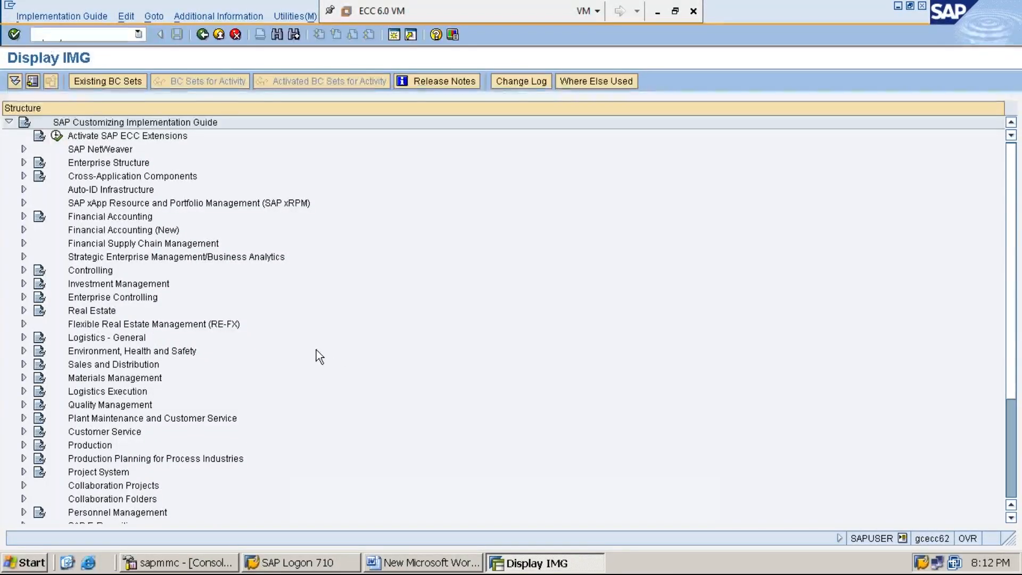
- Show the IMG activity keys as additional information next to the implementation guide structure
{"action": "left_click", "coordinate": [233, 16]}
{"action": "key", "text": "Down"}
{"action": "key", "text": "Right"}
{"action": "key", "text": "Down"}
{"action": "key", "text": "Right"}
{"action": "key", "text": "Down"}
{"action": "key", "text": "Return"}
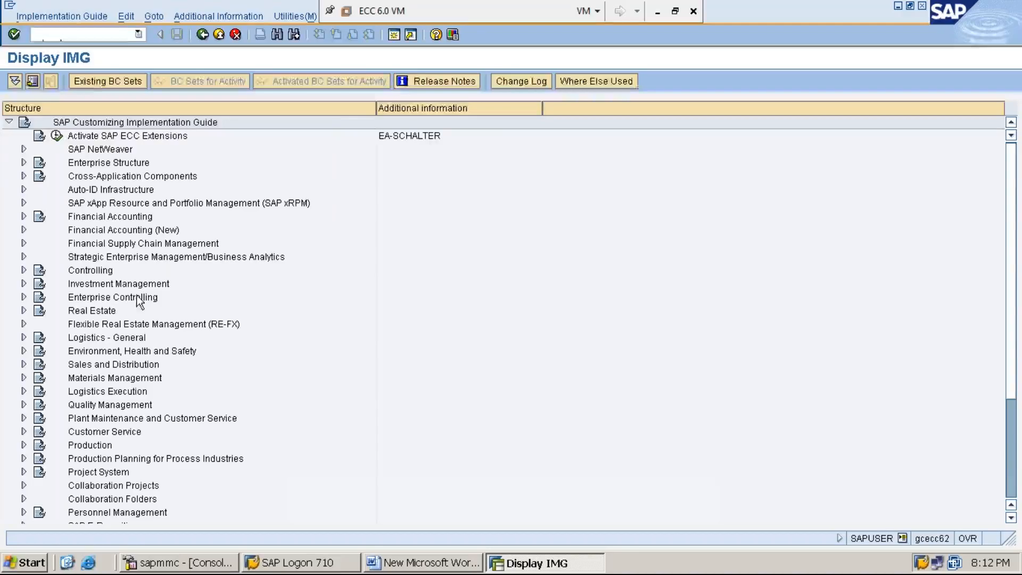
- Expand Materials Management, Logistics Invoice Verification and Invoice Verification in Background in the implementation guide
{"action": "left_click", "coordinate": [126, 379]}
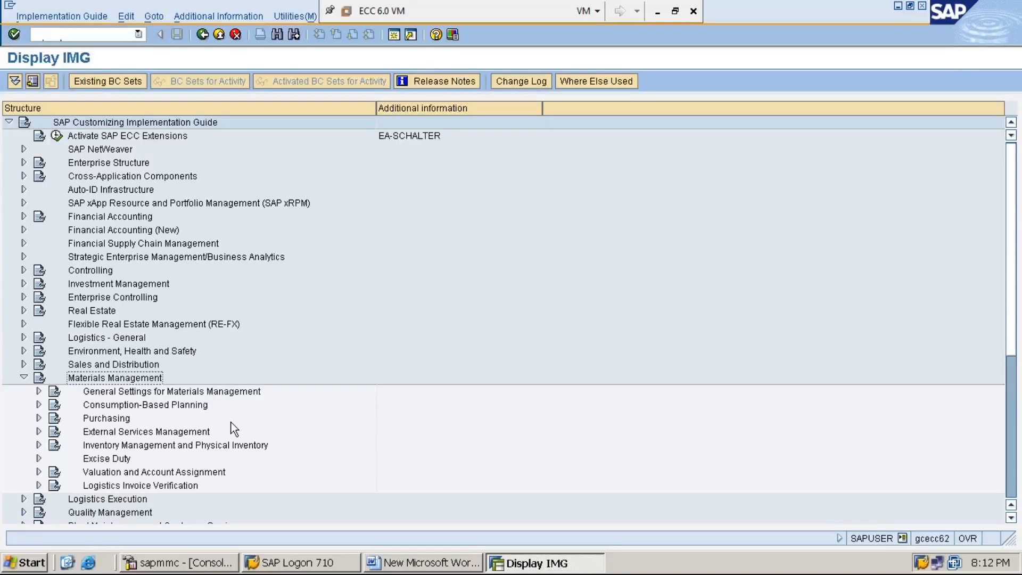
{"action": "key", "text": "Down"}
{"action": "key", "text": "Down"}
{"action": "key", "text": "Down"}
{"action": "key", "text": "Down"}
{"action": "key", "text": "Down"}
{"action": "key", "text": "Down"}
{"action": "key", "text": "Down"}
{"action": "key", "text": "Down"}
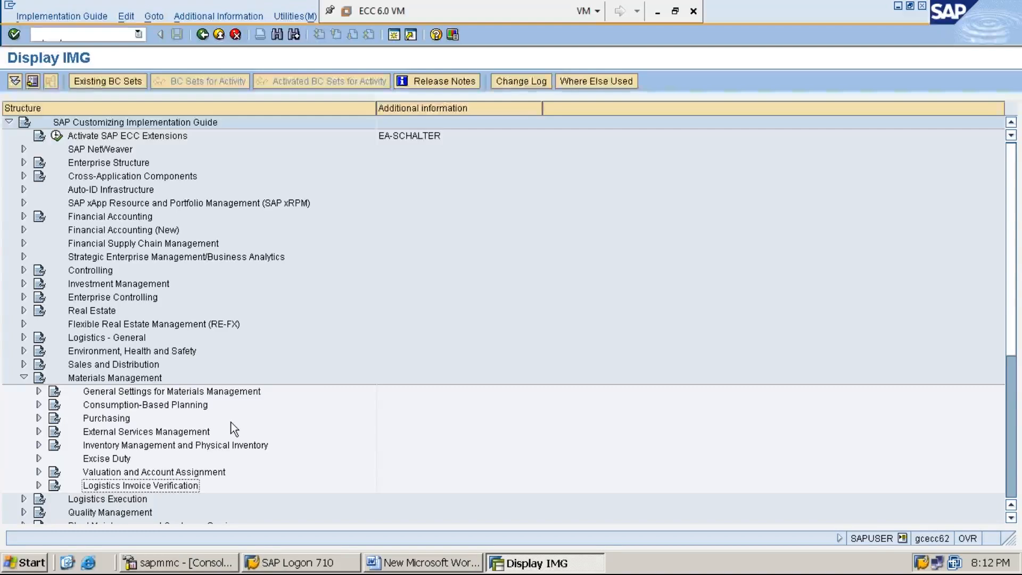
{"action": "key", "text": "Right"}
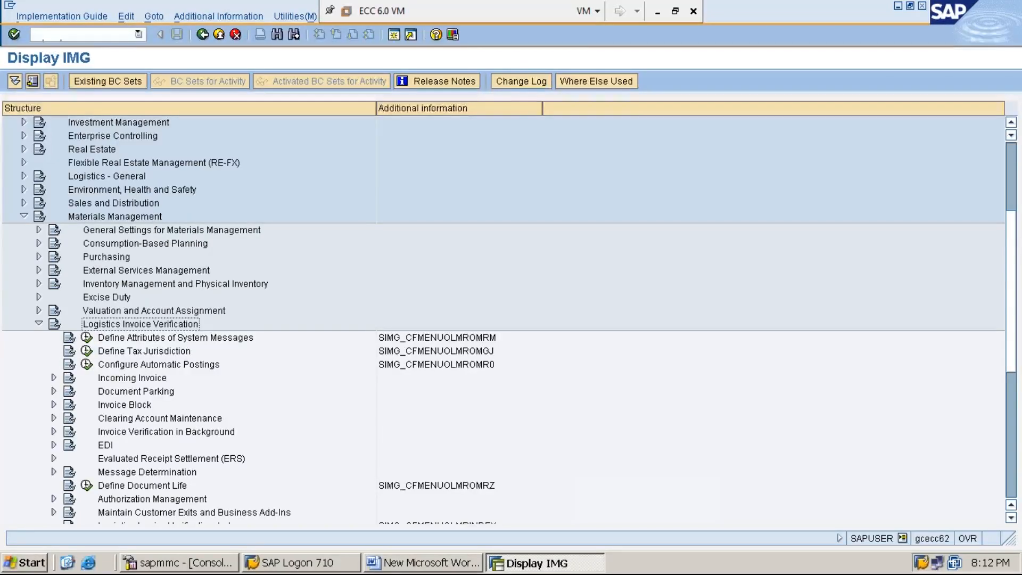
{"action": "key", "text": "Down"}
{"action": "key", "text": "Down"}
{"action": "key", "text": "Down"}
{"action": "key", "text": "Down"}
{"action": "key", "text": "Down"}
{"action": "key", "text": "Down"}
{"action": "key", "text": "Down"}
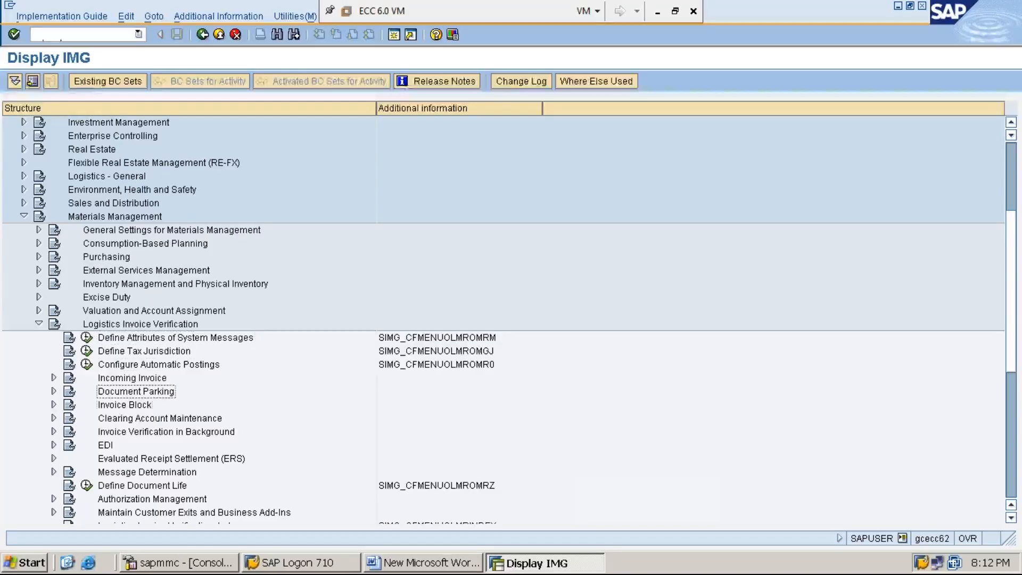
{"action": "key", "text": "Down"}
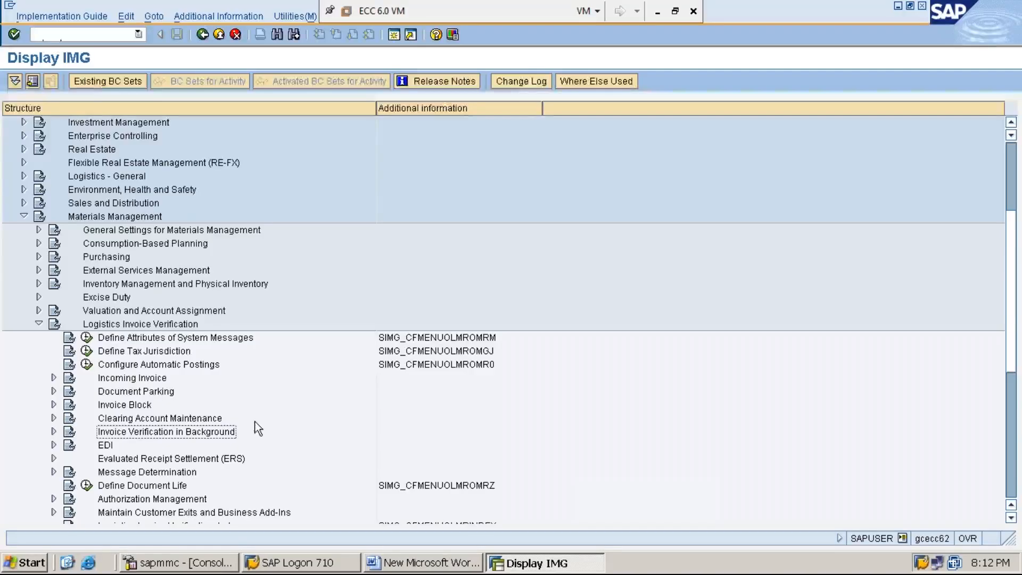
{"action": "key", "text": "Right"}
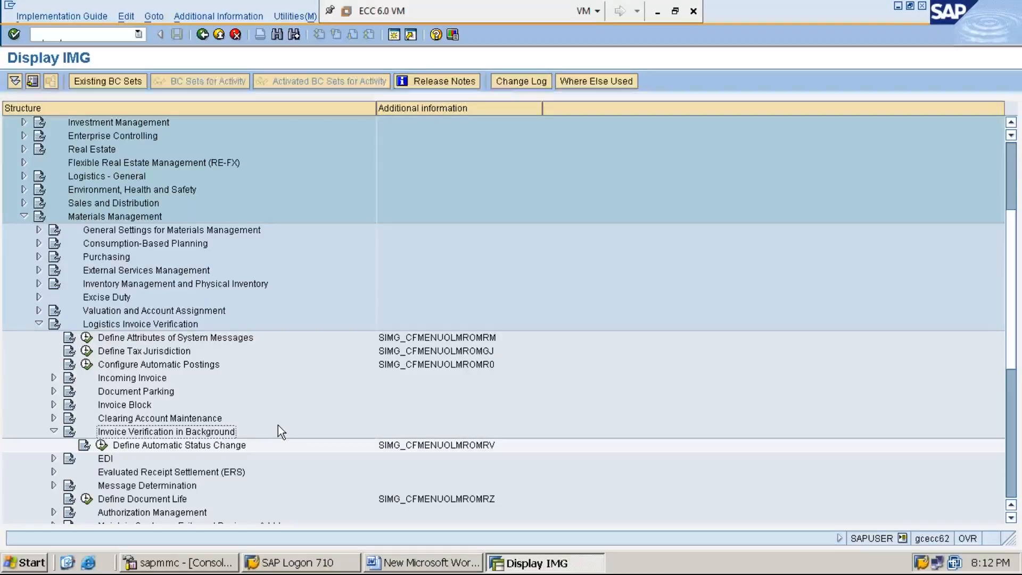
- Execute the Define Automatic Status Change activity under Invoice Verification in Background
{"action": "key", "text": "Down"}
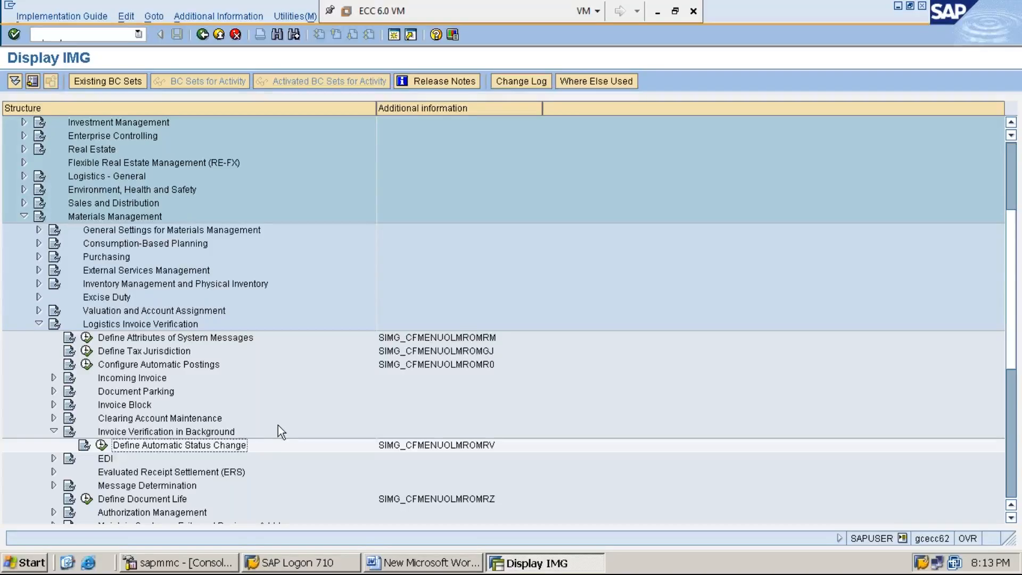
{"action": "key", "text": "Left"}
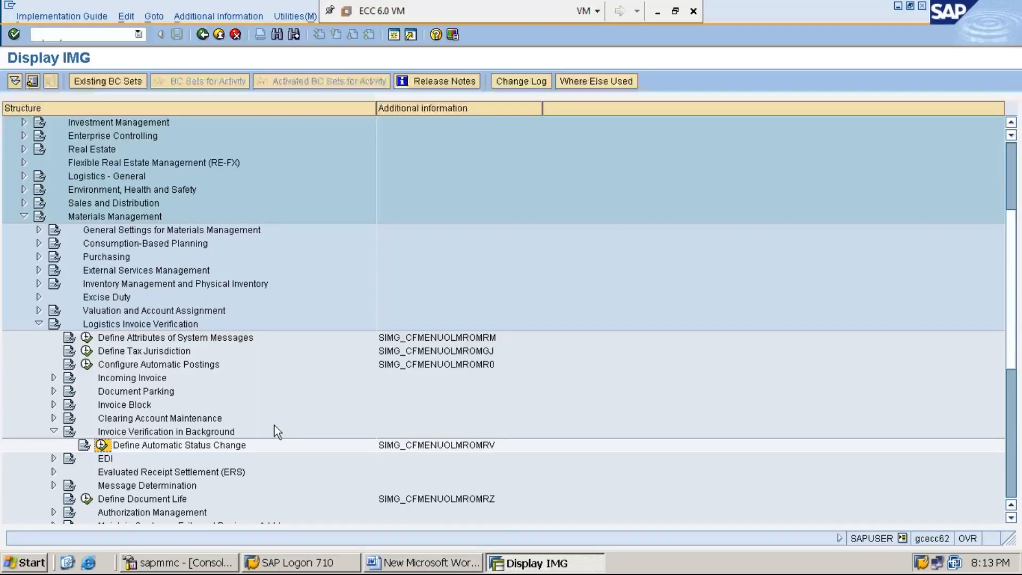
{"action": "left_click", "coordinate": [101, 446]}
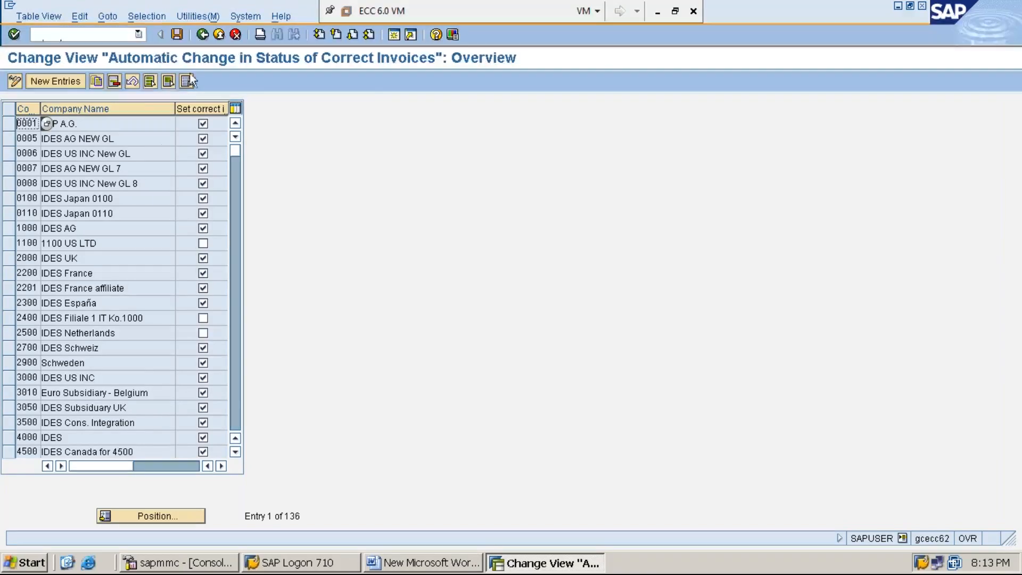
- Add a new automatic status change entry for company code MMI1 and save it to the proposed customizing request
{"action": "left_click", "coordinate": [60, 84]}
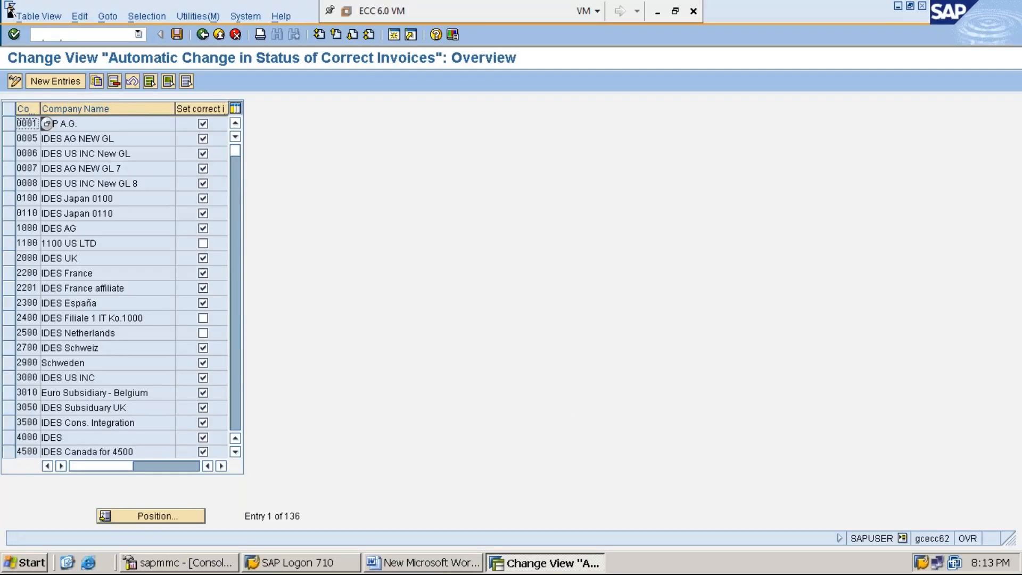
{"action": "left_click", "coordinate": [60, 83]}
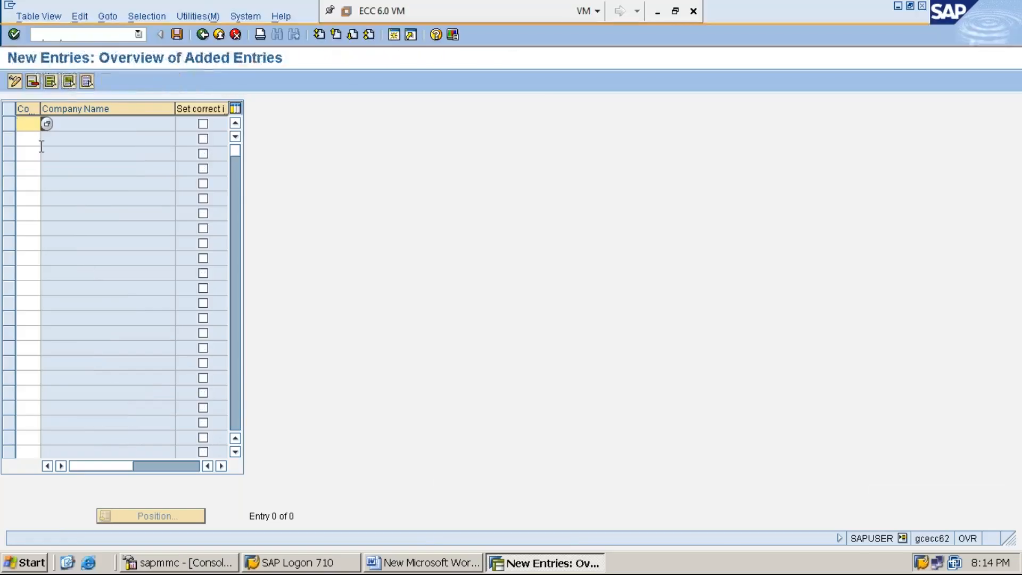
{"action": "left_click_drag", "start_coordinate": [41, 109], "coordinate": [72, 109]}
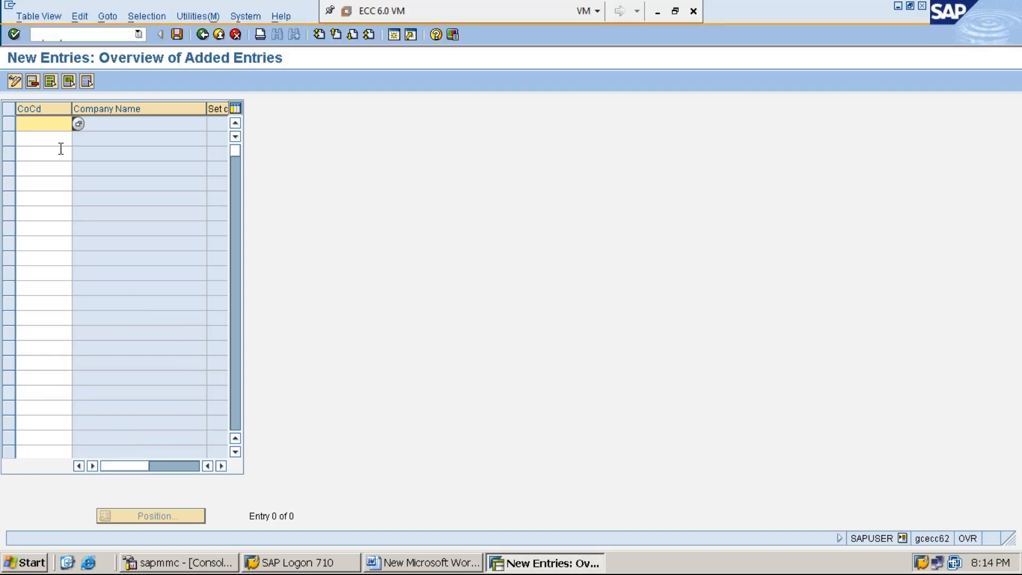
{"action": "type", "text": "MMI1"}
{"action": "left_click", "coordinate": [178, 35]}
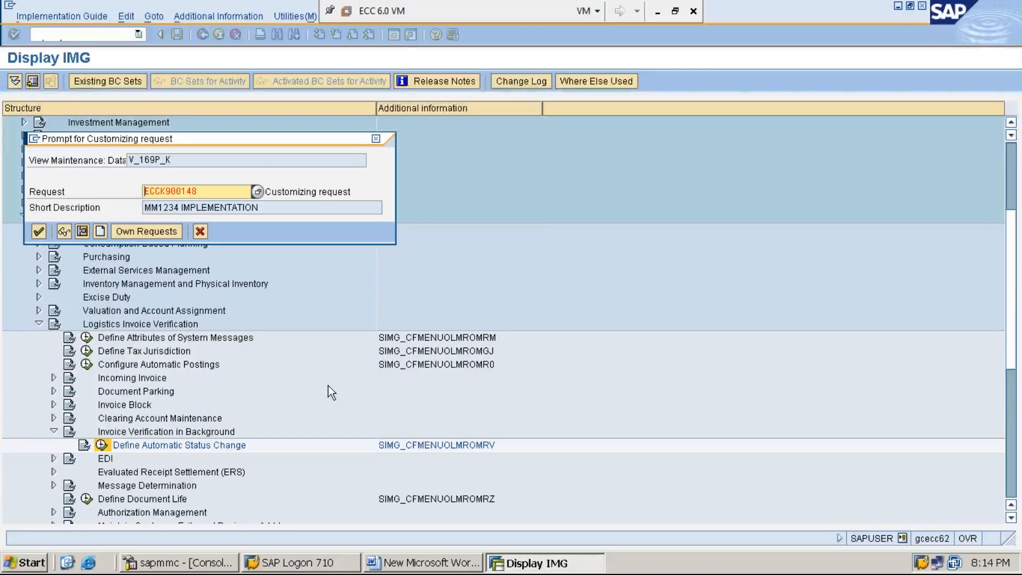
{"action": "key", "text": "Return"}
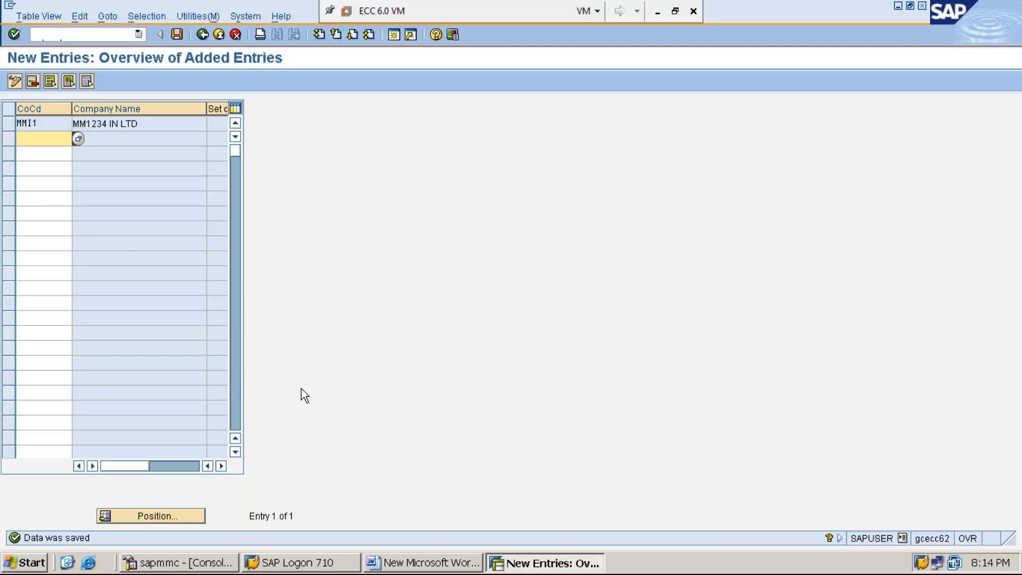
- Switch to the Word notes and add the line "STEP:19: GROUPING VALUATION AREAS USING OMWD" below step 18
{"action": "left_click", "coordinate": [445, 568]}
{"action": "key", "text": "Return"}
{"action": "type", "text": "STEP"}
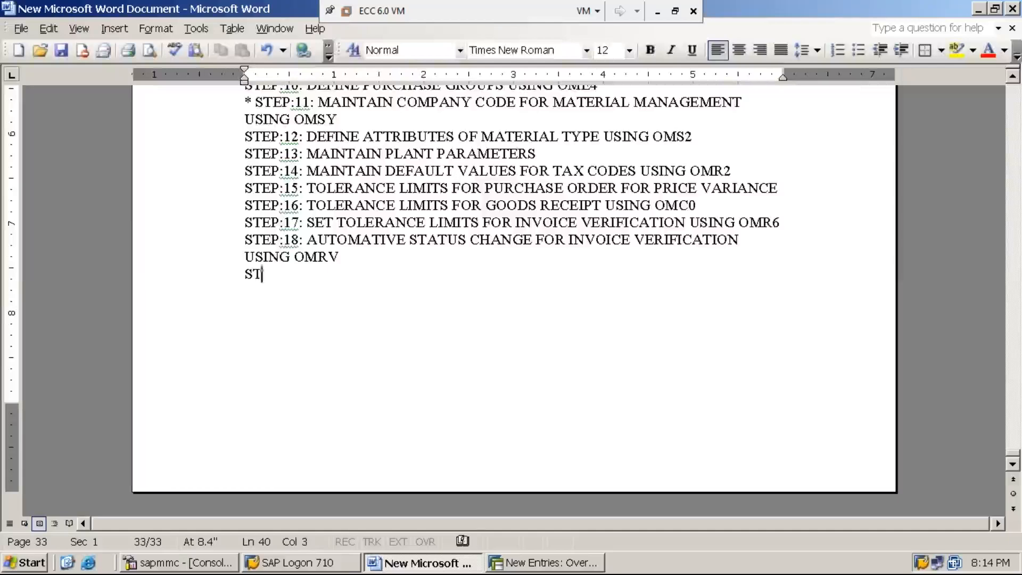
{"action": "key", "text": "BackSpace"}
{"action": "type", "text": "P:19:"}
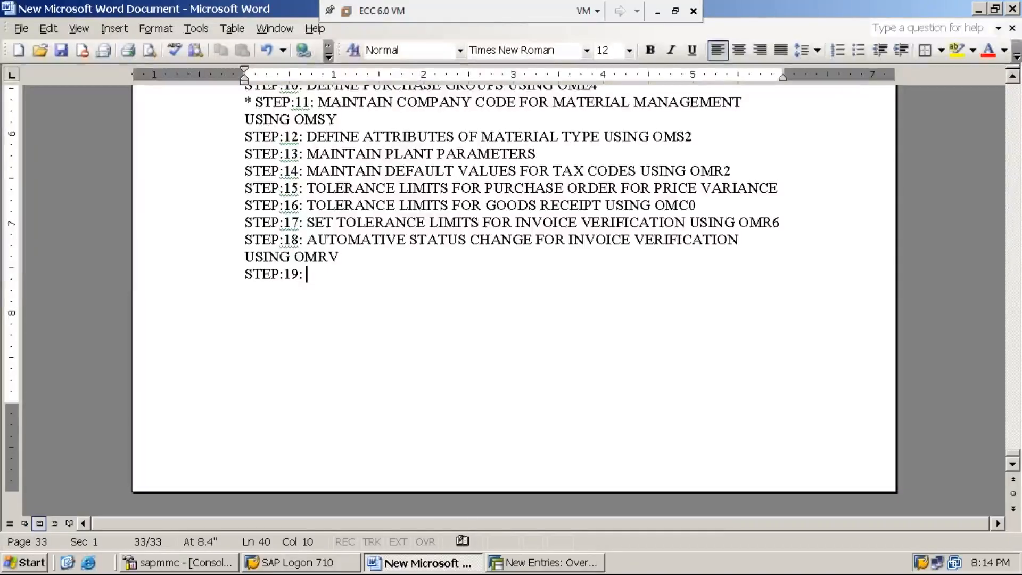
{"action": "type", "text": " GROUPIG"}
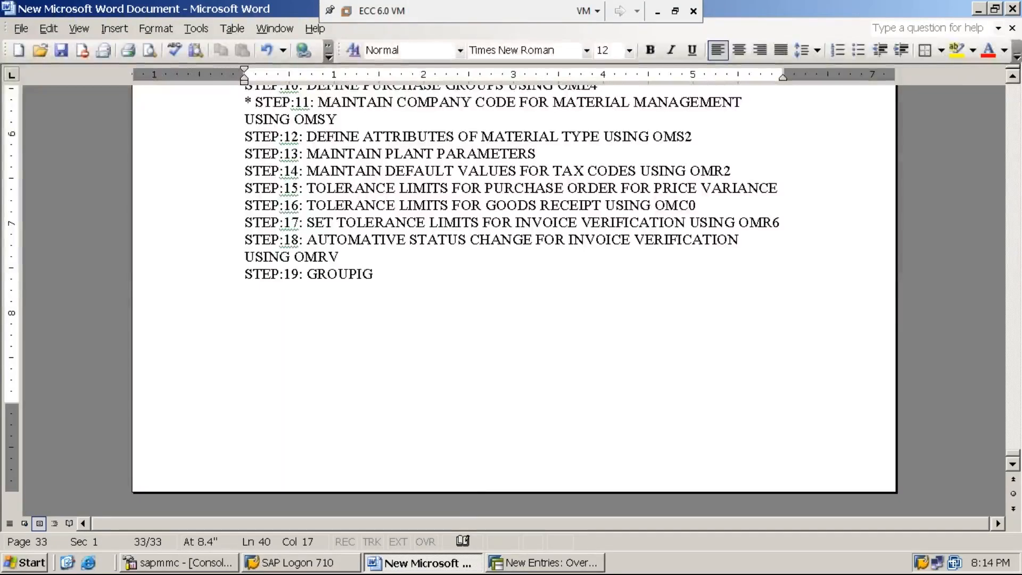
{"action": "key", "text": "BackSpace"}
{"action": "type", "text": "NG VALUATION AREAS"}
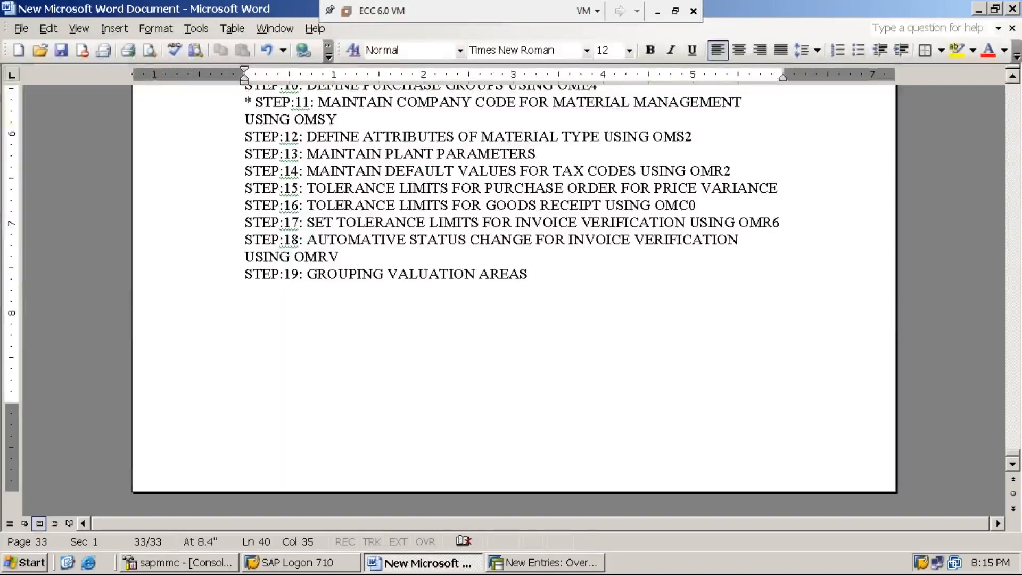
{"action": "type", "text": "U"}
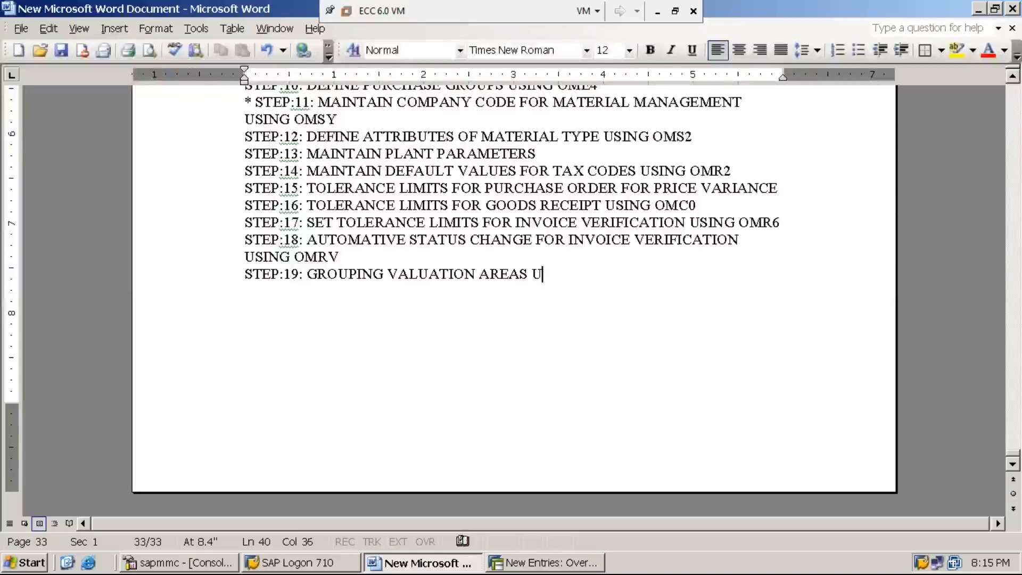
{"action": "type", "text": "SING OMWD"}
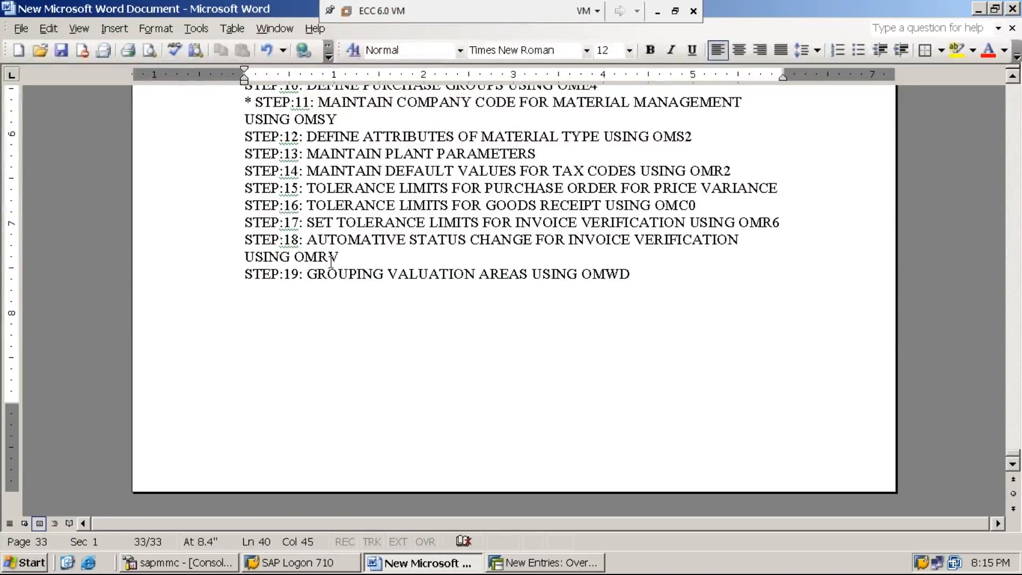
- Correct the word "AUTOMATIVE" to "AUTOMATIC" in the step 18 line of the notes
{"action": "left_click", "coordinate": [400, 241]}
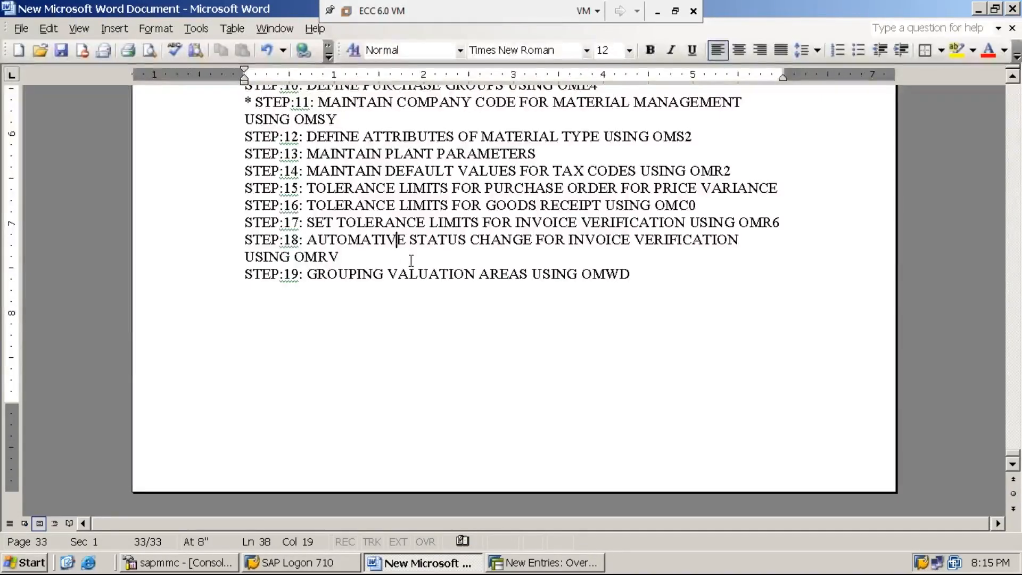
{"action": "key", "text": "BackSpace"}
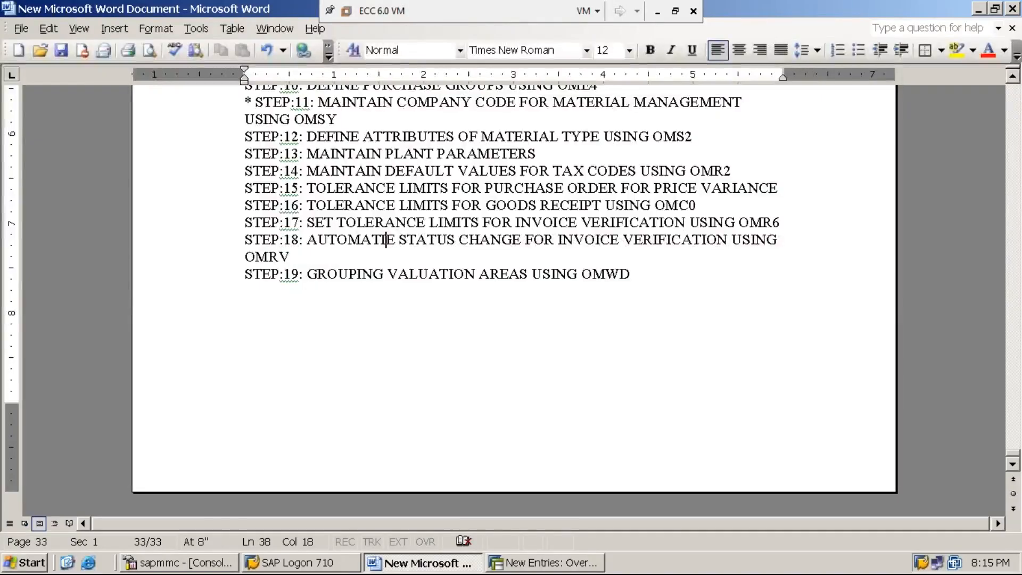
{"action": "key", "text": "Delete"}
{"action": "type", "text": "C"}
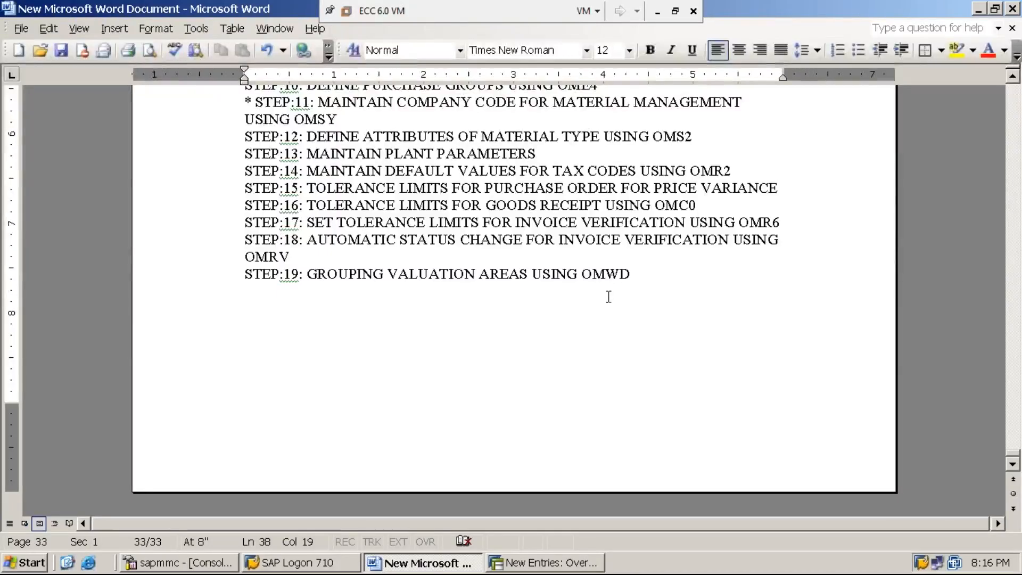
- Switch to SAP, start transaction SPRO from a fresh session state and open the SAP Reference IMG
{"action": "left_click", "coordinate": [548, 562]}
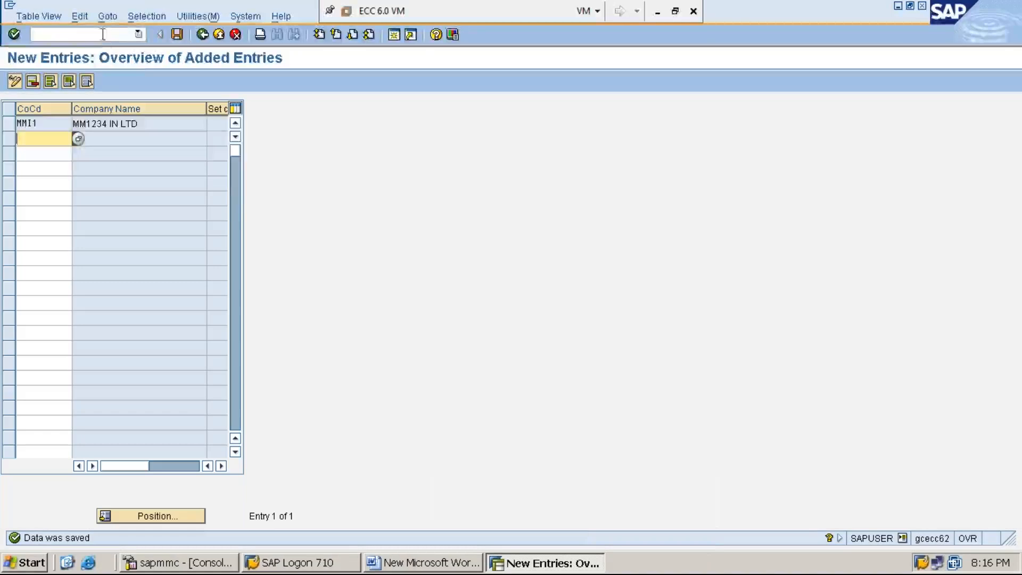
{"action": "left_click", "coordinate": [108, 34]}
{"action": "type", "text": "/n"}
{"action": "key", "text": "Return"}
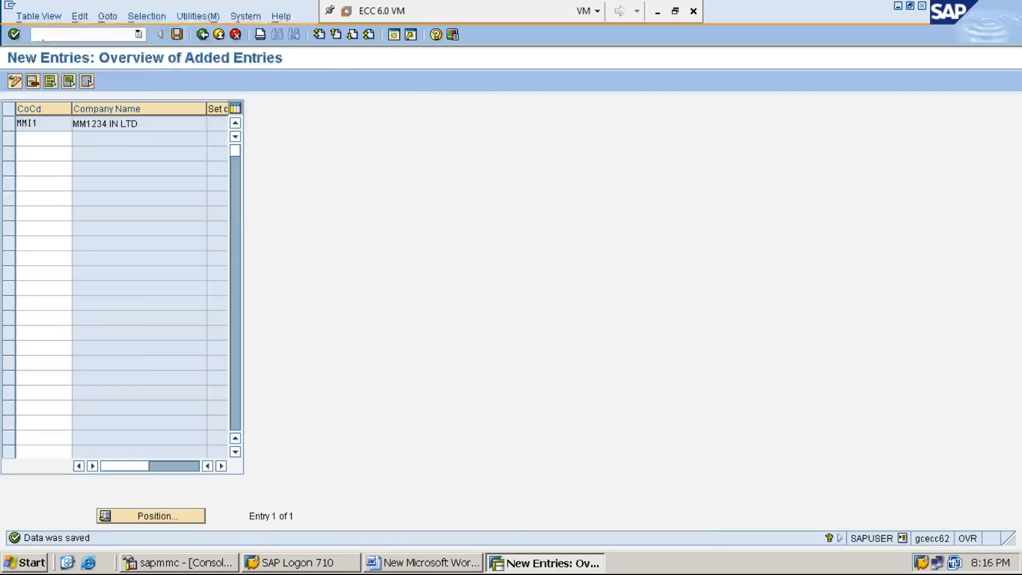
{"action": "type", "text": "SPRO"}
{"action": "key", "text": "Return"}
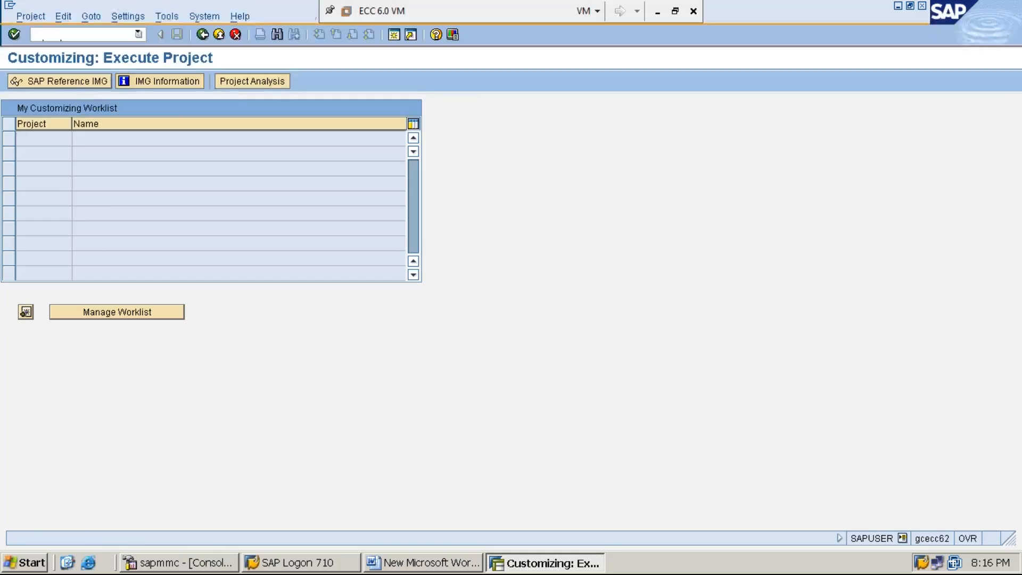
{"action": "left_click", "coordinate": [80, 83]}
- Display the IMG activity keys as additional information in the implementation guide
{"action": "left_click", "coordinate": [236, 17]}
{"action": "key", "text": "Down"}
{"action": "key", "text": "Right"}
{"action": "key", "text": "Down"}
{"action": "key", "text": "Right"}
{"action": "key", "text": "Down"}
{"action": "key", "text": "Return"}
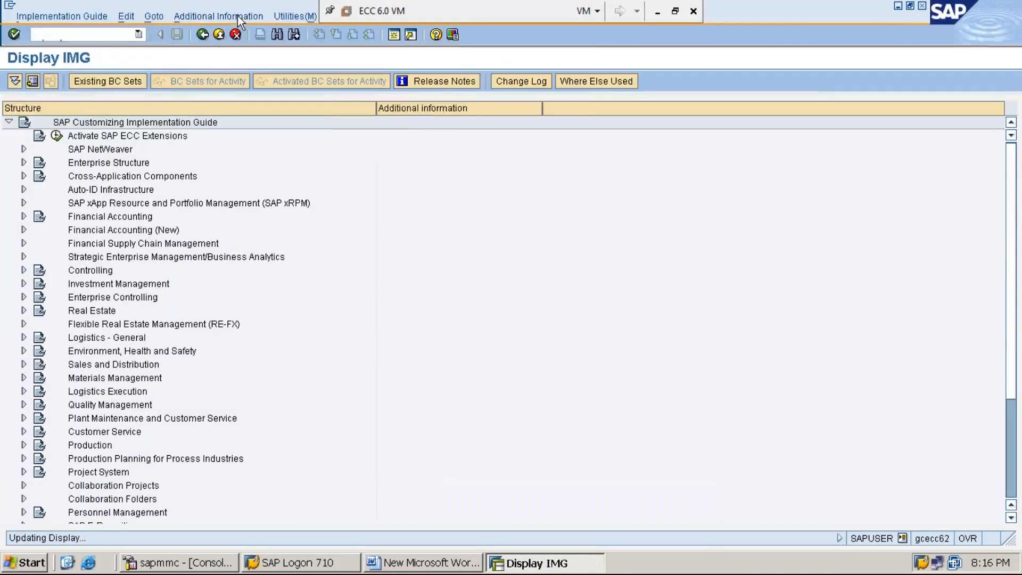
- Expand Materials Management and its Valuation and Account Assignment node in the implementation guide
{"action": "left_click", "coordinate": [160, 378]}
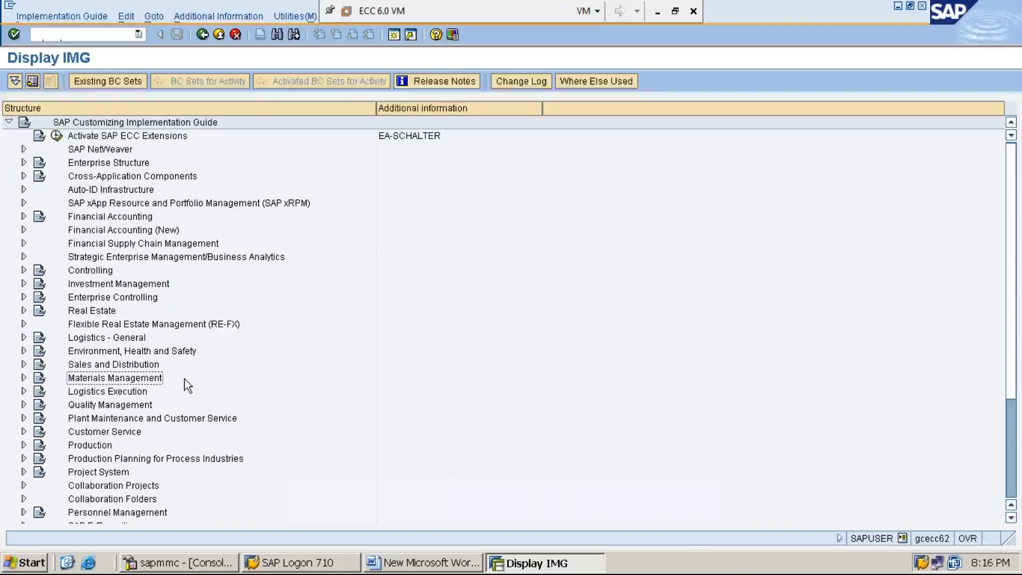
{"action": "double_click", "coordinate": [184, 378]}
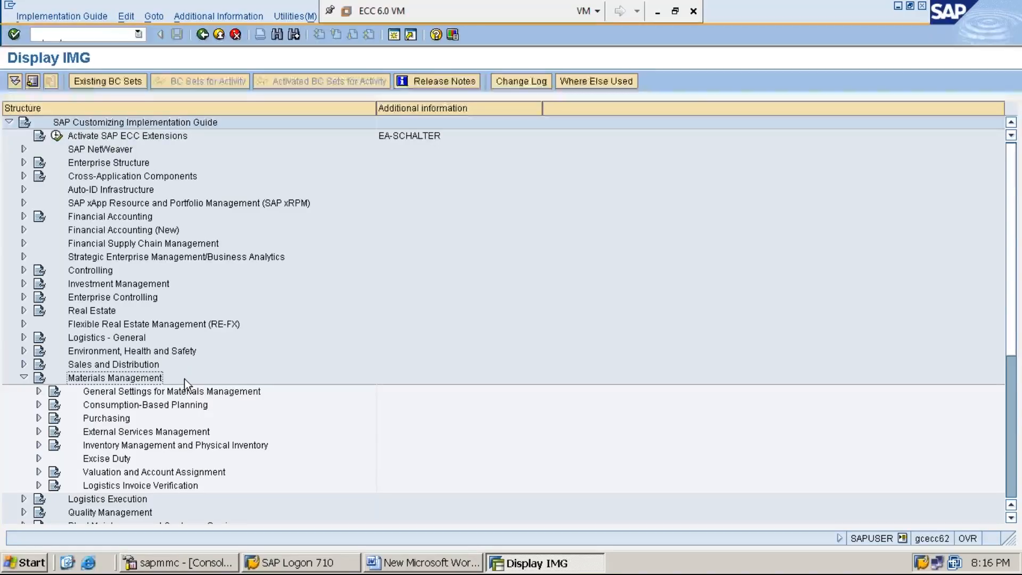
{"action": "key", "text": "Down"}
{"action": "key", "text": "Down"}
{"action": "key", "text": "Down"}
{"action": "key", "text": "Down"}
{"action": "key", "text": "Down"}
{"action": "key", "text": "Down"}
{"action": "key", "text": "Down"}
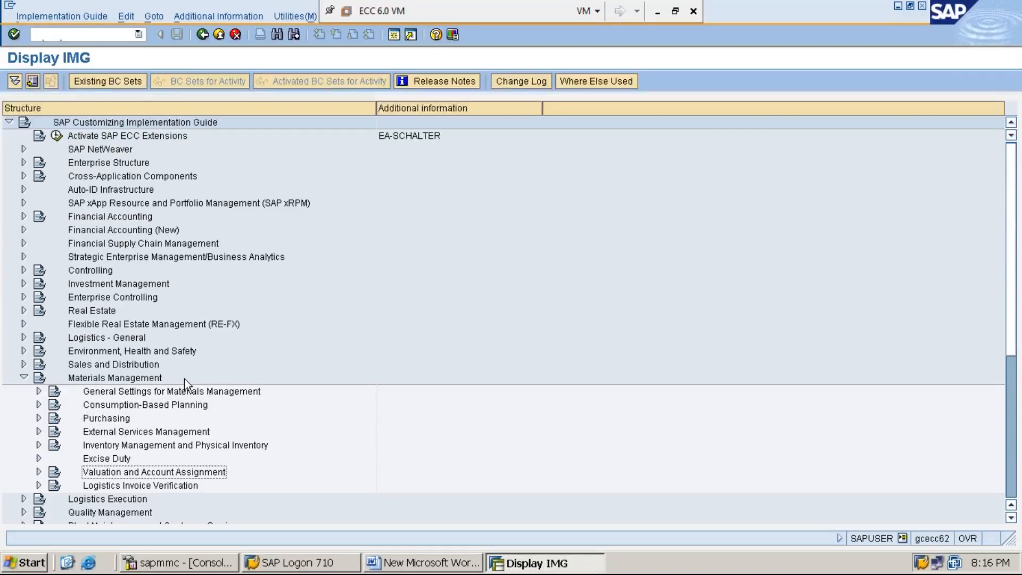
{"action": "key", "text": "Right"}
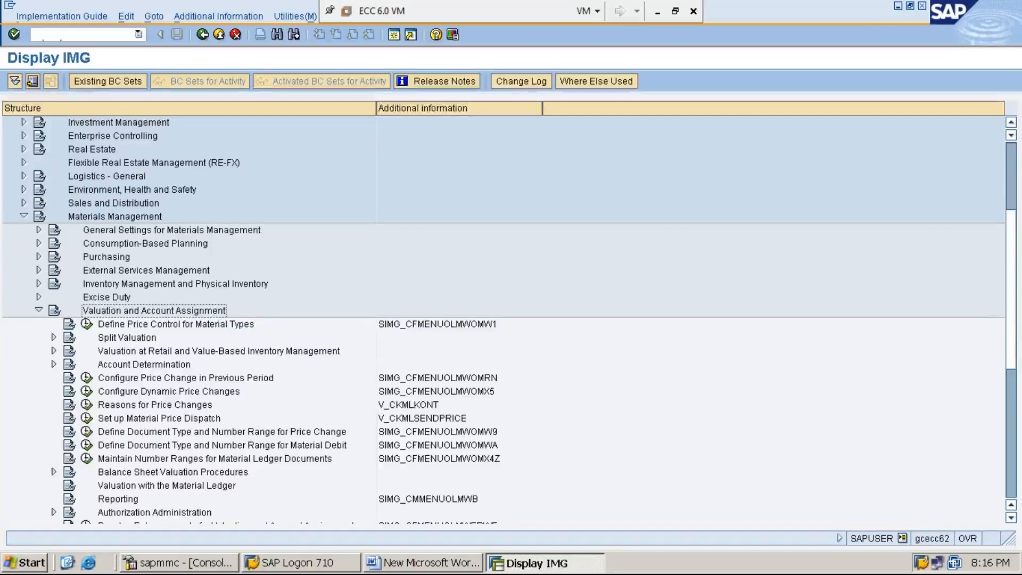
- Expand Account Determination and Account Determination Without Wizard under Valuation and Account Assignment
{"action": "key", "text": "Down"}
{"action": "key", "text": "Down"}
{"action": "key", "text": "Down"}
{"action": "key", "text": "Down"}
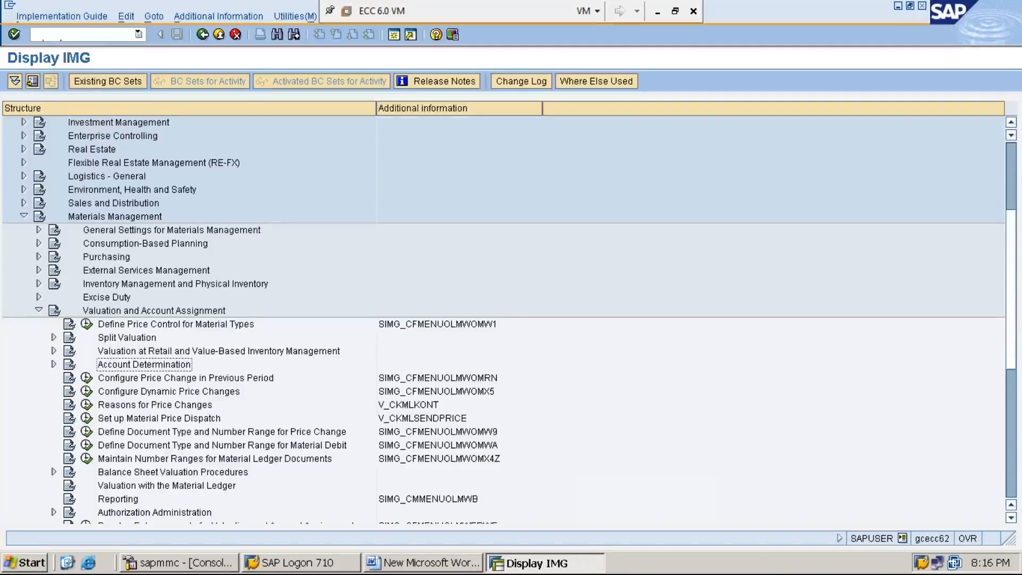
{"action": "key", "text": "Right"}
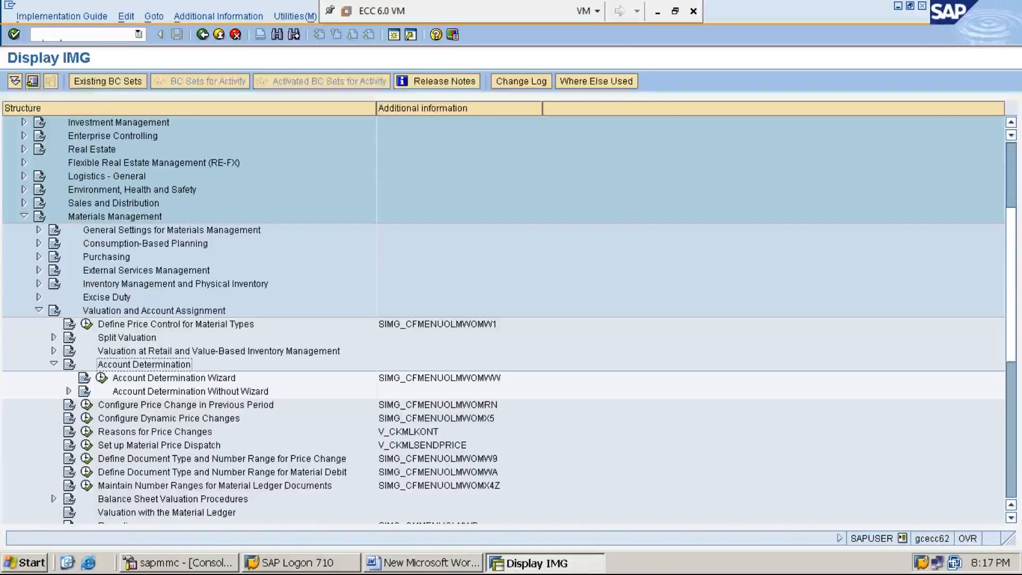
{"action": "left_click", "coordinate": [190, 391]}
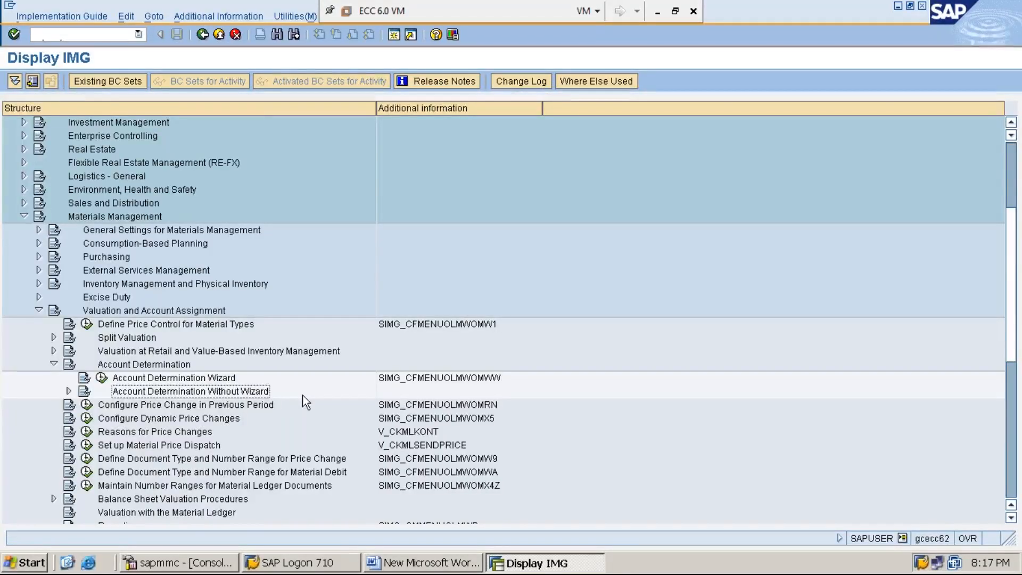
{"action": "key", "text": "Right"}
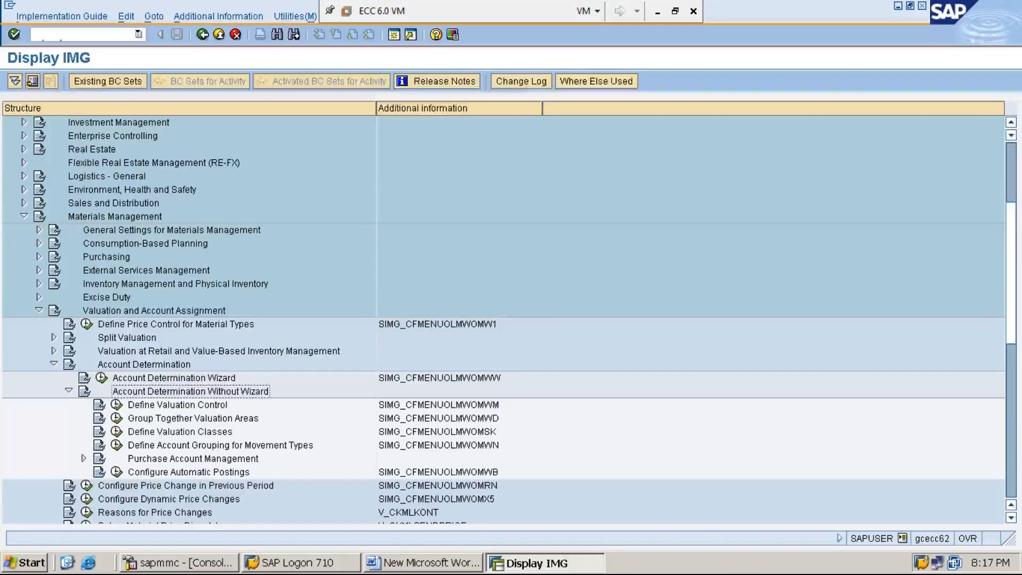
- Execute the Group Together Valuation Areas activity under Account Determination Without Wizard
{"action": "key", "text": "Down"}
{"action": "key", "text": "Down"}
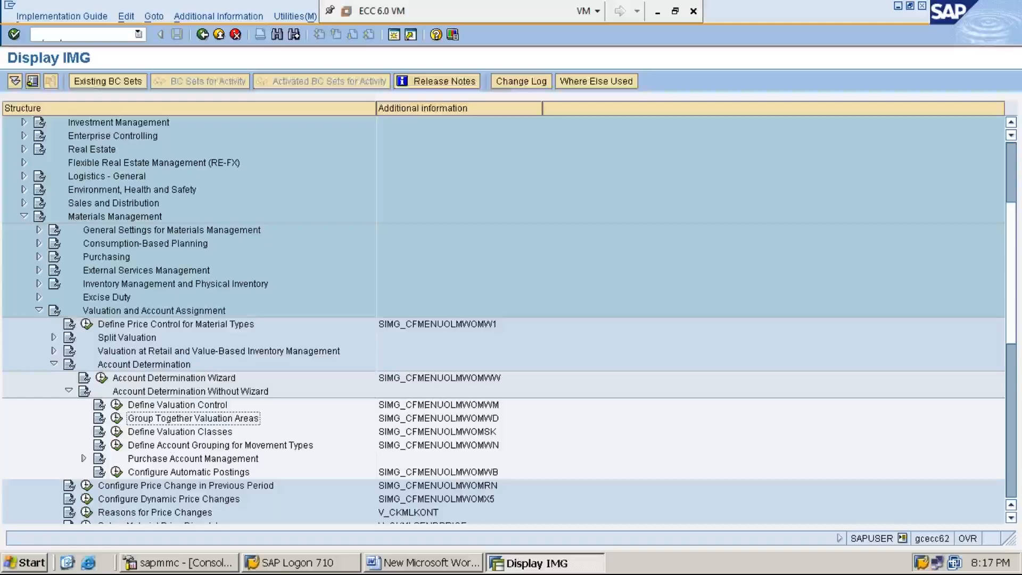
{"action": "left_click", "coordinate": [117, 418]}
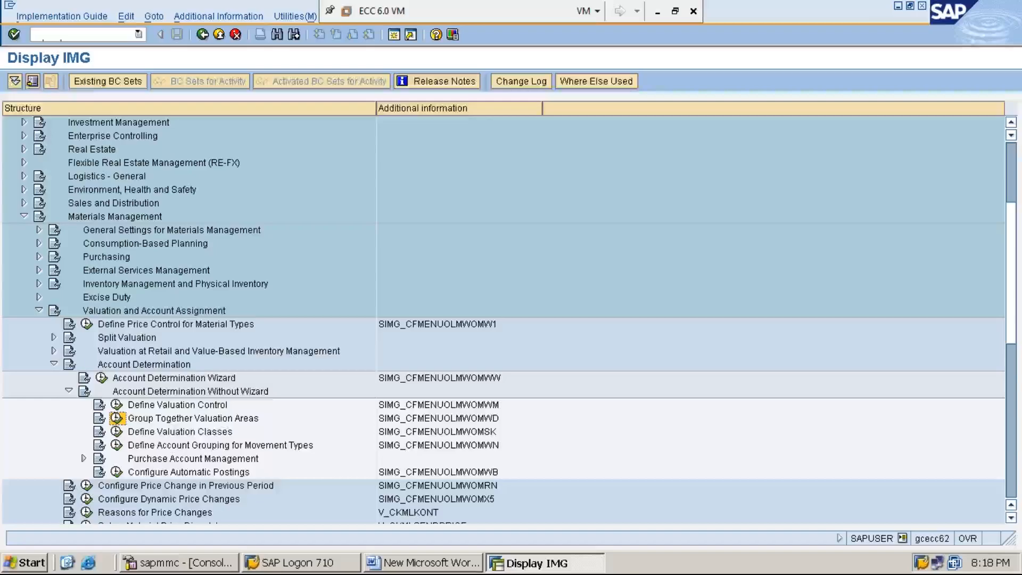
{"action": "left_click", "coordinate": [116, 419]}
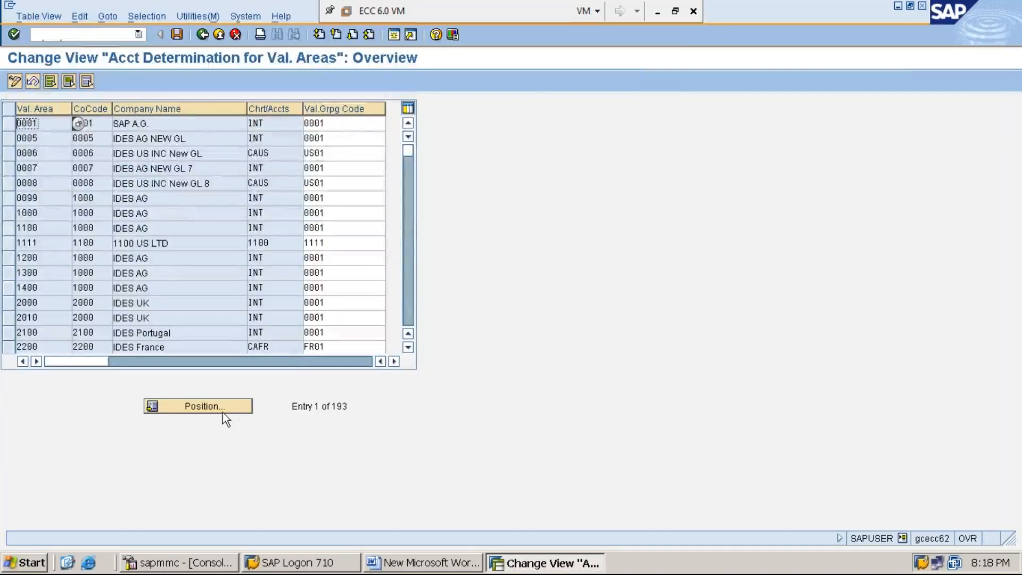
- Position the valuation area list on valuation area MMI1
{"action": "left_click", "coordinate": [197, 404]}
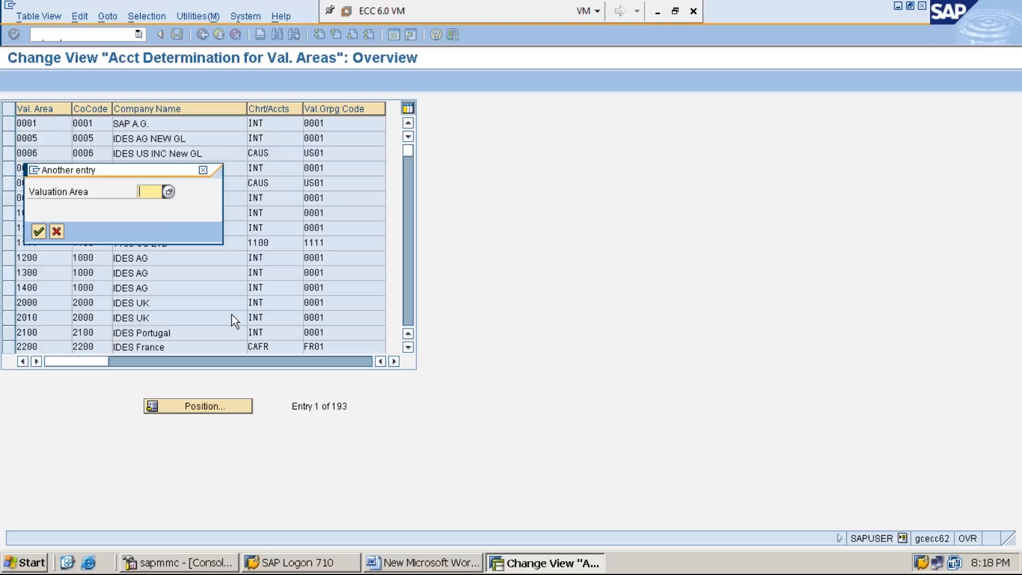
{"action": "type", "text": "MMI1"}
{"action": "key", "text": "Return"}
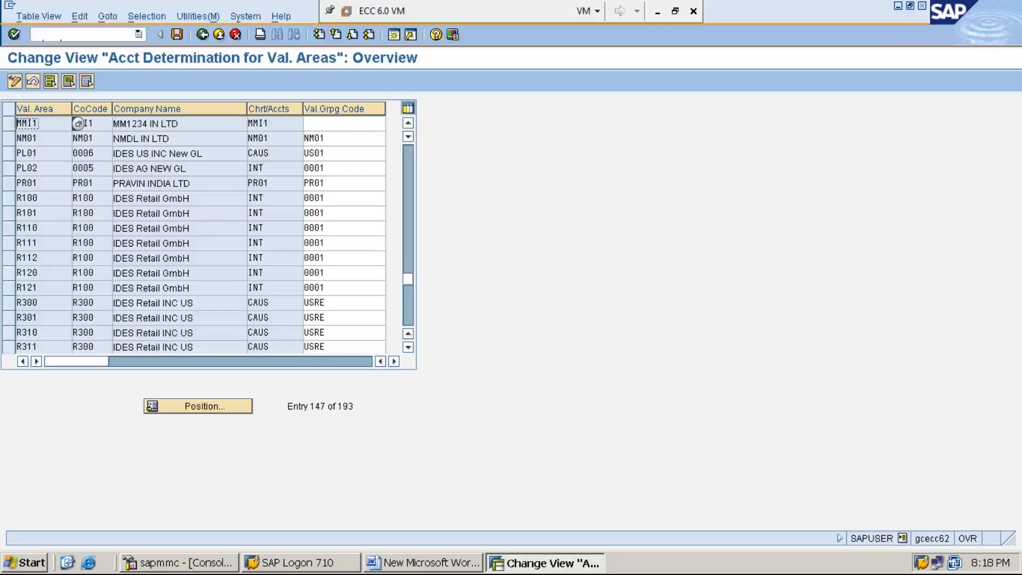
- Examine the valuation area, company code, chart of accounts and valuation grouping code fields of the MMI1 row
{"action": "left_click", "coordinate": [329, 125]}
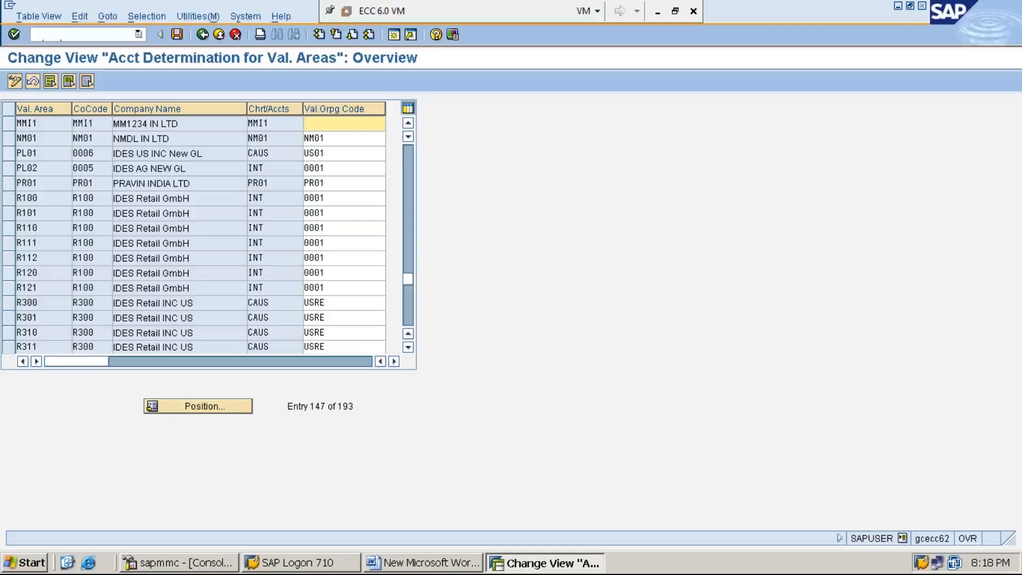
{"action": "left_click", "coordinate": [45, 123]}
{"action": "left_click", "coordinate": [98, 125]}
{"action": "left_click", "coordinate": [277, 123]}
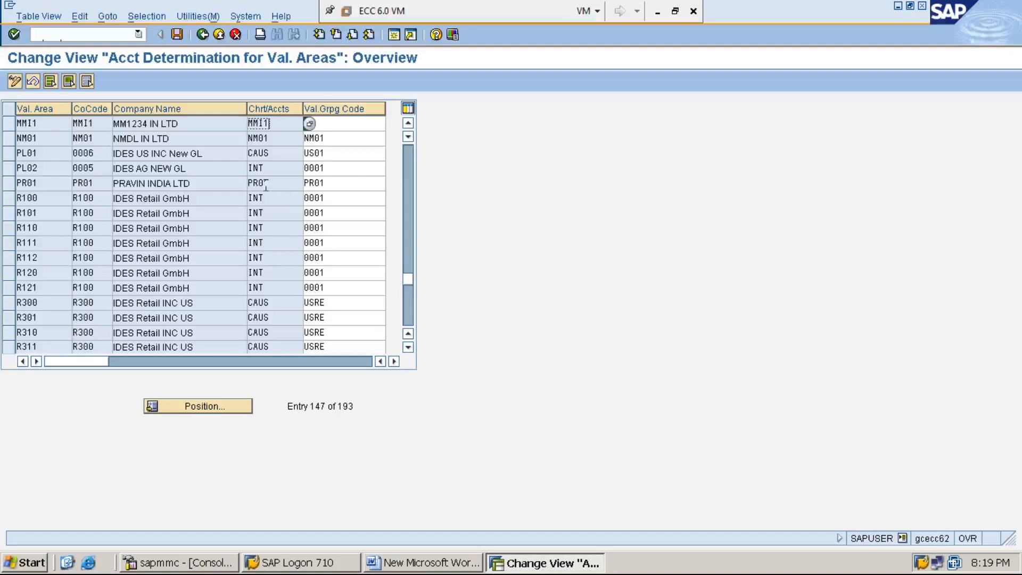
{"action": "left_click", "coordinate": [48, 123]}
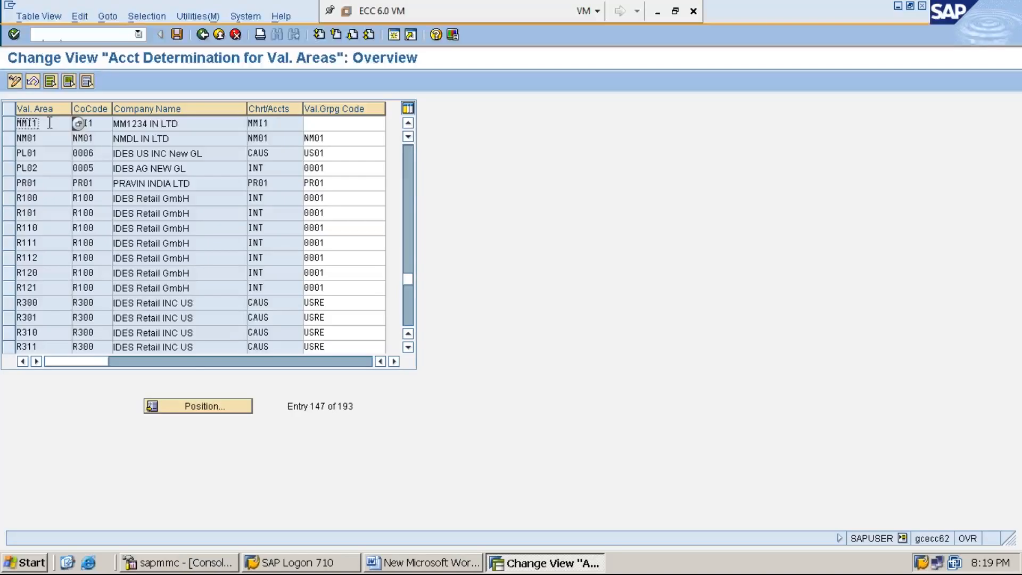
{"action": "left_click", "coordinate": [96, 122]}
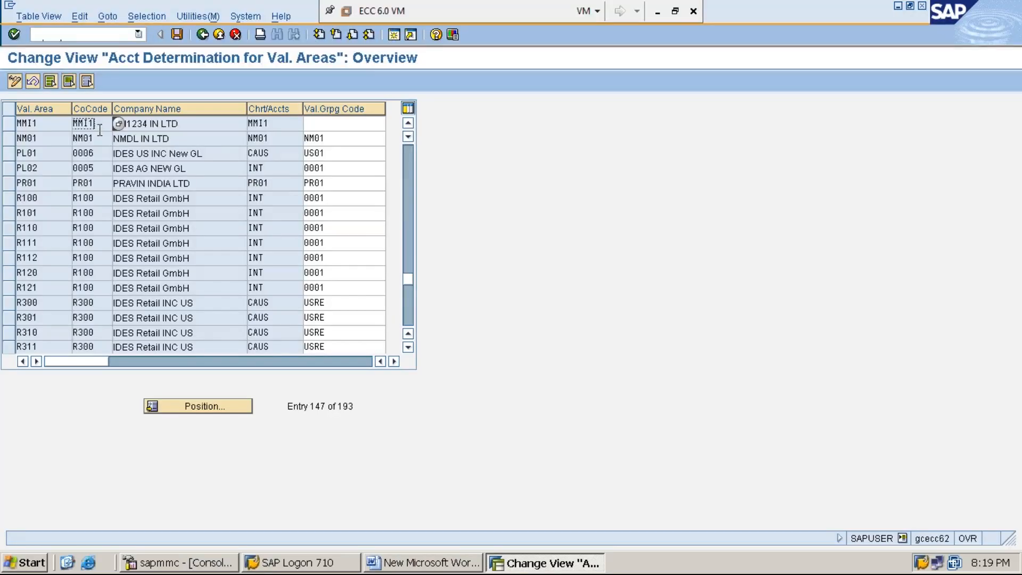
{"action": "left_click", "coordinate": [278, 124]}
{"action": "left_click", "coordinate": [345, 123]}
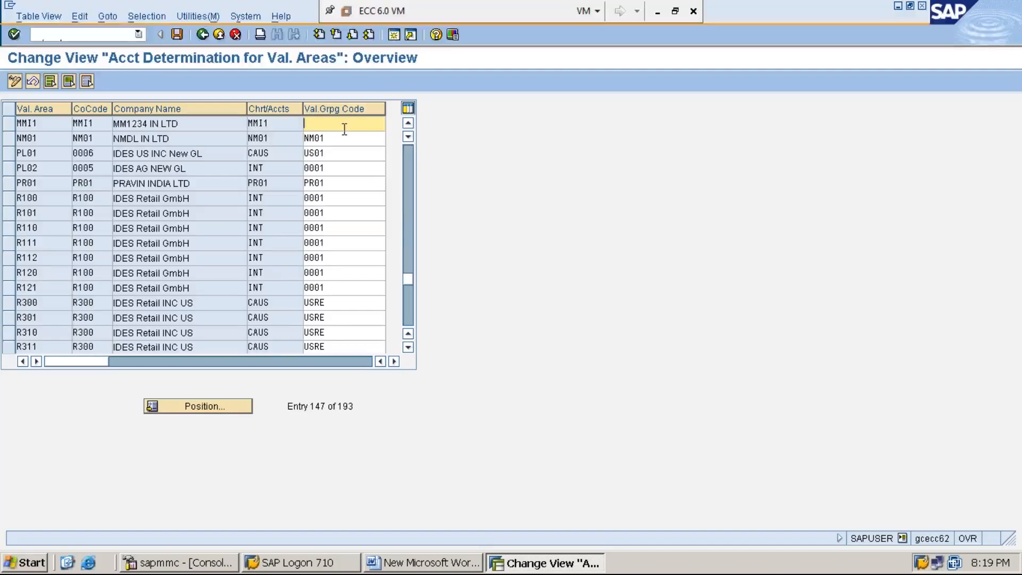
{"action": "left_click", "coordinate": [285, 124]}
{"action": "left_click", "coordinate": [91, 122]}
{"action": "left_click", "coordinate": [51, 124]}
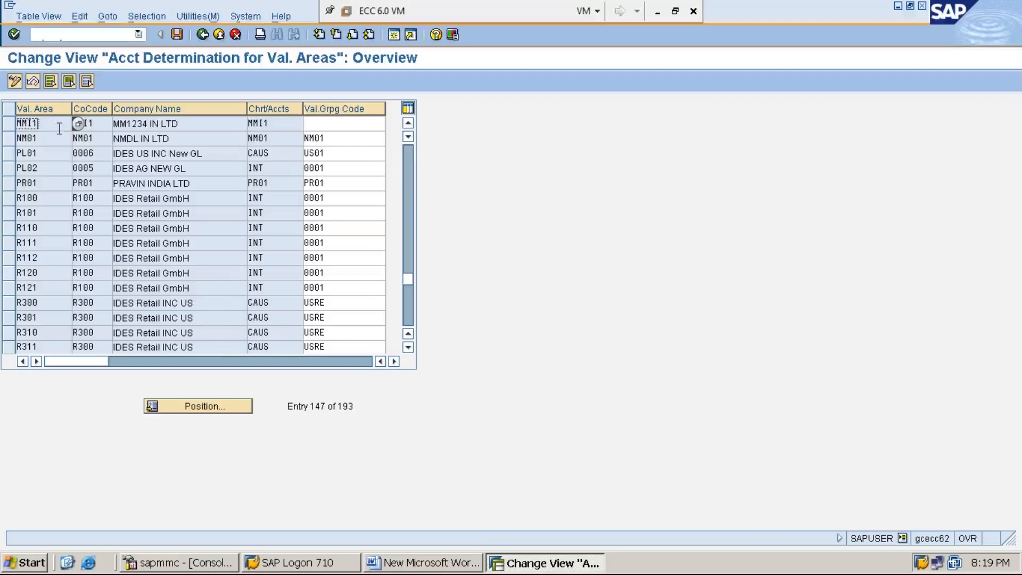
- Set the valuation grouping code of valuation area MMI1 to MMI1 and save it to the proposed customizing request
{"action": "left_click", "coordinate": [338, 125]}
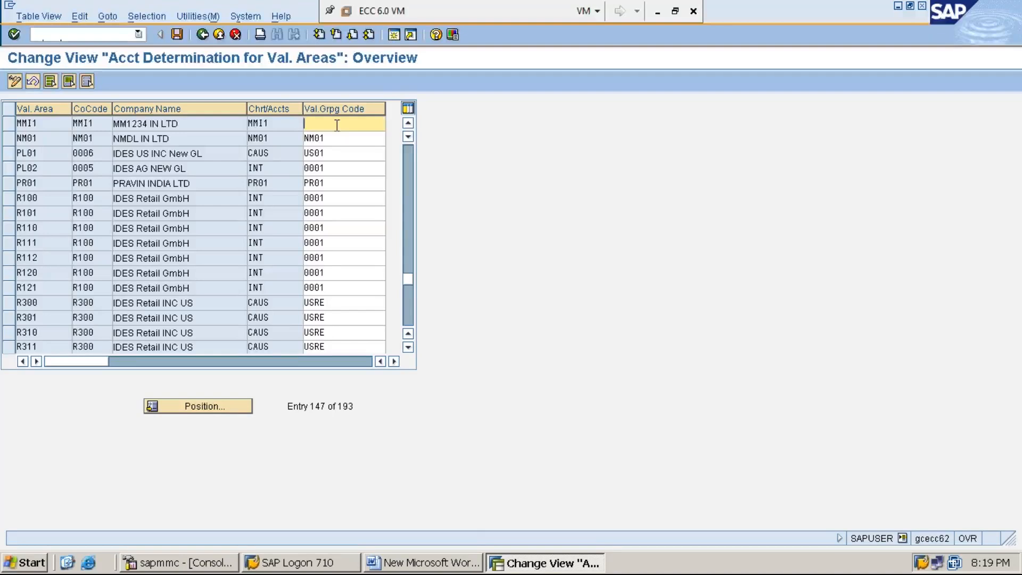
{"action": "type", "text": "MMI1"}
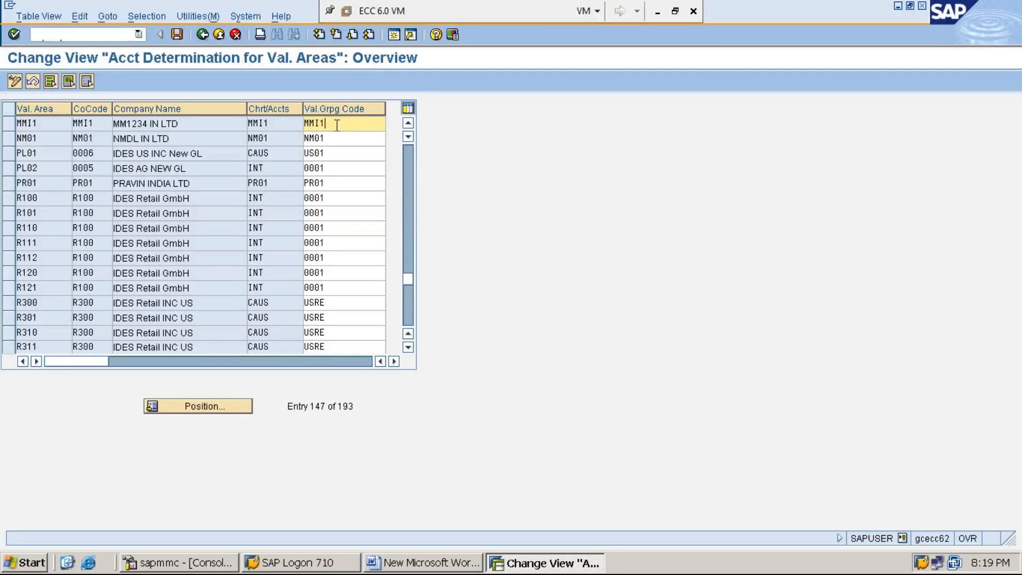
{"action": "left_click", "coordinate": [177, 34]}
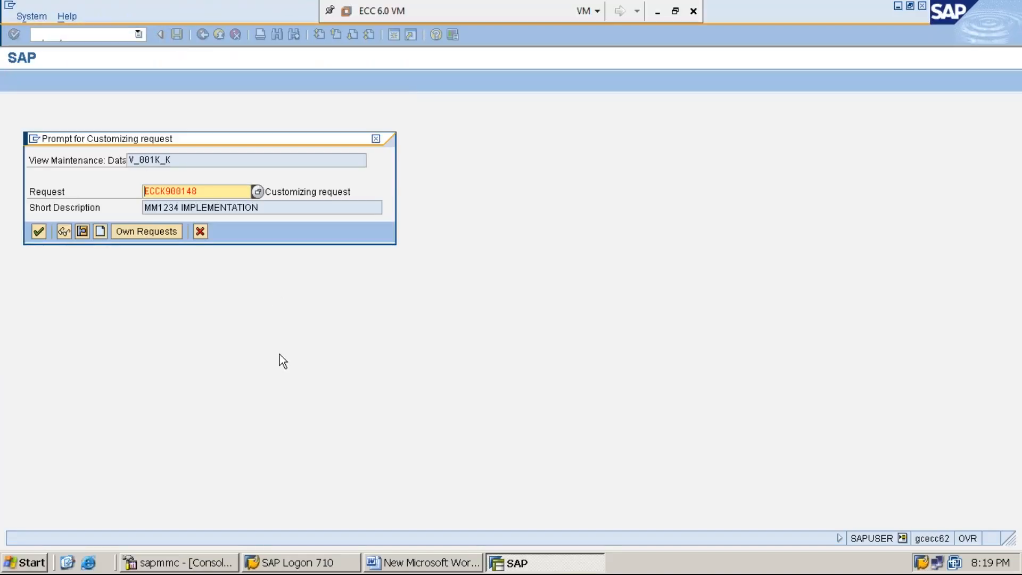
{"action": "key", "text": "Return"}
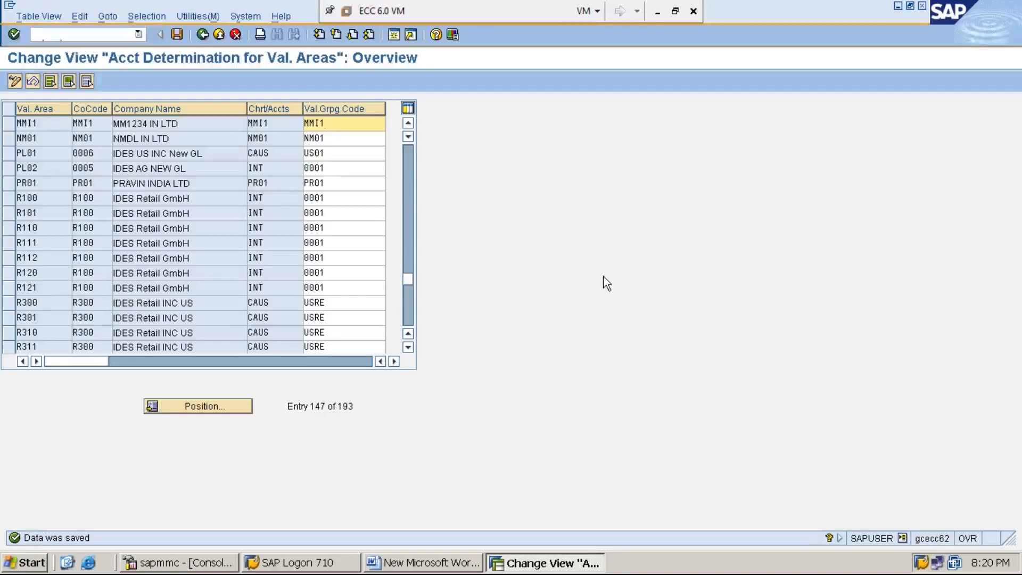
{"action": "left_click", "coordinate": [655, 13]}
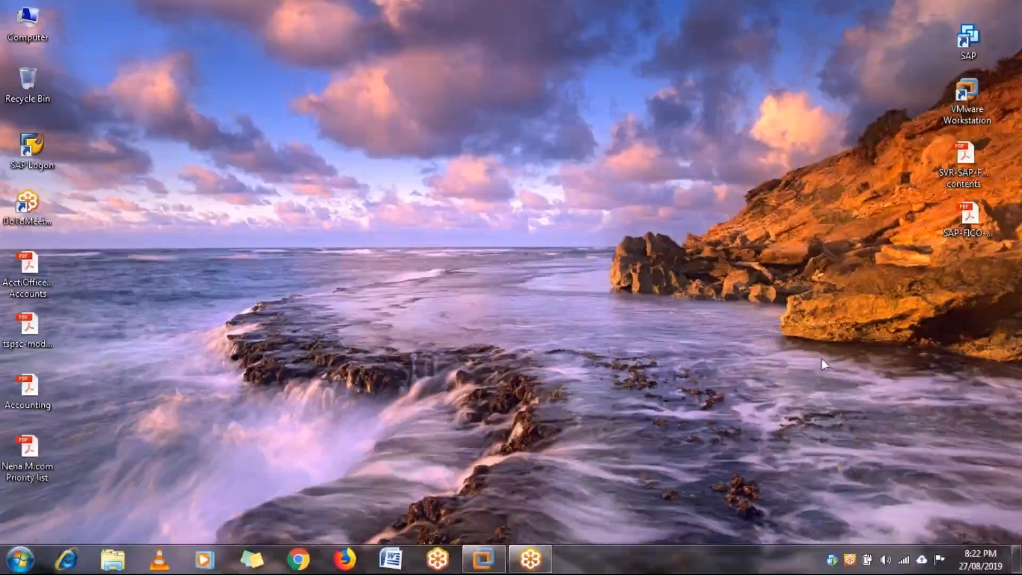
{"action": "mouse_move", "coordinate": [484, 559]}
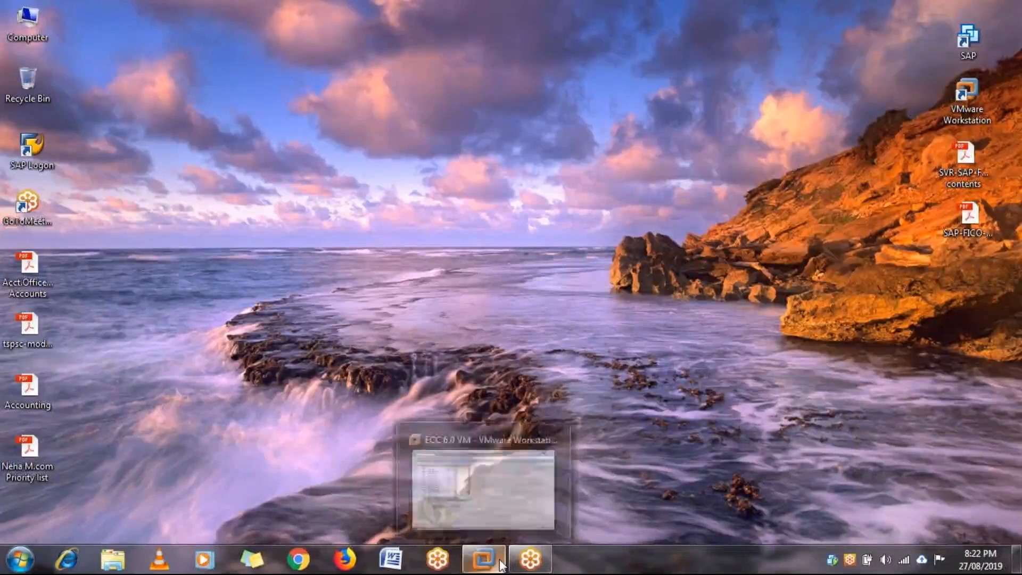
{"action": "left_click", "coordinate": [512, 493]}
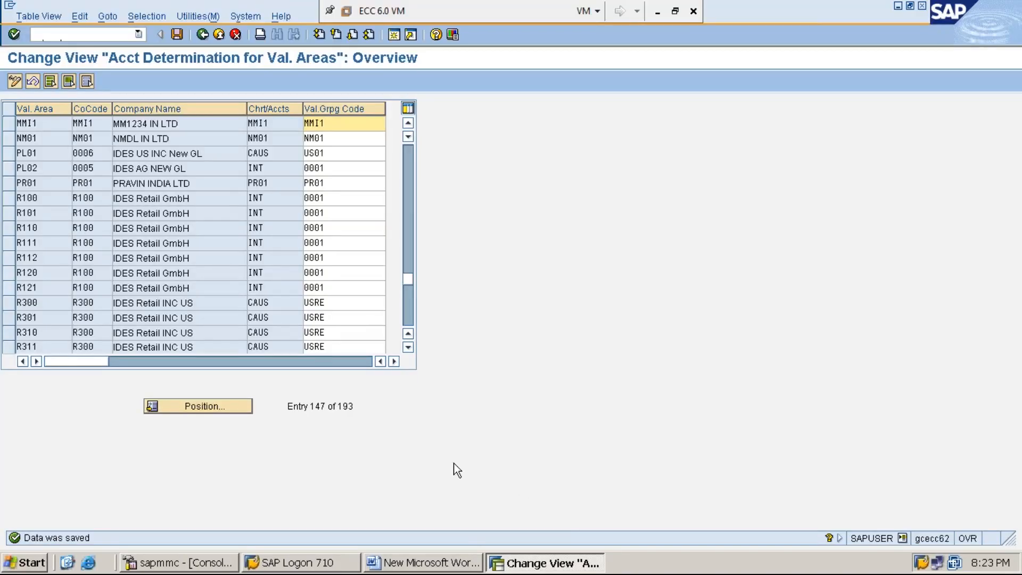
- Switch to the Word document and add the line "STEP:20: DEFINE VALUATION CLASS" below step 19
{"action": "left_click", "coordinate": [899, 8]}
{"action": "left_click", "coordinate": [898, 6]}
{"action": "left_click", "coordinate": [637, 278]}
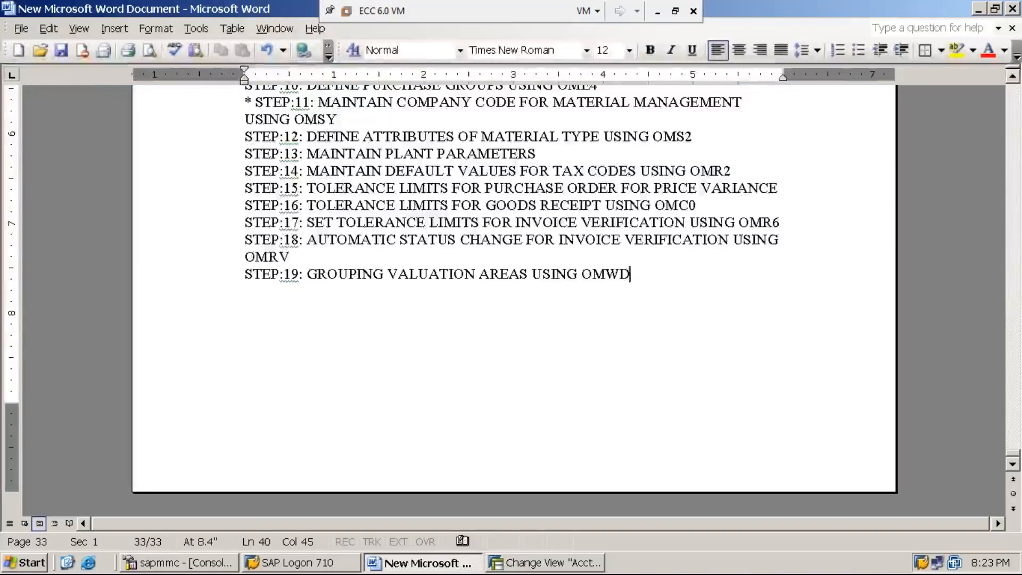
{"action": "key", "text": "Return"}
{"action": "type", "text": "STET"}
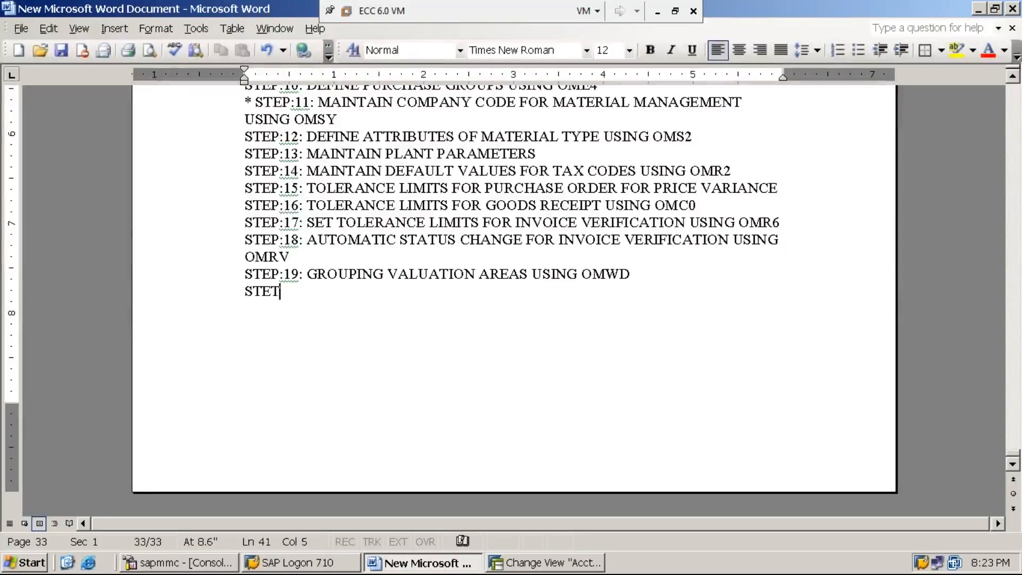
{"action": "key", "text": "BackSpace"}
{"action": "type", "text": "P:20: "}
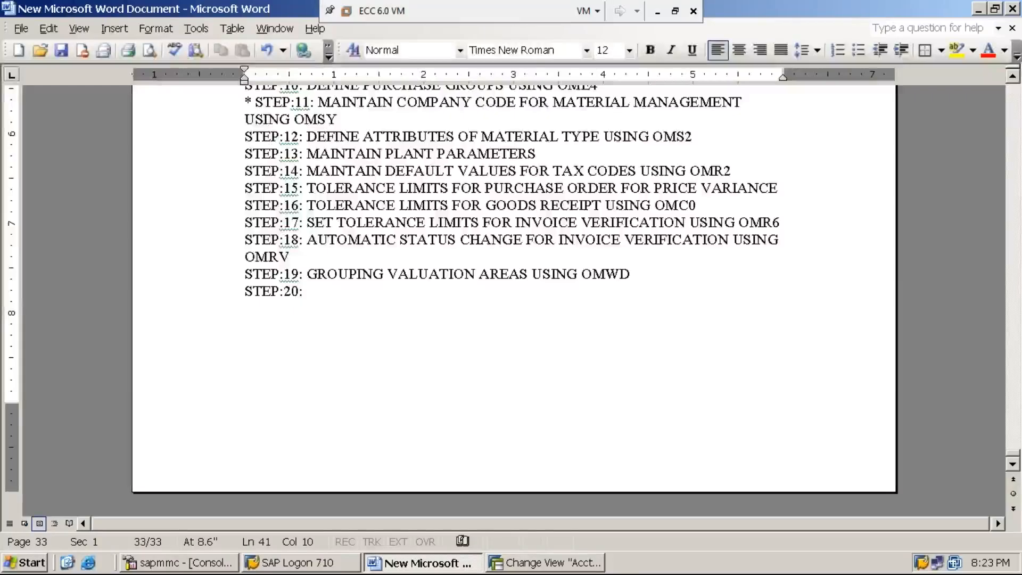
{"action": "type", "text": "DEFINE"}
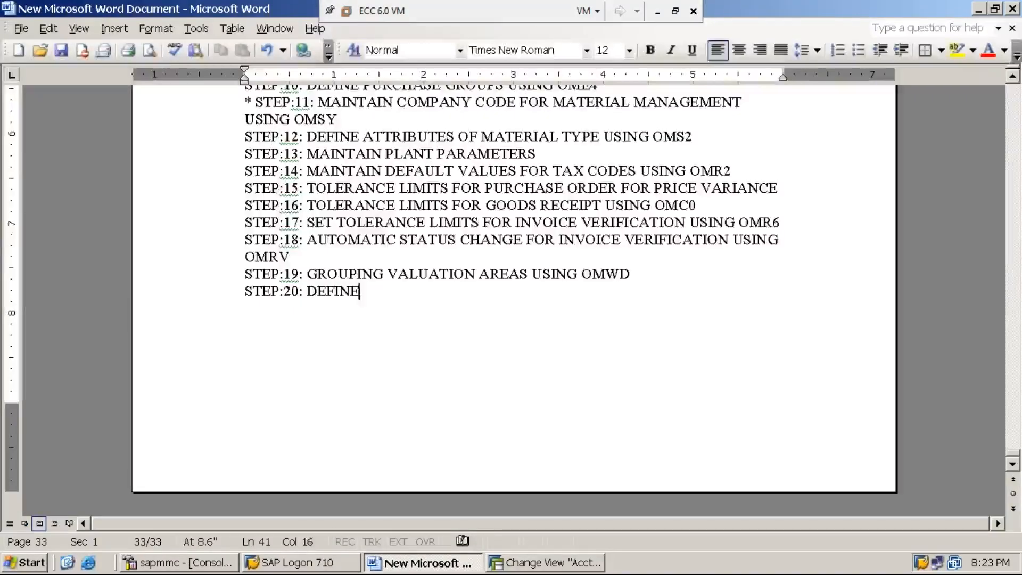
{"action": "type", "text": " VALUATION CLASS"}
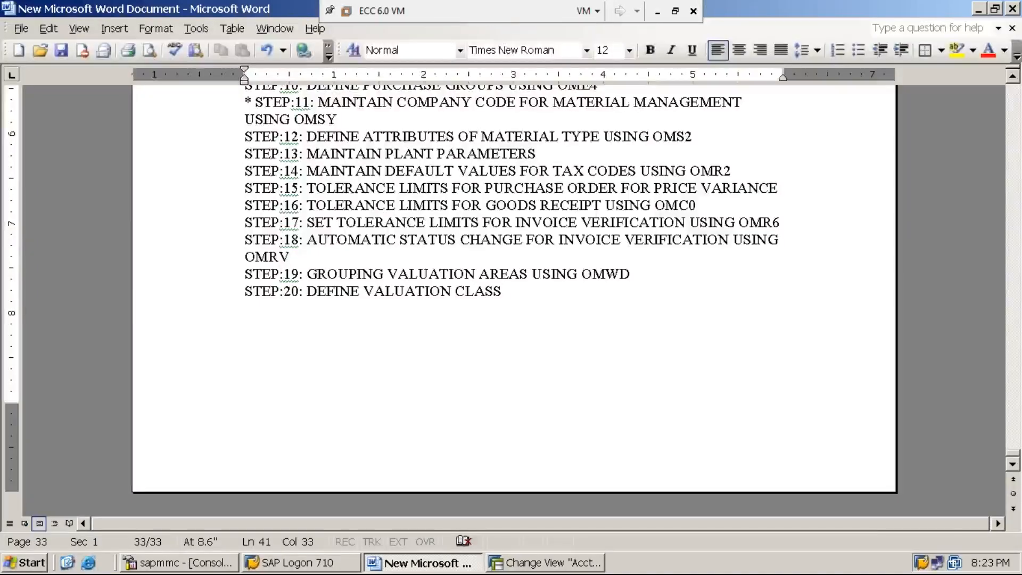
- Mark the step 20 line with a leading asterisk and extend it with "USING OMSK"
{"action": "key", "text": "Home"}
{"action": "type", "text": "*"}
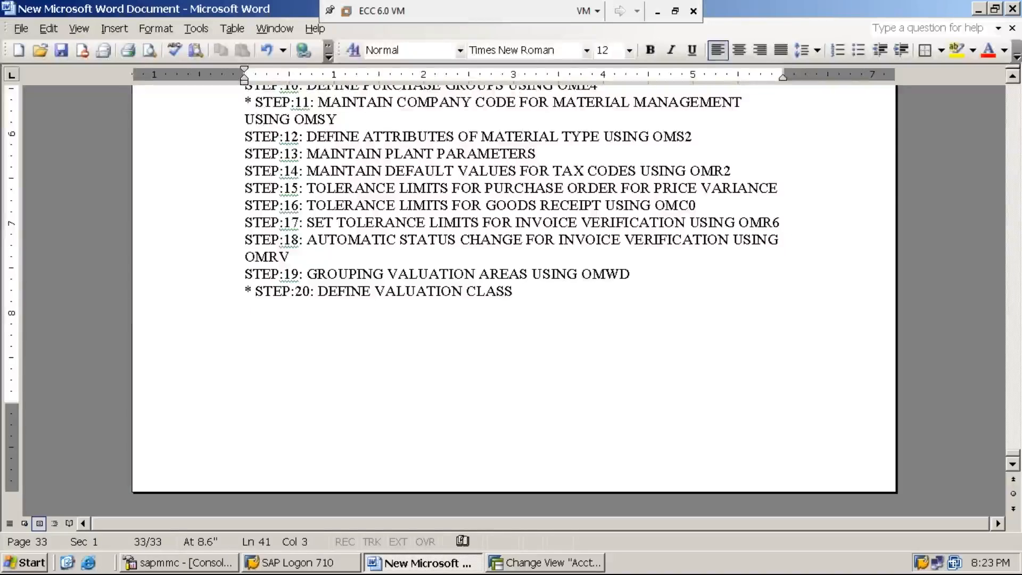
{"action": "key", "text": "End"}
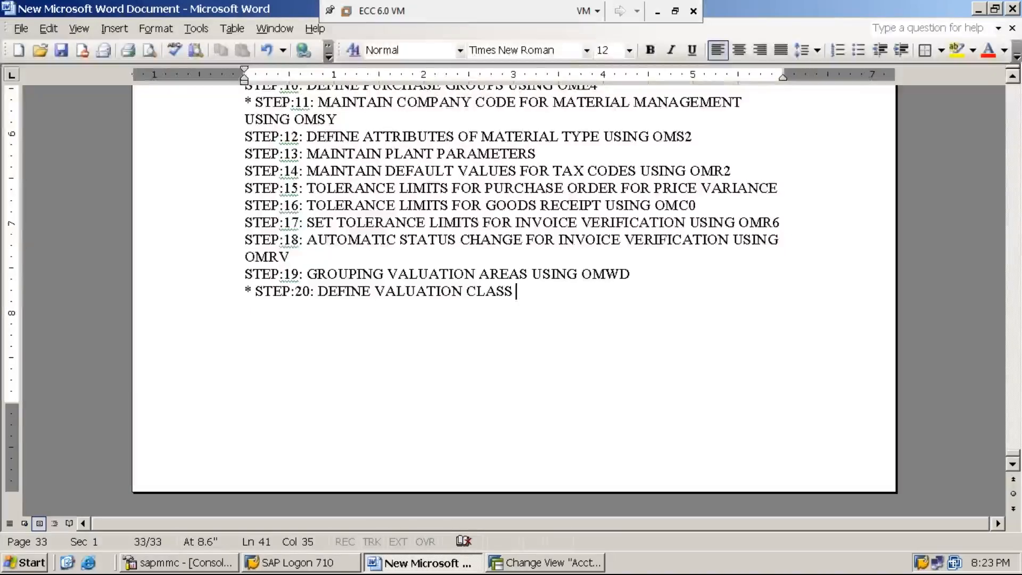
{"action": "type", "text": "USING OMSK"}
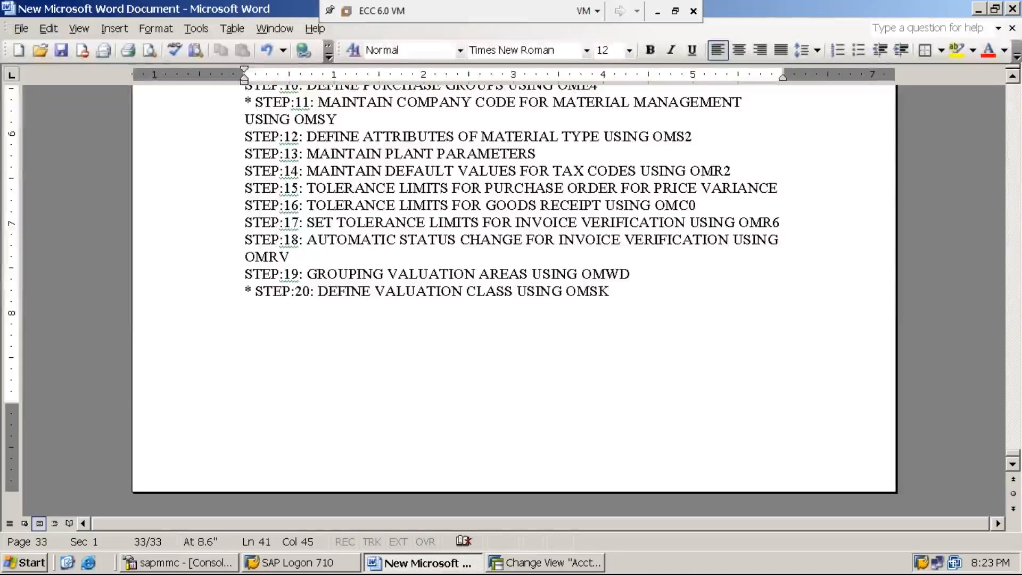
- Insert a blank line above step 20 and a new line below it, undoing the automatic bullet formatting
{"action": "key", "text": "Return"}
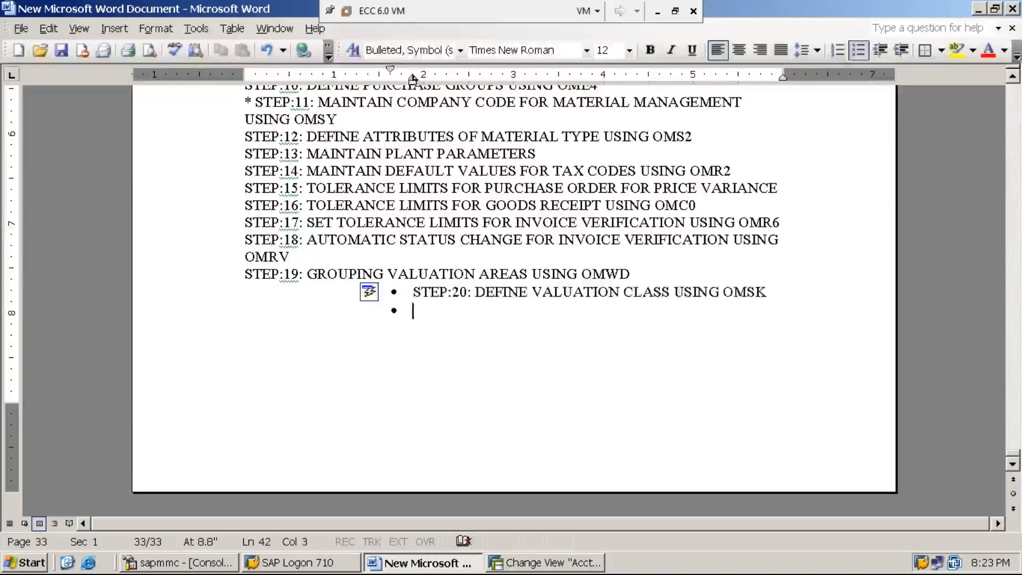
{"action": "key", "text": "ctrl+z"}
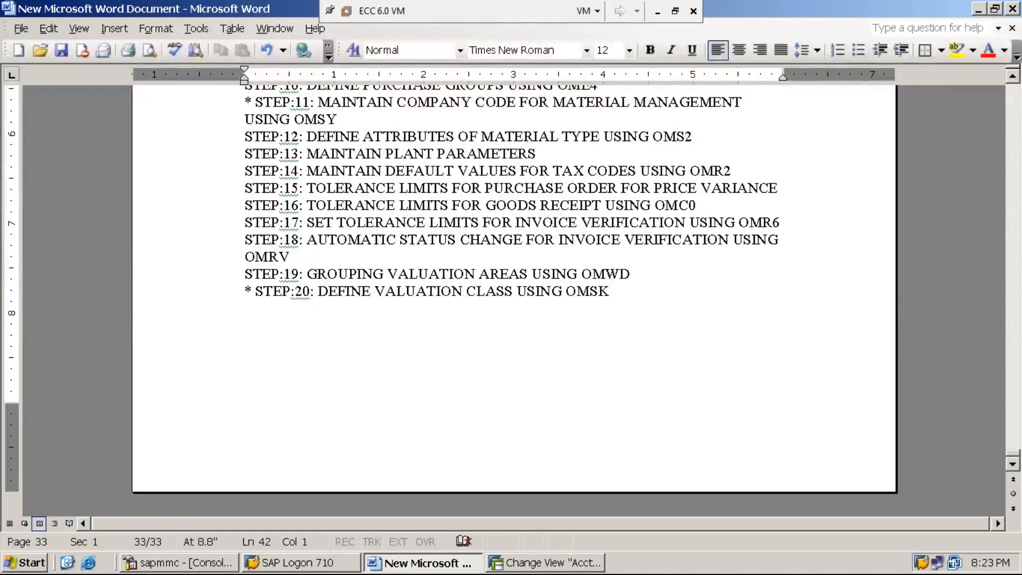
{"action": "left_click", "coordinate": [636, 270]}
{"action": "key", "text": "Return"}
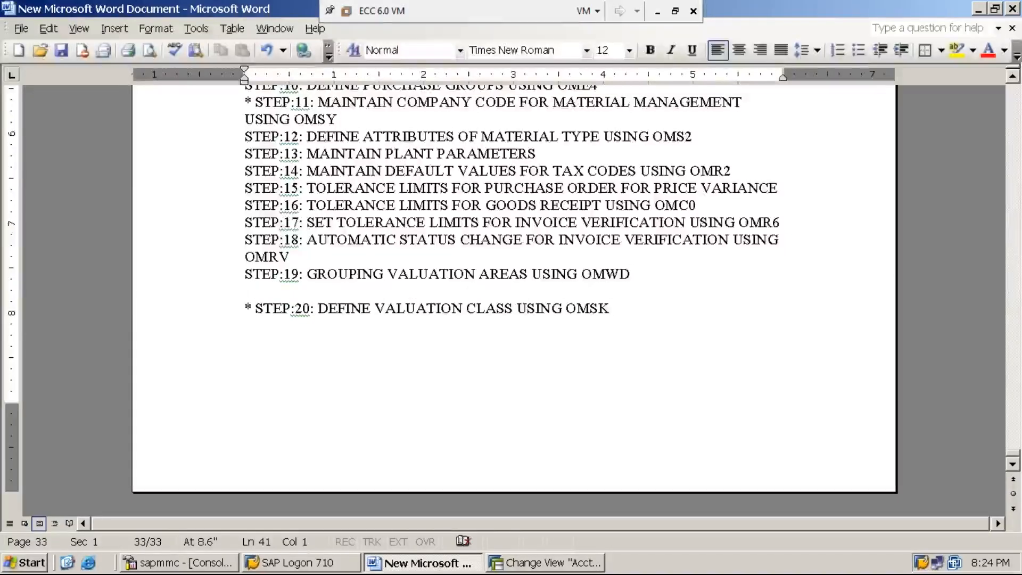
{"action": "left_click", "coordinate": [616, 309]}
{"action": "key", "text": "Return"}
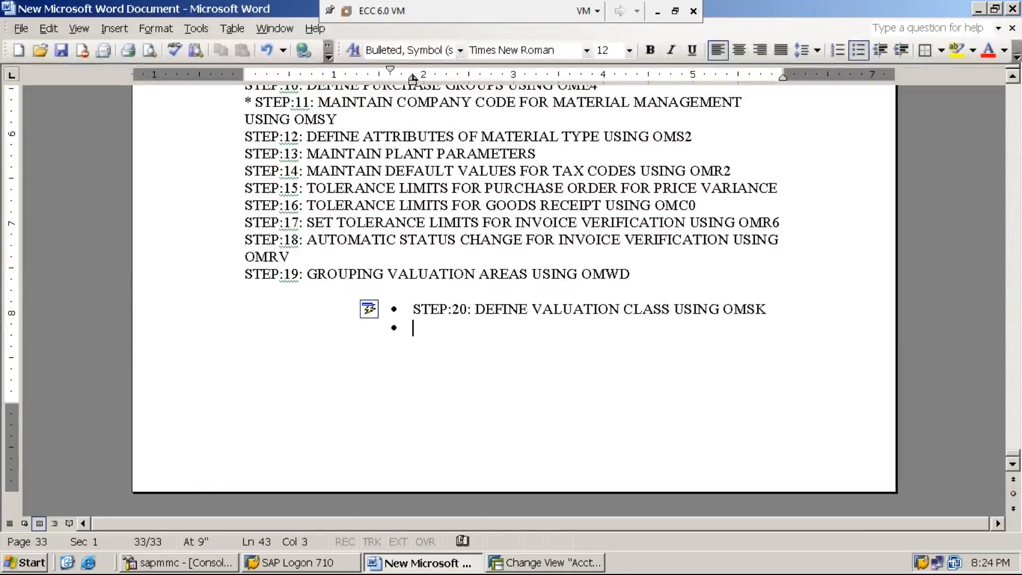
{"action": "key", "text": "ctrl+z"}
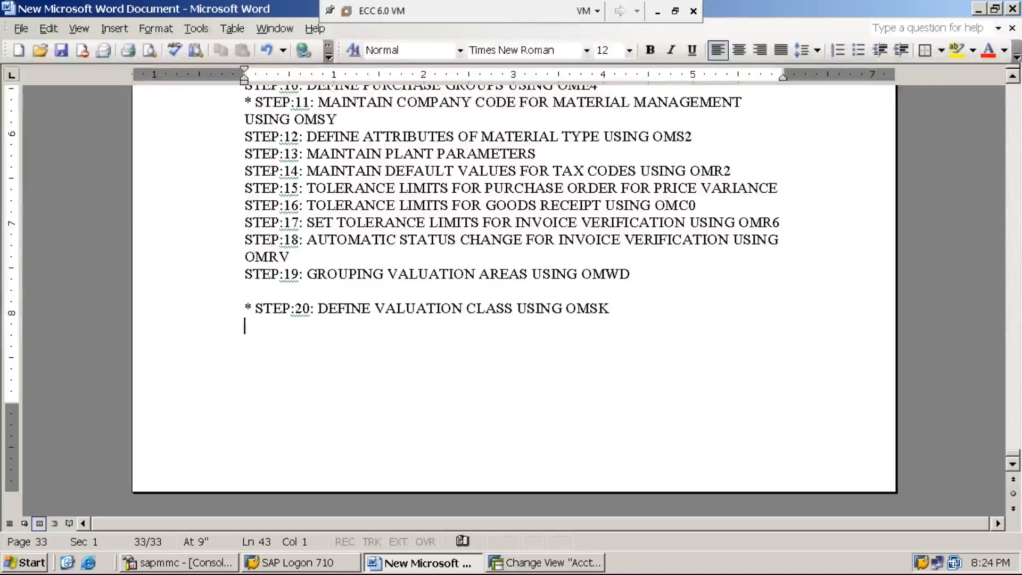
- Below step 20, add the note "1. VALUATION CLASS WILL SPEAK ABOUT THE CATEGORY OF THE MATERIAL." after a blank line
{"action": "key", "text": "Return"}
{"action": "type", "text": "1. VAL"}
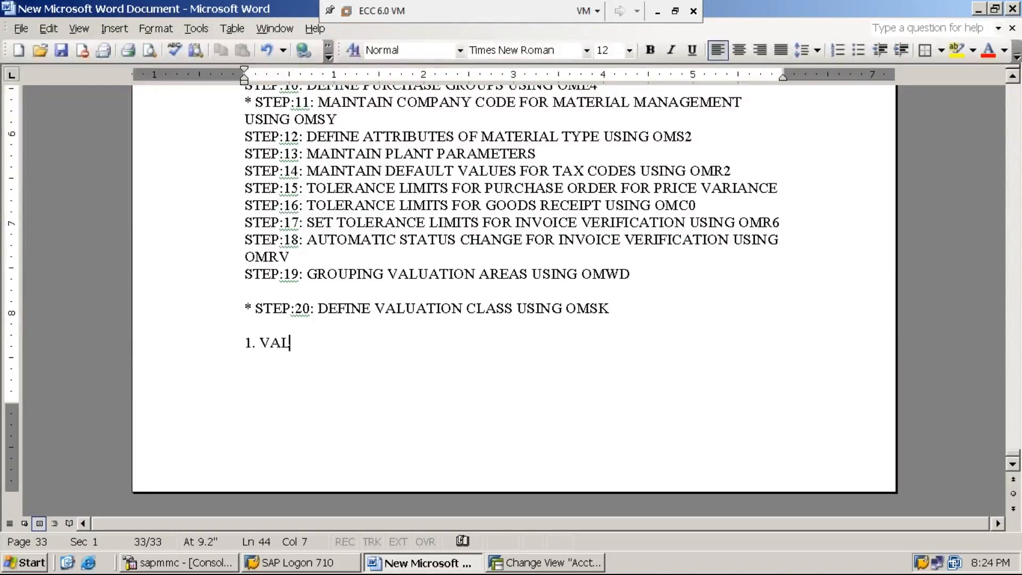
{"action": "type", "text": "UATION CLASS "}
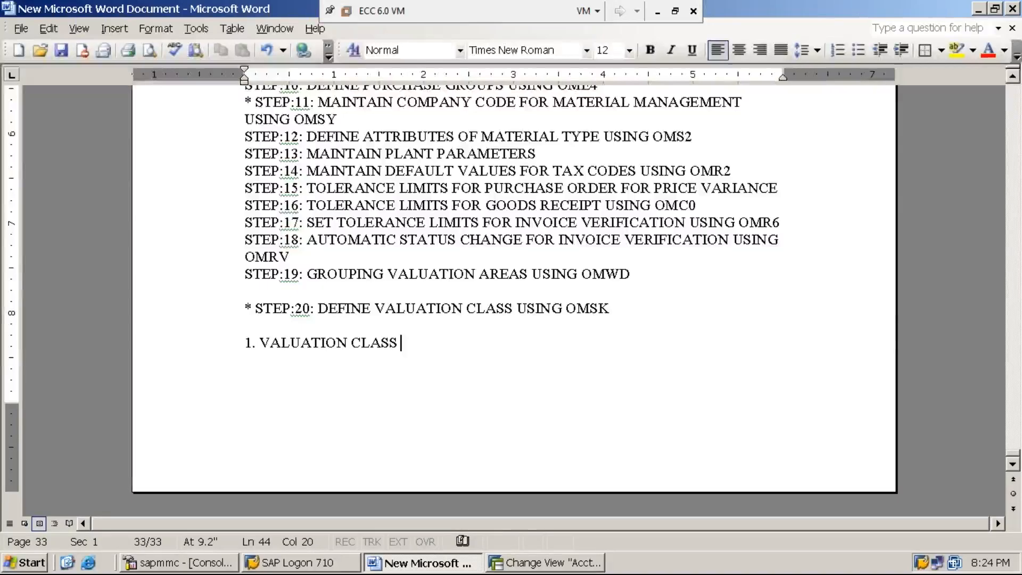
{"action": "type", "text": "WILL SPE"}
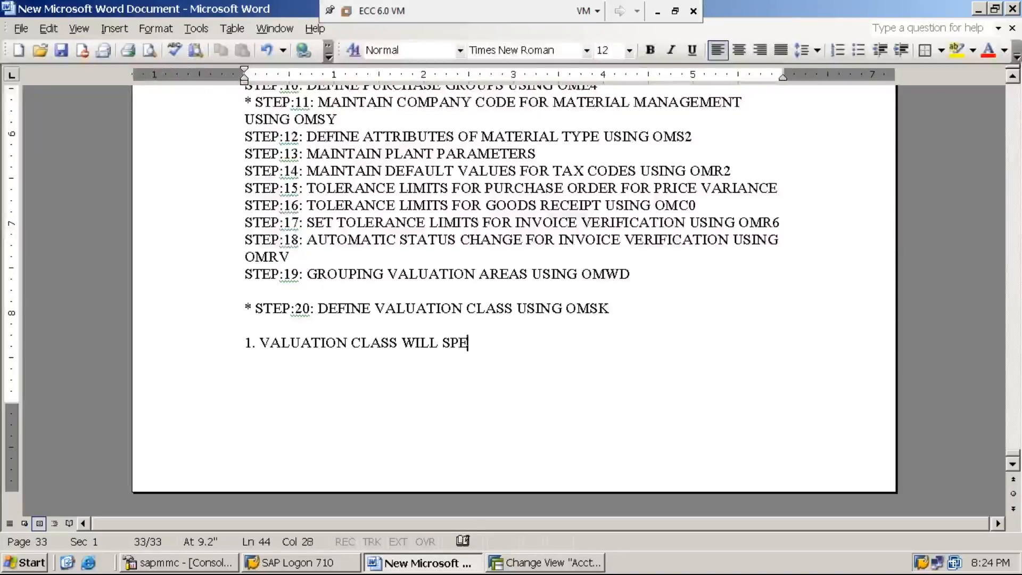
{"action": "type", "text": "AK ABOUT "}
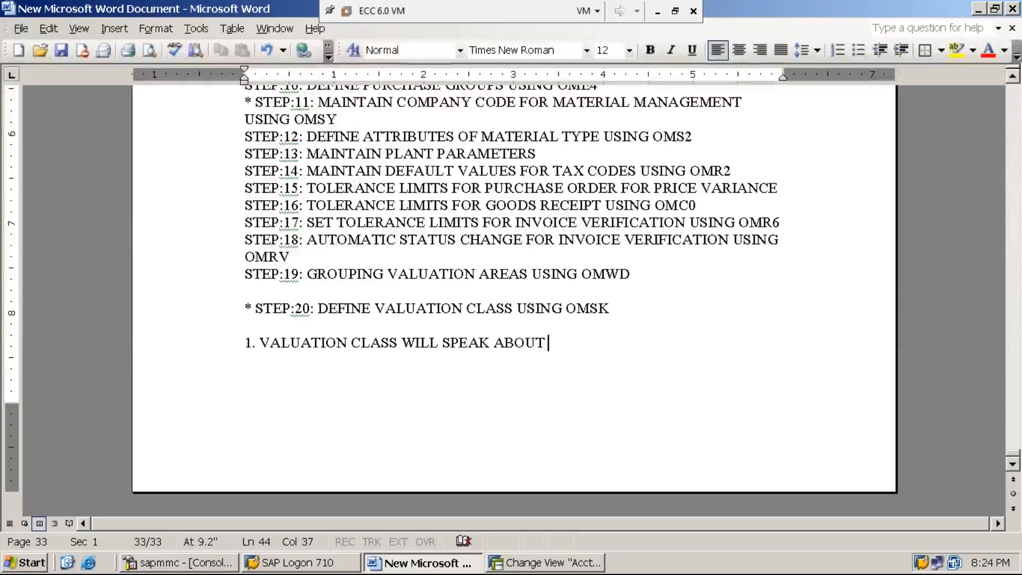
{"action": "type", "text": "THE CAT"}
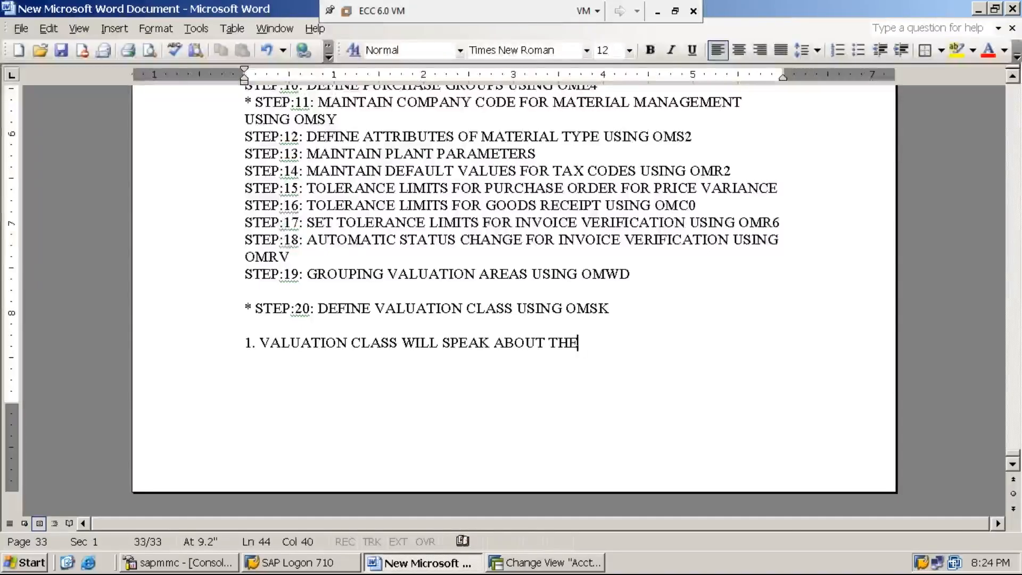
{"action": "type", "text": "EGO"}
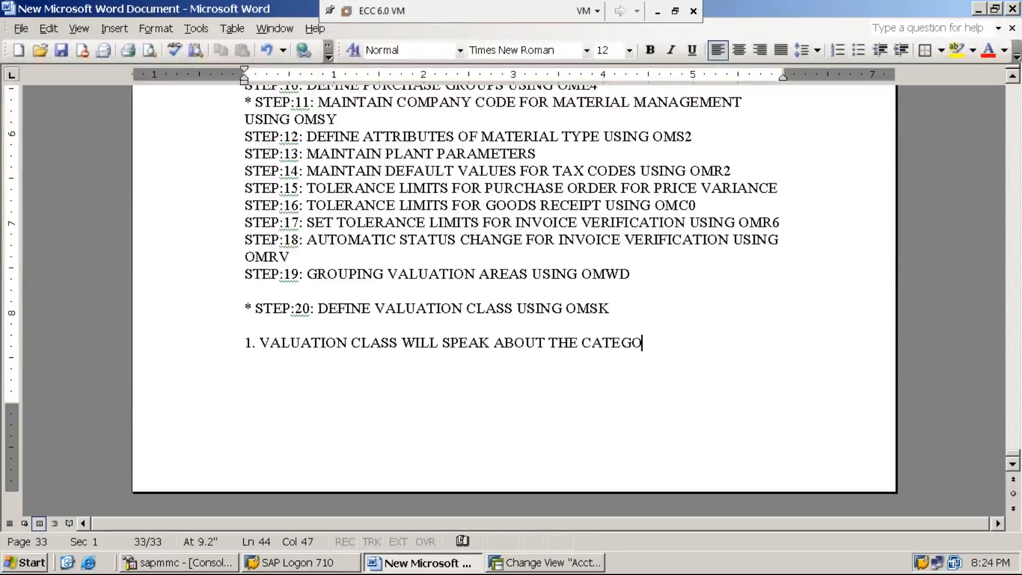
{"action": "type", "text": "RY OF THE MAT"}
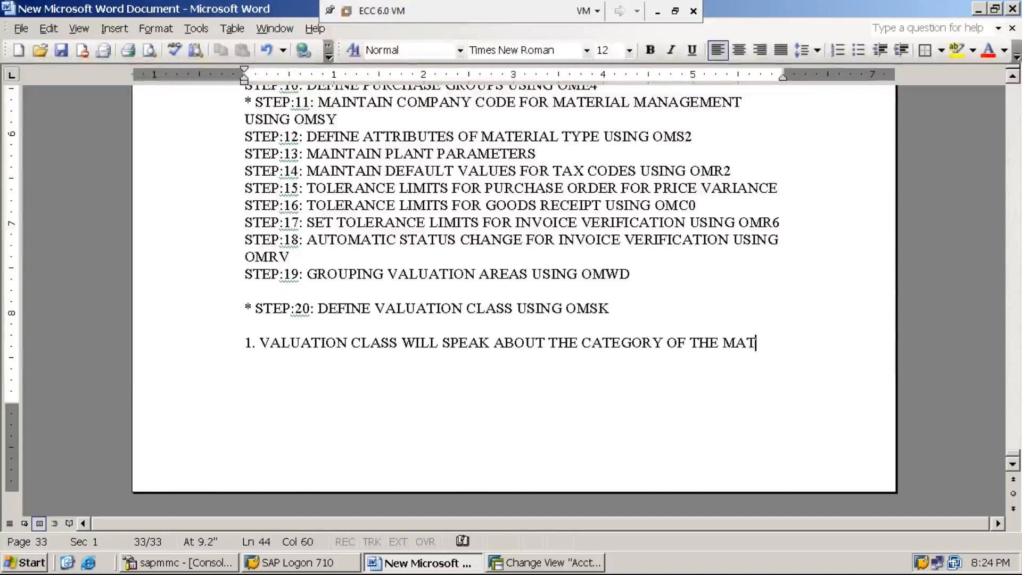
{"action": "type", "text": "ERIAL."}
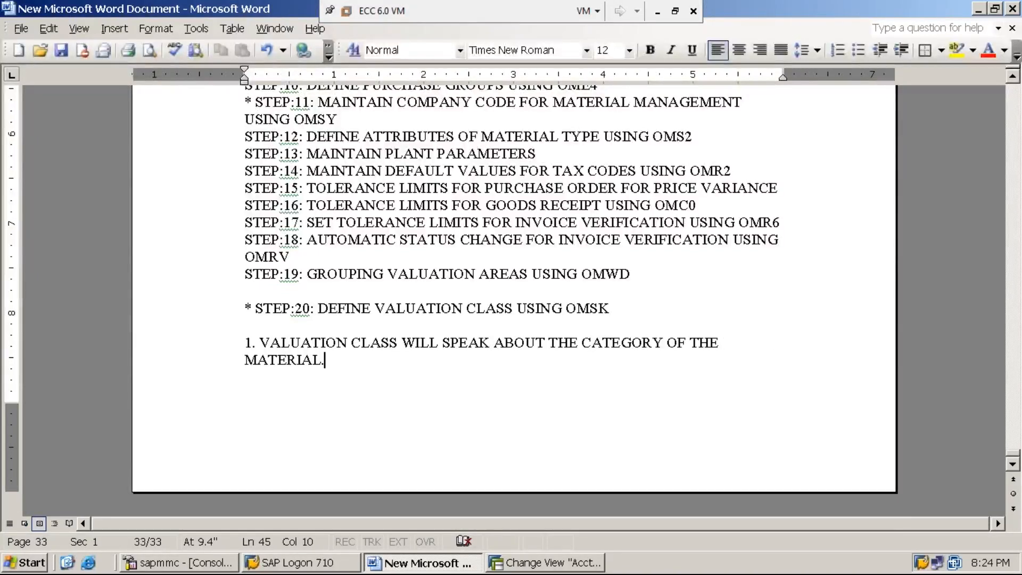
- Add the second note "2. VALUATION CLASS WILL CLASSIFY THE GIVEN MATERIAL AS RAW MATERIAL" without automatic numbering
{"action": "key", "text": "Return"}
{"action": "key", "text": "ctrl+z"}
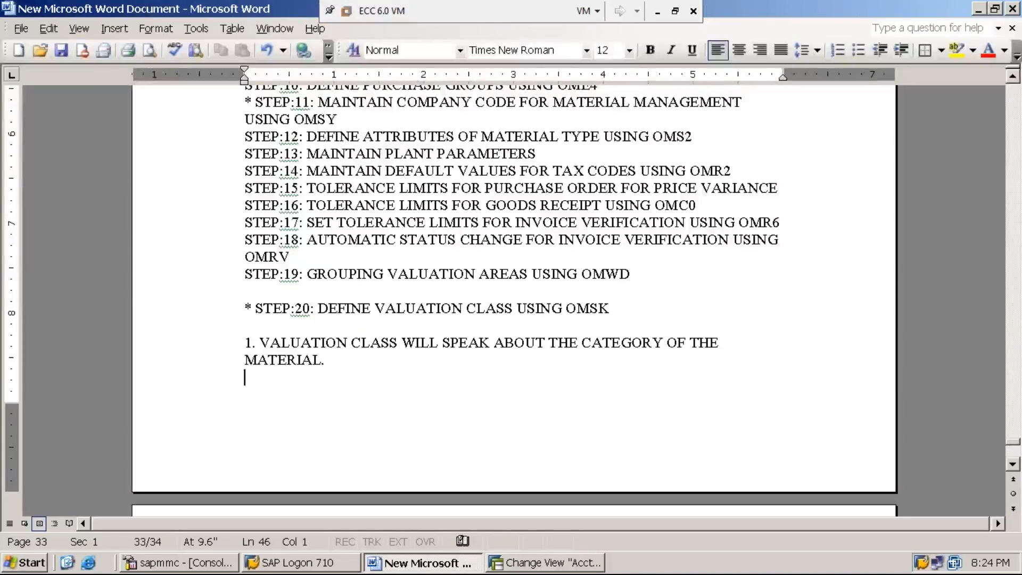
{"action": "type", "text": "2. VALUATION CAL"}
{"action": "type", "text": "S"}
{"action": "key", "text": "BackSpace"}
{"action": "key", "text": "BackSpace"}
{"action": "key", "text": "BackSpace"}
{"action": "type", "text": "LASS"}
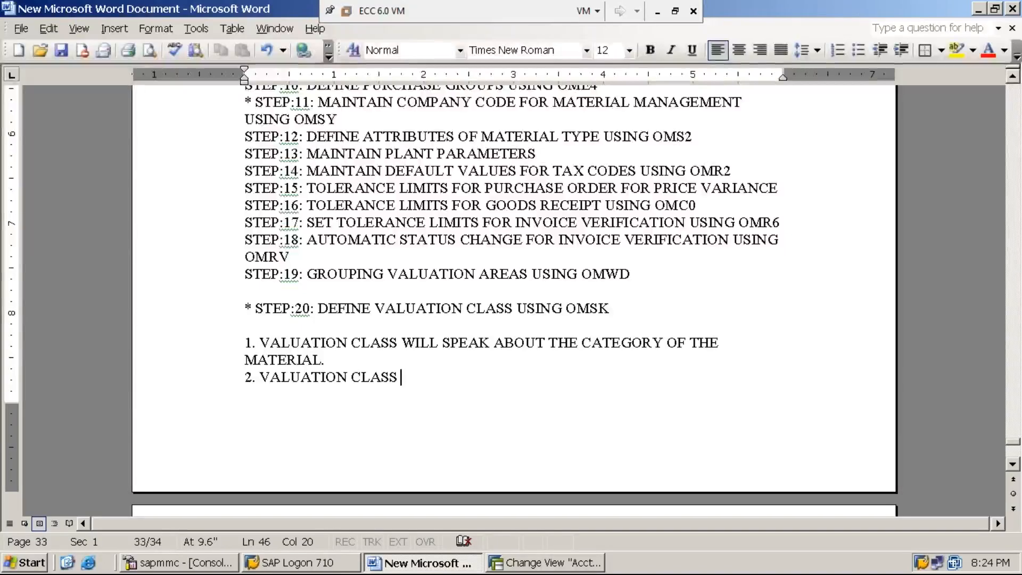
{"action": "type", "text": "WILL CAL"}
{"action": "key", "text": "BackSpace"}
{"action": "key", "text": "BackSpace"}
{"action": "type", "text": "LA"}
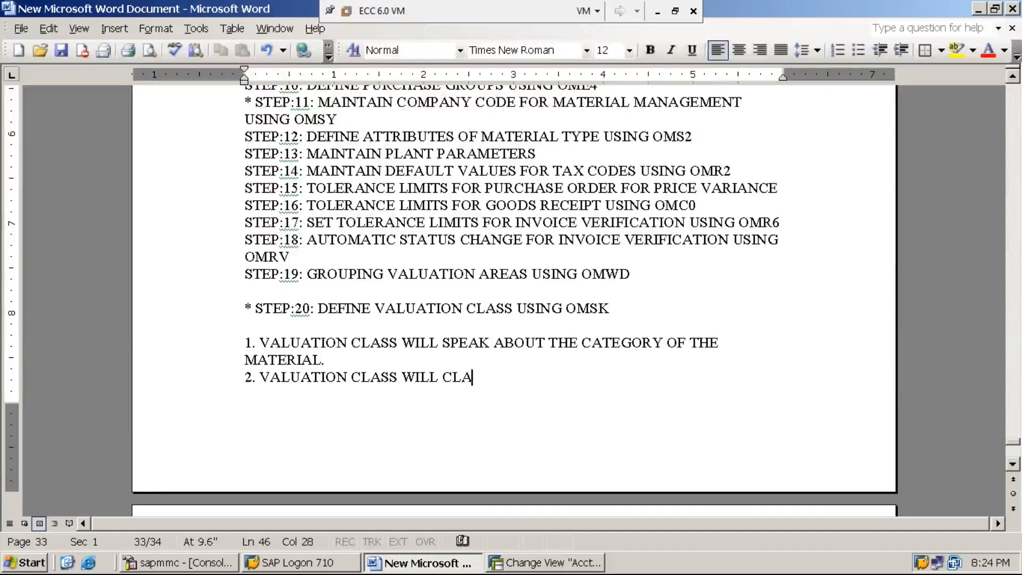
{"action": "type", "text": "SSIFY THE "}
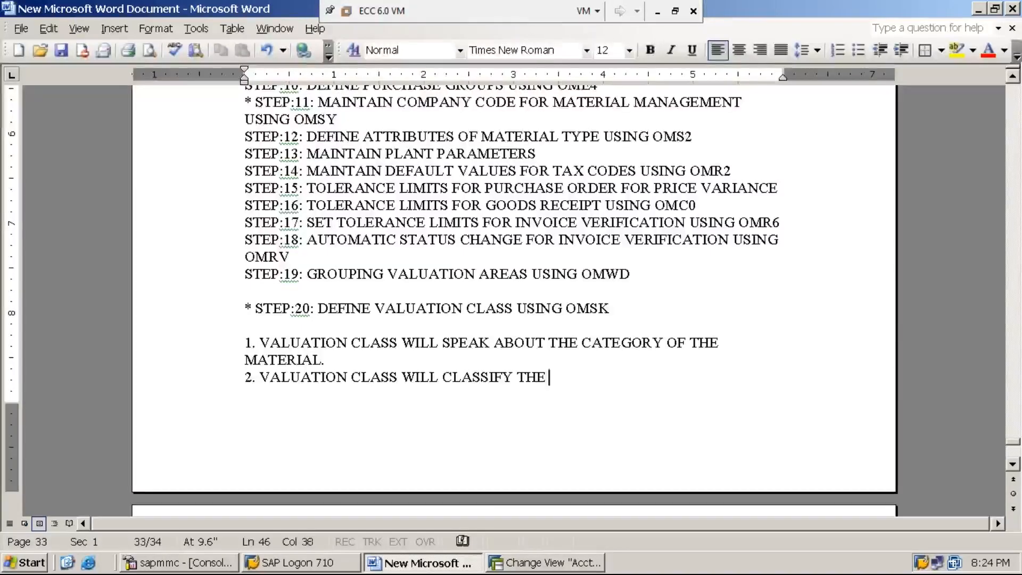
{"action": "type", "text": "GIVEN MATERIAL AS "}
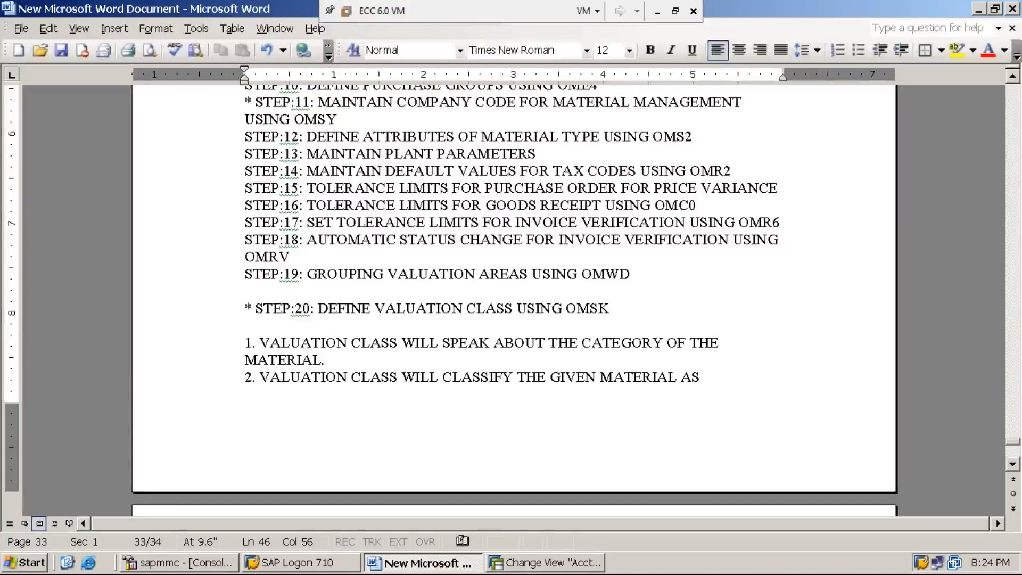
{"action": "type", "text": "RAW "}
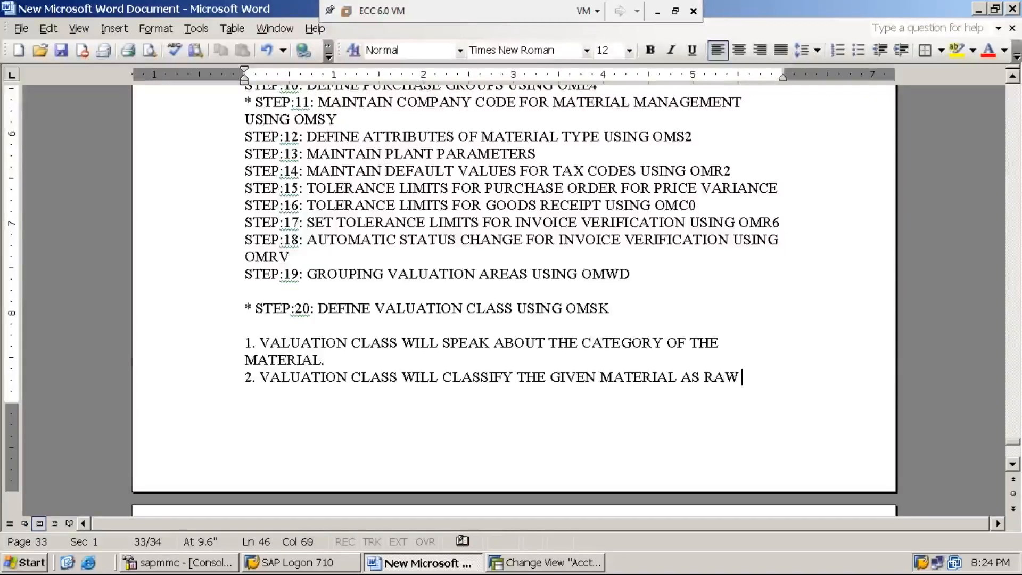
{"action": "type", "text": "MATER"}
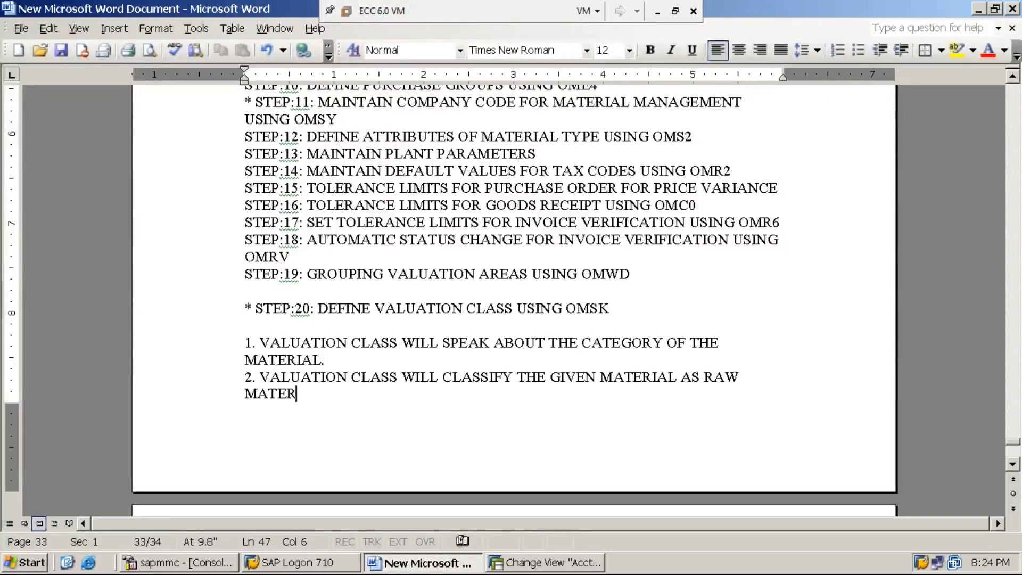
{"action": "type", "text": "IAL"}
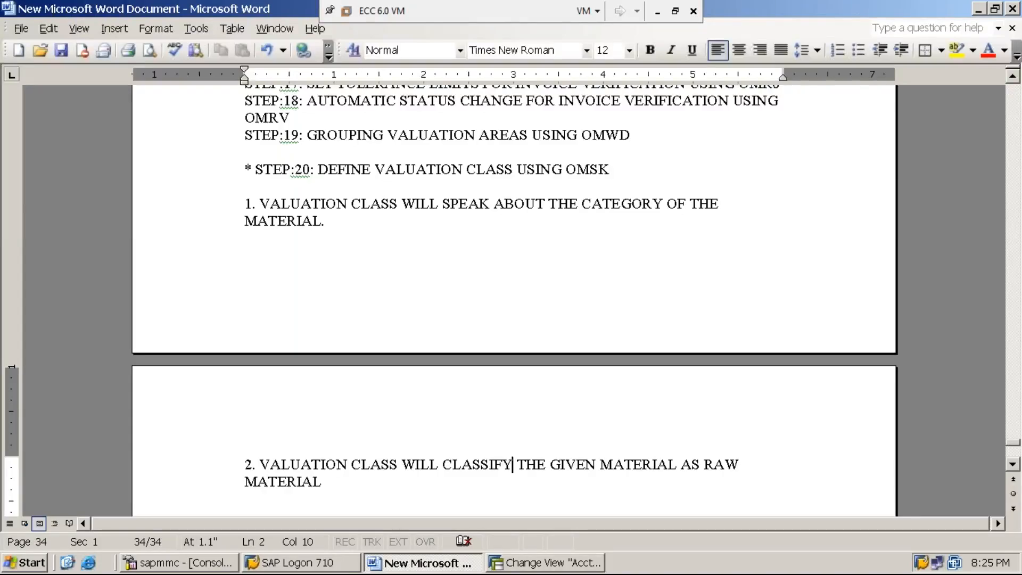
- Replace "WILL" in note 2 with "IS THE BASIS TO" in front of "CLASSIFY"
{"action": "left_click_drag", "start_coordinate": [511, 463], "coordinate": [442, 464]}
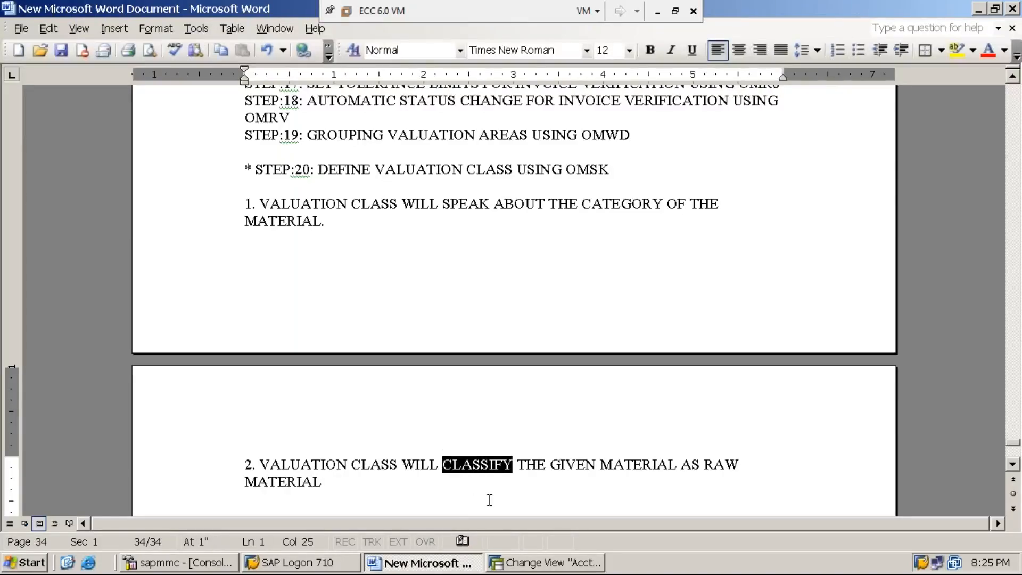
{"action": "left_click", "coordinate": [403, 464]}
{"action": "type", "text": "IS THE BASI"}
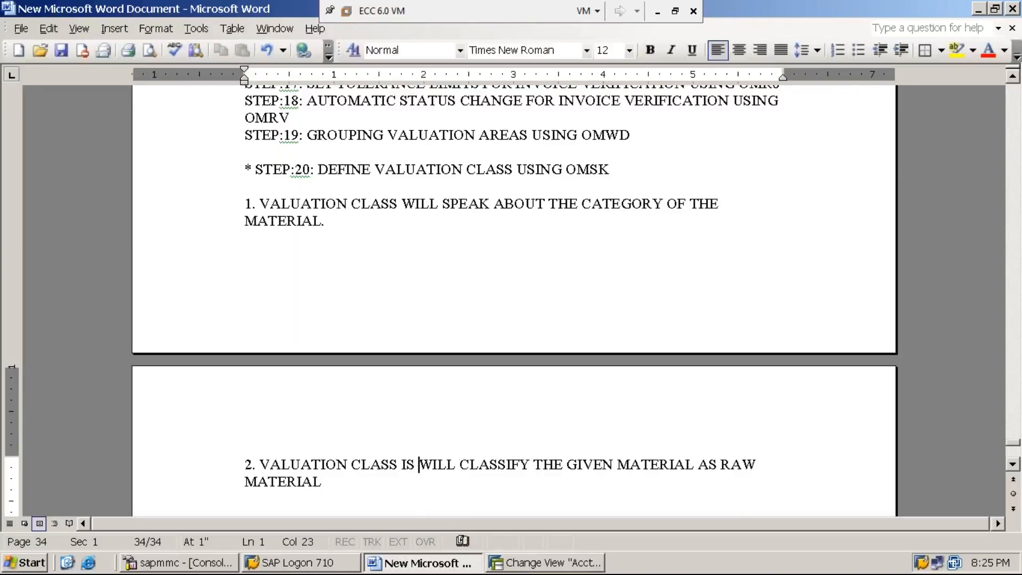
{"action": "type", "text": "S TO"}
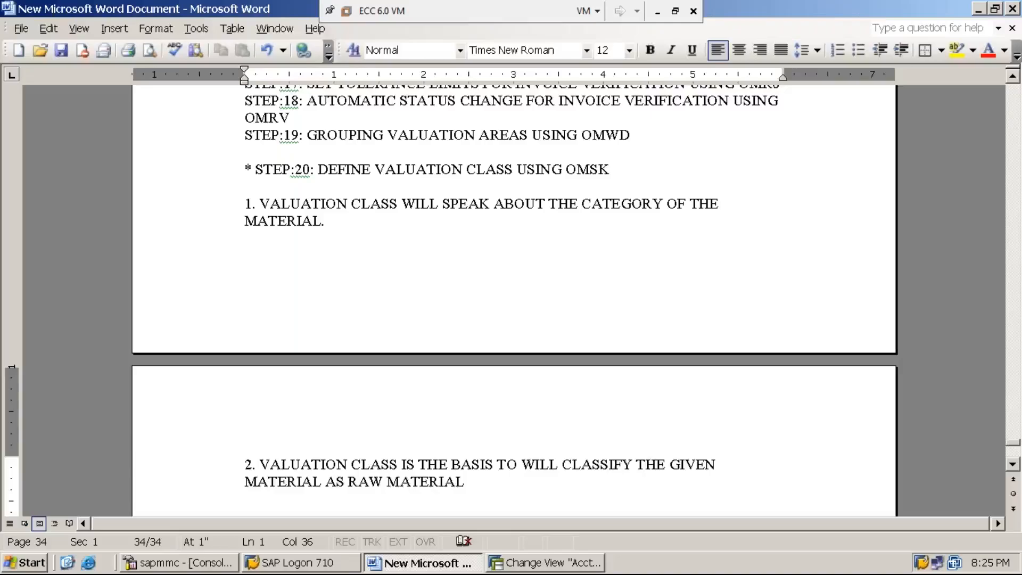
{"action": "key", "text": "Delete"}
{"action": "key", "text": "Delete"}
{"action": "key", "text": "Delete"}
{"action": "key", "text": "Delete"}
{"action": "key", "text": "Delete"}
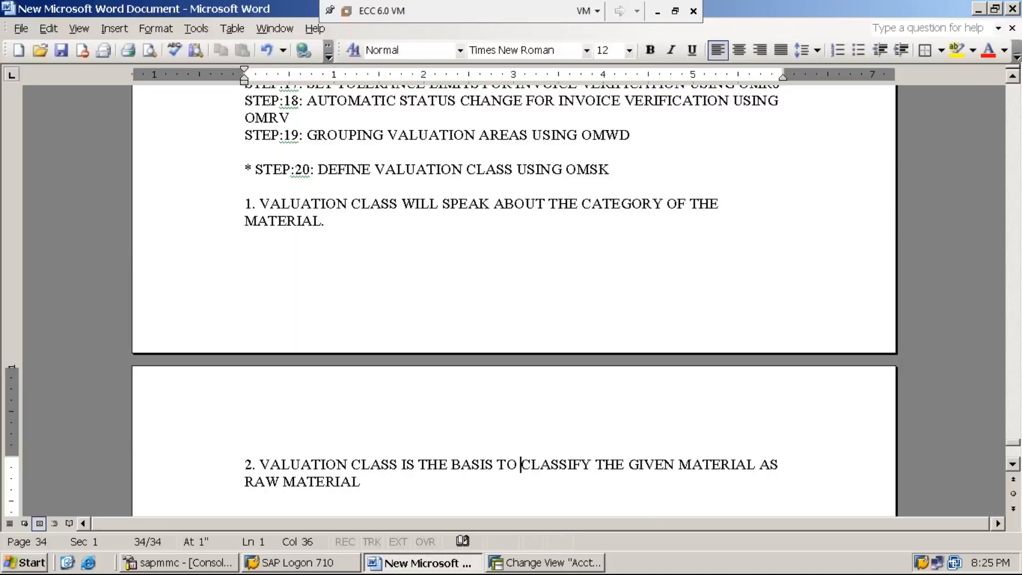
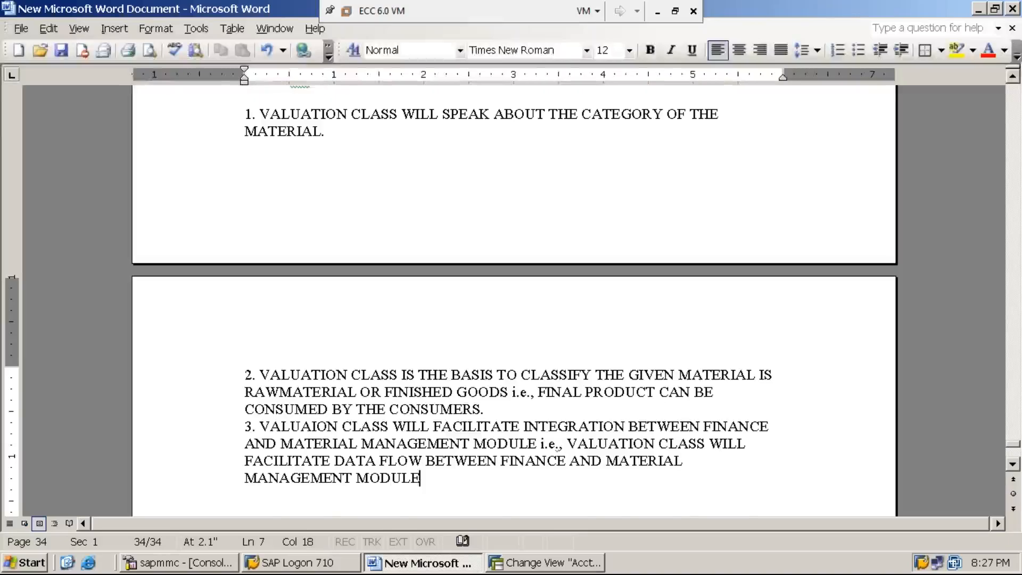
- Justify the three valuation class notes below step 20 and end note 3 with a period
{"action": "scroll", "coordinate": [650, 271], "scroll_direction": "up", "scroll_amount": 3}
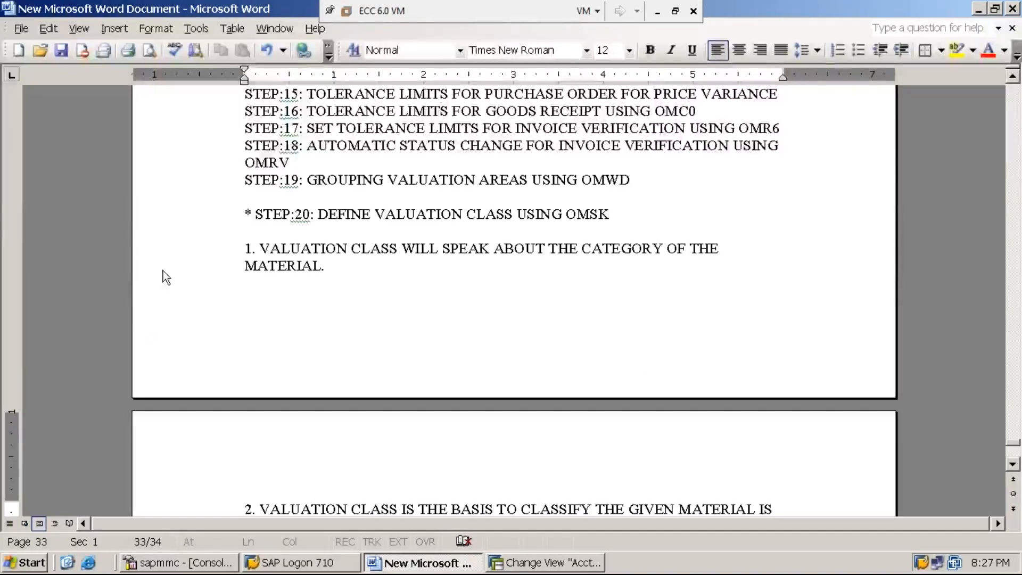
{"action": "left_click_drag", "start_coordinate": [244, 249], "coordinate": [714, 398]}
{"action": "scroll", "coordinate": [414, 345], "scroll_direction": "down", "scroll_amount": 3}
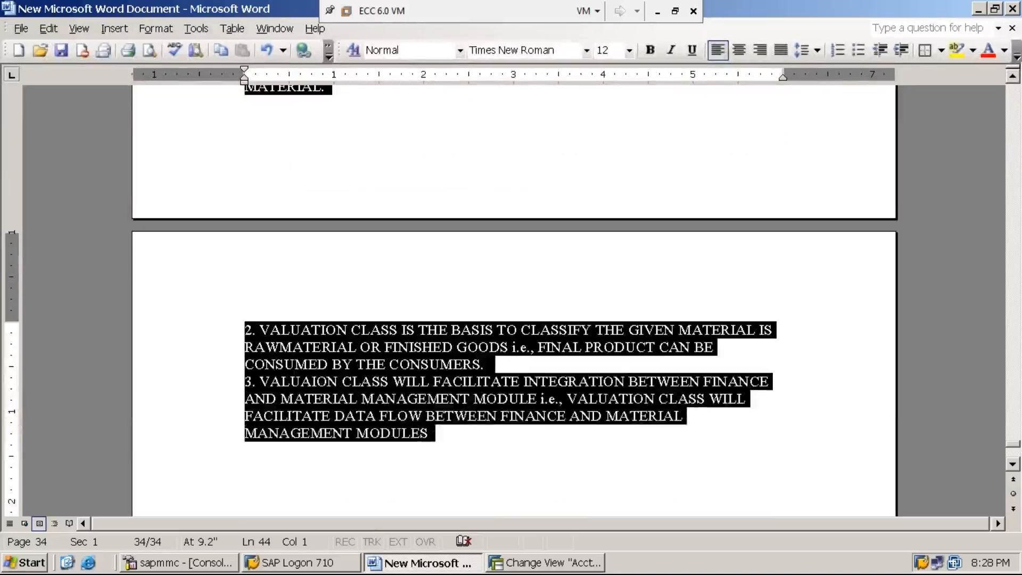
{"action": "key", "text": "ctrl+j"}
{"action": "left_click", "coordinate": [475, 436]}
{"action": "scroll", "coordinate": [646, 459], "scroll_direction": "up", "scroll_amount": 4}
{"action": "scroll", "coordinate": [646, 460], "scroll_direction": "down", "scroll_amount": 4}
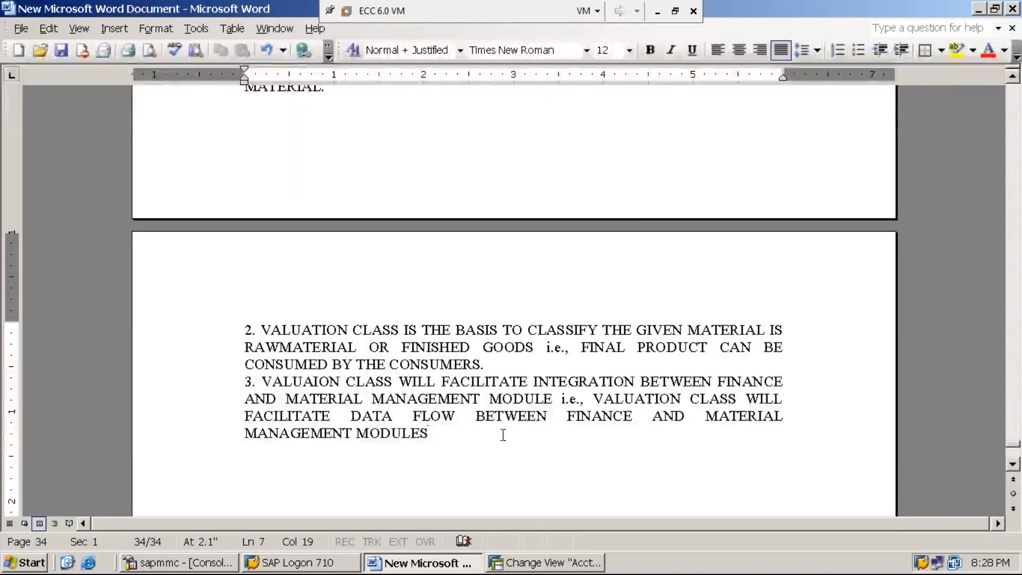
{"action": "type", "text": "."}
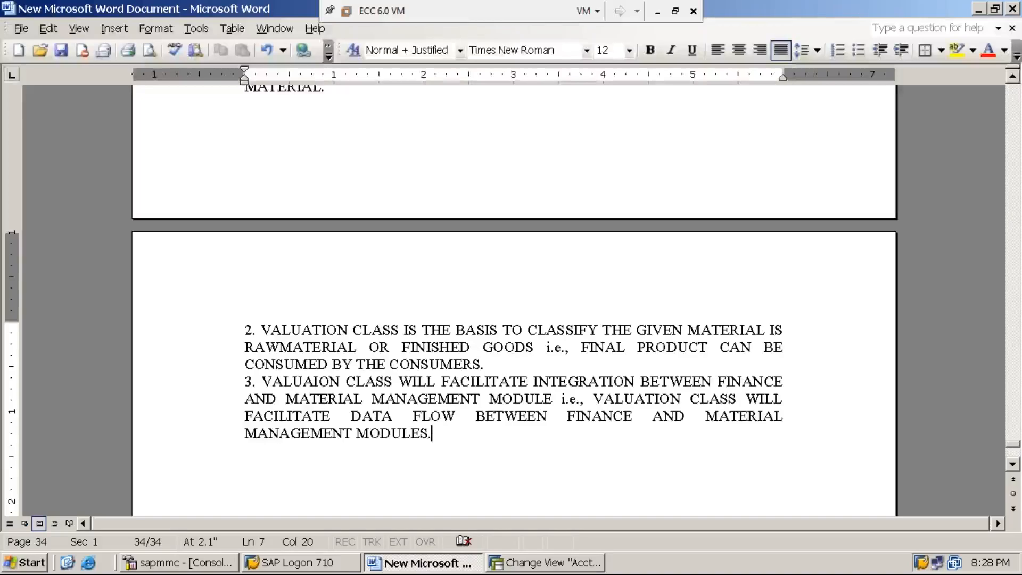
- Append "(PATH IS SAME AS STEP:19)" to the end of the step 20 heading
{"action": "scroll", "coordinate": [463, 428], "scroll_direction": "up", "scroll_amount": 4}
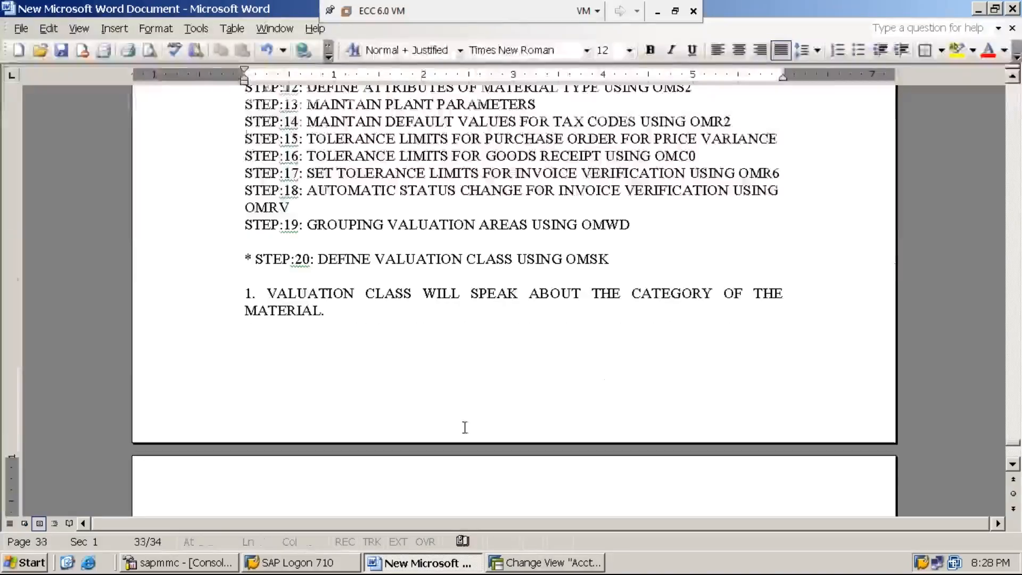
{"action": "left_click", "coordinate": [610, 259]}
{"action": "type", "text": "("}
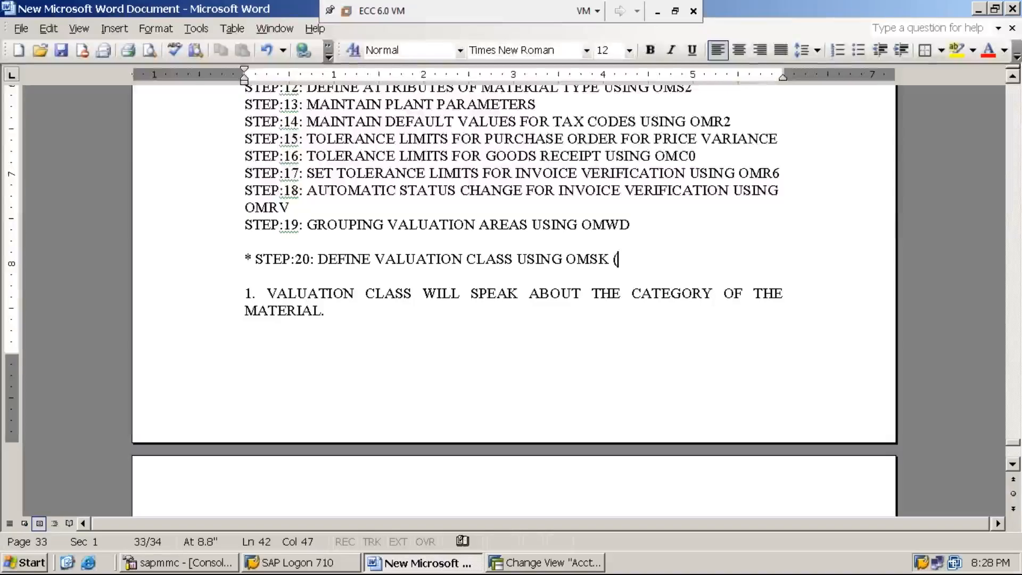
{"action": "type", "text": "PATH IS SAM"}
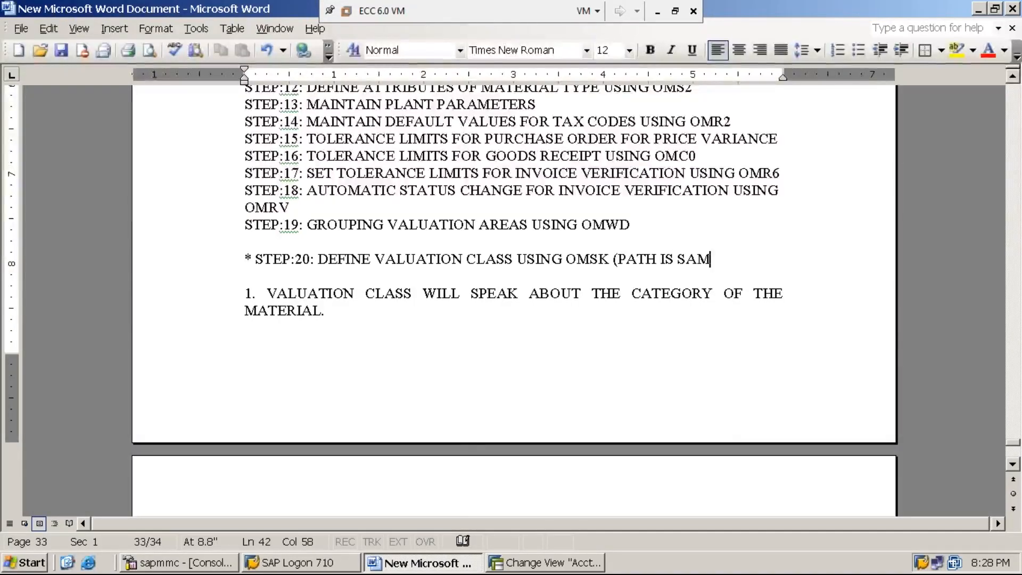
{"action": "type", "text": "E AS ST"}
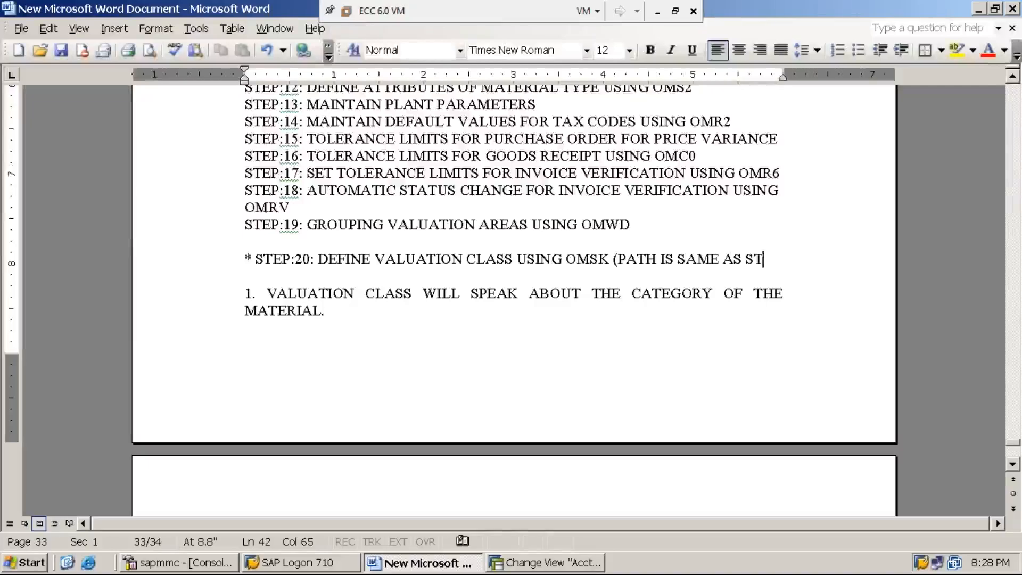
{"action": "type", "text": "EP:1"}
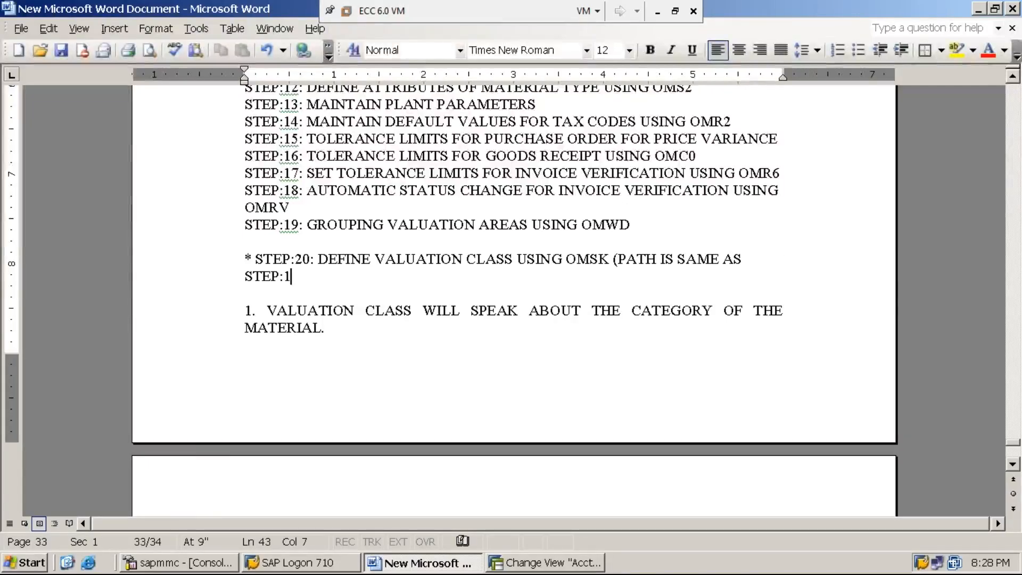
{"action": "type", "text": "9)"}
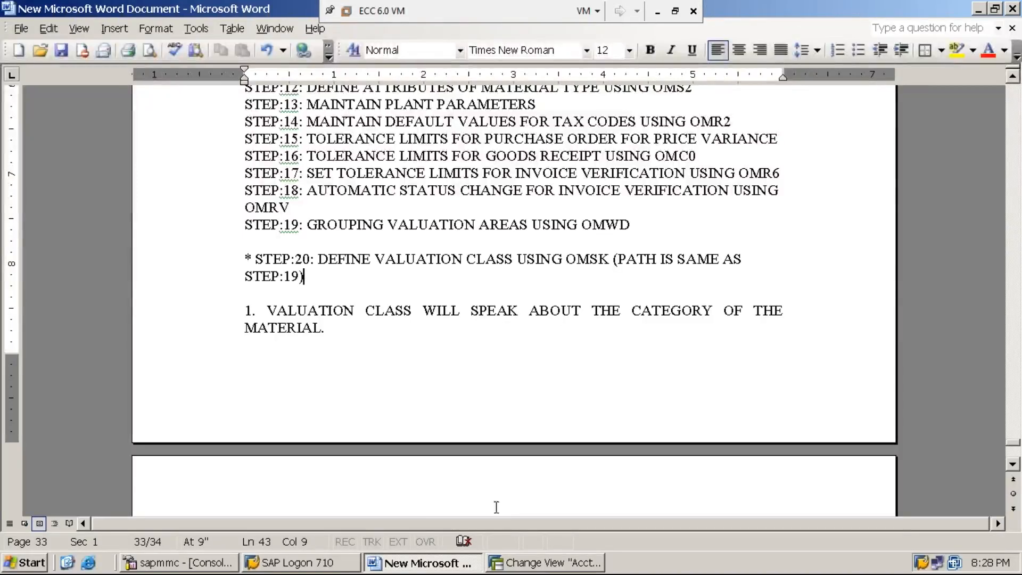
- Switch to SAP, leave the valuation area view, and open the Valuation Class table from the Define Valuation Classes activity
{"action": "left_click", "coordinate": [547, 566]}
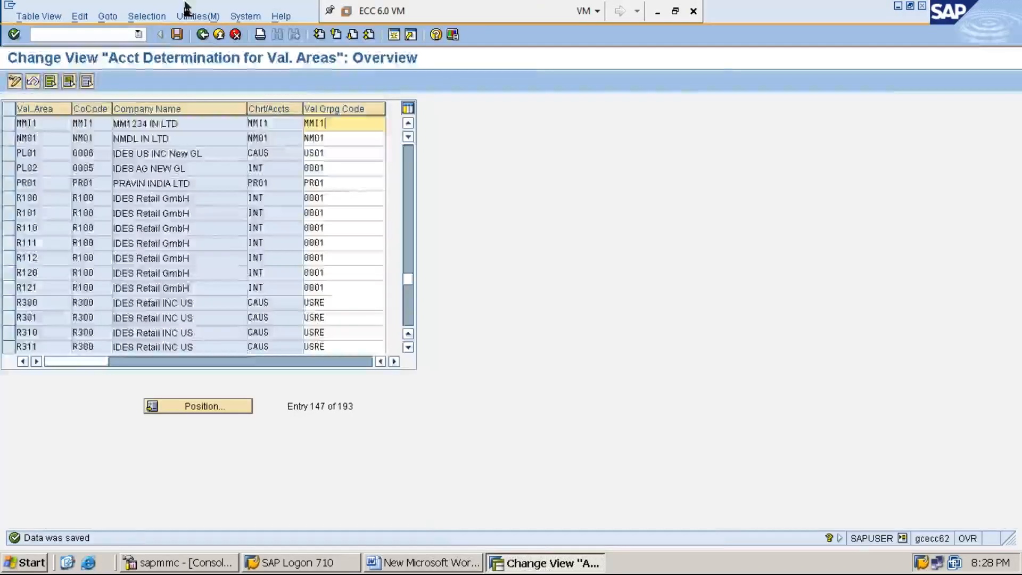
{"action": "left_click", "coordinate": [202, 35]}
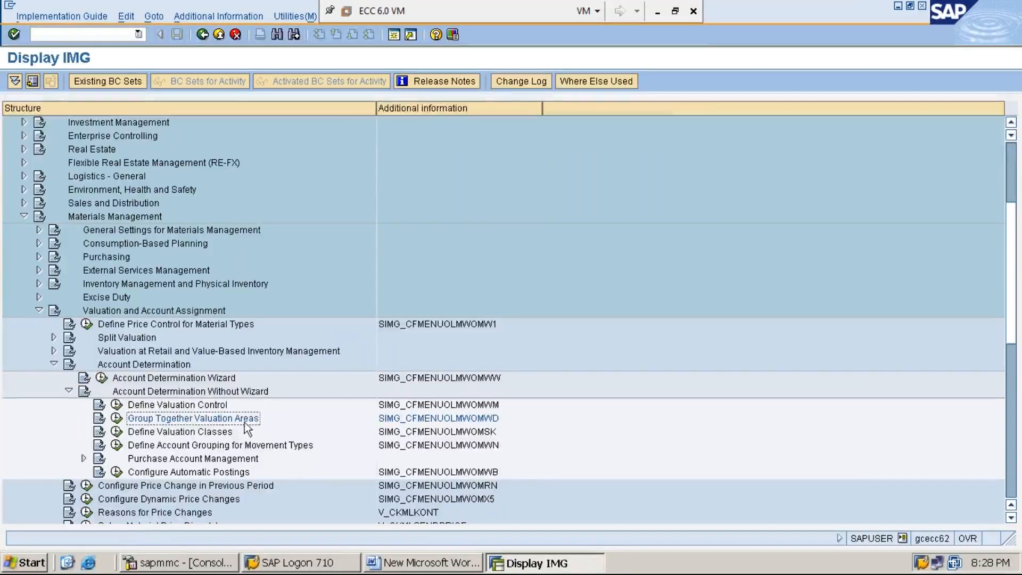
{"action": "left_click", "coordinate": [209, 433]}
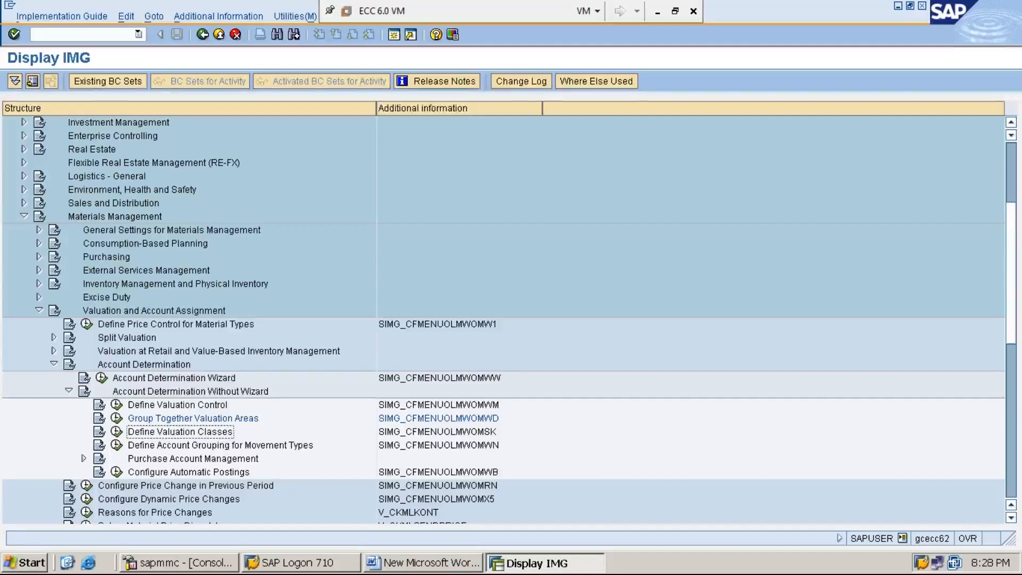
{"action": "left_click", "coordinate": [117, 433]}
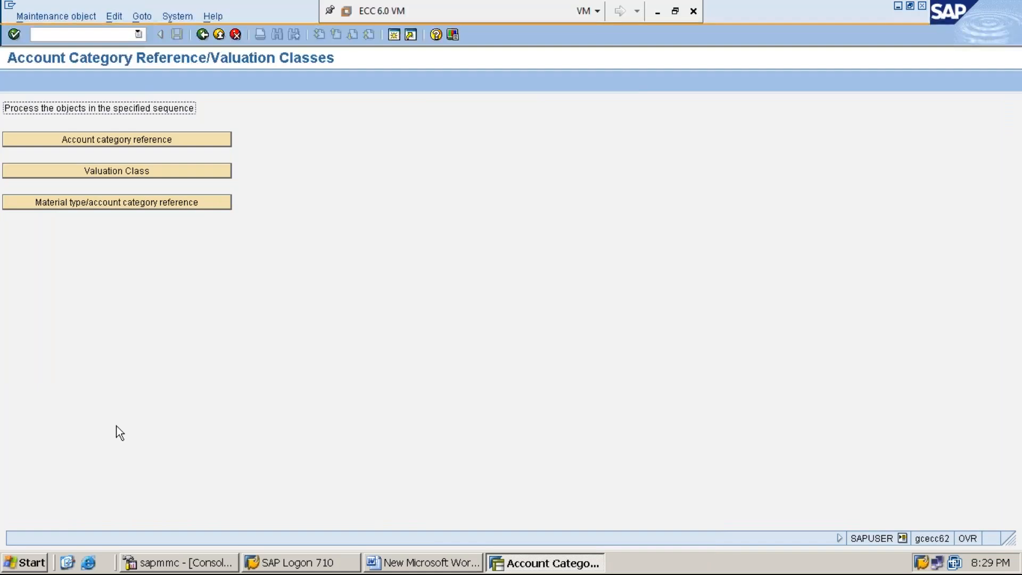
{"action": "left_click", "coordinate": [135, 171]}
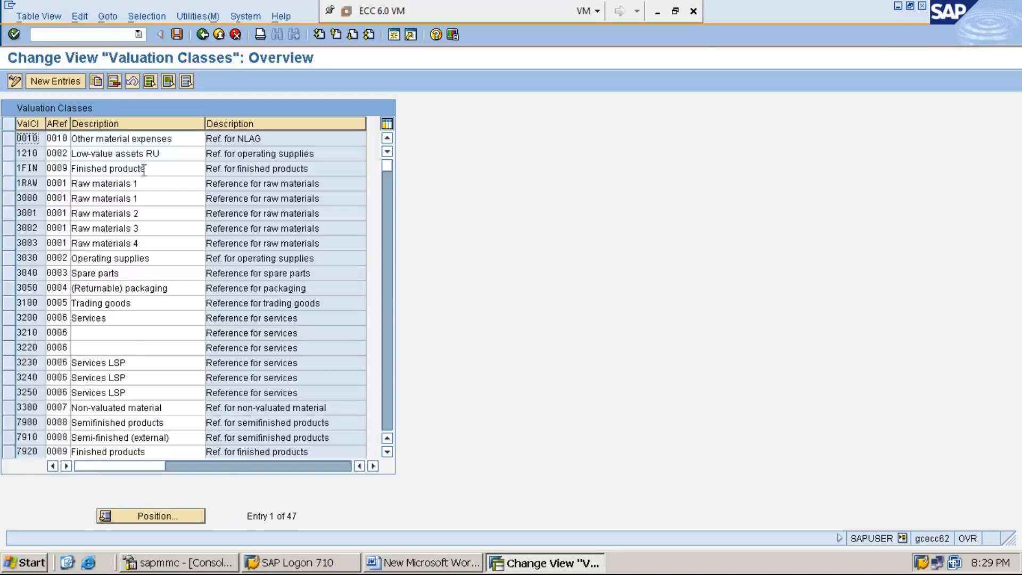
- Select valuation classes 3000 (Raw materials 1) and 7920 (Finished products) and copy them as new entries
{"action": "left_click", "coordinate": [8, 198]}
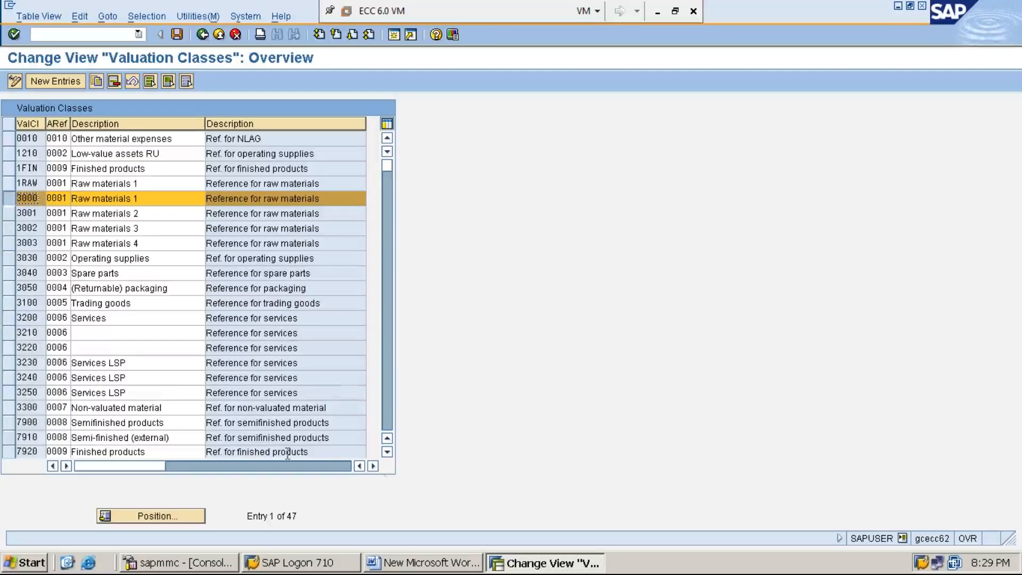
{"action": "left_click", "coordinate": [386, 452]}
{"action": "left_click", "coordinate": [386, 453]}
{"action": "left_click", "coordinate": [386, 452]}
{"action": "left_click", "coordinate": [386, 452]}
{"action": "left_click", "coordinate": [387, 452]}
{"action": "left_click", "coordinate": [387, 453]}
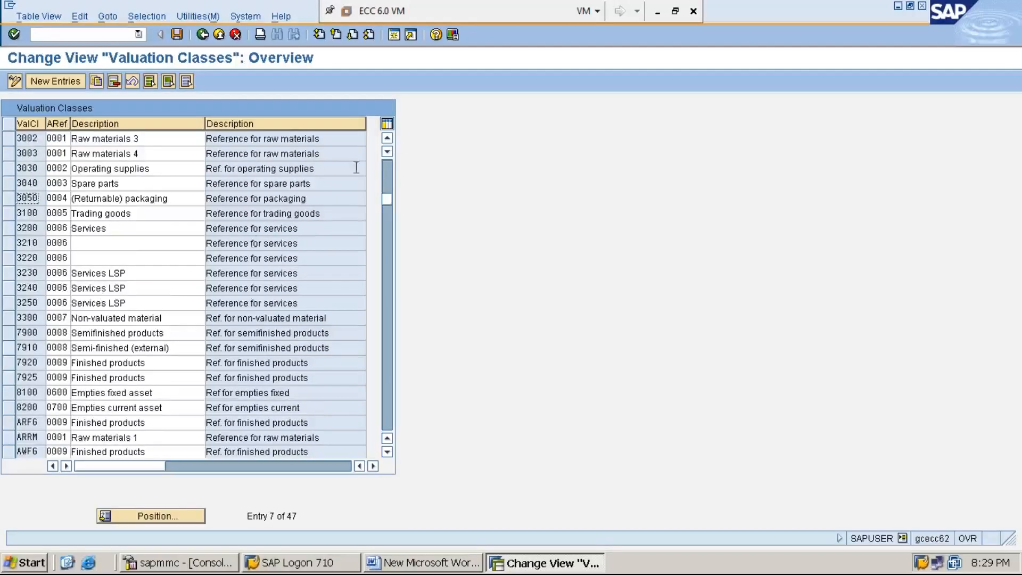
{"action": "left_click", "coordinate": [391, 178]}
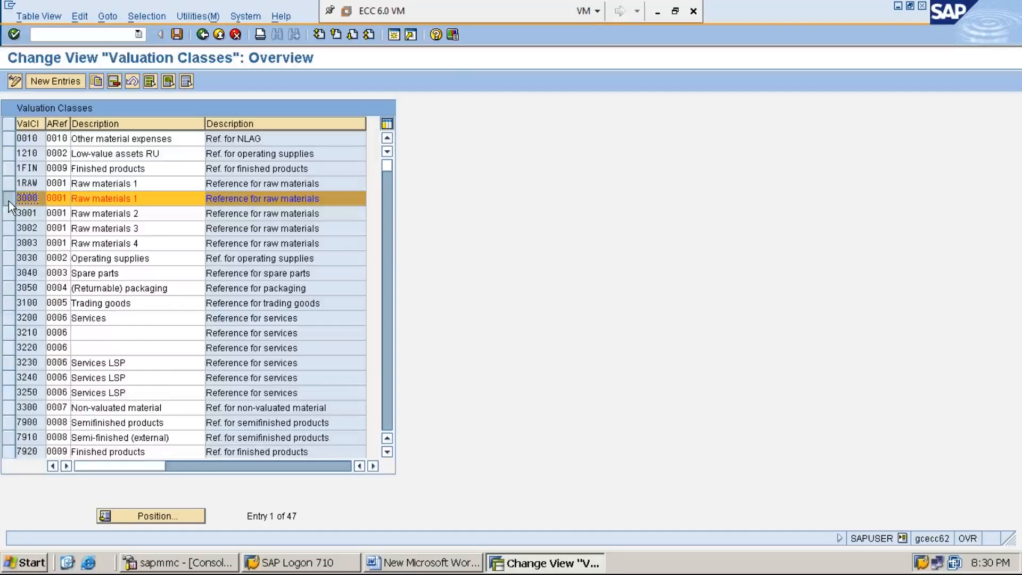
{"action": "left_click", "coordinate": [8, 453]}
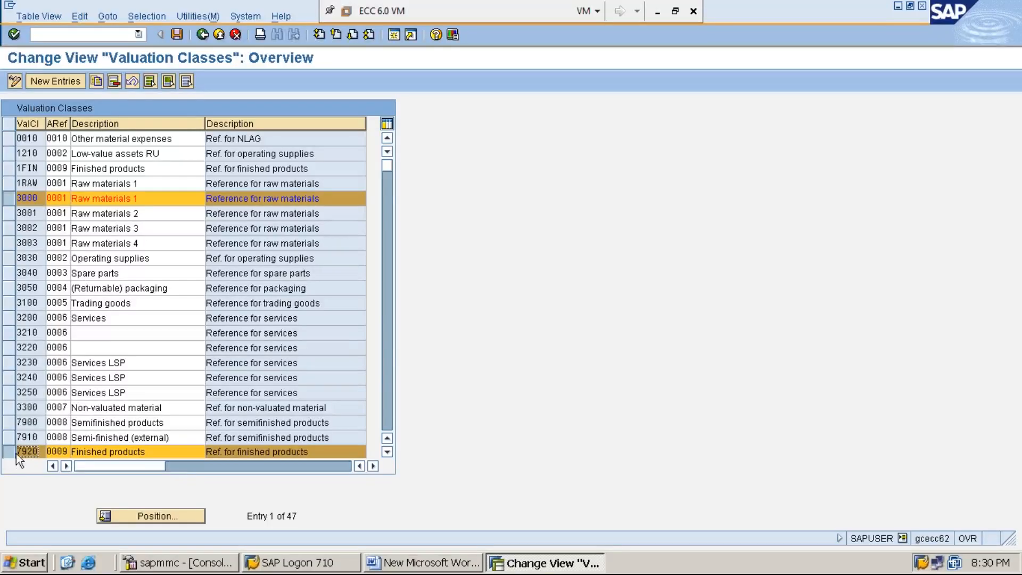
{"action": "left_click", "coordinate": [97, 83]}
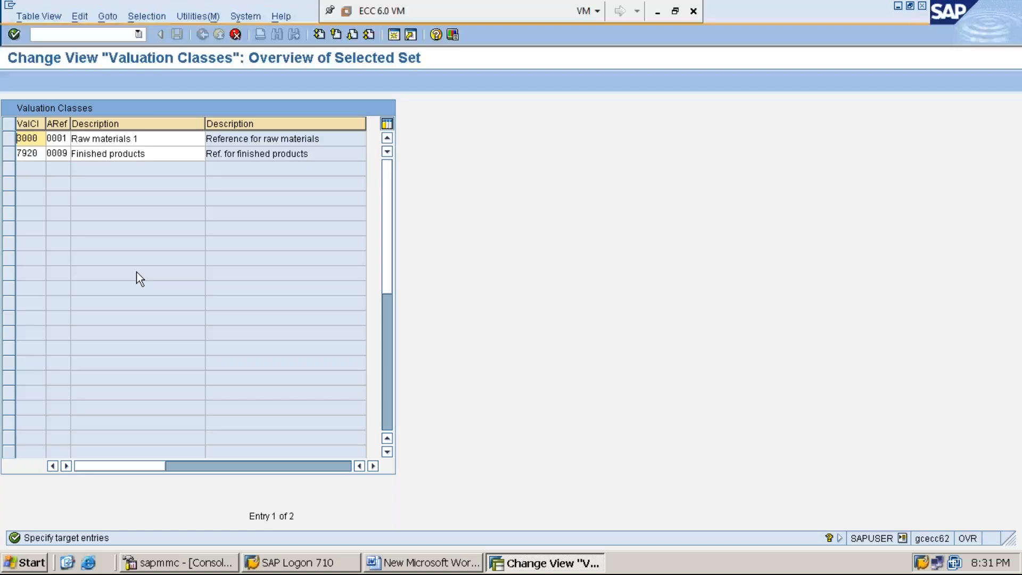
- Set the copied valuation classes to MMRM for raw materials and MMFG for finished products, and save them in the proposed customizing request
{"action": "type", "text": "MMRM"}
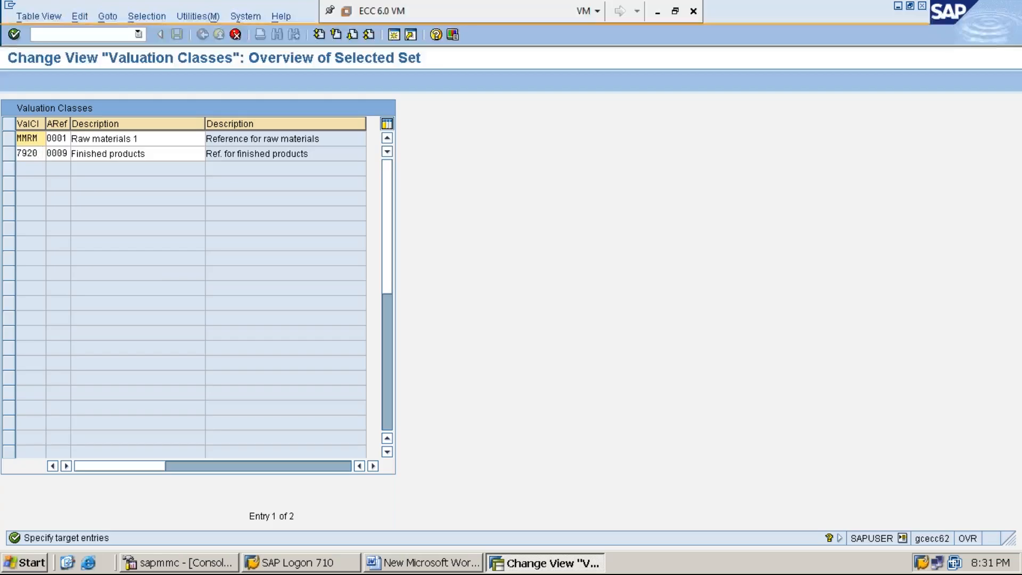
{"action": "left_click", "coordinate": [41, 153]}
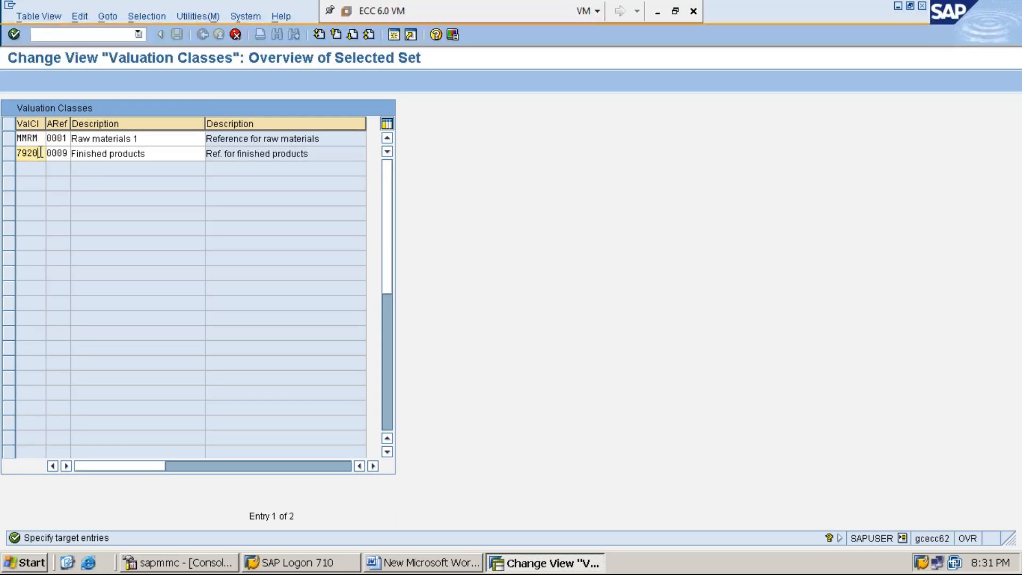
{"action": "key", "text": "BackSpace"}
{"action": "key", "text": "BackSpace"}
{"action": "key", "text": "BackSpace"}
{"action": "key", "text": "BackSpace"}
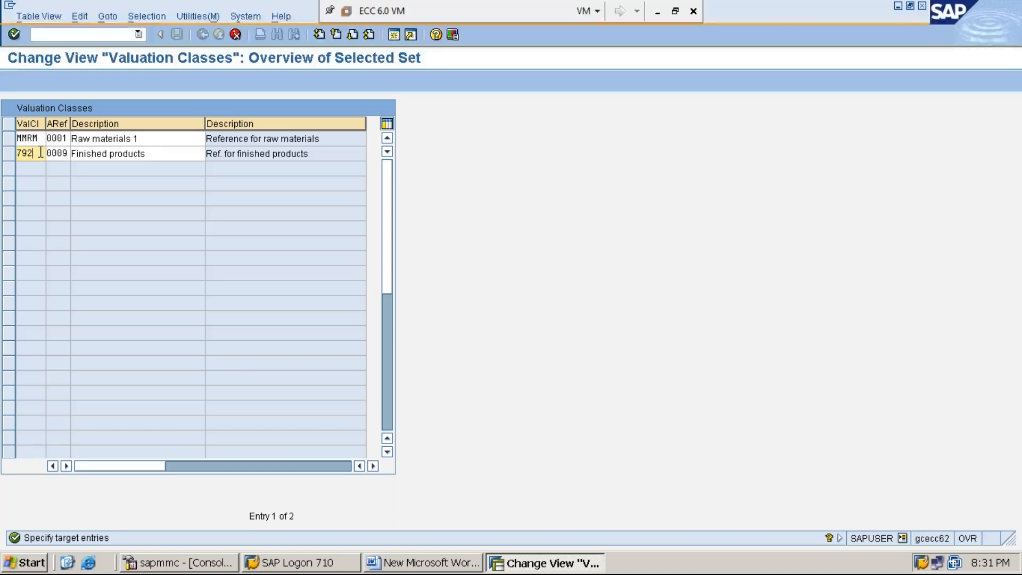
{"action": "type", "text": "MMFG"}
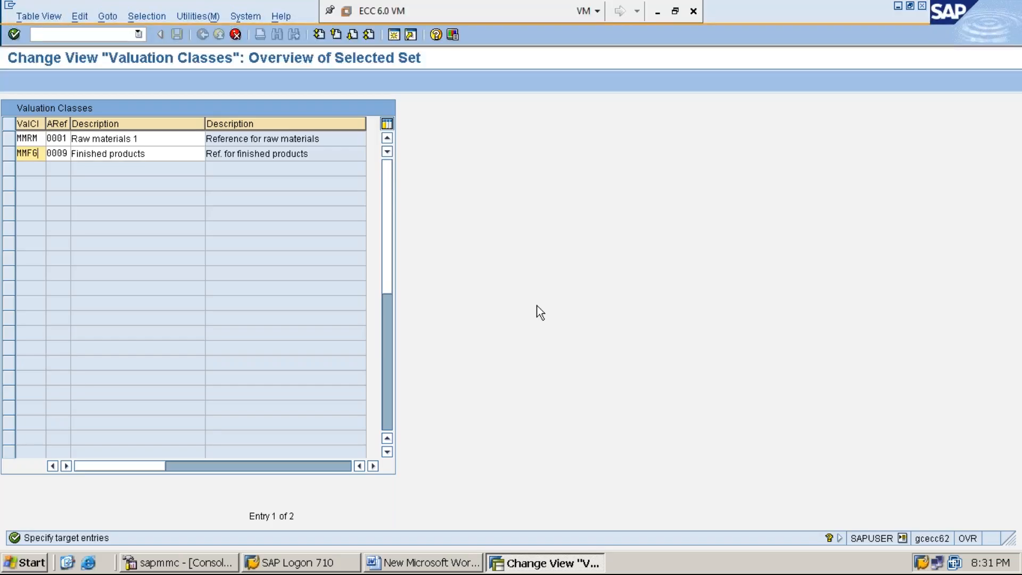
{"action": "key", "text": "Return"}
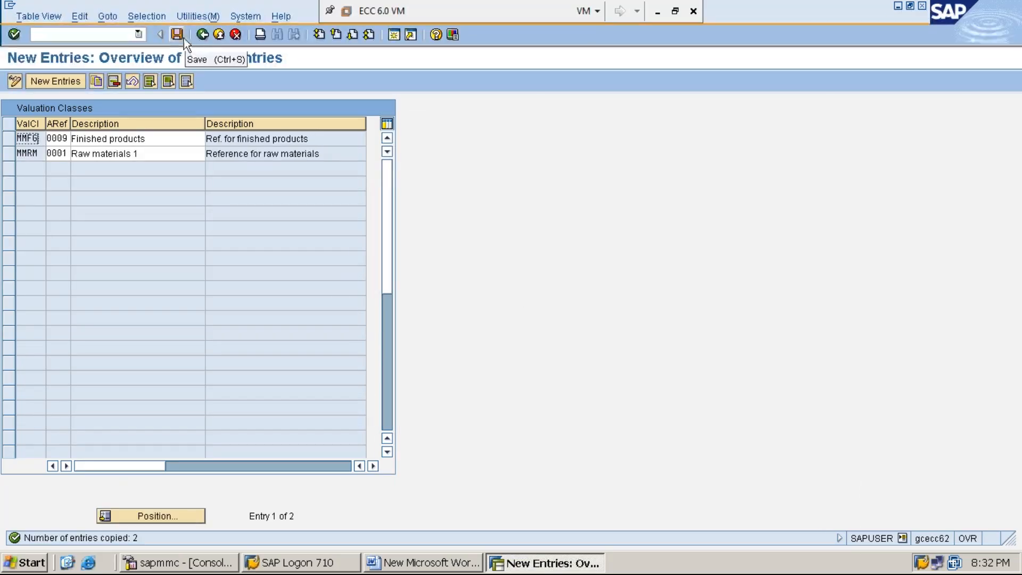
{"action": "left_click", "coordinate": [176, 35]}
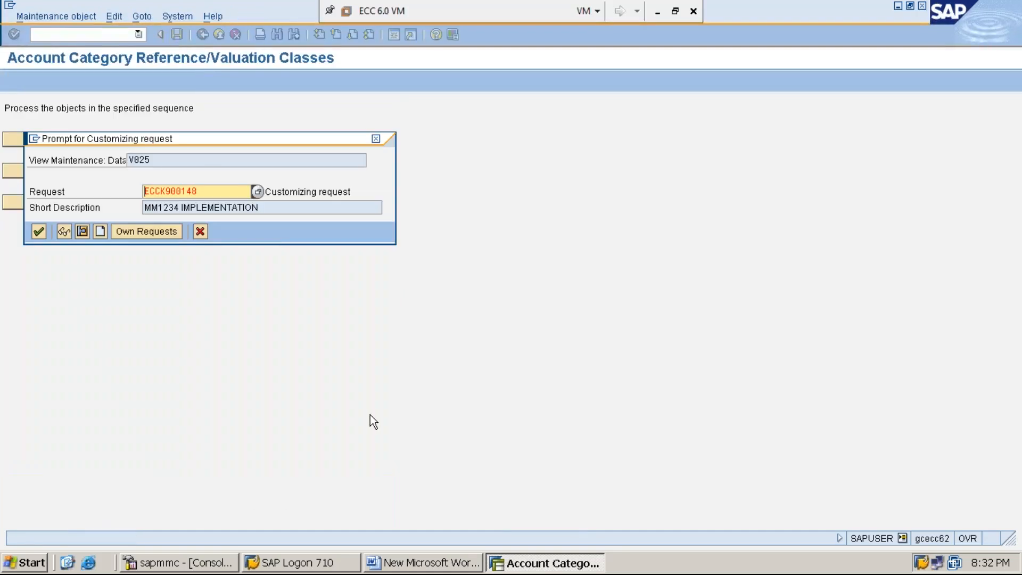
{"action": "key", "text": "Return"}
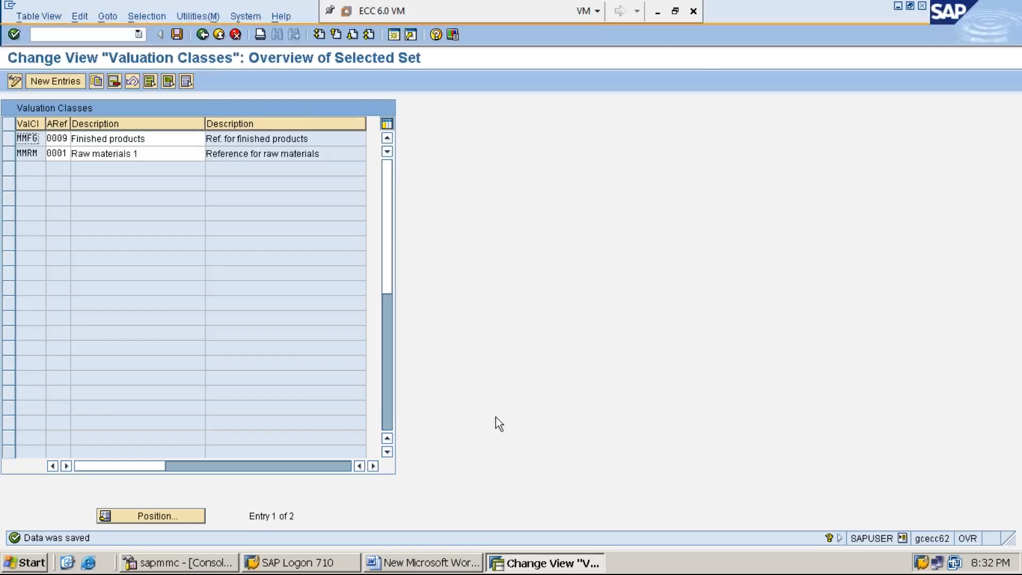
- Switch to the Word document and insert blank lines after note 3 on valuation classes
{"action": "left_click", "coordinate": [426, 565]}
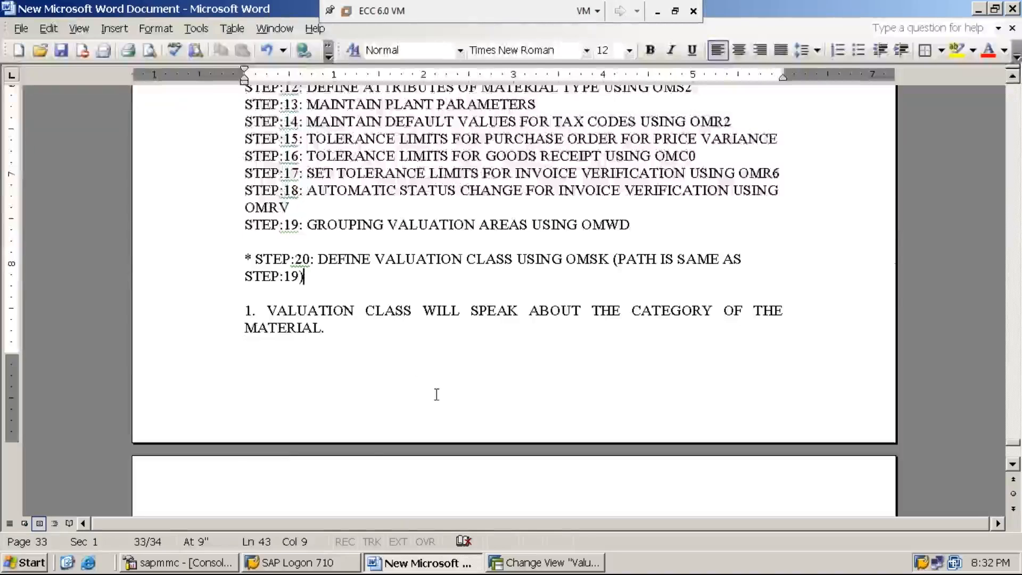
{"action": "scroll", "coordinate": [435, 395], "scroll_direction": "down", "scroll_amount": 4}
{"action": "scroll", "coordinate": [437, 394], "scroll_direction": "down", "scroll_amount": 3}
{"action": "left_click", "coordinate": [438, 300]}
{"action": "key", "text": "Return"}
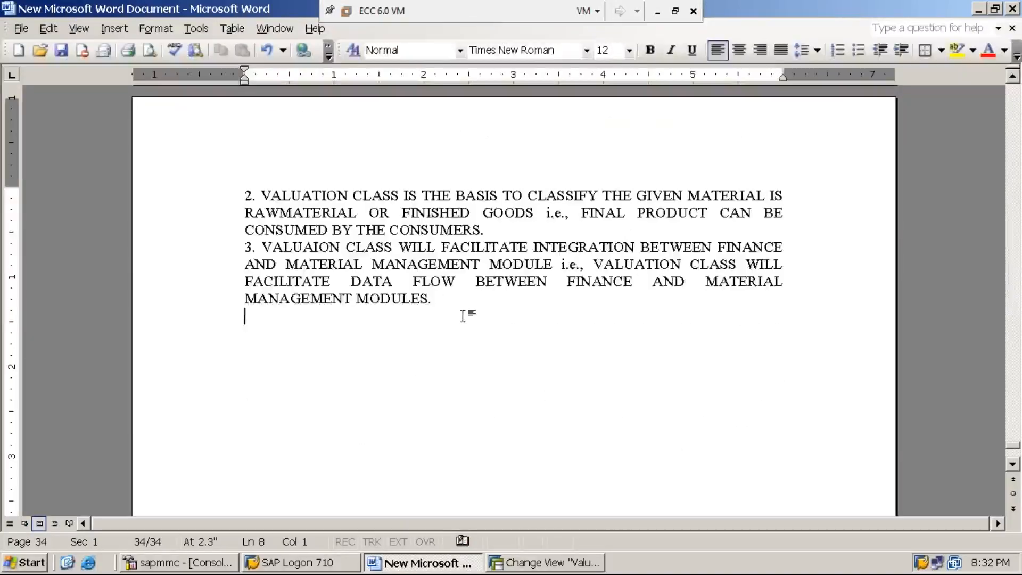
{"action": "key", "text": "Return"}
{"action": "key", "text": "Return"}
- Write the heading "STEP:21: CREATE BELOW GL ACCOUNTS USING" below the valuation class notes
{"action": "type", "text": "STE"}
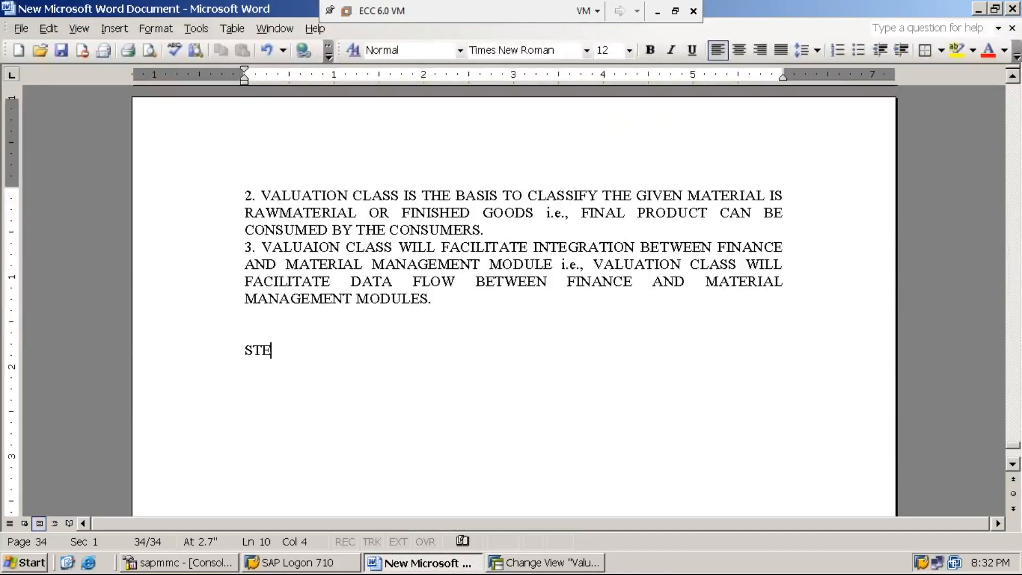
{"action": "type", "text": "P:21: CRATE"}
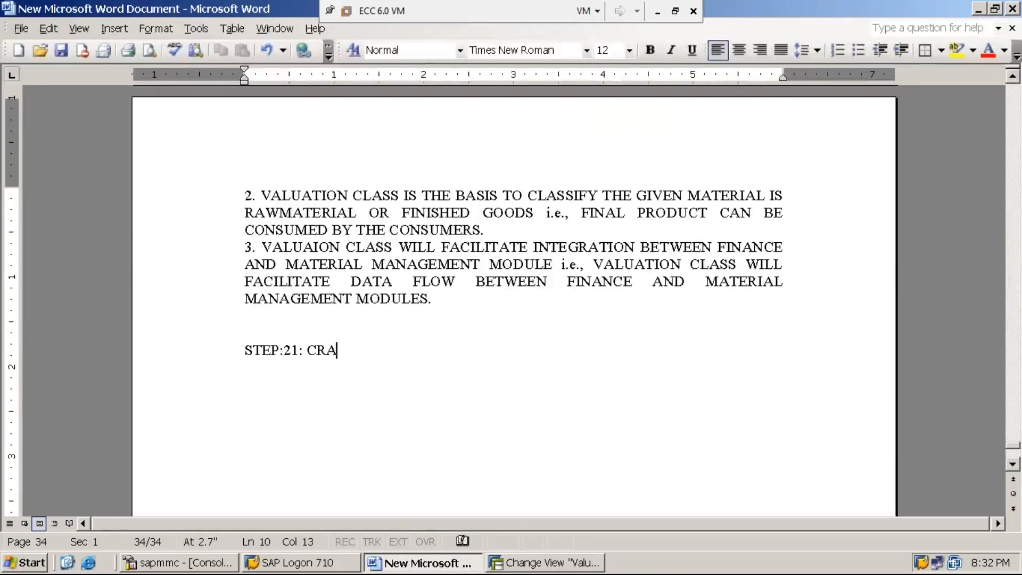
{"action": "key", "text": "BackSpace"}
{"action": "key", "text": "BackSpace"}
{"action": "key", "text": "BackSpace"}
{"action": "type", "text": "EA"}
{"action": "key", "text": "BackSpace"}
{"action": "type", "text": "TE"}
{"action": "key", "text": "BackSpace"}
{"action": "key", "text": "BackSpace"}
{"action": "type", "text": "AT"}
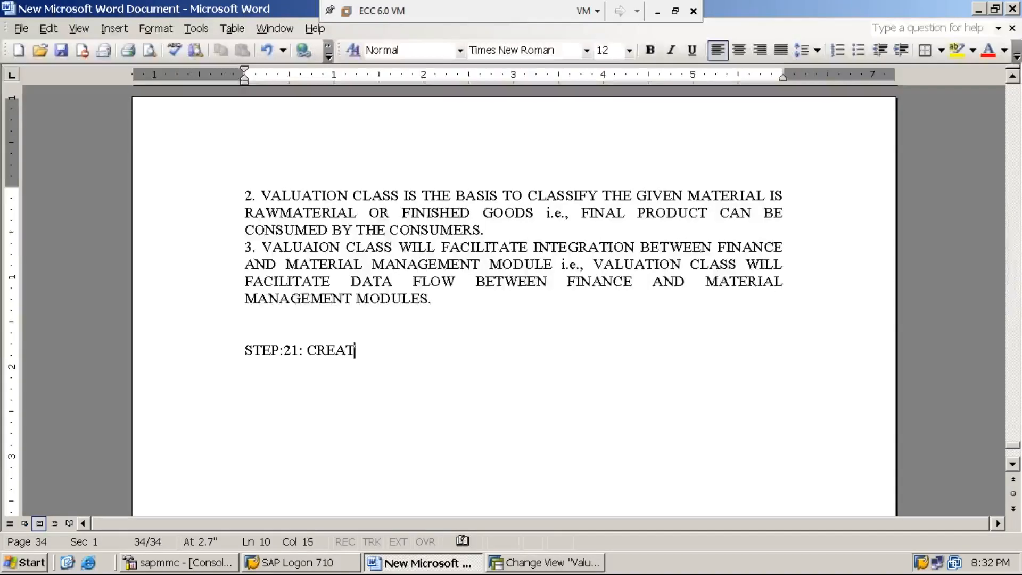
{"action": "type", "text": "E BELOW "}
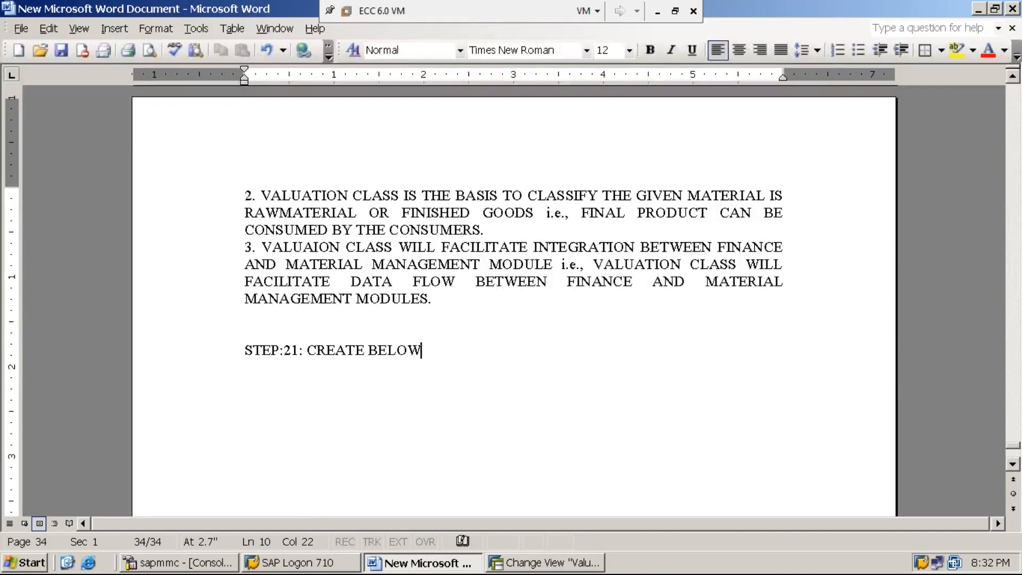
{"action": "type", "text": "GL ACCOUNTS"}
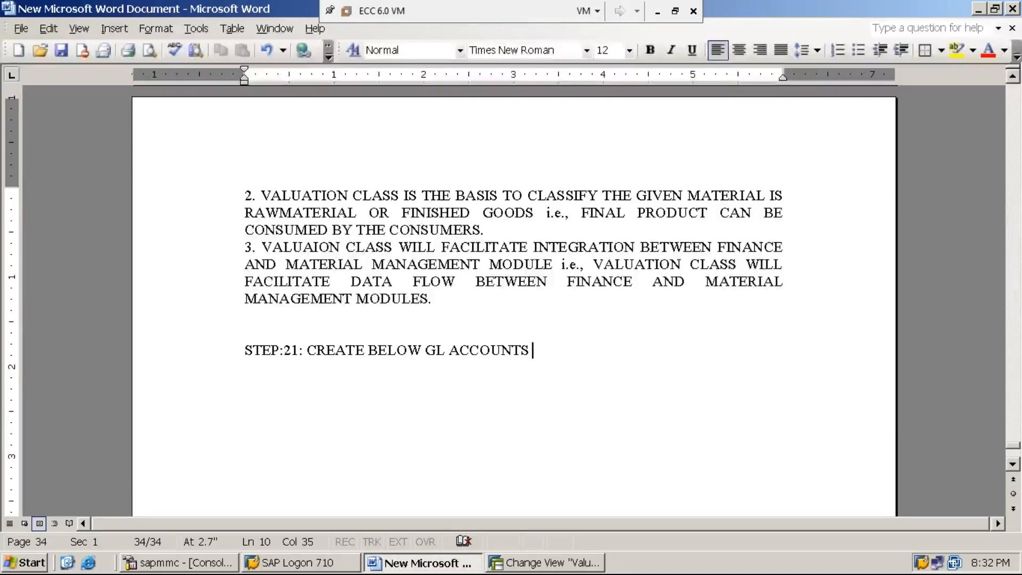
{"action": "type", "text": " USING"}
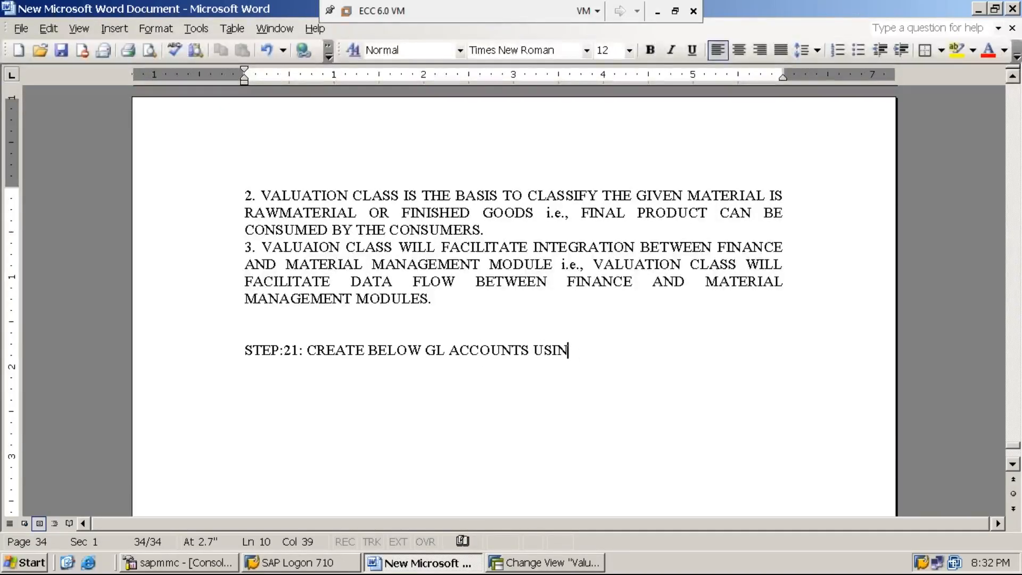
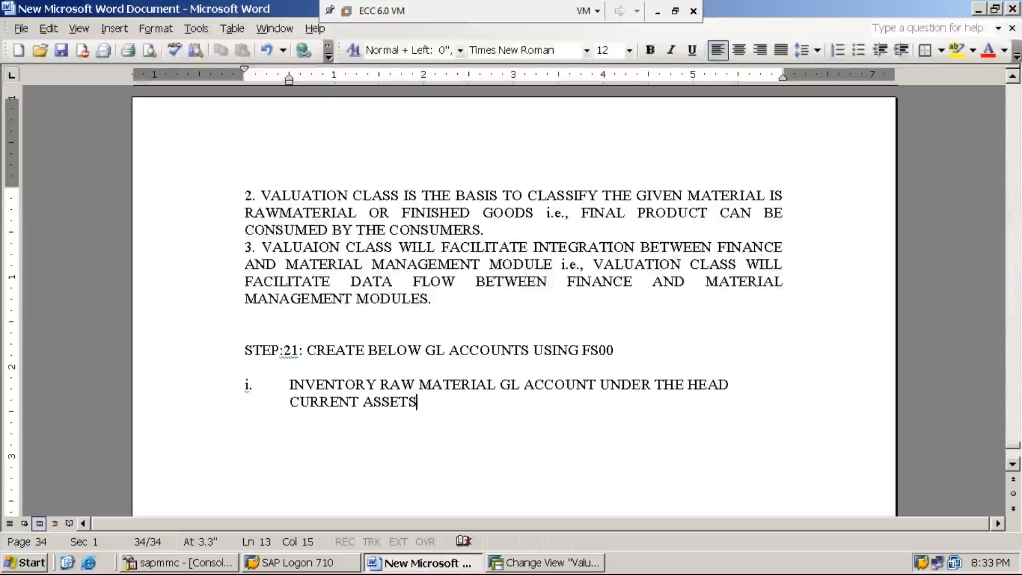
- Add list item ii: "INVENTORY FINISHED GOODS GL ACCOUNT UNDER THE HEAD CURRENT ASSETS"
{"action": "key", "text": "Return"}
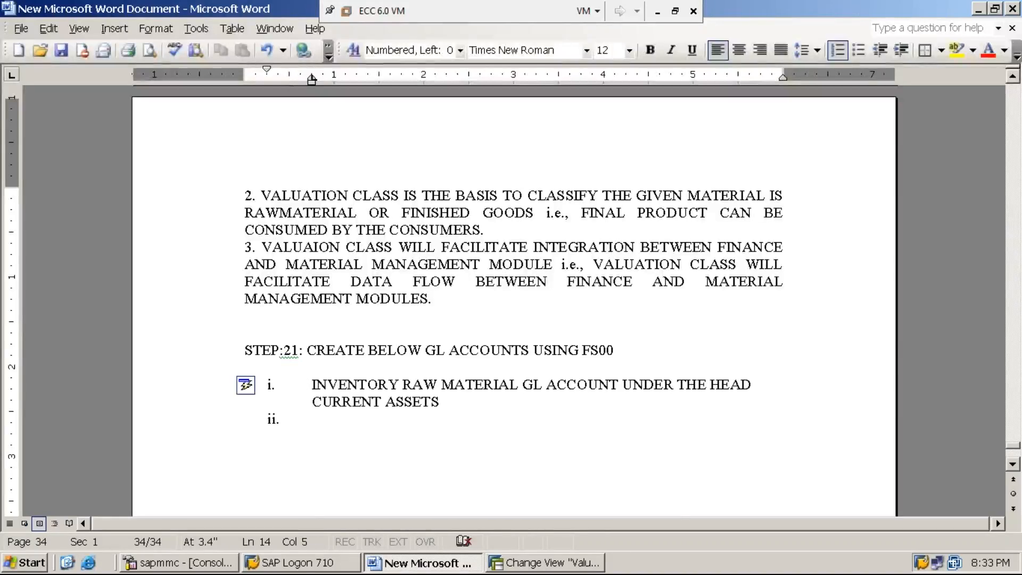
{"action": "type", "text": "INVENTORY FINISH"}
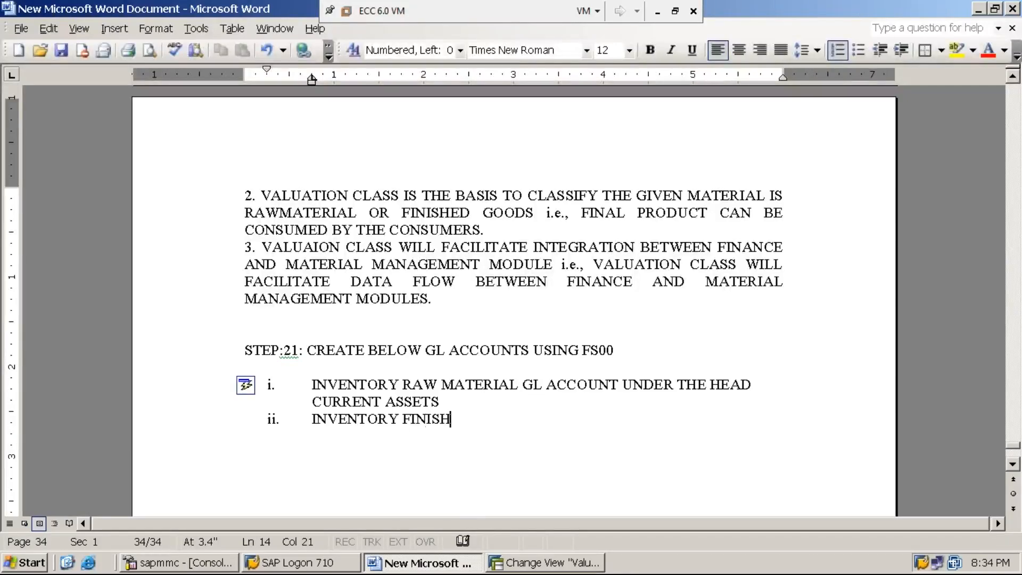
{"action": "type", "text": "ED GO"}
{"action": "type", "text": "ODS GL AC"}
{"action": "type", "text": "C"}
{"action": "key", "text": "BackSpace"}
{"action": "type", "text": "COUNT"}
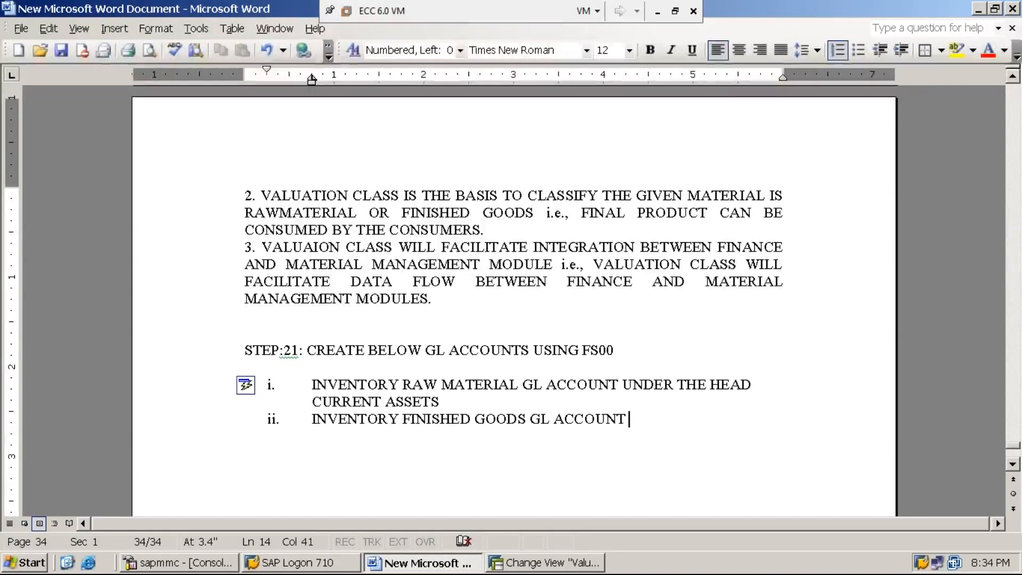
{"action": "type", "text": " UNDER THE HEAD "}
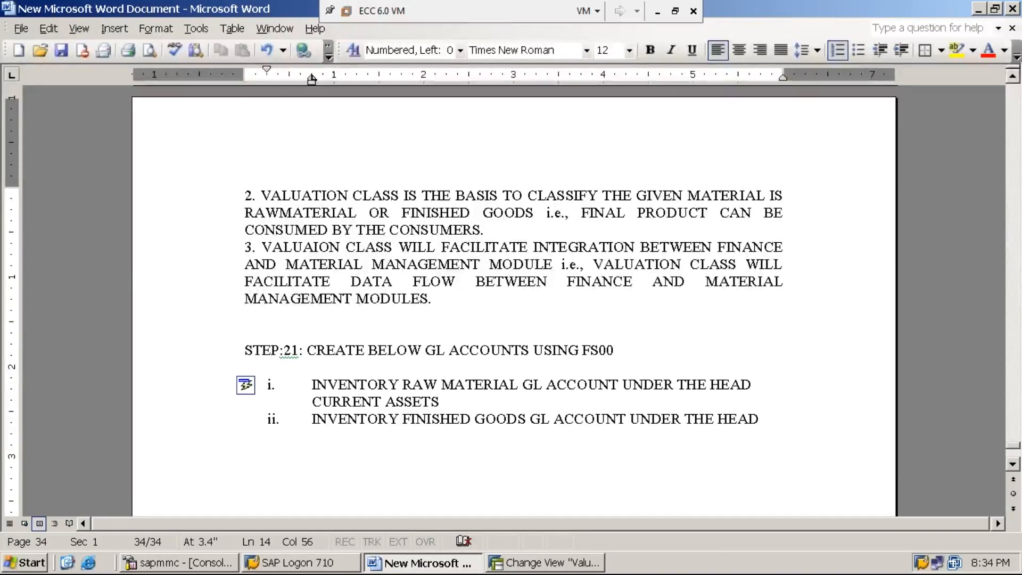
{"action": "type", "text": "CURRENT ASSETS"}
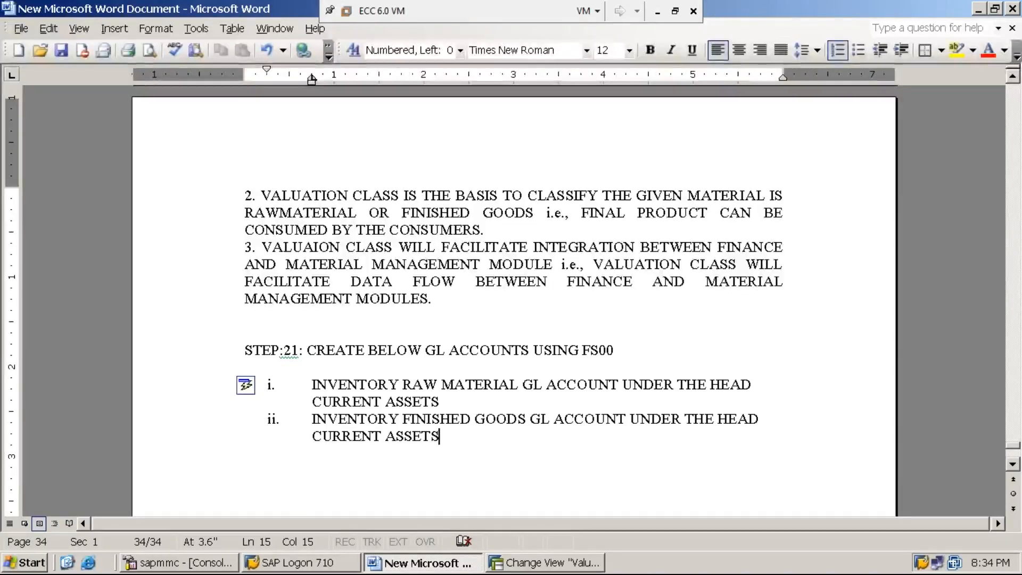
- Add list item iii: "GOODS RECEIPT / INVOICE RECEIPT GL ACCOUNT UNDER THE HEAD CURRENT LIABILITIES"
{"action": "key", "text": "Return"}
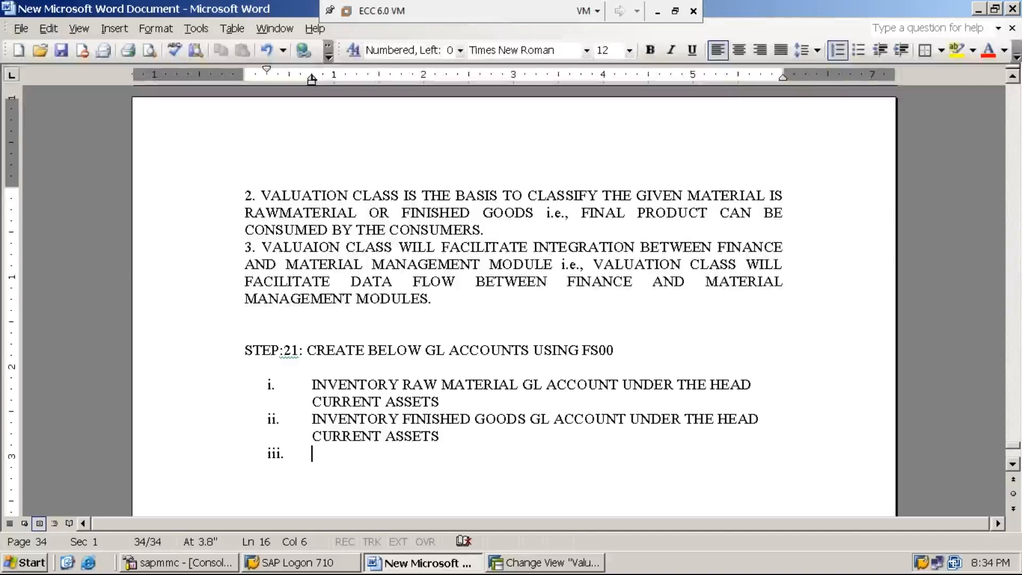
{"action": "type", "text": "G"}
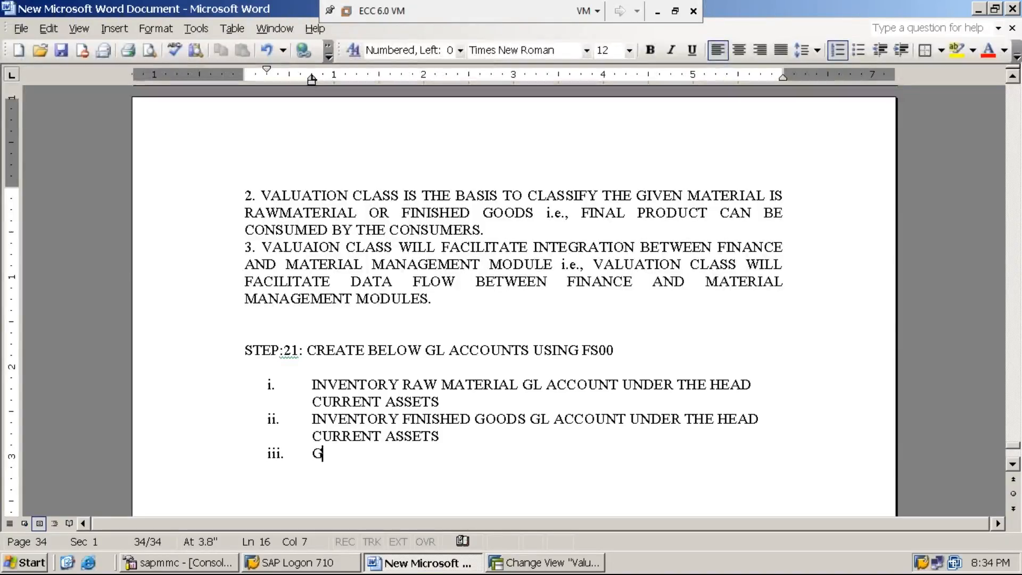
{"action": "type", "text": "OODS RE"}
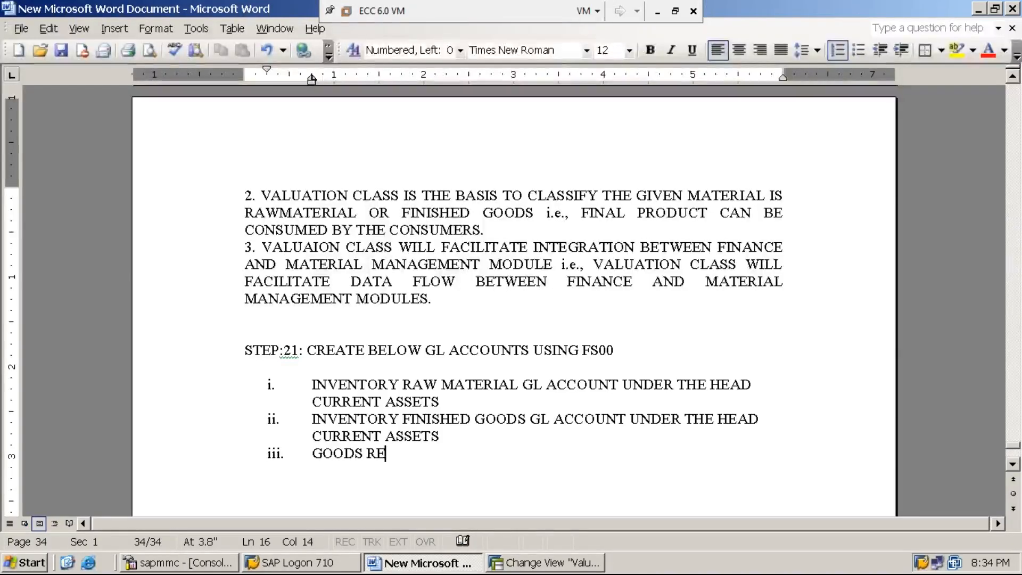
{"action": "type", "text": "CEIPT / "}
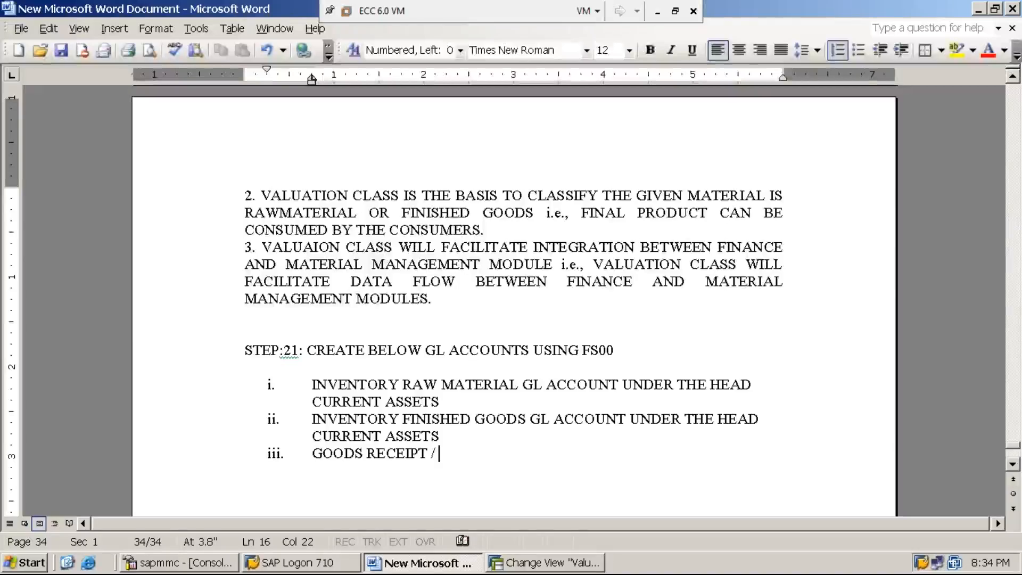
{"action": "type", "text": "INVOICE RE"}
{"action": "type", "text": "CEIPT G"}
{"action": "type", "text": "L ACCOU"}
{"action": "type", "text": "NT UNDER THE "}
{"action": "type", "text": "HEAD CUR"}
{"action": "type", "text": "RENT LIABILI"}
{"action": "type", "text": "TIES"}
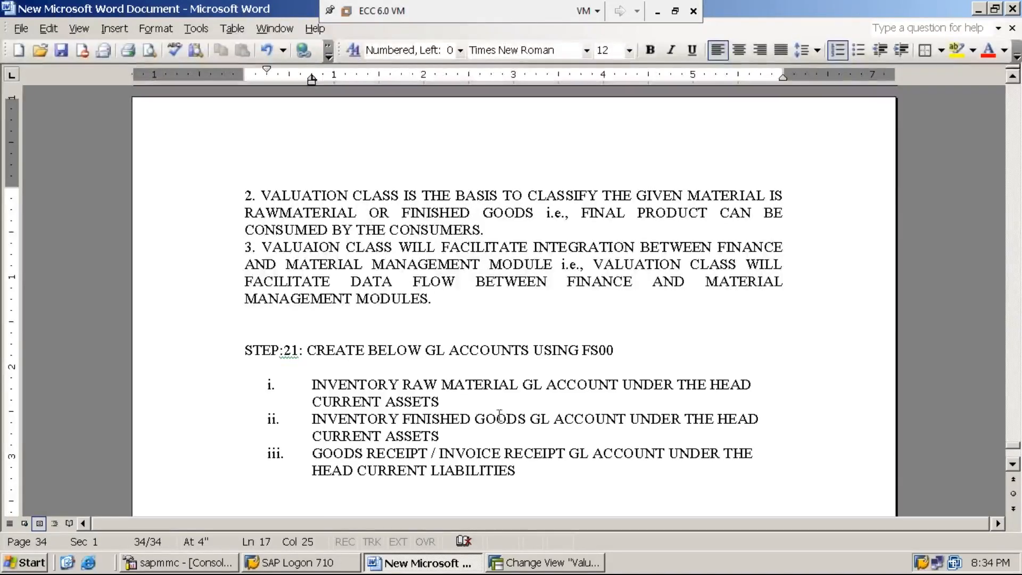
- Insert the word "CLEARING" before "GL ACCOUNT" in list item iii and return to the end of the item
{"action": "left_click", "coordinate": [568, 458]}
{"action": "type", "text": "CLEARING"}
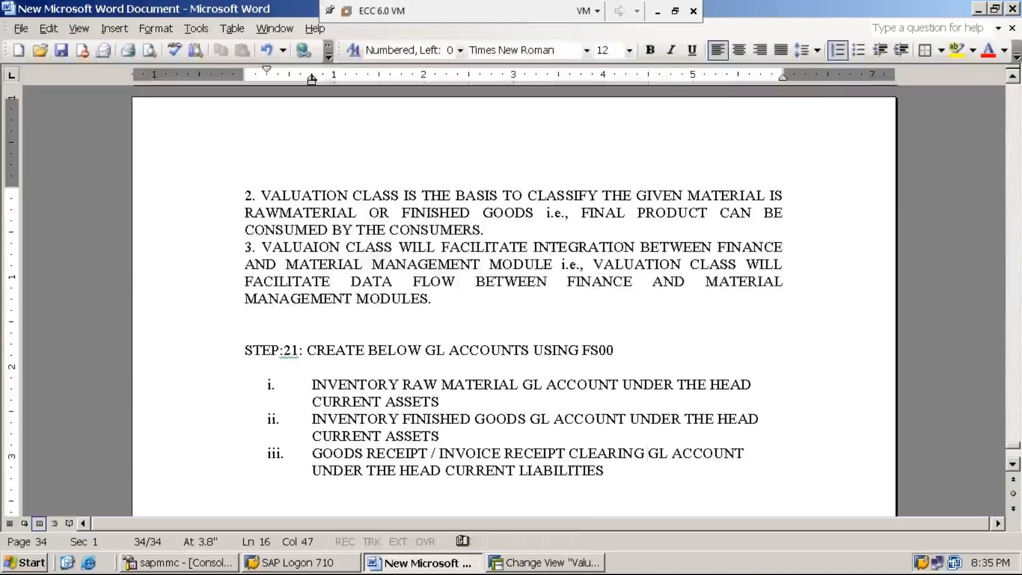
{"action": "left_click", "coordinate": [594, 512]}
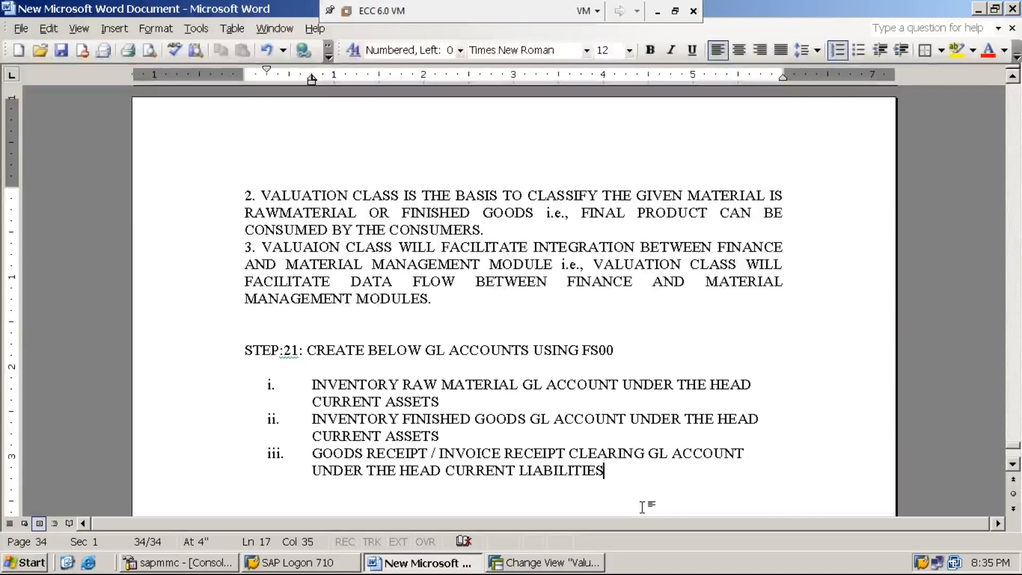
- Add list item iv: "RAW MATERIAL CONSUMPTION GL ACCOUNT UNDER THE HEAD EXPENSES"
{"action": "key", "text": "Return"}
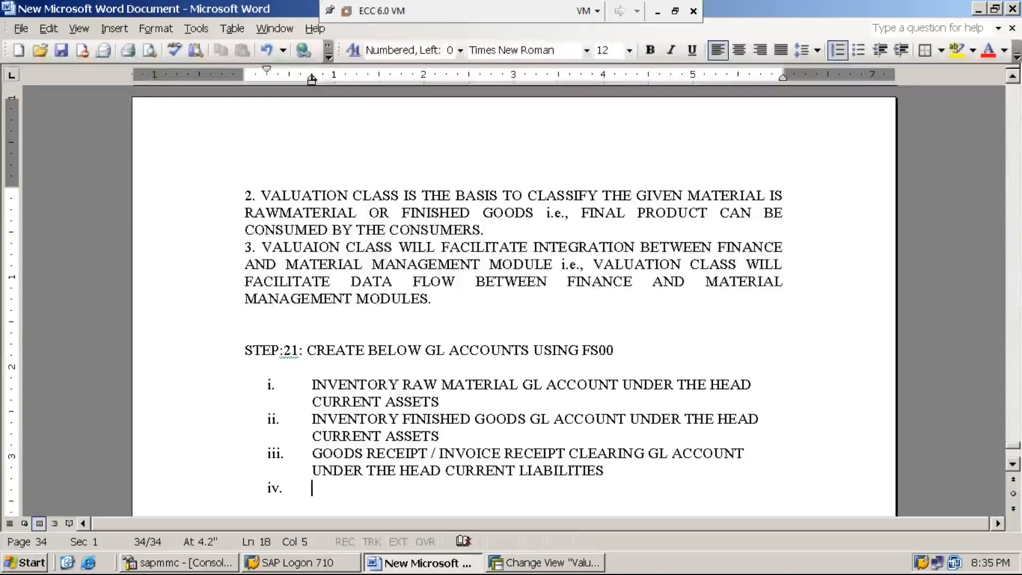
{"action": "type", "text": "RAW"}
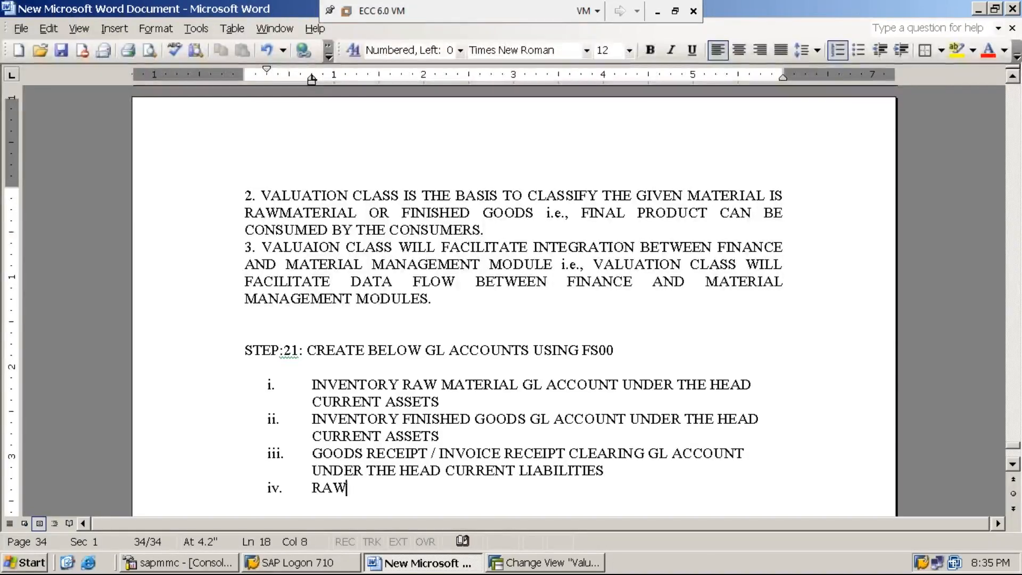
{"action": "type", "text": " MATERIAL C"}
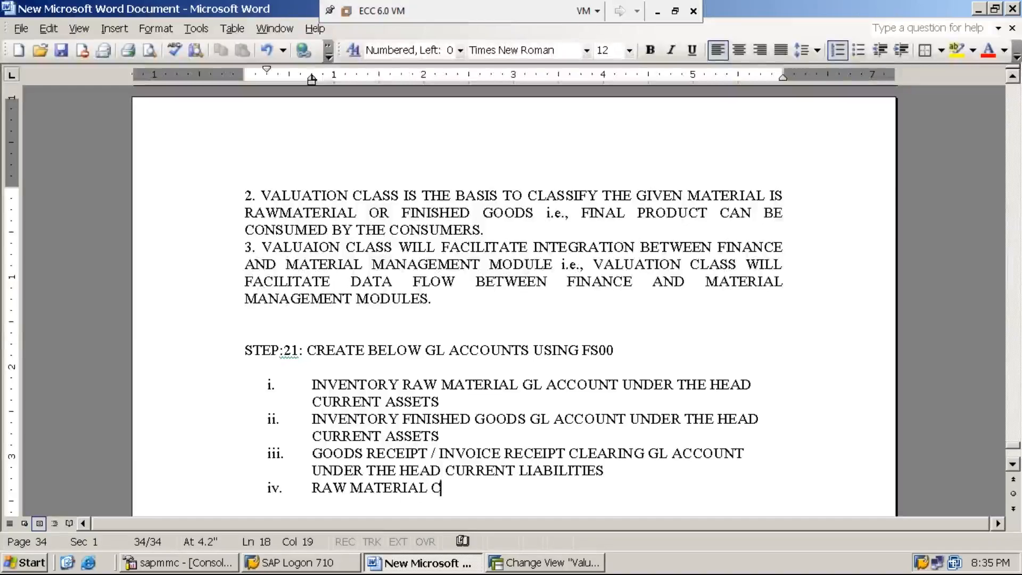
{"action": "type", "text": "ONSUMPTIO"}
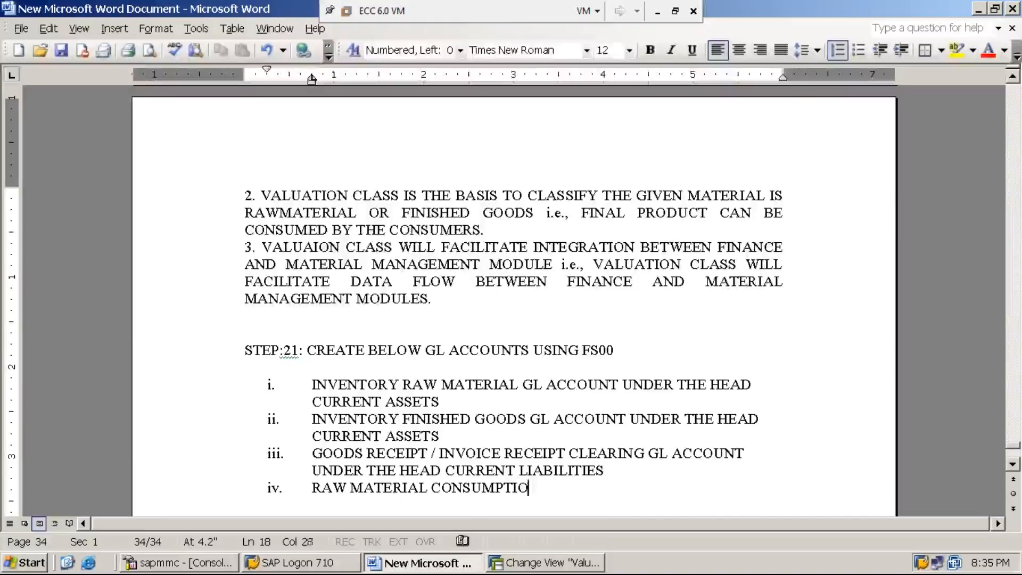
{"action": "type", "text": "N GL ACCOUNT U"}
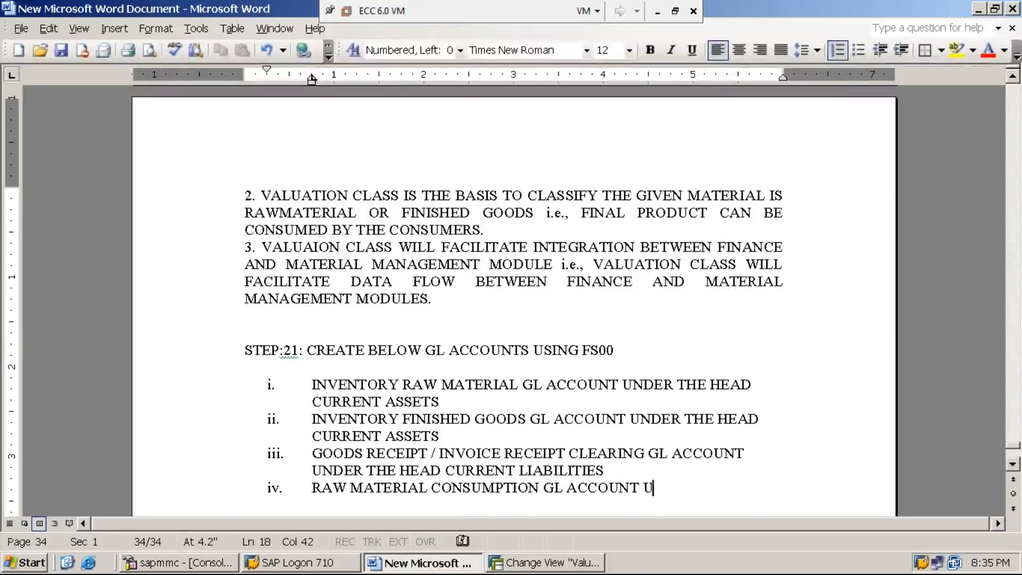
{"action": "type", "text": "NDER THE H"}
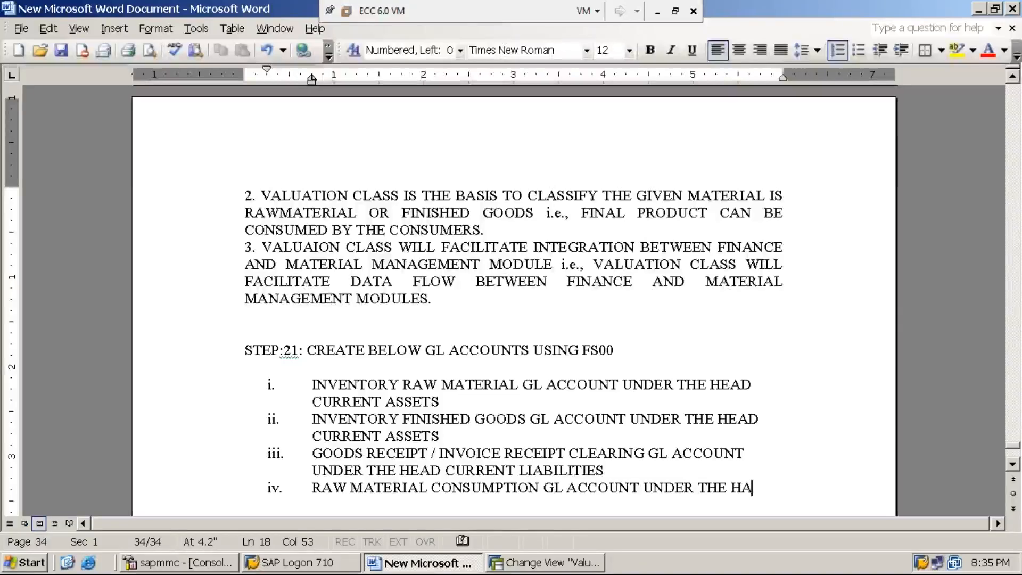
{"action": "type", "text": "EAD "}
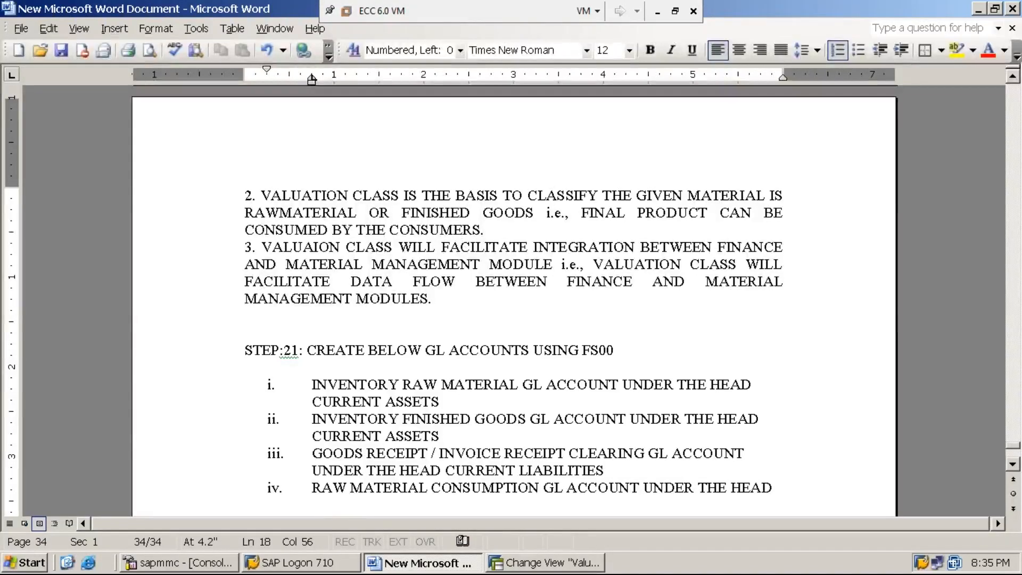
{"action": "type", "text": "EXPENSES"}
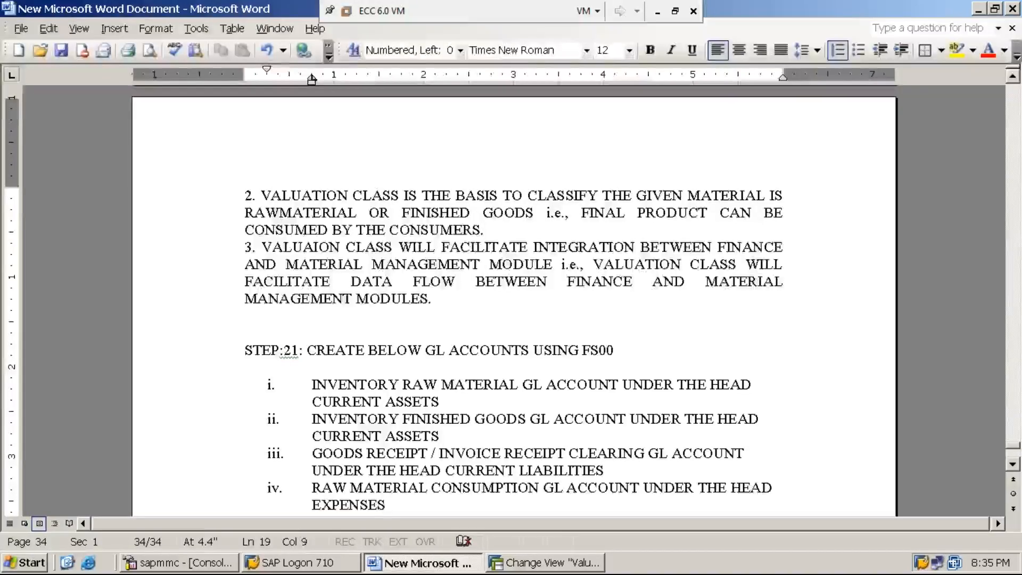
- Add list item v: "INCREASE / DECREASE IN STOCK GL ACCOUNT UNDER THE HEAD EXPENSES"
{"action": "key", "text": "Return"}
{"action": "type", "text": "INCREASE / DECREASE IN STOCK GL ACCOUNT UNDER THE HEAD "}
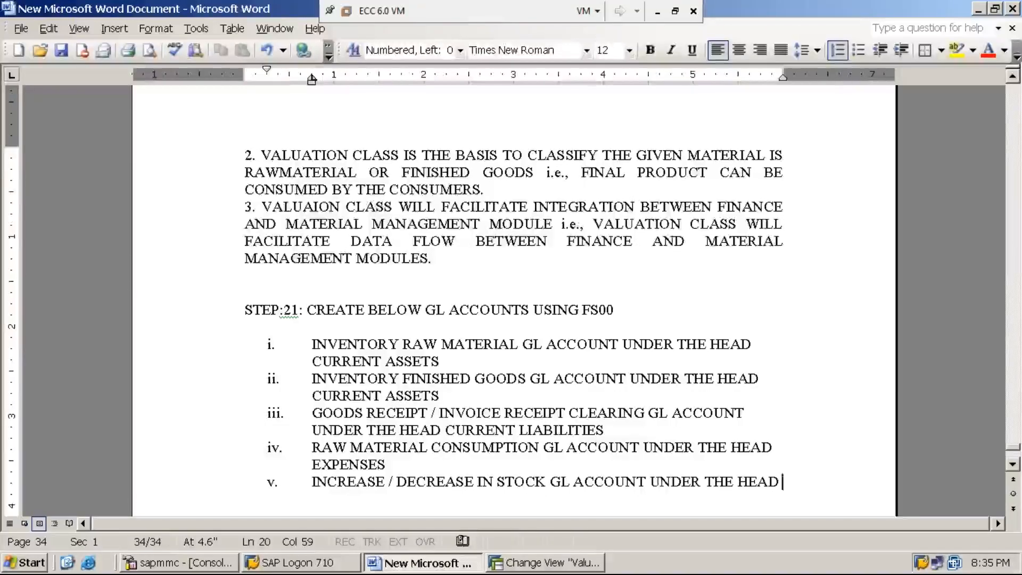
{"action": "type", "text": "EXPENSES"}
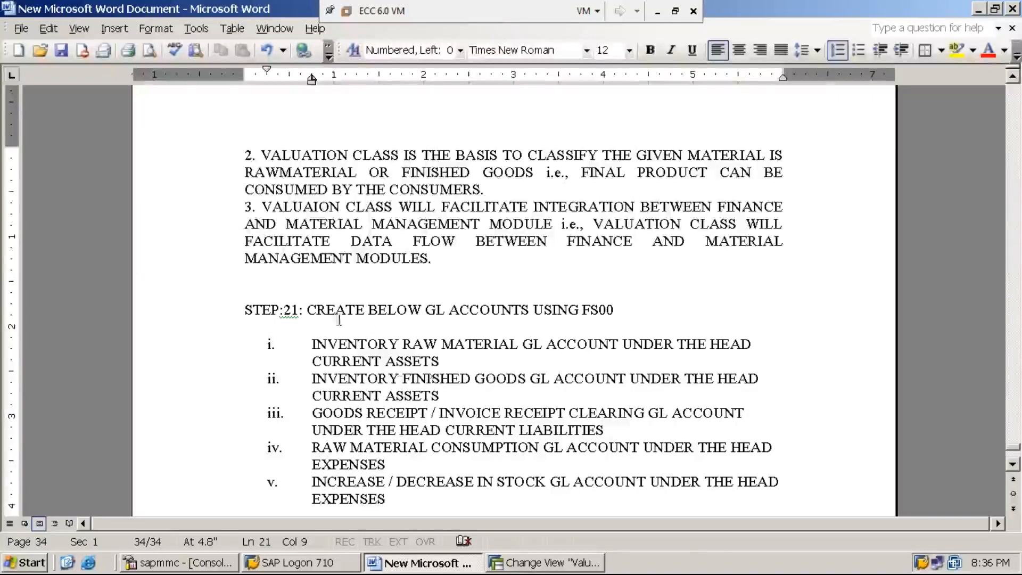
- Switch to SAP, leave the valuation classes view and open transaction FS00 for central G/L account maintenance
{"action": "left_click", "coordinate": [531, 563]}
{"action": "left_click", "coordinate": [106, 36]}
{"action": "type", "text": "/n"}
{"action": "key", "text": "Return"}
{"action": "type", "text": "FS00"}
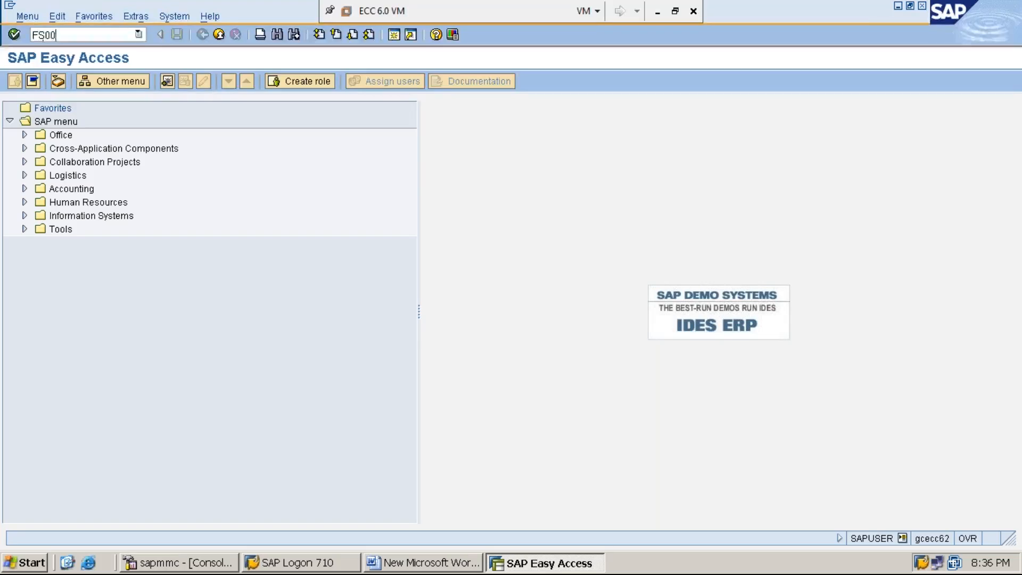
{"action": "key", "text": "Return"}
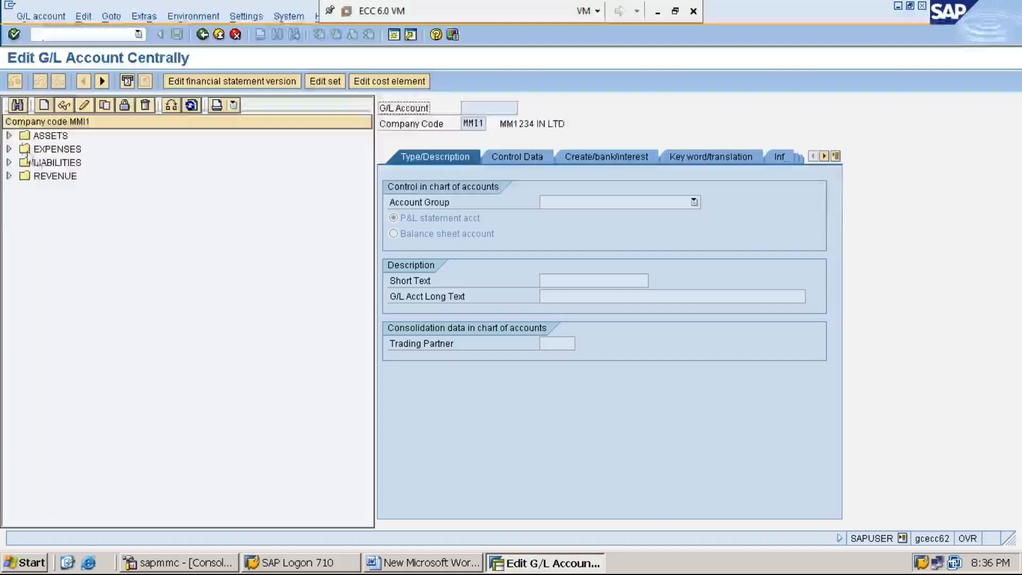
- Expand the ASSETS accounts and start creating G/L account 100007 in company code MMI1
{"action": "left_click", "coordinate": [10, 136]}
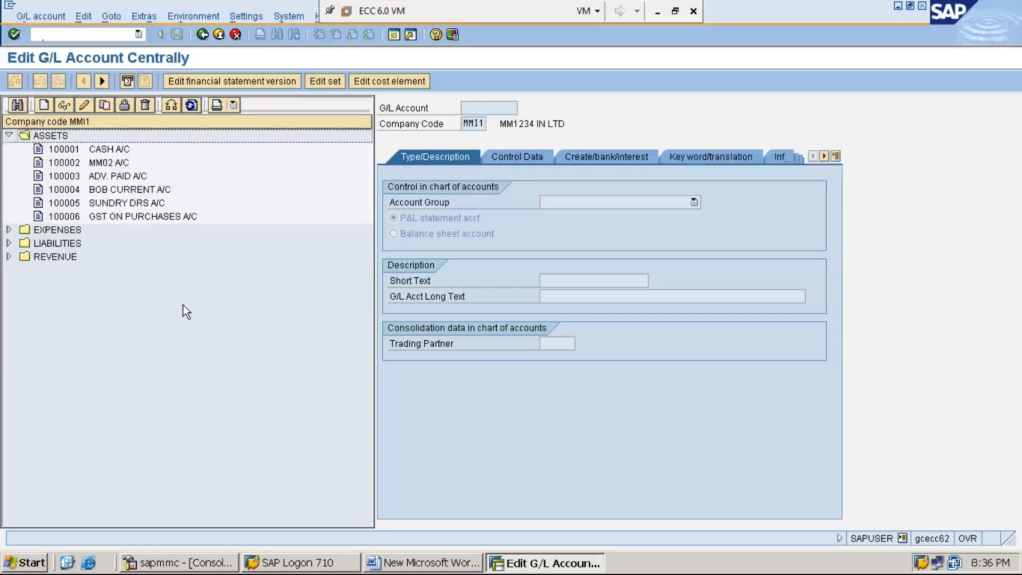
{"action": "left_click", "coordinate": [44, 108]}
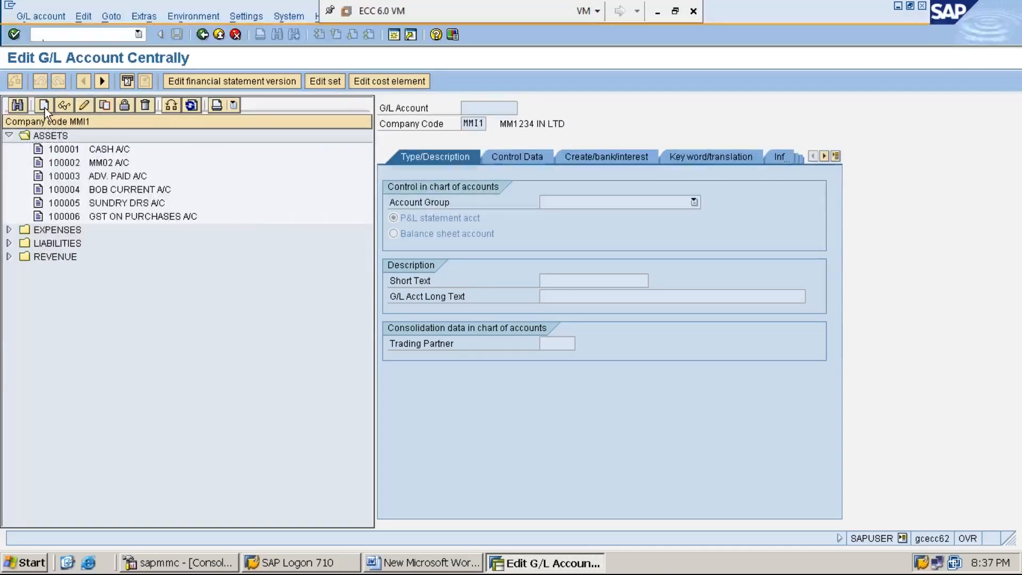
{"action": "left_click_drag", "start_coordinate": [123, 171], "coordinate": [202, 289]}
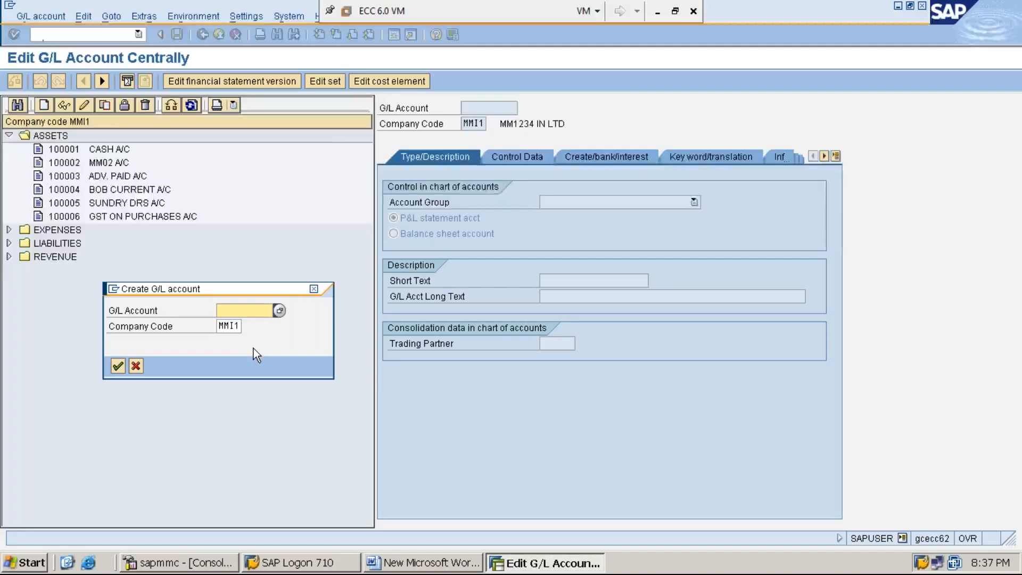
{"action": "type", "text": "100006"}
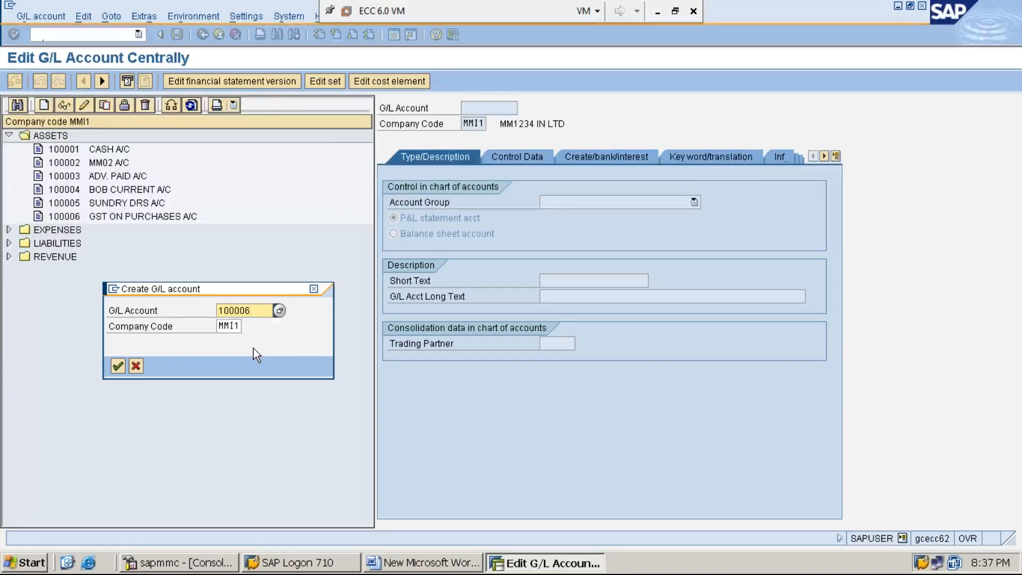
{"action": "key", "text": "BackSpace"}
{"action": "type", "text": "7"}
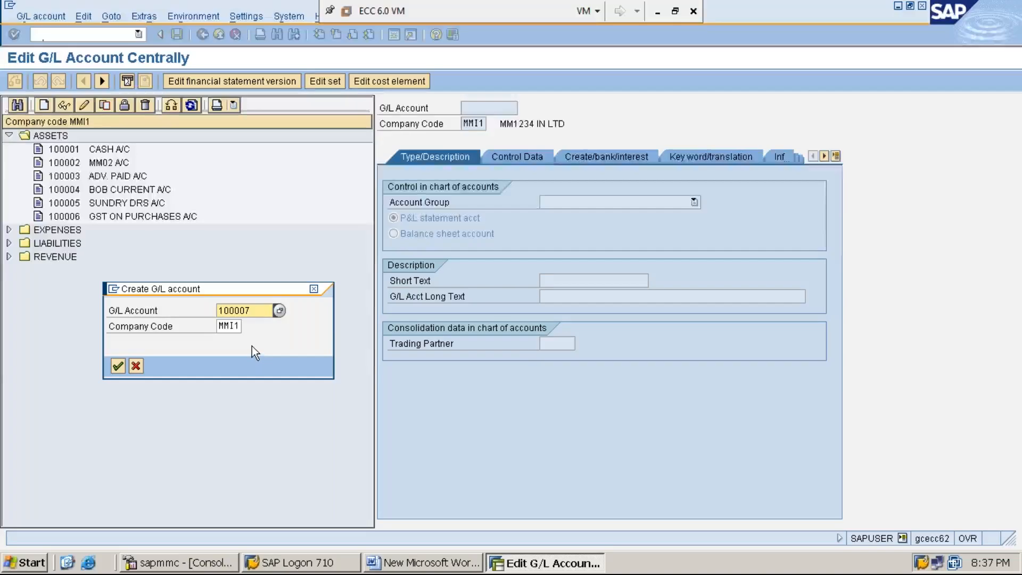
{"action": "key", "text": "Tab"}
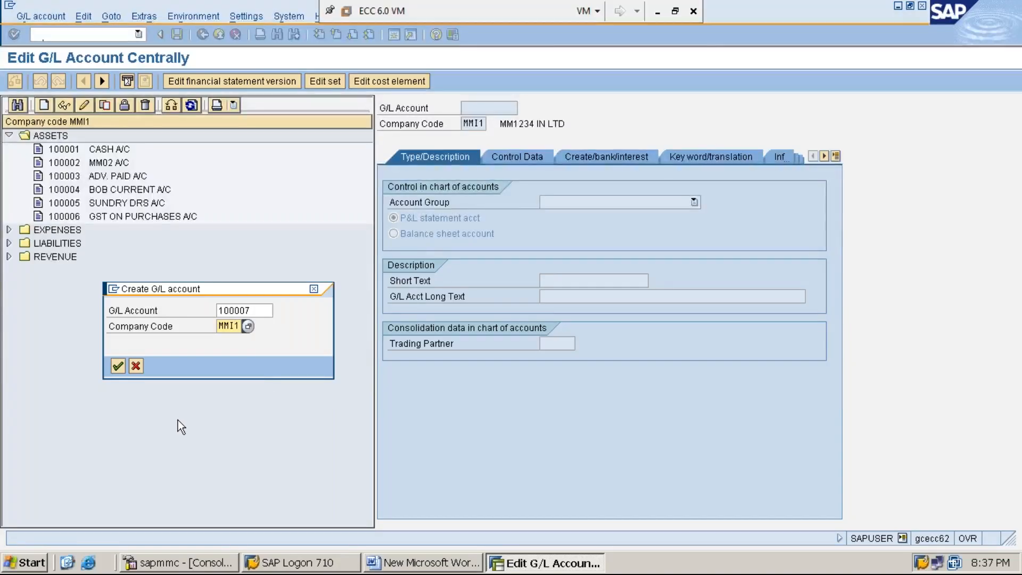
{"action": "key", "text": "Return"}
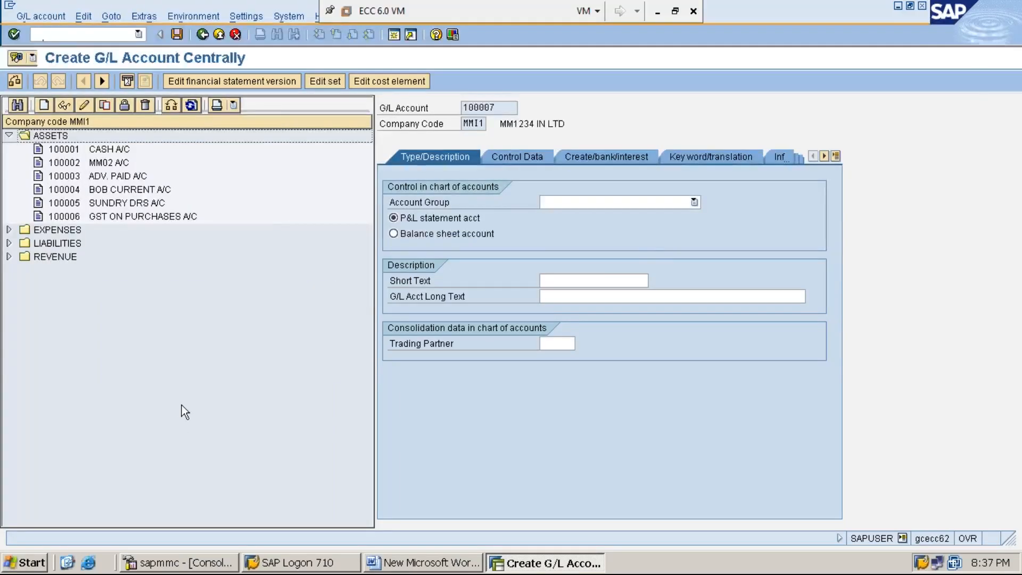
- Make the new G/L account a balance sheet account in account group ASSETS with the short text "INV RAW MAT A/C"
{"action": "left_click", "coordinate": [694, 202]}
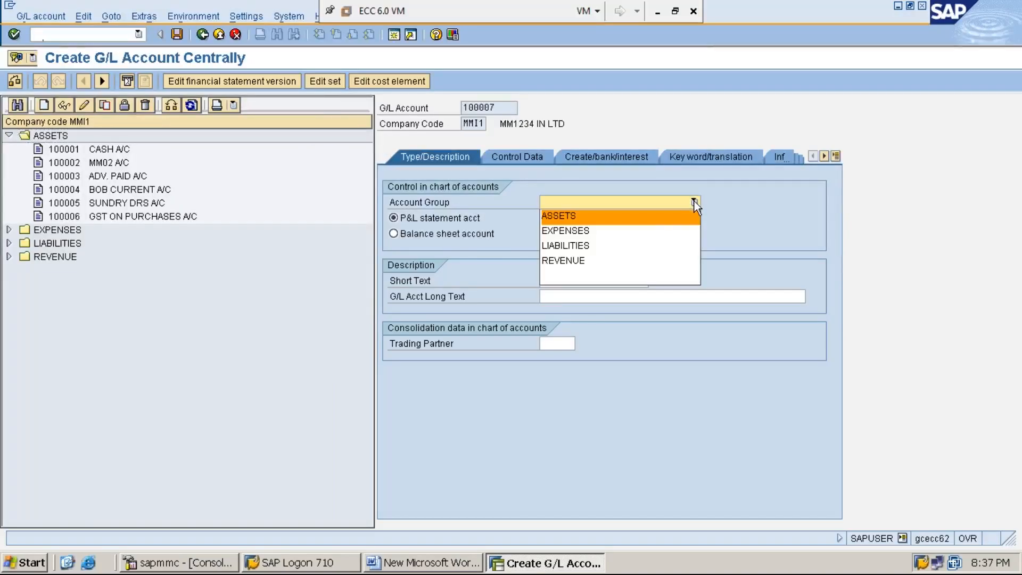
{"action": "left_click", "coordinate": [643, 220]}
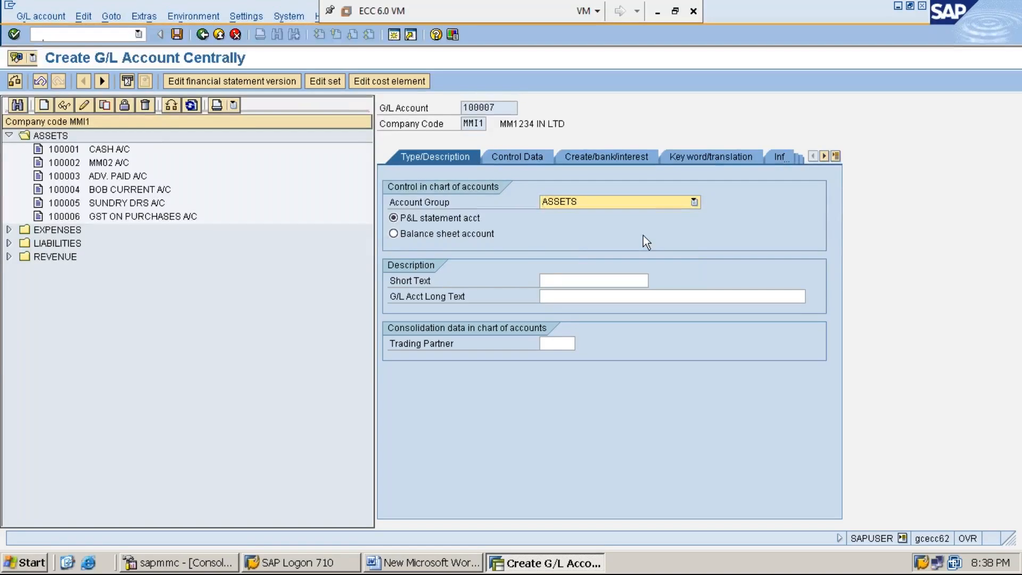
{"action": "left_click", "coordinate": [404, 234]}
{"action": "left_click", "coordinate": [549, 280]}
{"action": "type", "text": "IN"}
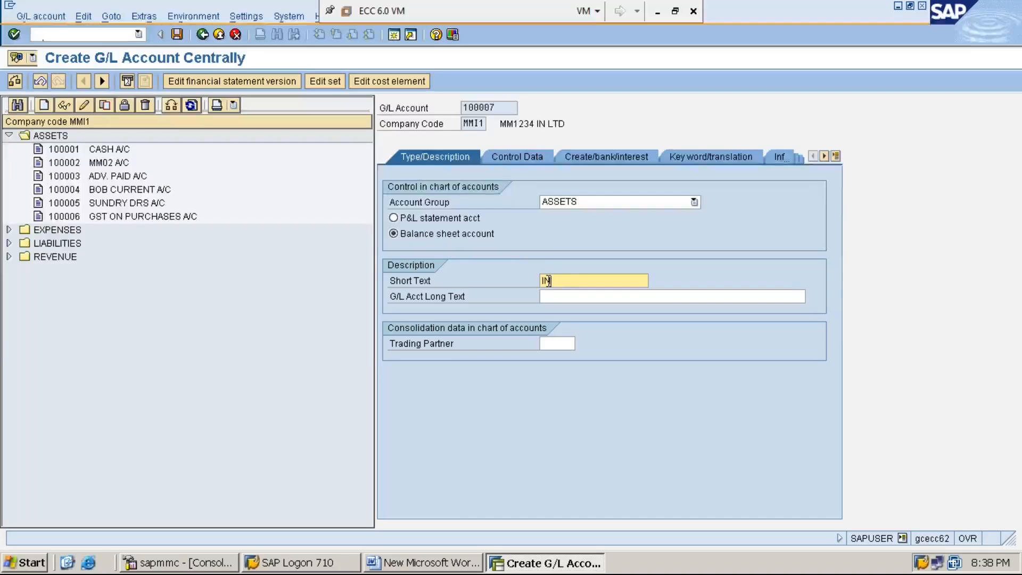
{"action": "type", "text": "V RAW MAT A/C"}
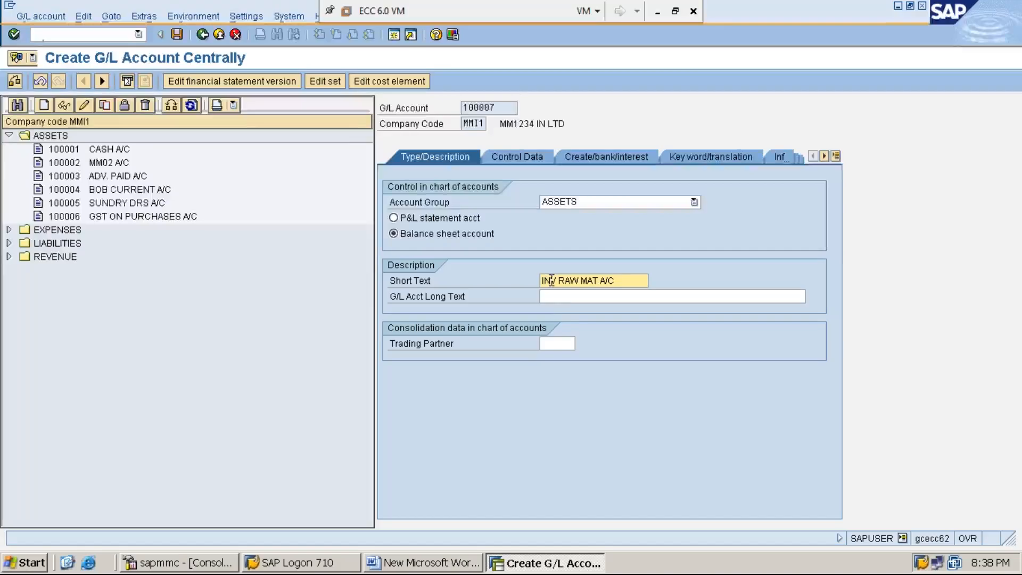
- Enter "INVENTORY RAW MATERIAL ACCOUNT" as the long text of G/L account 100007
{"action": "left_click", "coordinate": [577, 298]}
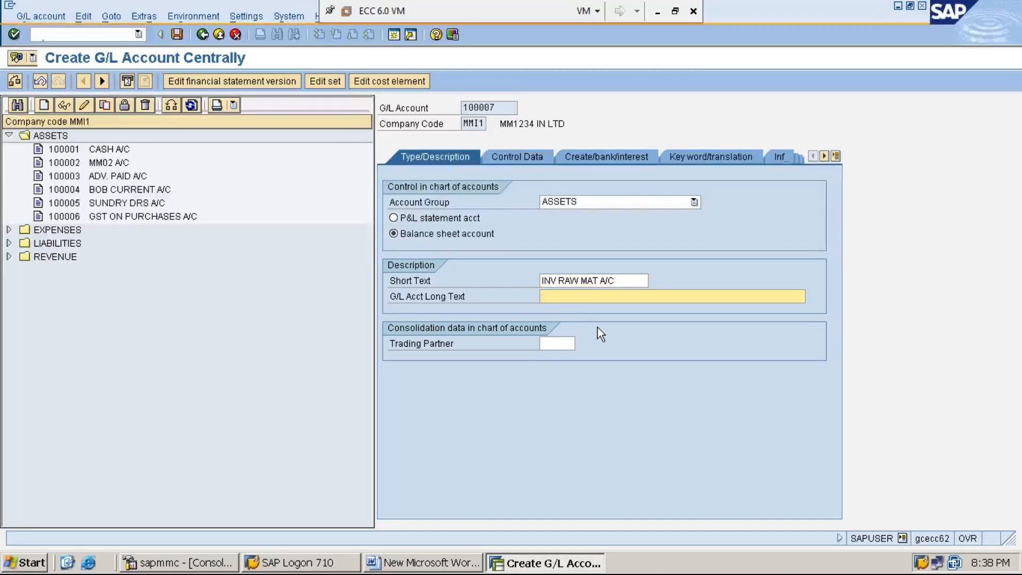
{"action": "type", "text": "INVEN"}
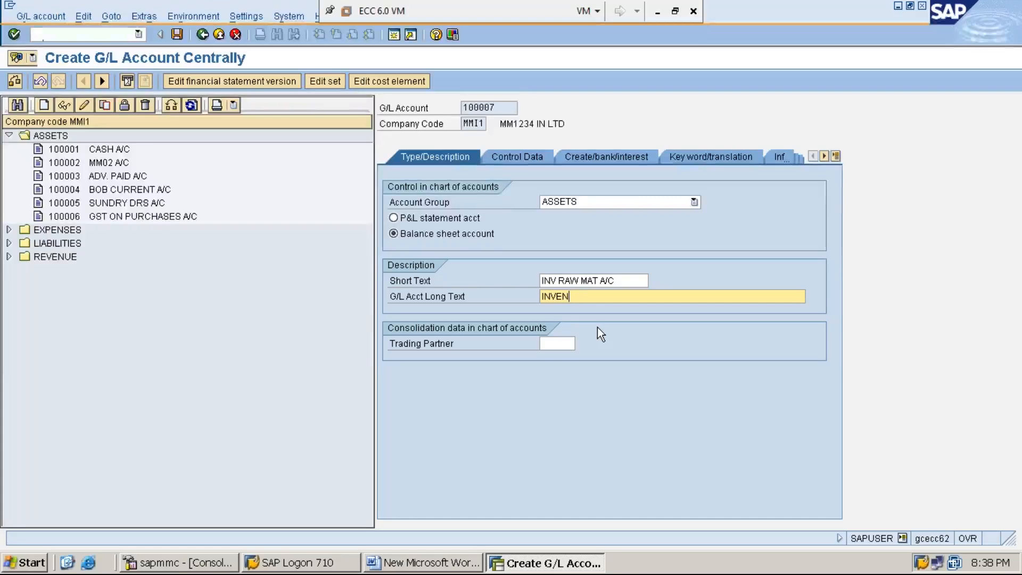
{"action": "type", "text": "TORY RAM"}
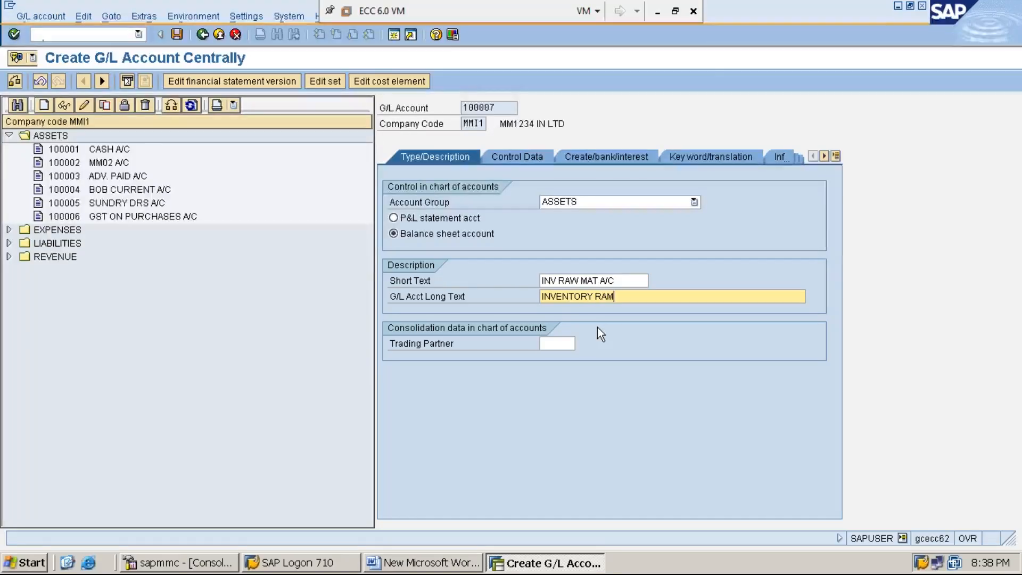
{"action": "key", "text": "BackSpace"}
{"action": "type", "text": "W MATERIAL ACCOUNT"}
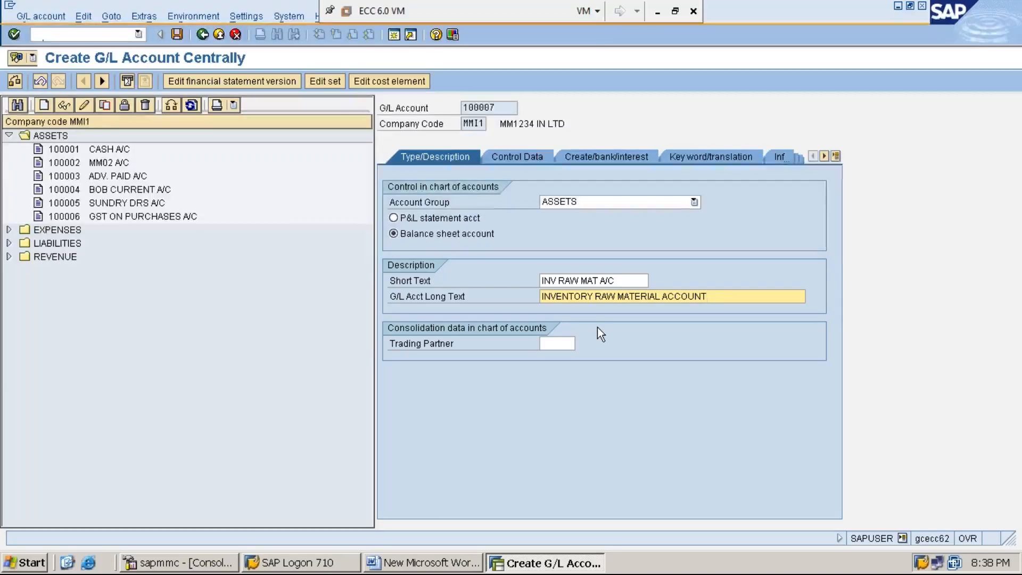
- In the control data of account 100007, enable only balances in local currency and line item display, and set sort key 012 (Vendor number)
{"action": "left_click", "coordinate": [515, 160]}
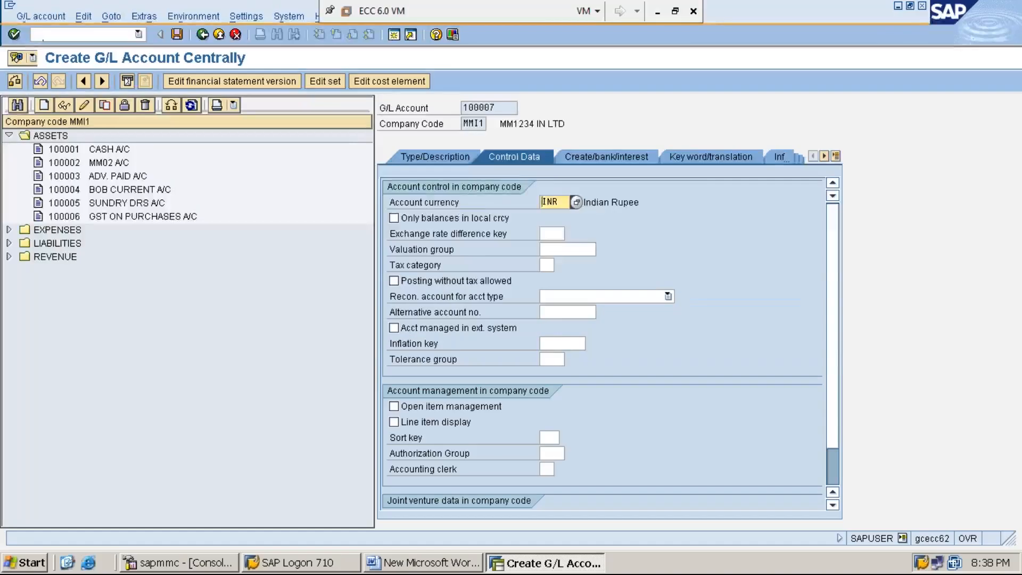
{"action": "left_click", "coordinate": [394, 218]}
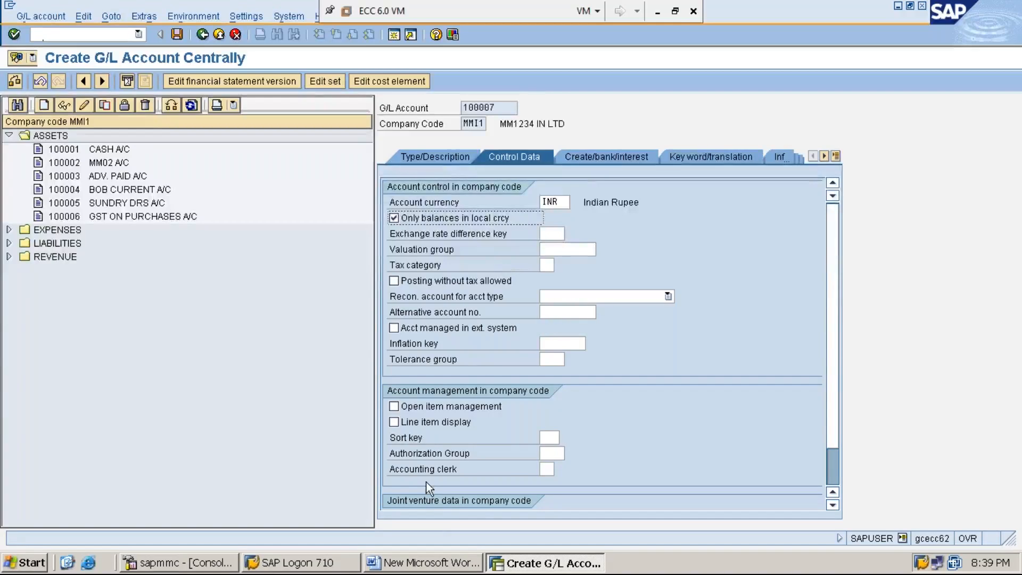
{"action": "left_click", "coordinate": [395, 423]}
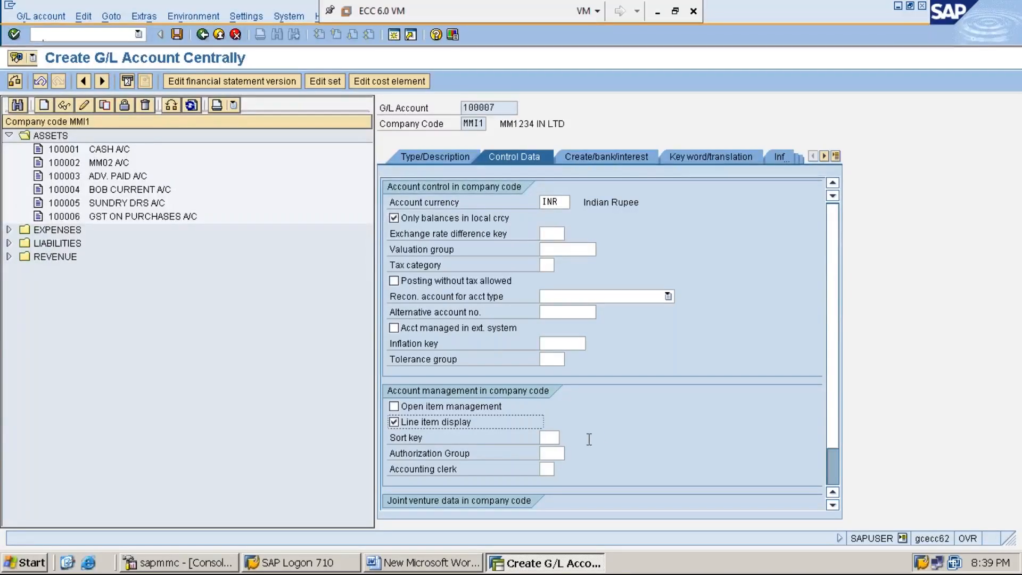
{"action": "left_click", "coordinate": [550, 436]}
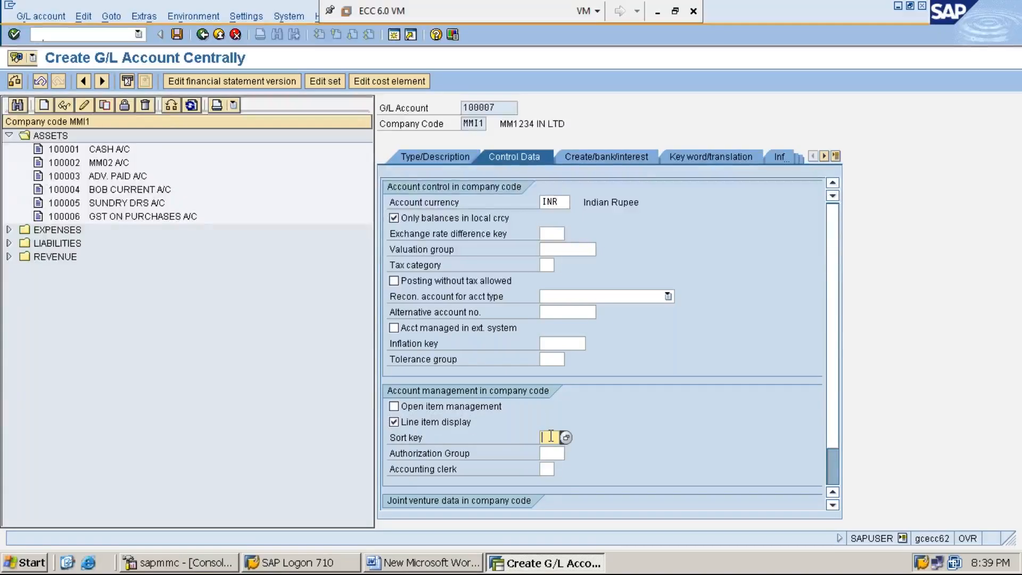
{"action": "type", "text": "012"}
{"action": "left_click", "coordinate": [567, 439]}
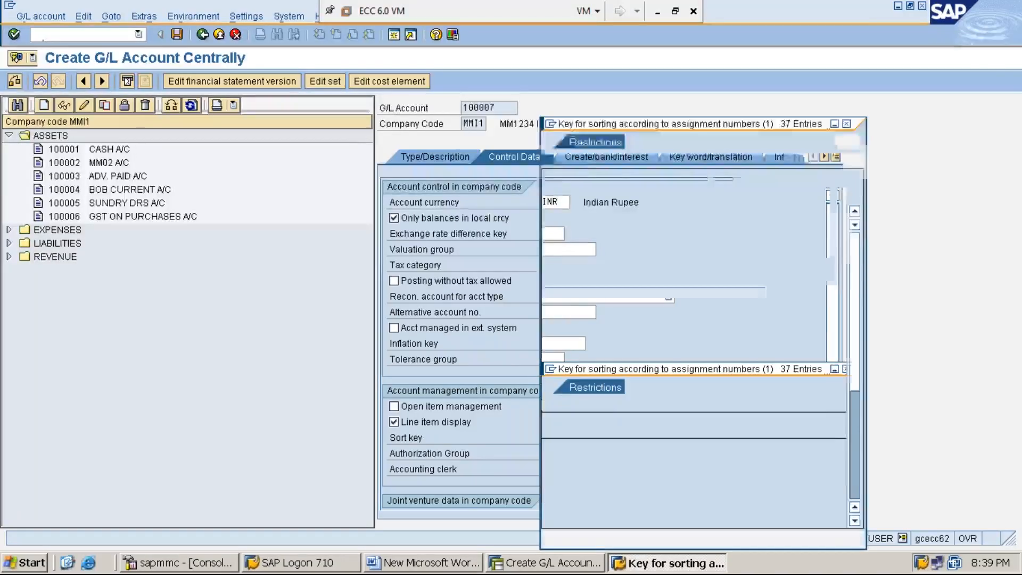
{"action": "left_click", "coordinate": [613, 384]}
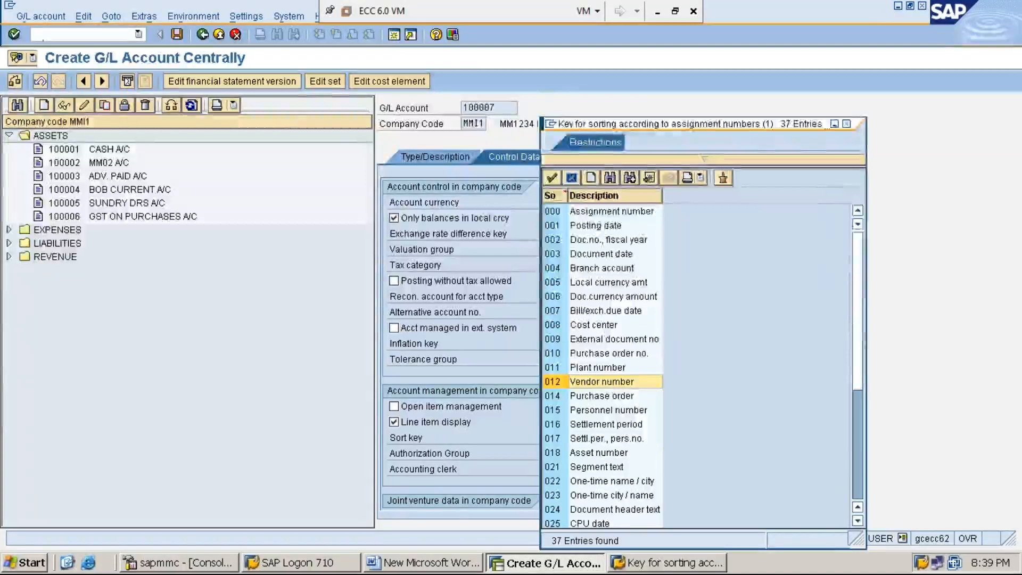
{"action": "double_click", "coordinate": [613, 383]}
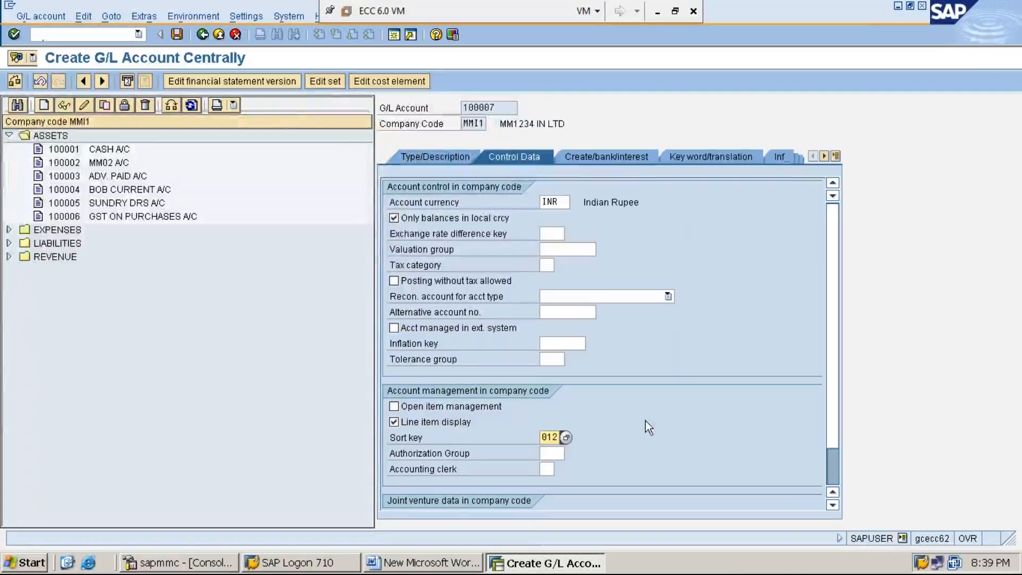
- Assign field status group G006 (Material accounts) to account 100007, restrict it to automatic postings only, and save the account
{"action": "left_click", "coordinate": [606, 158]}
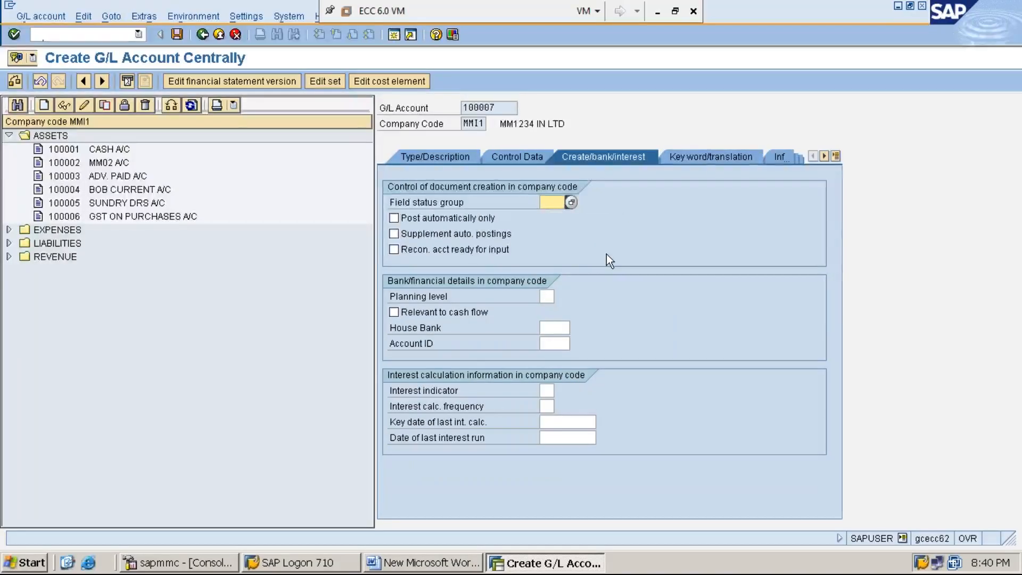
{"action": "type", "text": "G006"}
{"action": "left_click", "coordinate": [571, 202]}
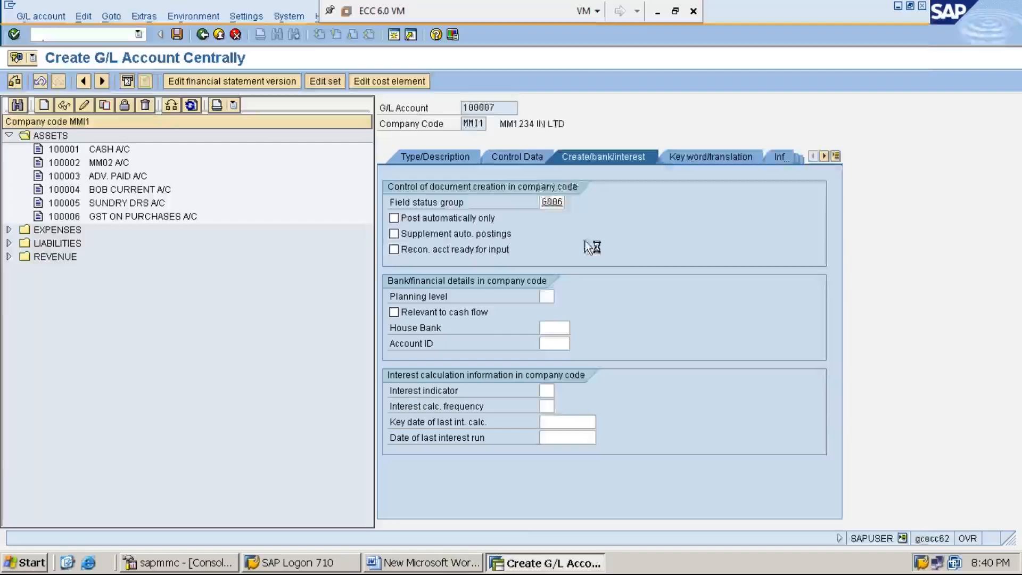
{"action": "left_click", "coordinate": [624, 219]}
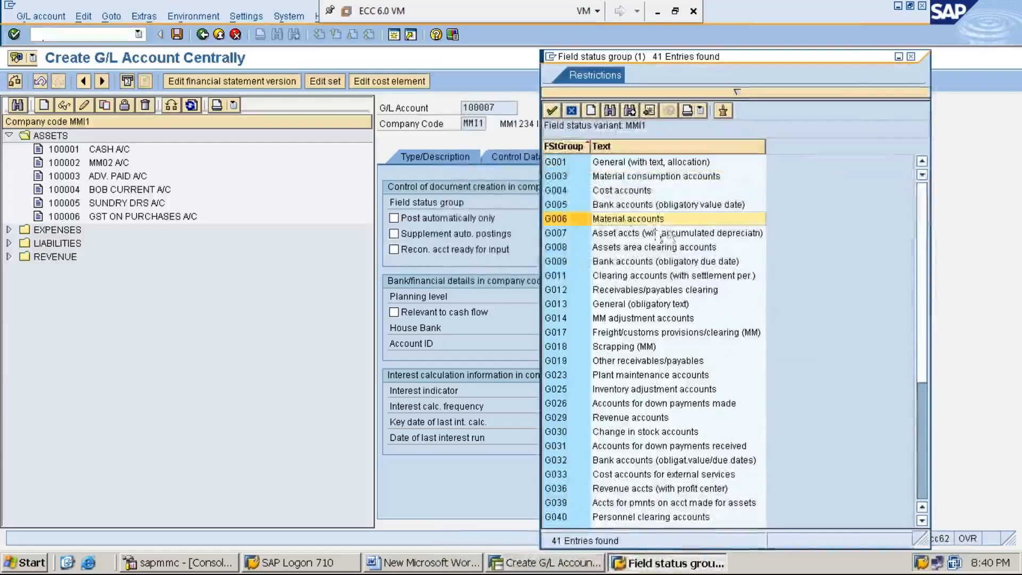
{"action": "double_click", "coordinate": [626, 219]}
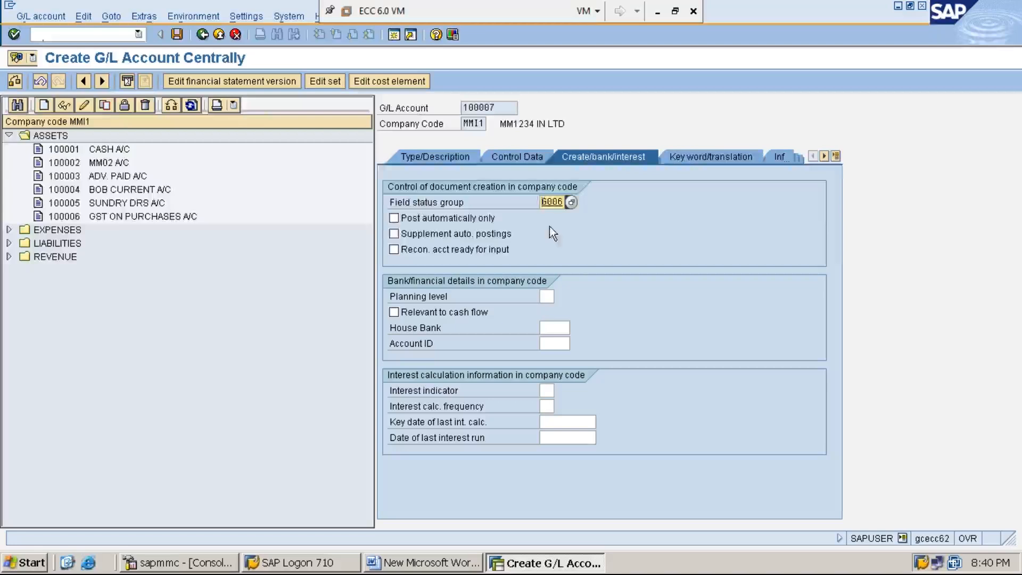
{"action": "left_click", "coordinate": [394, 218]}
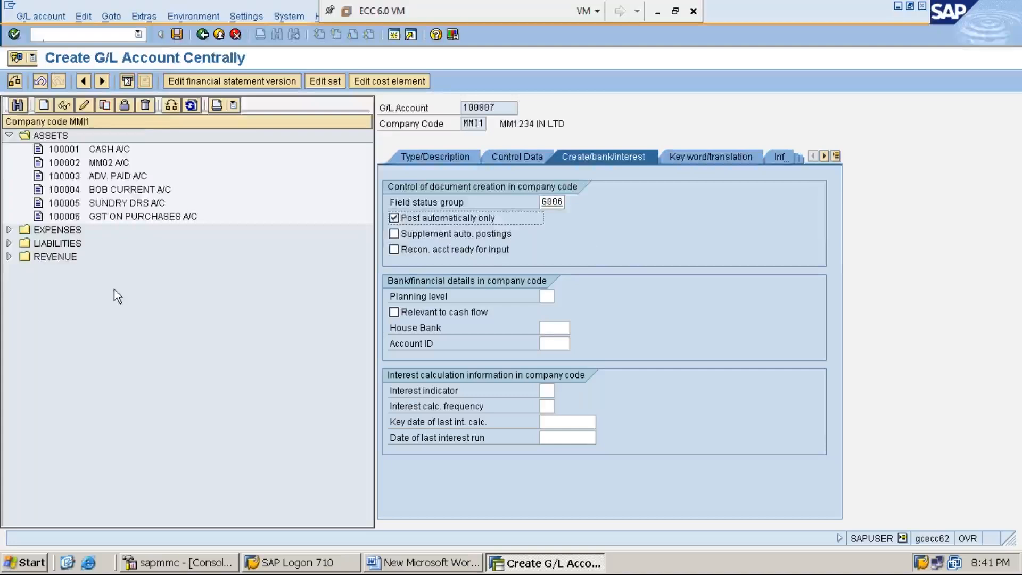
{"action": "left_click", "coordinate": [177, 35]}
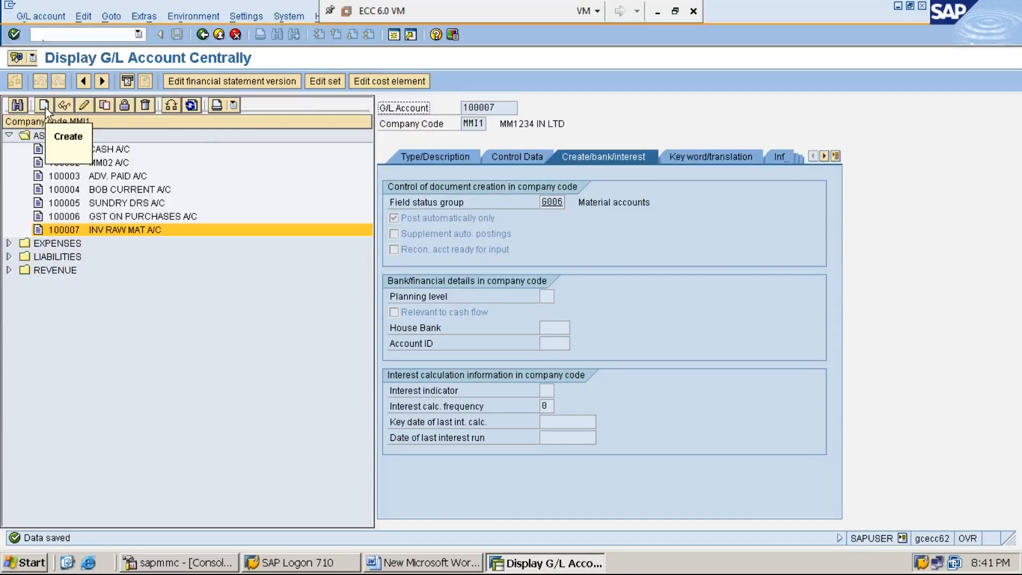
- Switch to Word to check the next GL account in the STEP:21 list, and return to SAP
{"action": "left_click", "coordinate": [418, 565]}
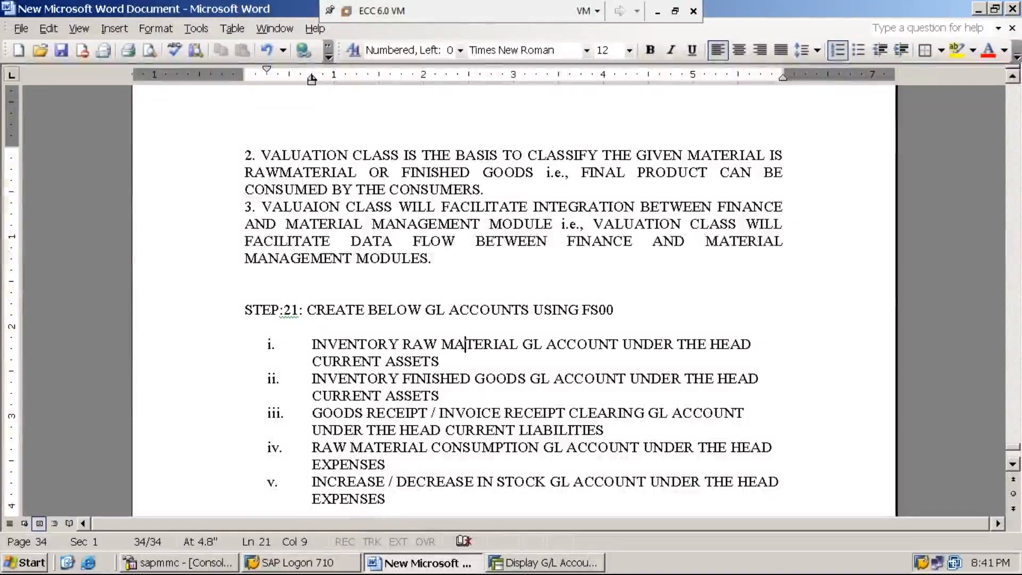
{"action": "left_click", "coordinate": [470, 379]}
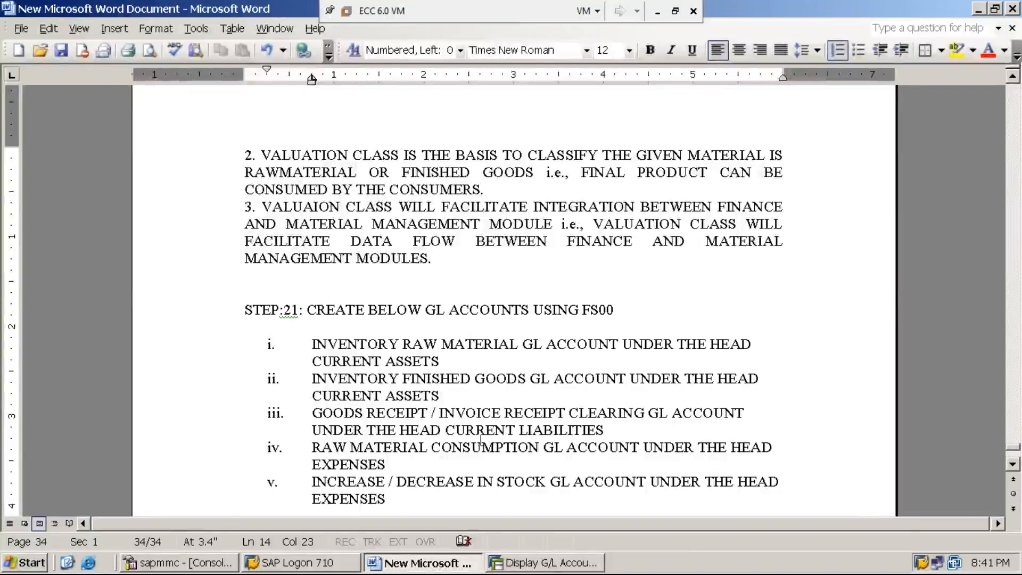
{"action": "left_click", "coordinate": [548, 562]}
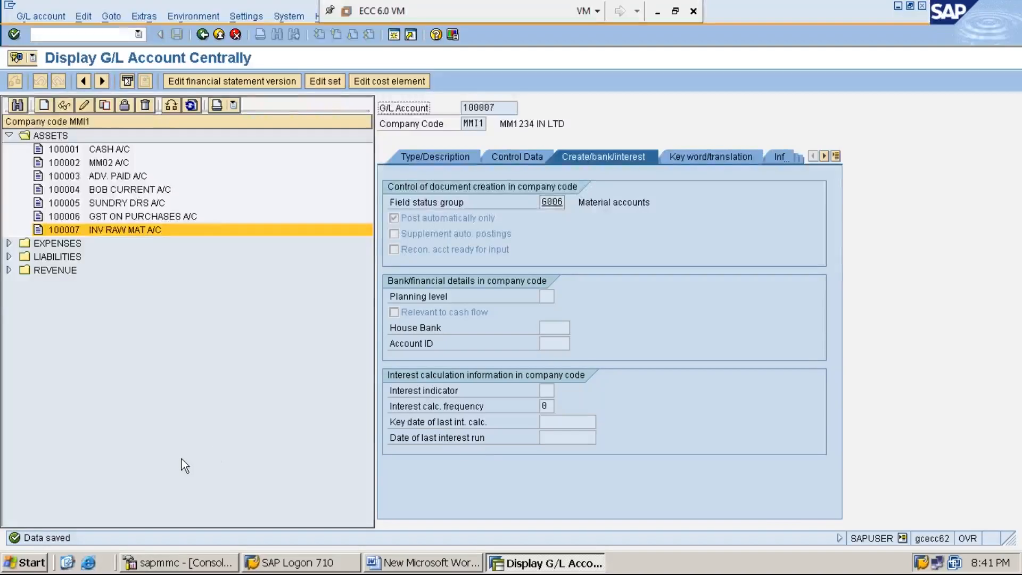
- Start creating G/L account 100008 in company code MMI1, rechecking the account list in Word
{"action": "left_click", "coordinate": [46, 106]}
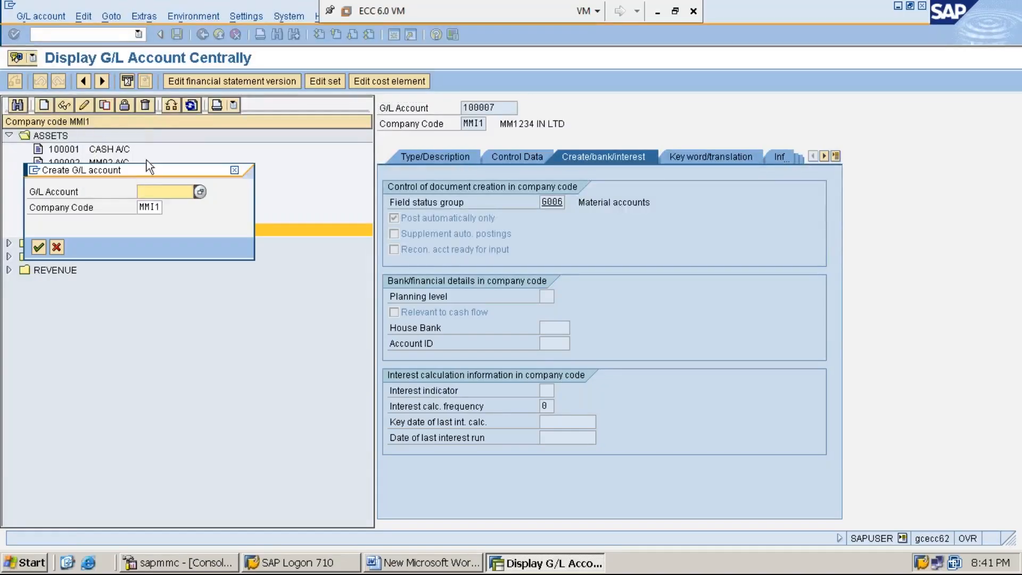
{"action": "left_click_drag", "start_coordinate": [142, 165], "coordinate": [229, 321]}
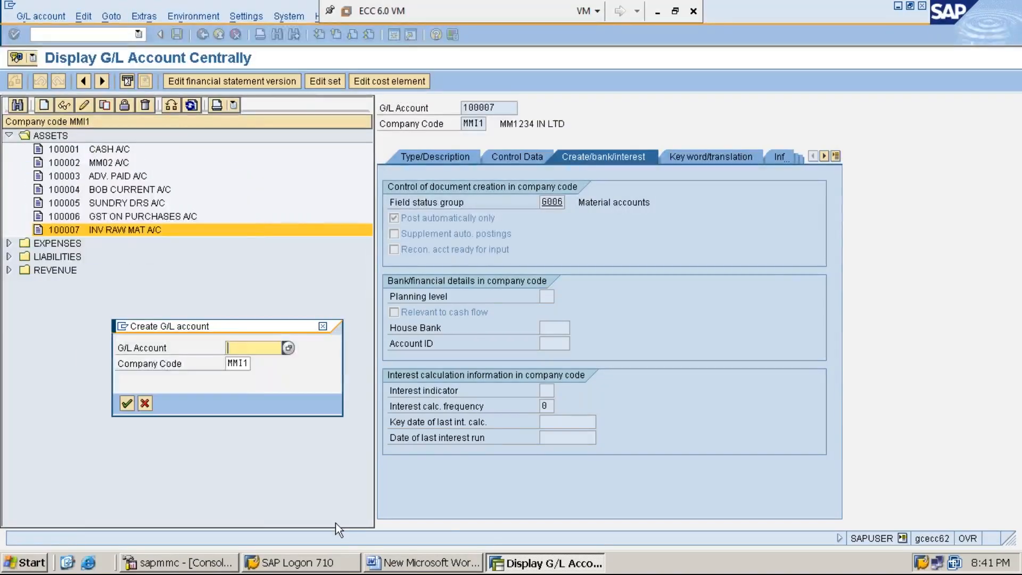
{"action": "left_click", "coordinate": [421, 563]}
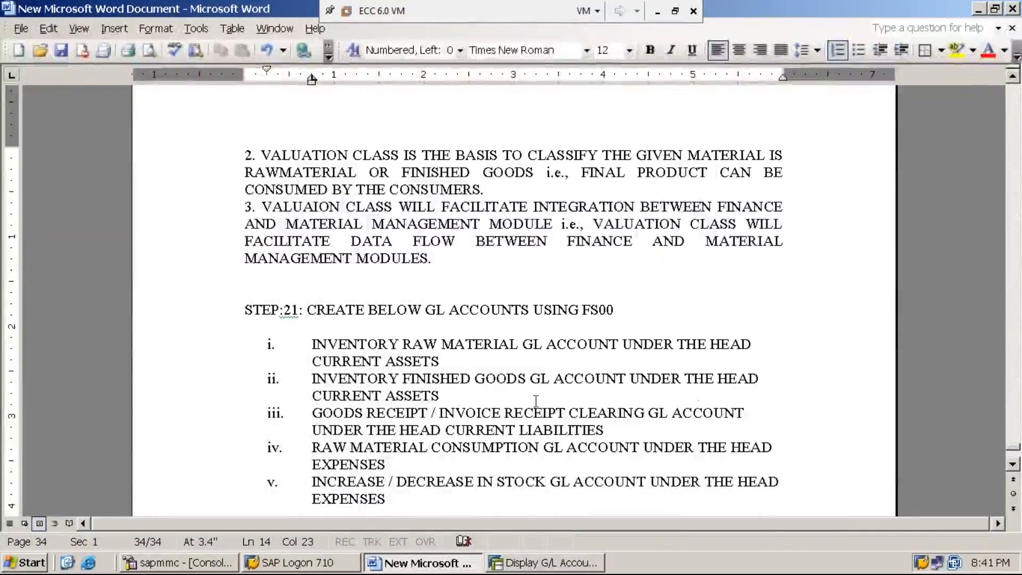
{"action": "left_click", "coordinate": [543, 564]}
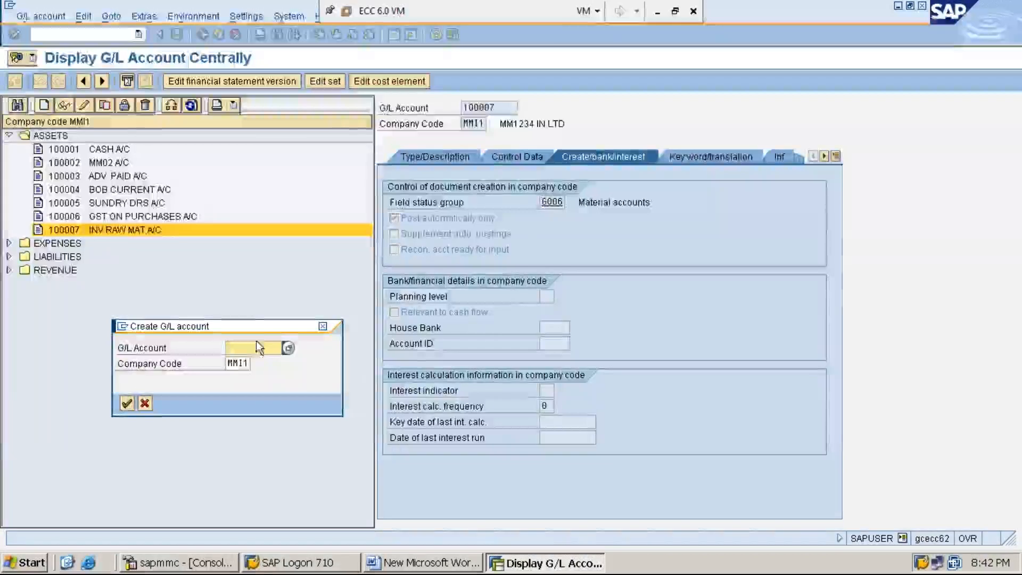
{"action": "left_click", "coordinate": [257, 347]}
{"action": "type", "text": "1"}
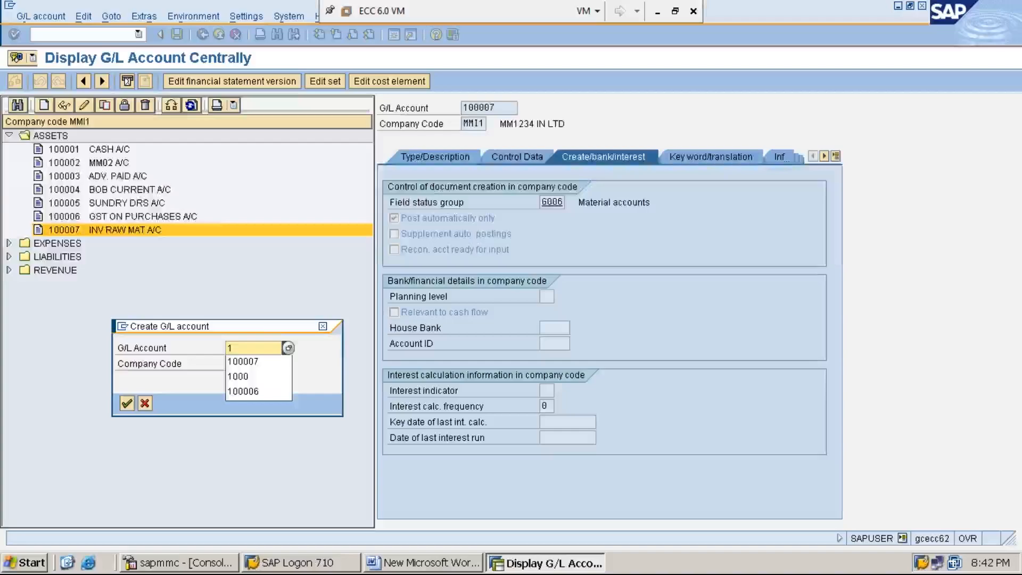
{"action": "left_click", "coordinate": [266, 367]}
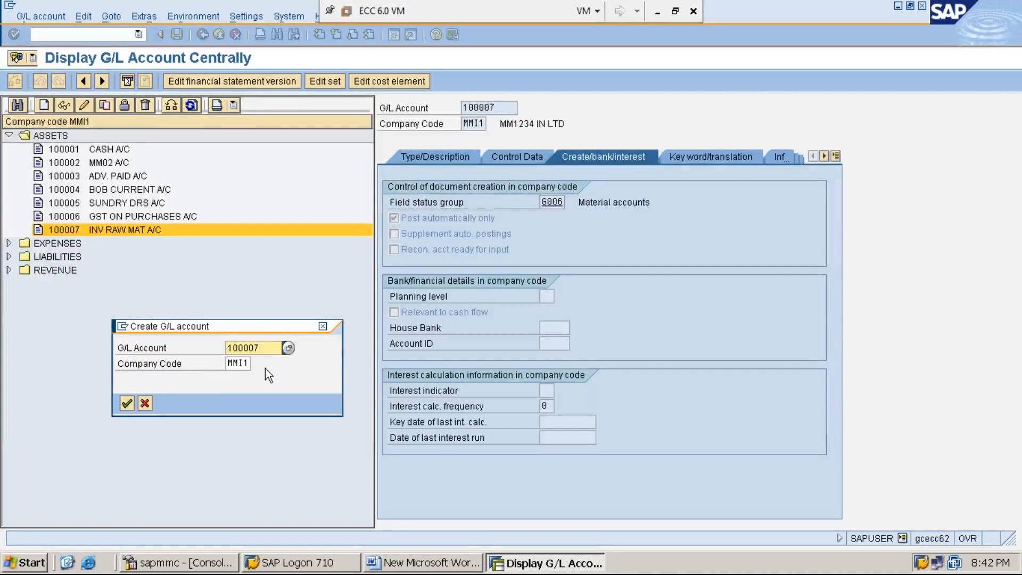
{"action": "key", "text": "BackSpace"}
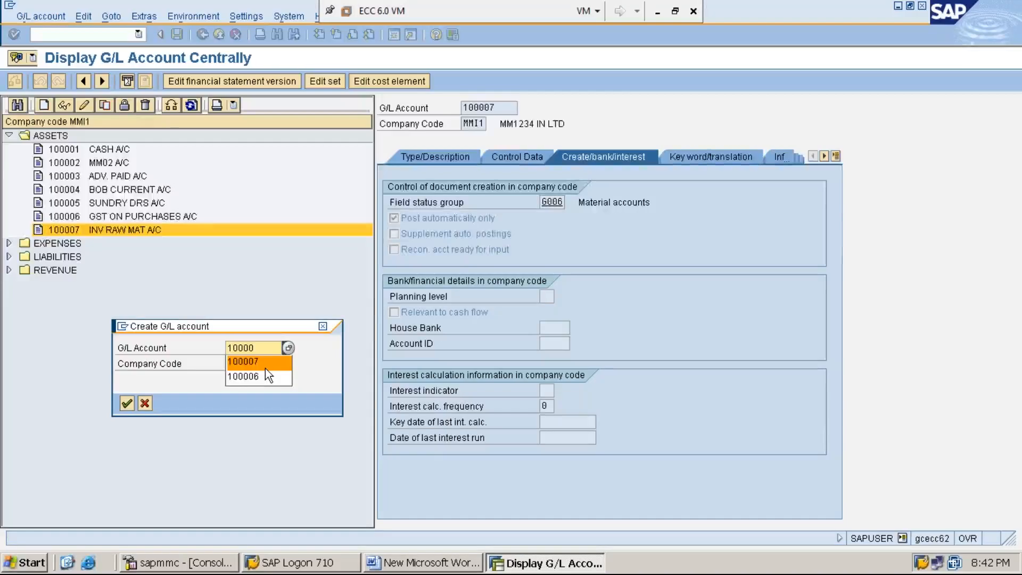
{"action": "type", "text": "8"}
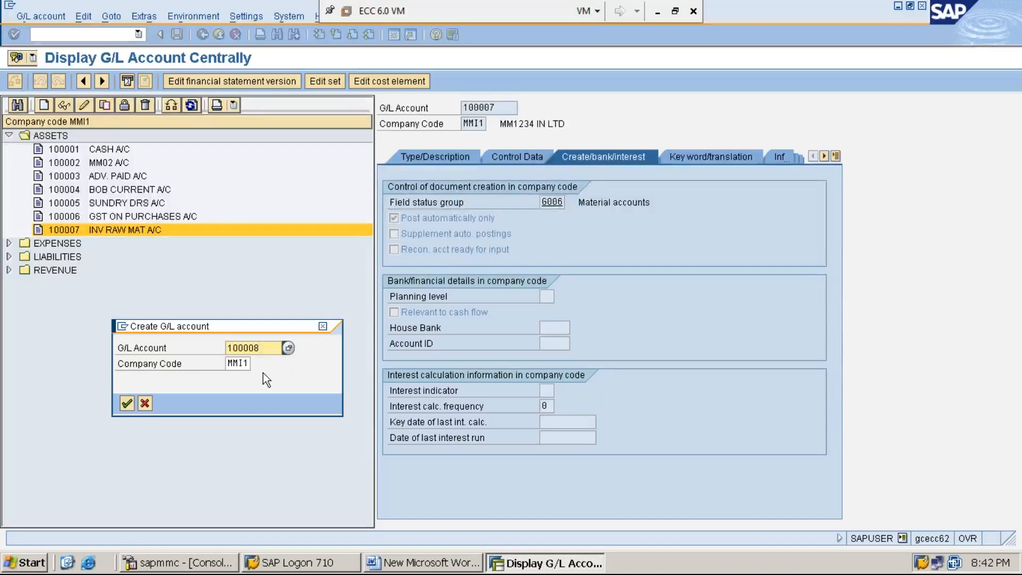
{"action": "left_click", "coordinate": [234, 366]}
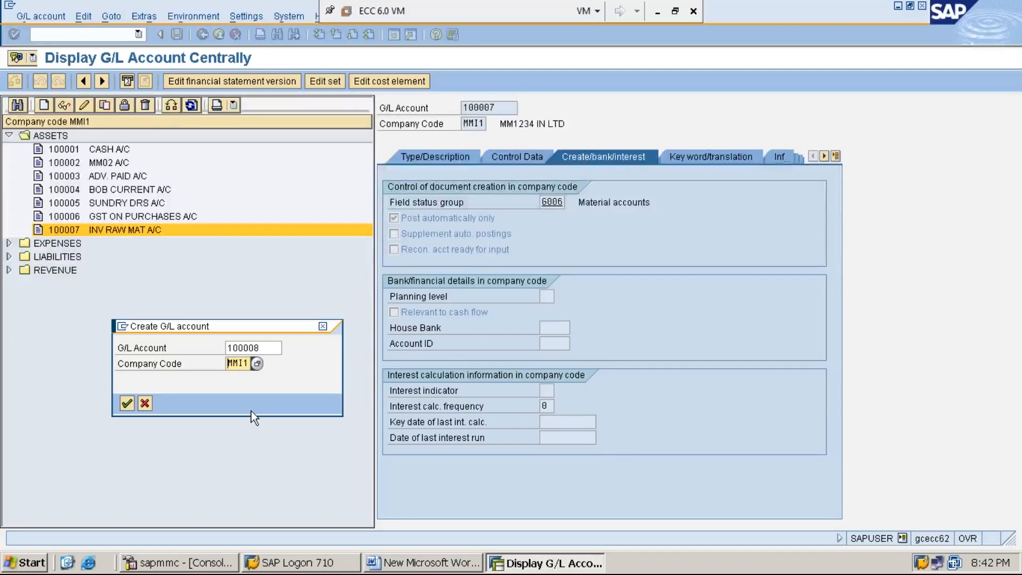
{"action": "key", "text": "Return"}
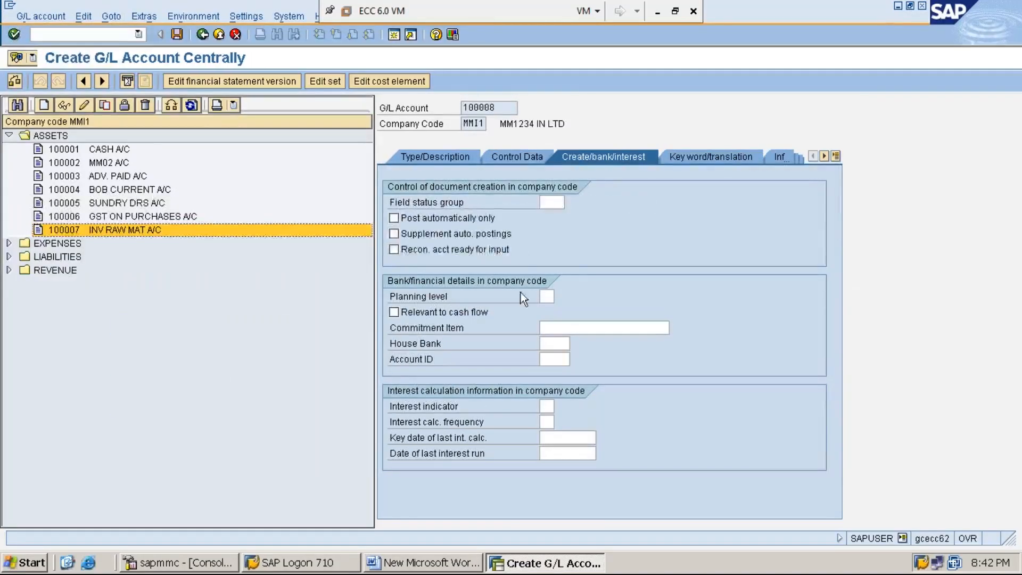
- Assign field status group G006 to account 100008 and allow automatic postings only
{"action": "left_click", "coordinate": [552, 202]}
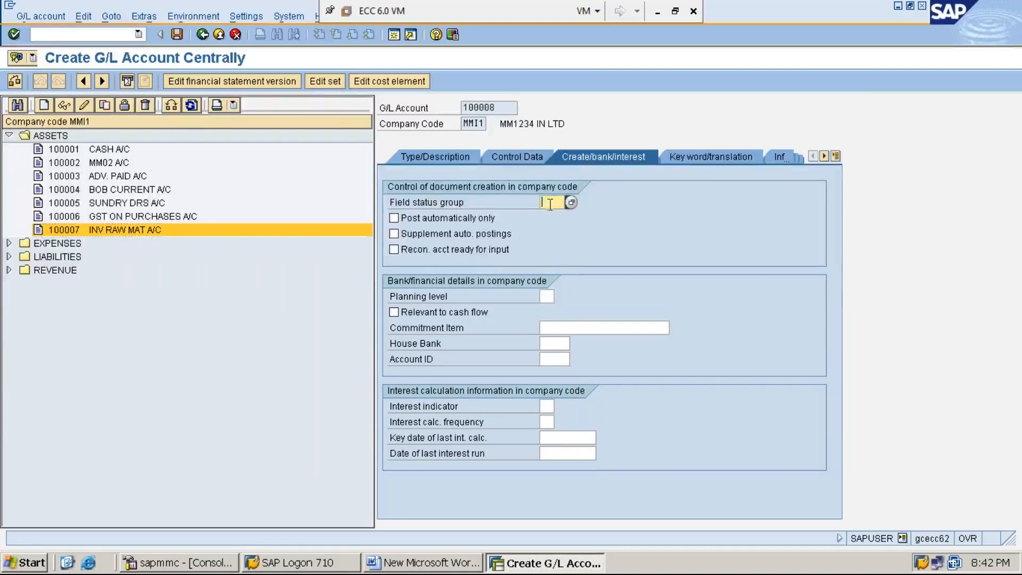
{"action": "type", "text": "G"}
{"action": "key", "text": "Down"}
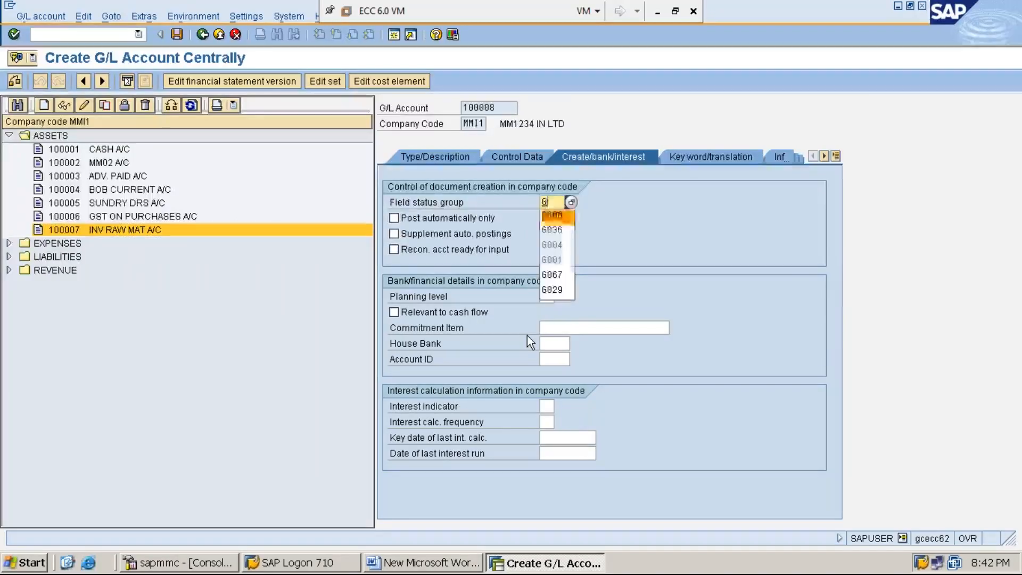
{"action": "key", "text": "Return"}
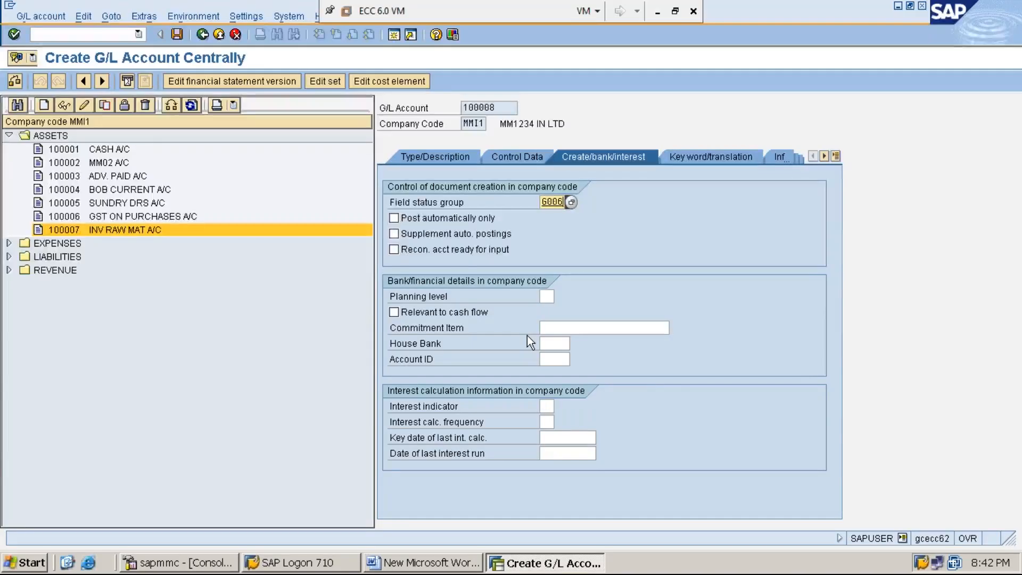
{"action": "left_click", "coordinate": [394, 218]}
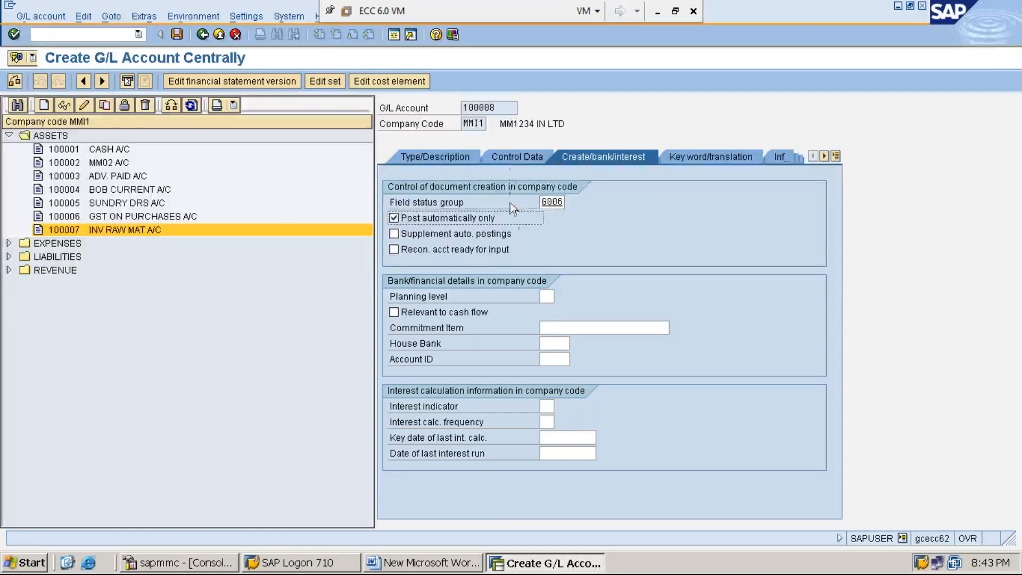
- In account 100008's control data, enable only balances in local currency and line item display, and set sort key 001 (Posting date)
{"action": "left_click", "coordinate": [508, 158]}
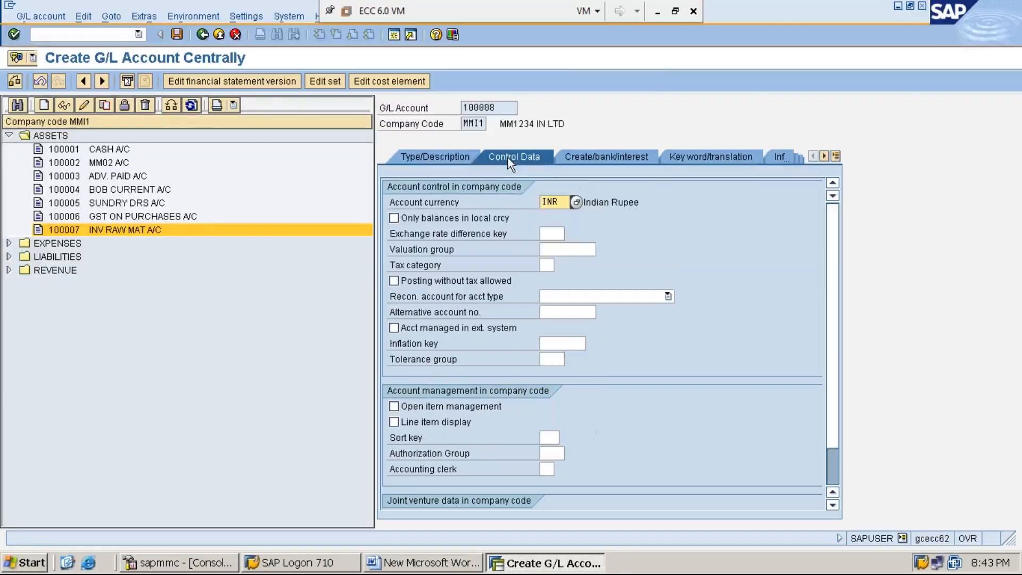
{"action": "left_click", "coordinate": [395, 219]}
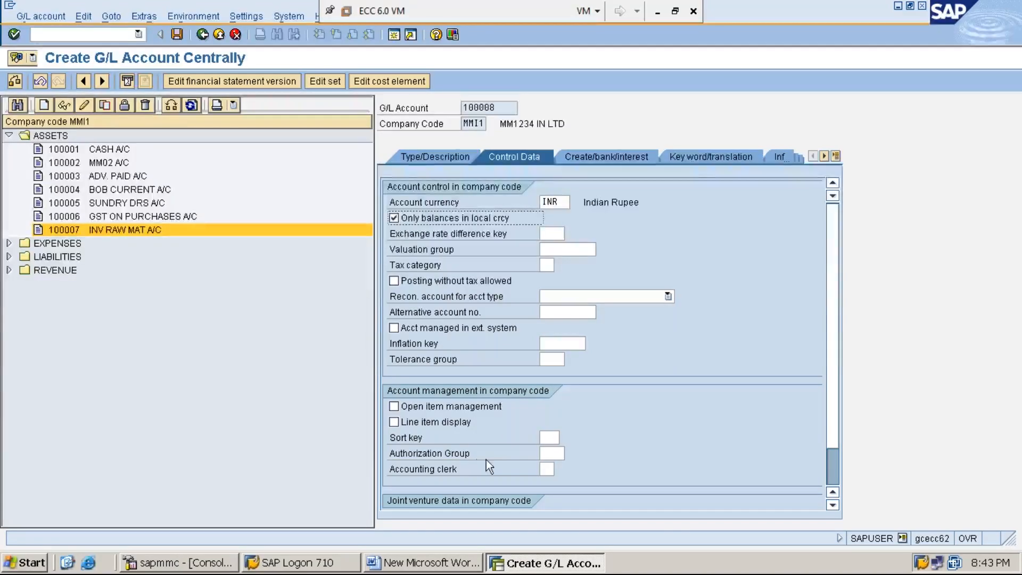
{"action": "left_click", "coordinate": [394, 422]}
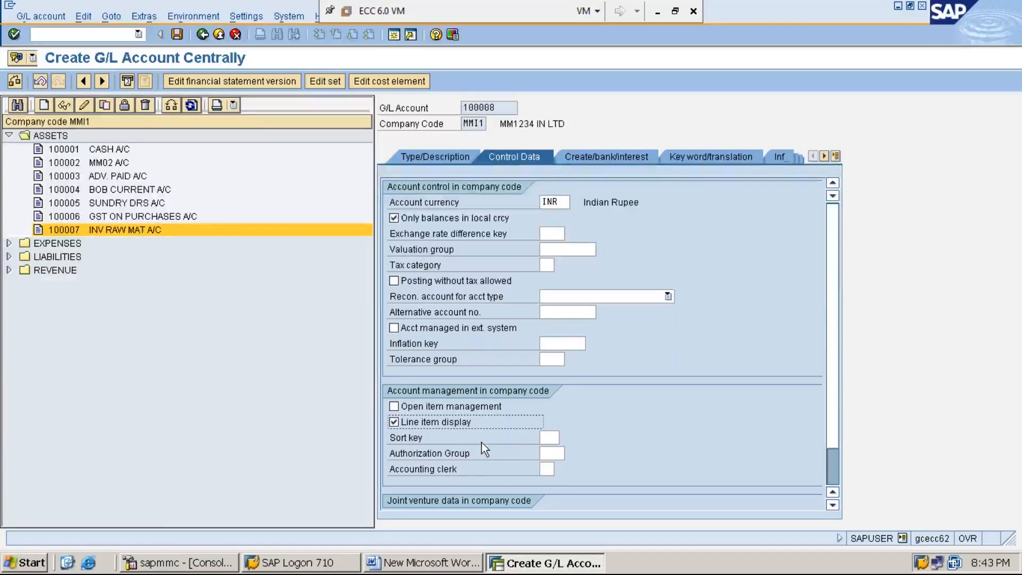
{"action": "left_click", "coordinate": [548, 437]}
{"action": "type", "text": "001"}
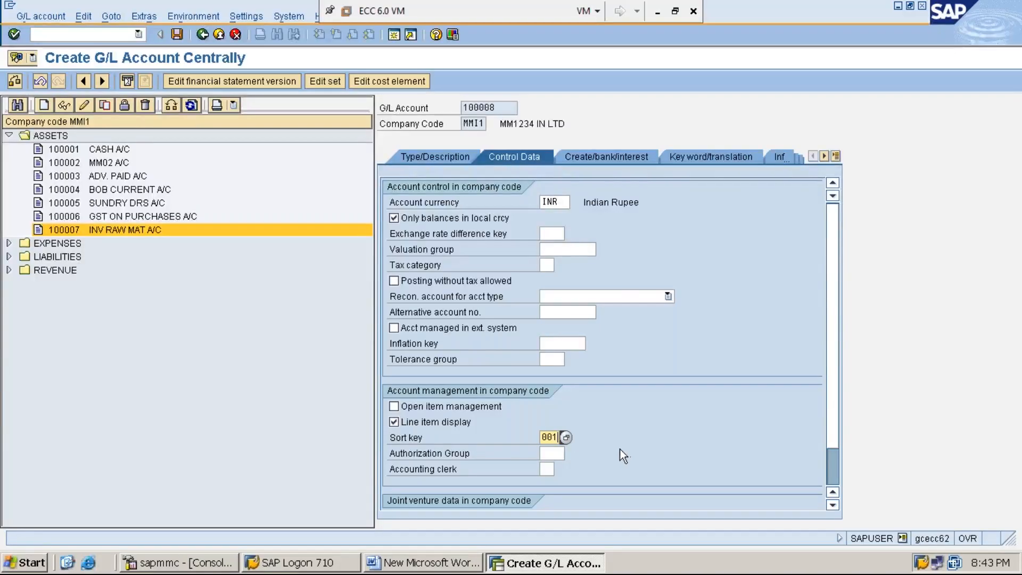
{"action": "left_click", "coordinate": [567, 438]}
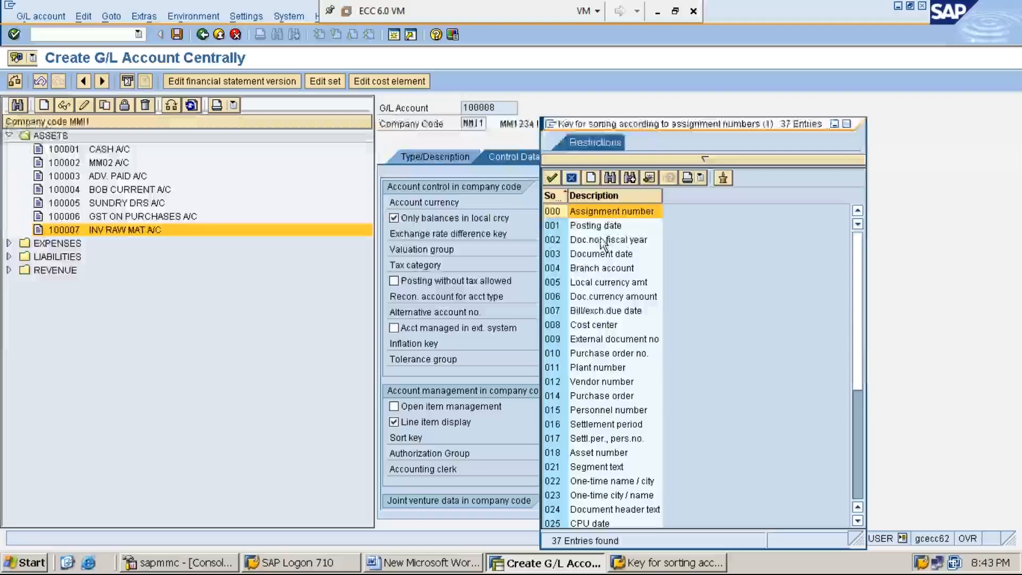
{"action": "left_click", "coordinate": [598, 228]}
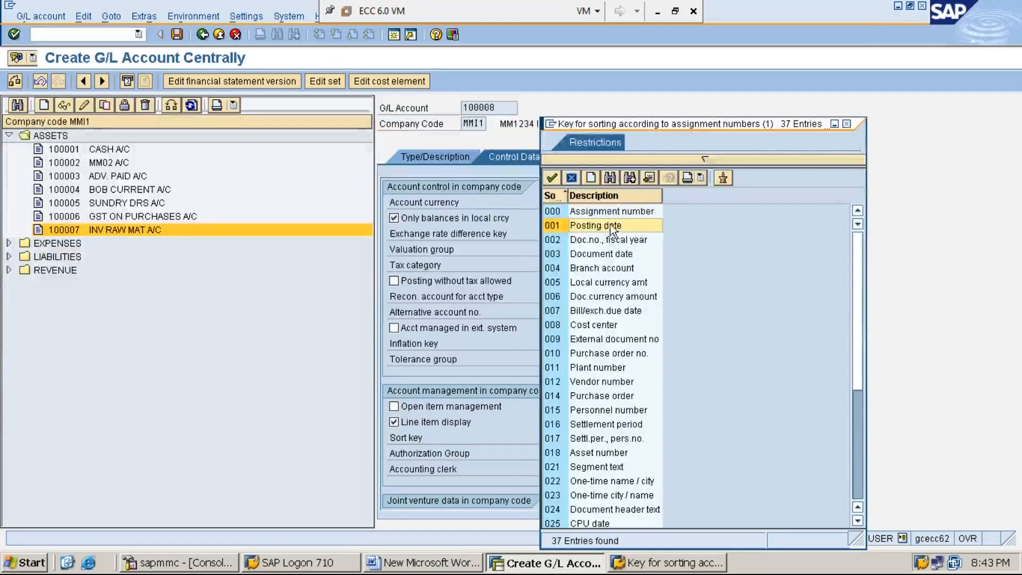
{"action": "double_click", "coordinate": [605, 226]}
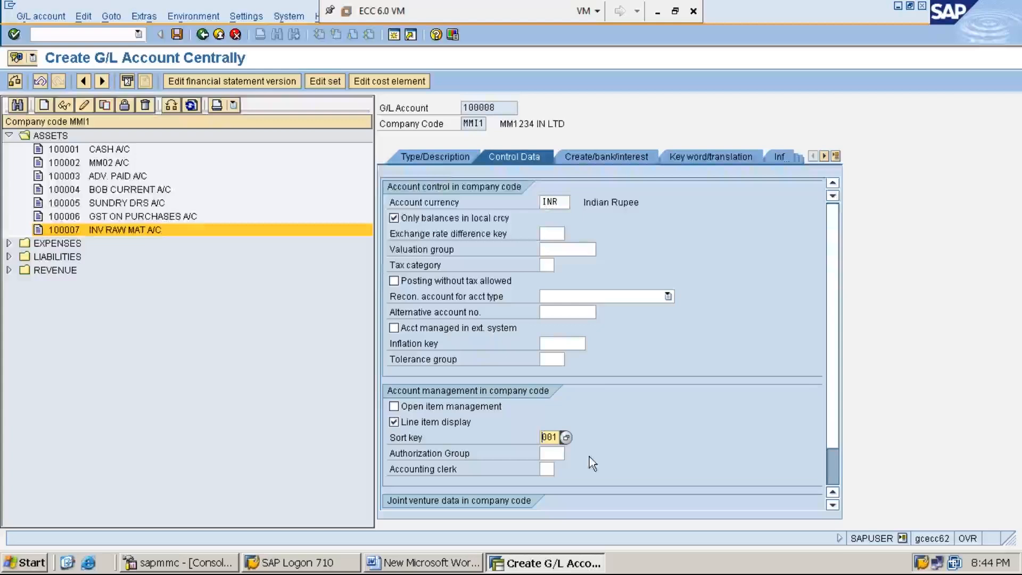
- Assign account 100008 to the ASSETS account group and classify it as a balance sheet account
{"action": "left_click", "coordinate": [435, 157]}
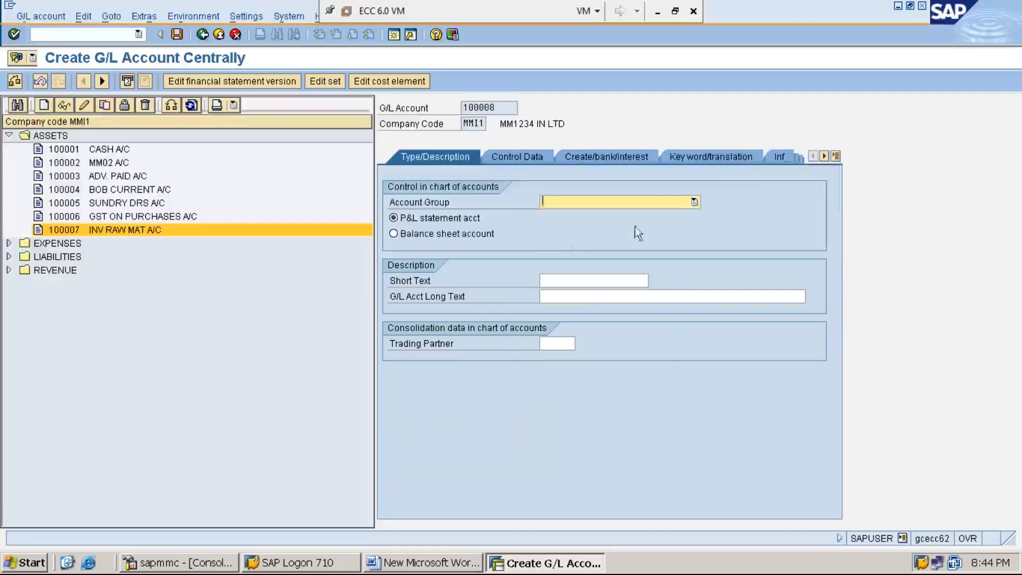
{"action": "left_click", "coordinate": [691, 204]}
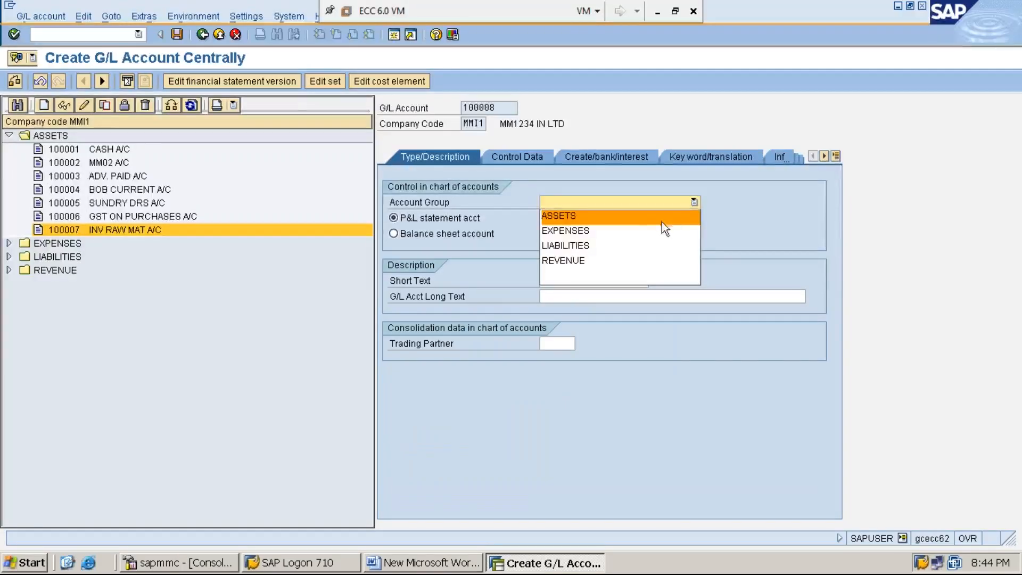
{"action": "left_click", "coordinate": [635, 219]}
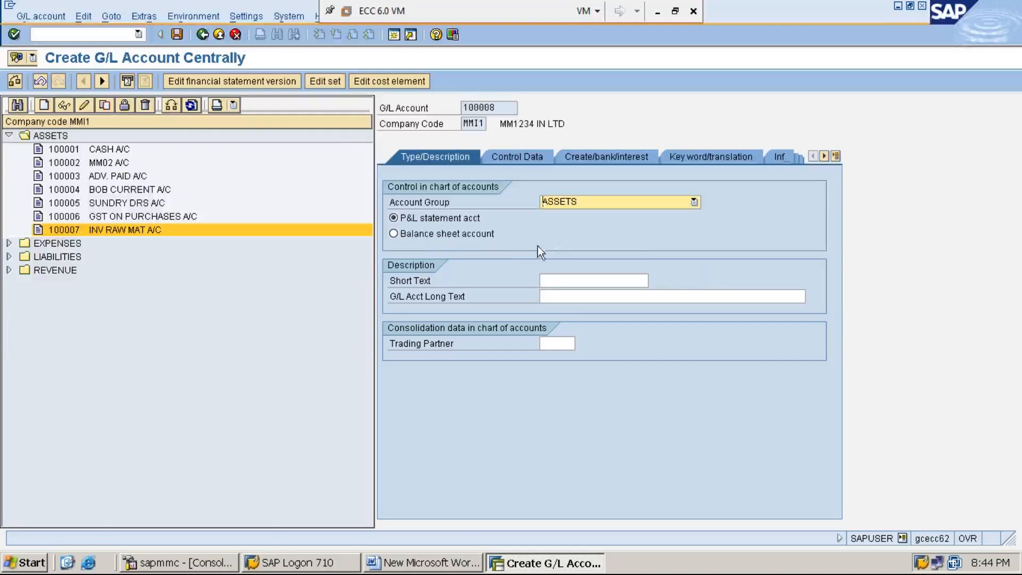
{"action": "left_click", "coordinate": [433, 234]}
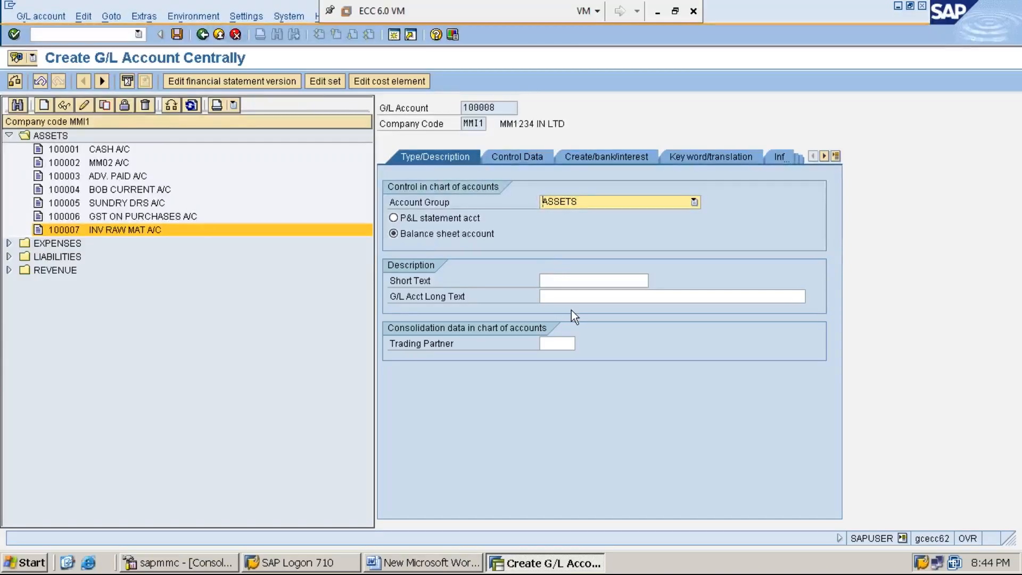
- Describe account 100008 with short text INV FIN GOODS A/C and long text INVENTORY FINISHED GOODS ACCOUNT, and save it
{"action": "left_click", "coordinate": [560, 281]}
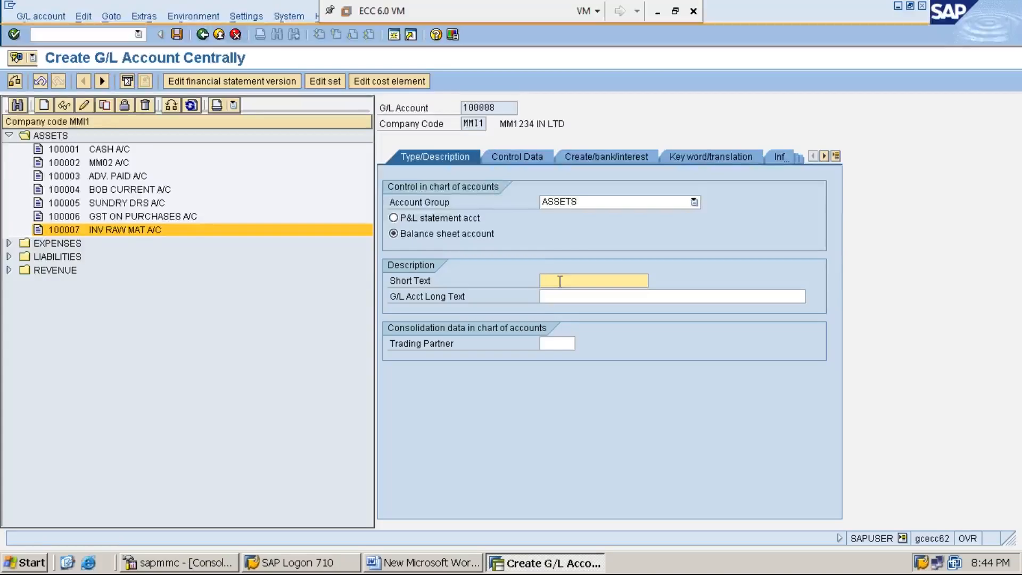
{"action": "type", "text": "INV "}
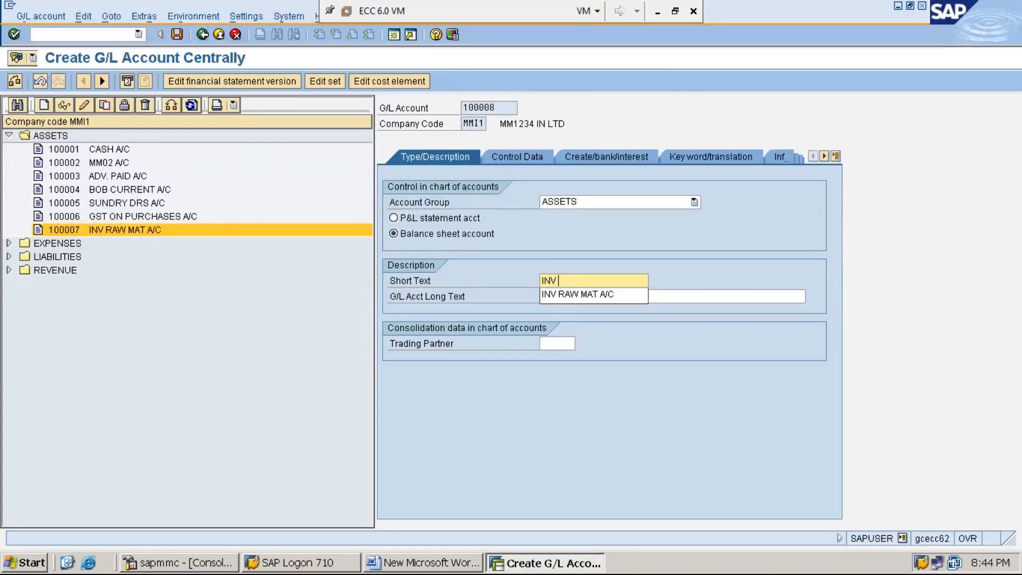
{"action": "type", "text": "FIN G"}
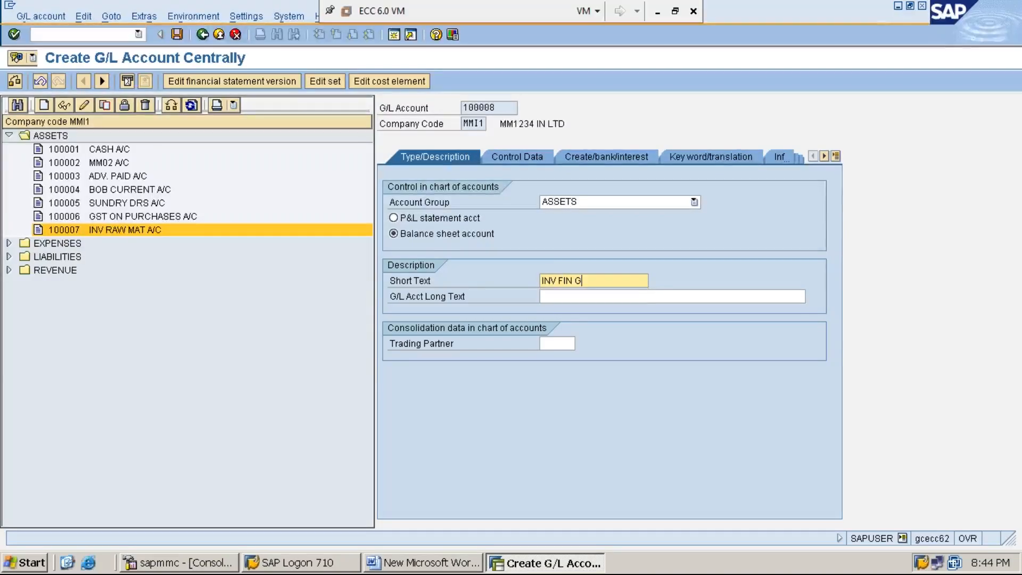
{"action": "type", "text": "OODS A/C"}
{"action": "left_click", "coordinate": [562, 297]}
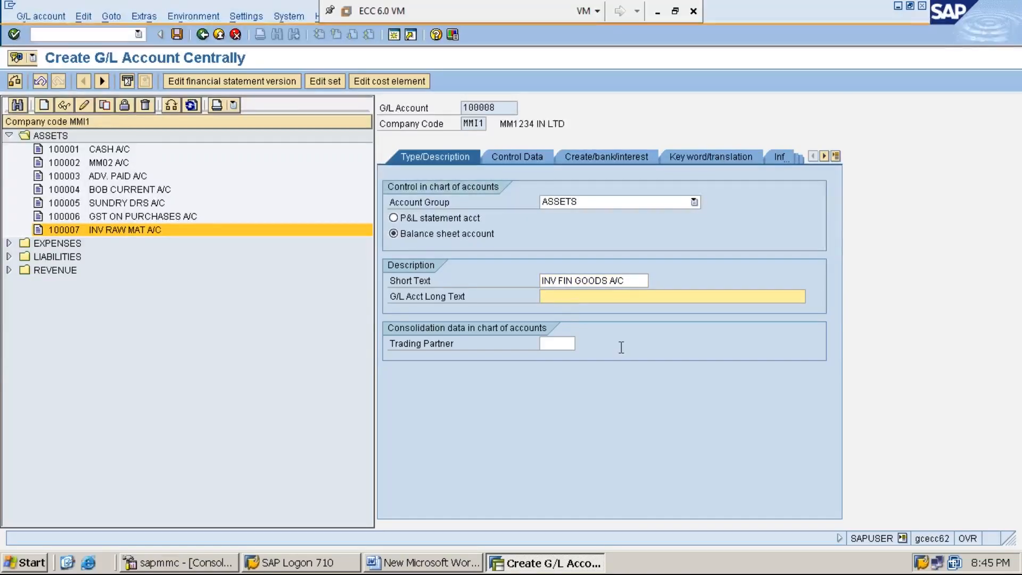
{"action": "type", "text": "INVENTORY FINISHED GOODS ACCOUNT"}
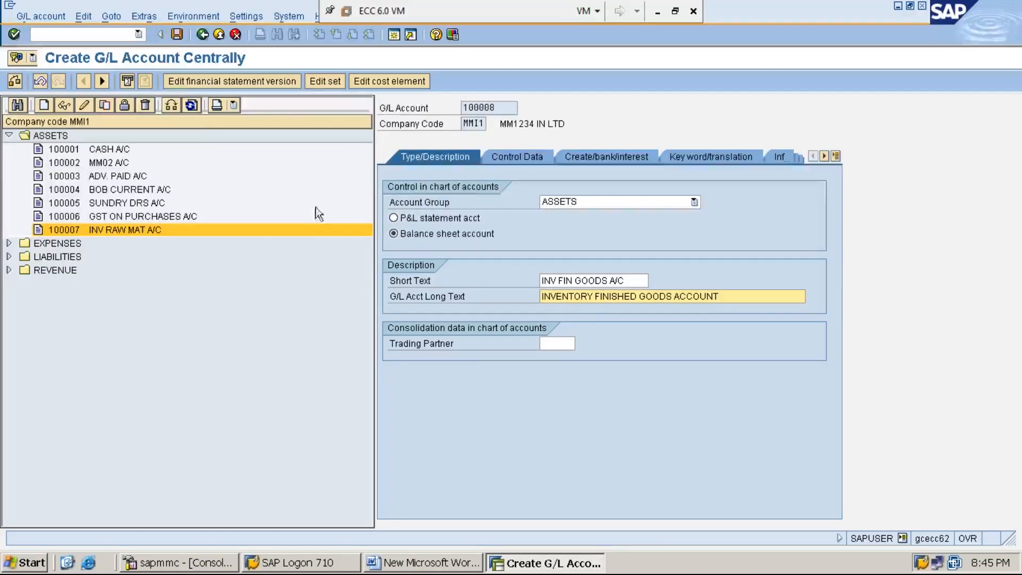
{"action": "left_click", "coordinate": [177, 35]}
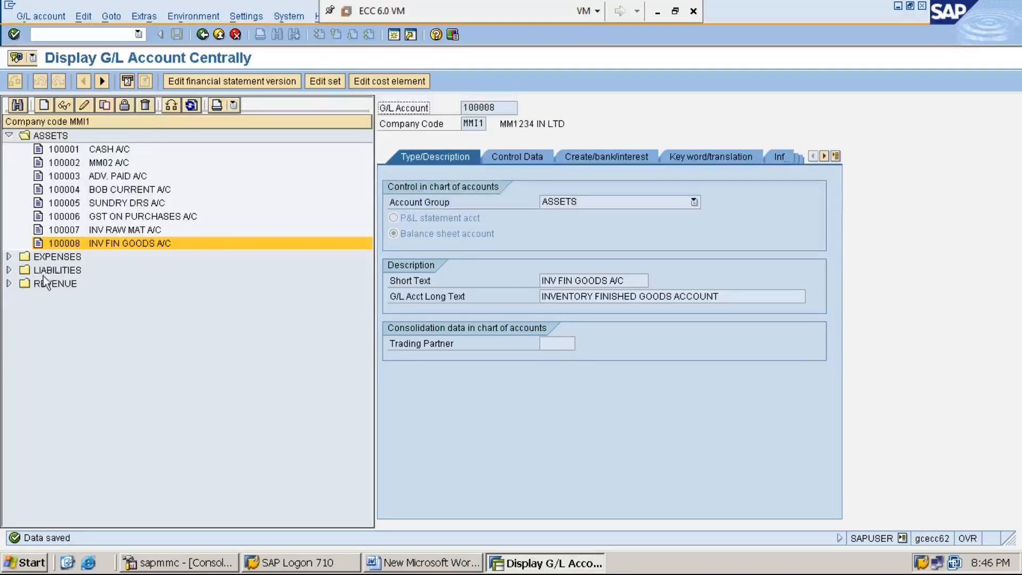
- Expand the LIABILITIES group to check its account numbers, and start creating G/L account 200006 in company code MMI1
{"action": "left_click", "coordinate": [59, 272]}
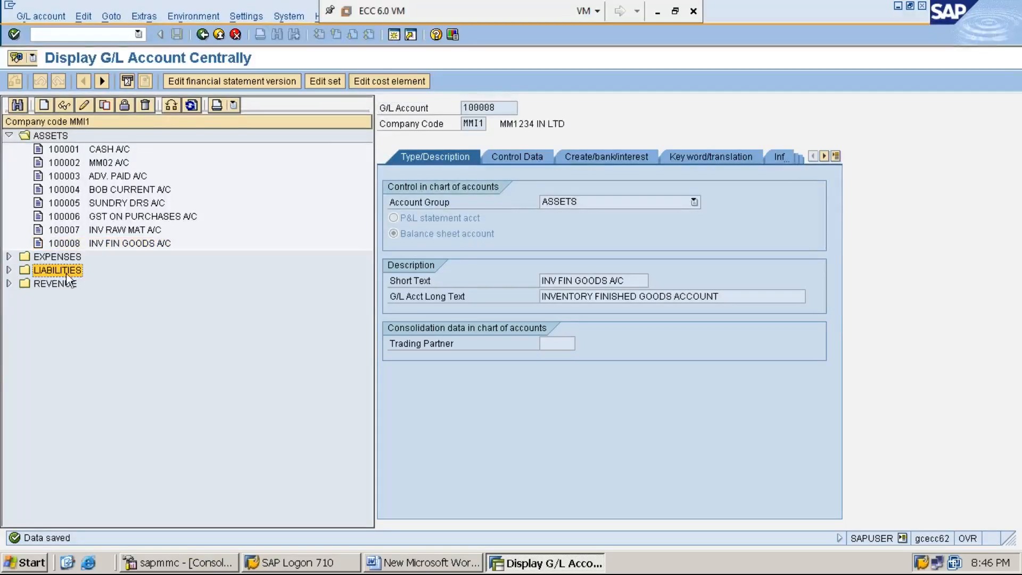
{"action": "left_click", "coordinate": [9, 270]}
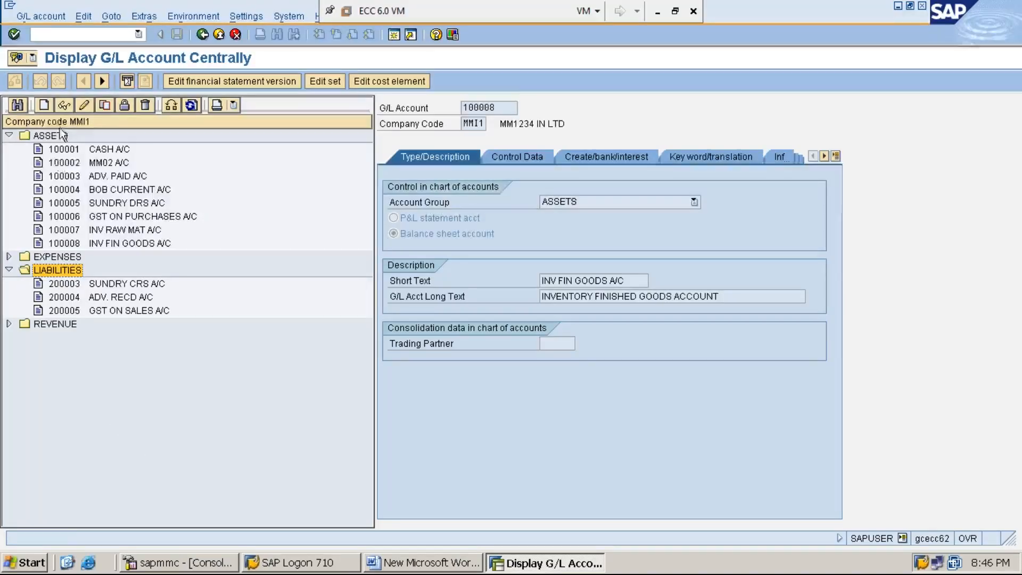
{"action": "left_click", "coordinate": [43, 106]}
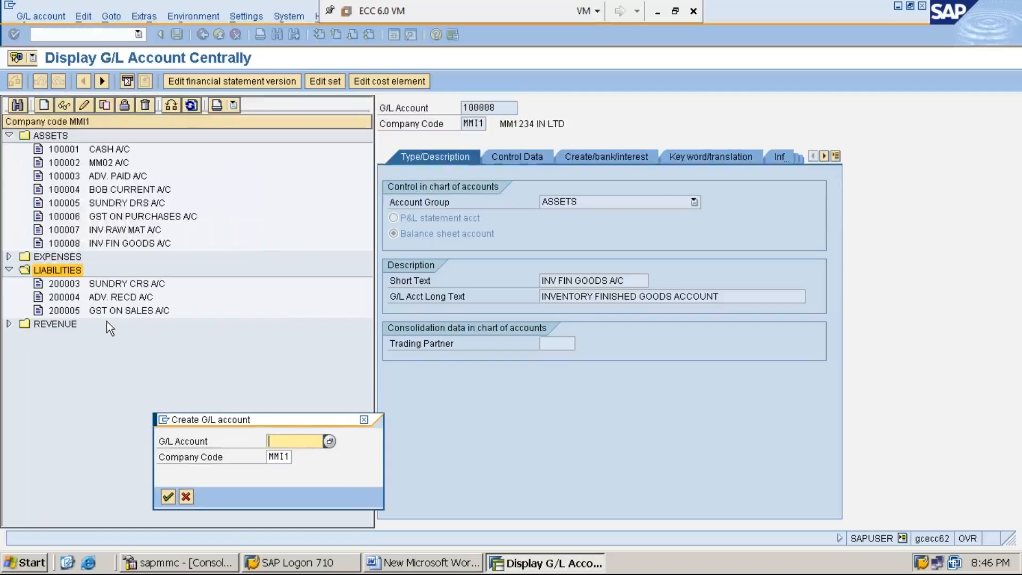
{"action": "type", "text": "200006"}
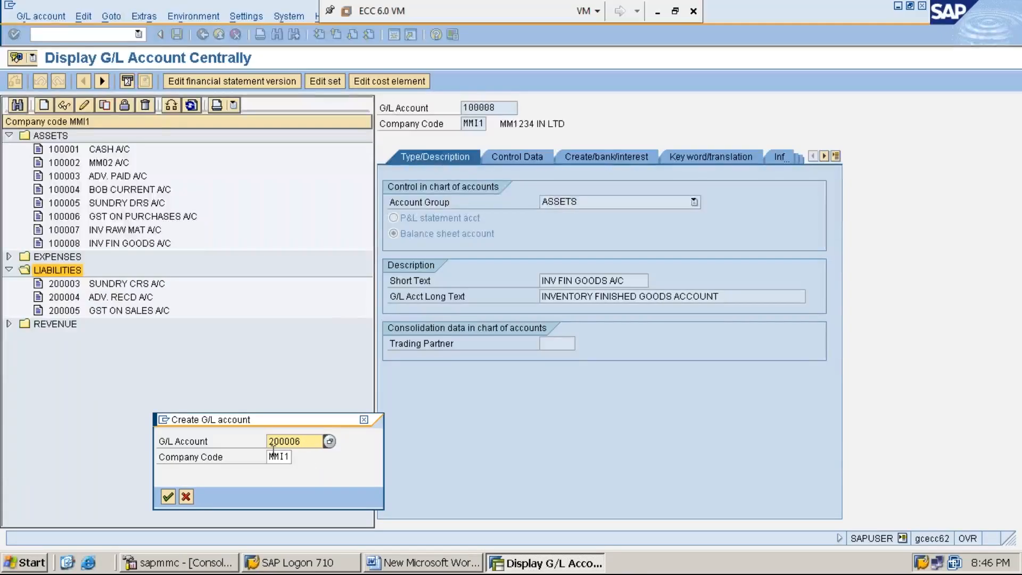
{"action": "key", "text": "Tab"}
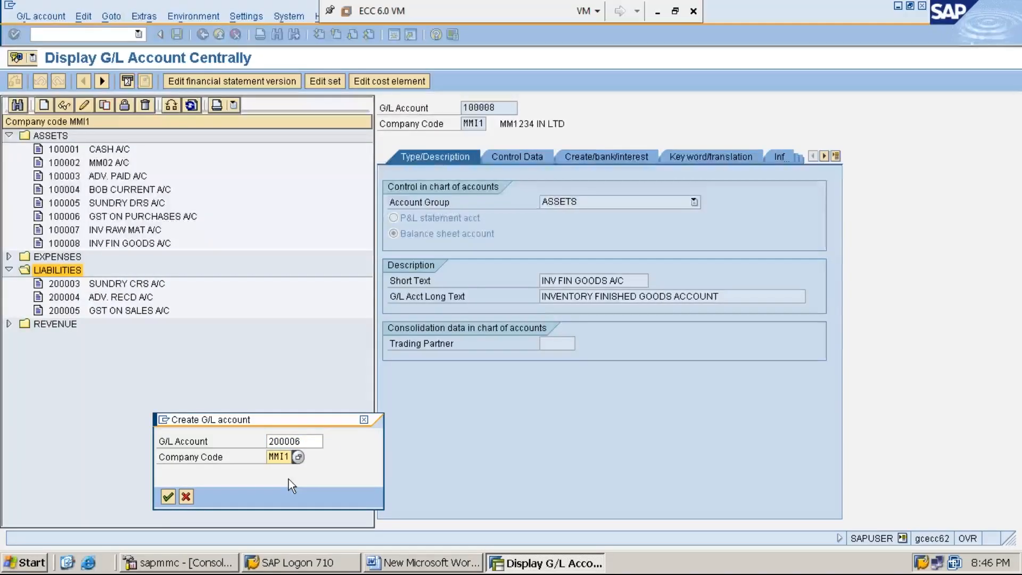
{"action": "left_click_drag", "start_coordinate": [305, 420], "coordinate": [295, 298]}
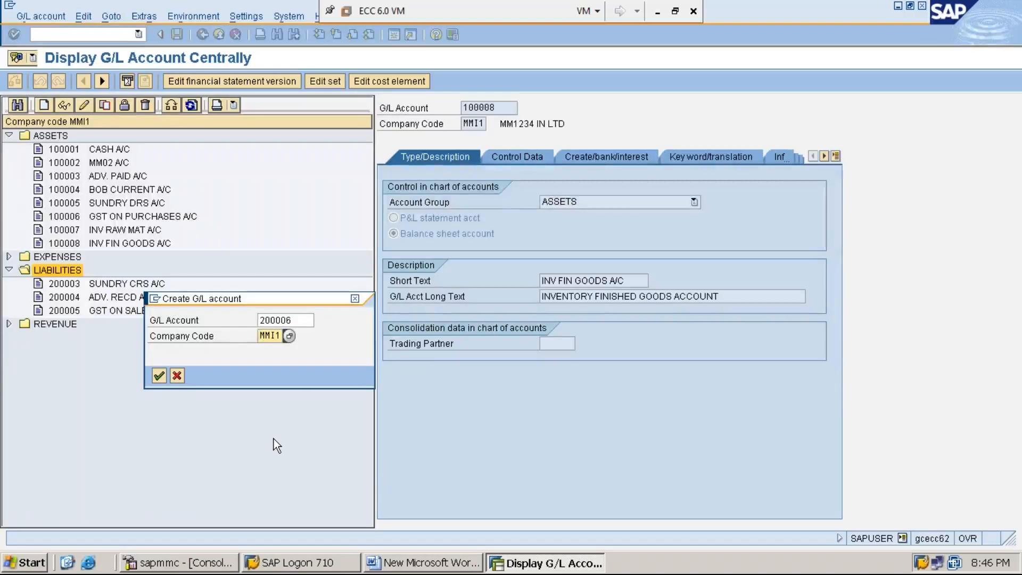
{"action": "key", "text": "End"}
{"action": "key", "text": "Return"}
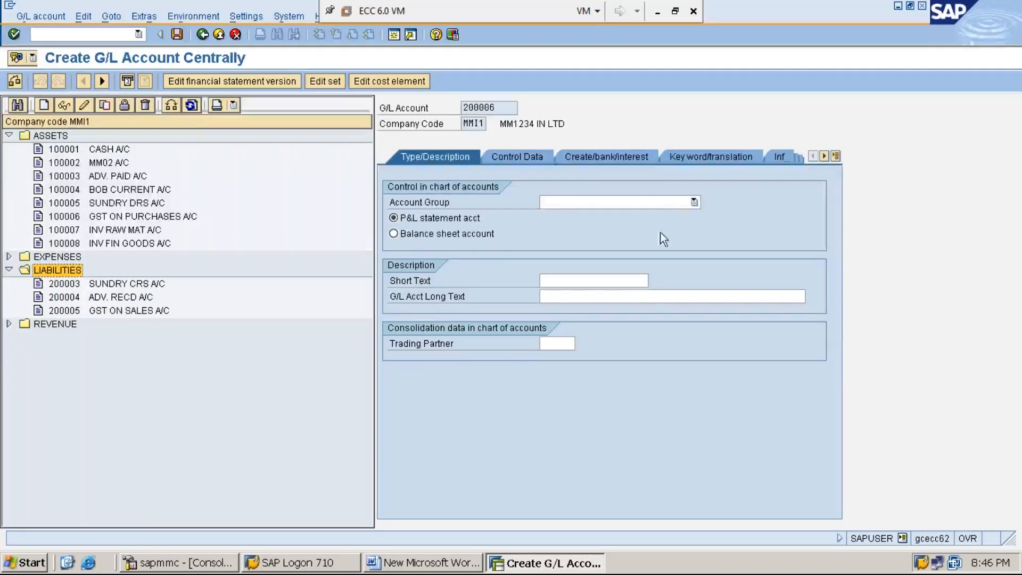
- Assign account 200006 to the LIABILITIES account group and classify it as a balance sheet account
{"action": "left_click", "coordinate": [685, 202]}
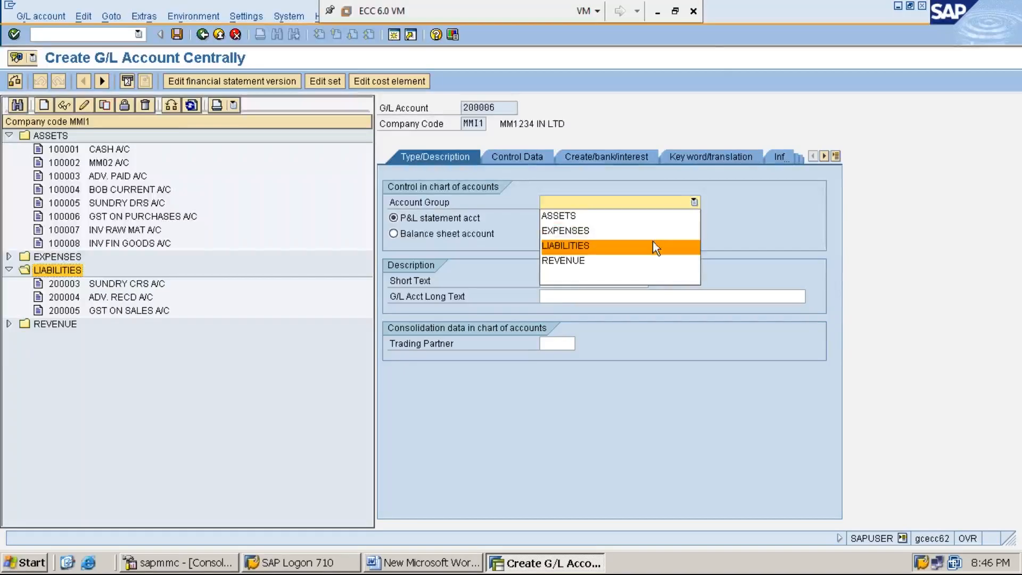
{"action": "left_click", "coordinate": [653, 244]}
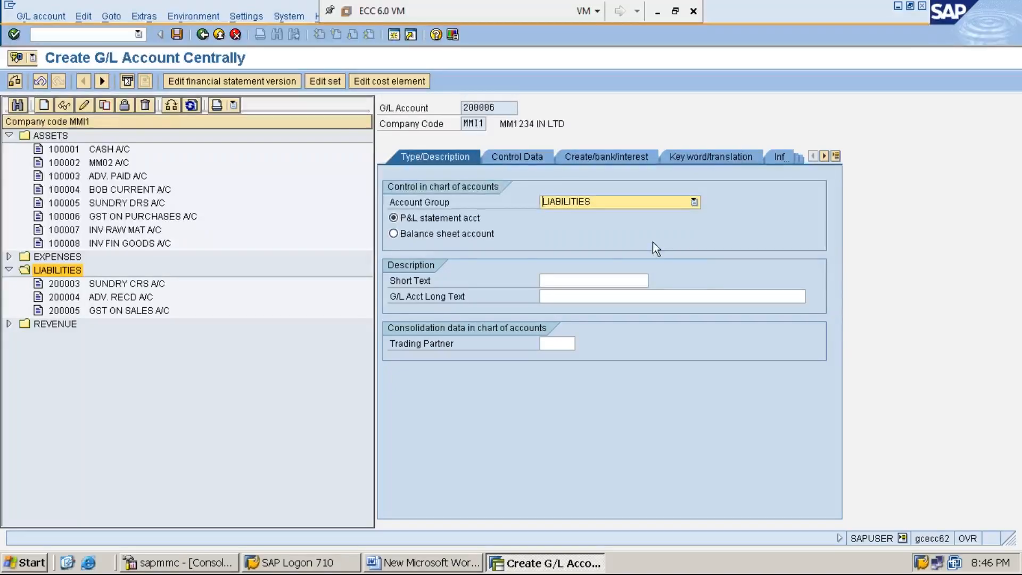
{"action": "left_click", "coordinate": [446, 234]}
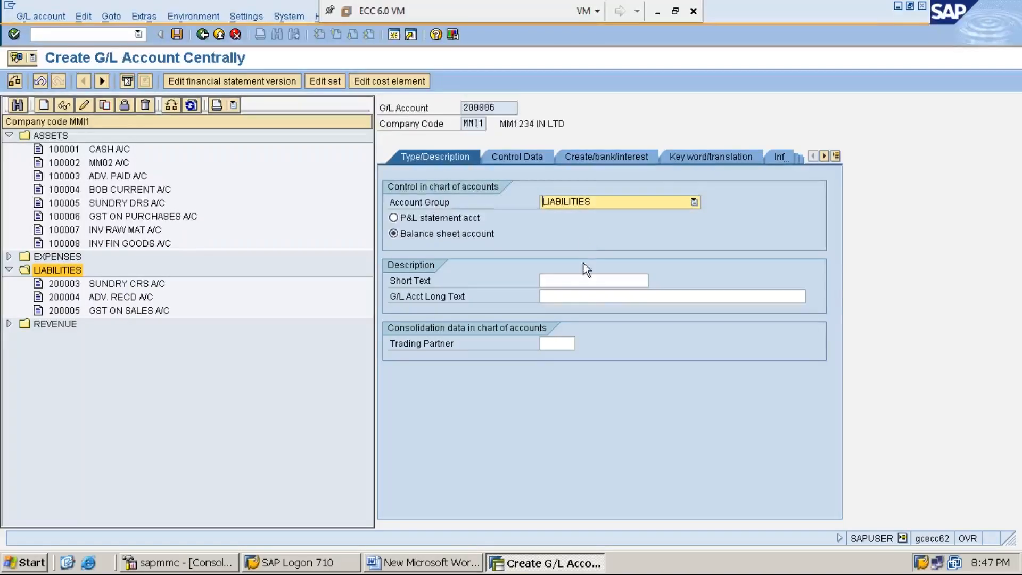
- Set the short text of G/L account 200006 to GR/IR CLG A/C
{"action": "left_click", "coordinate": [582, 281]}
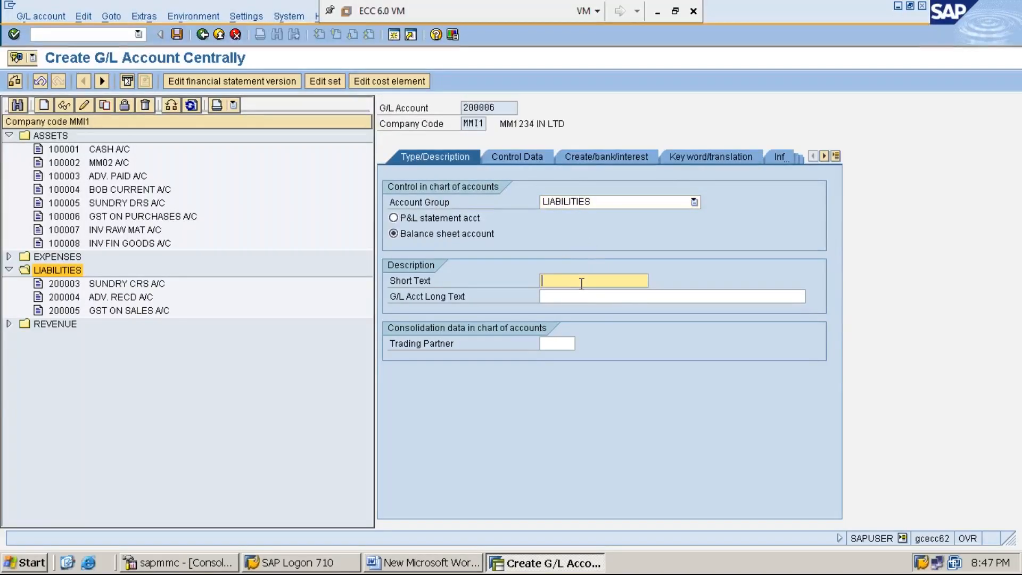
{"action": "type", "text": "GR/"}
{"action": "type", "text": "I"}
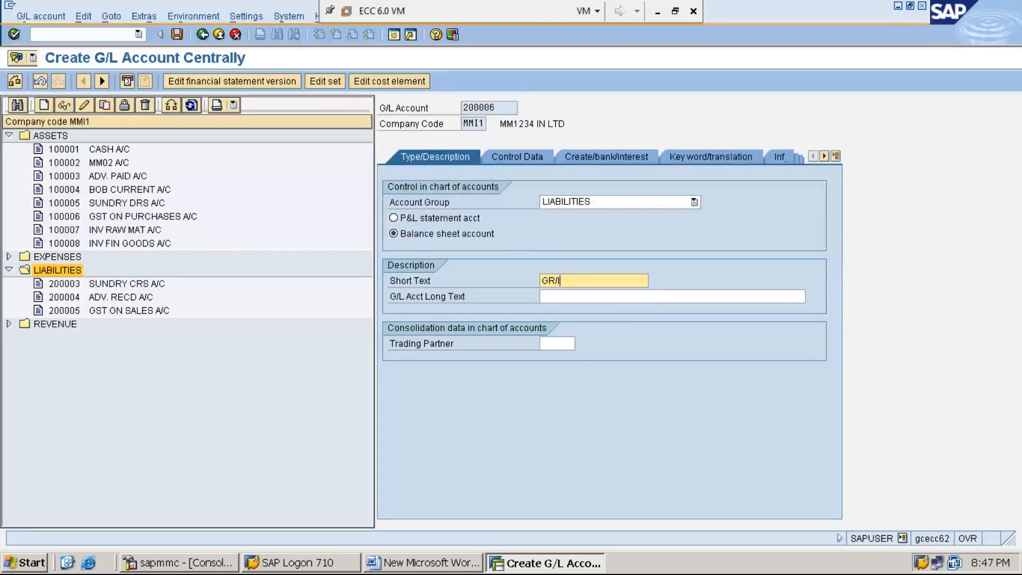
{"action": "type", "text": "R"}
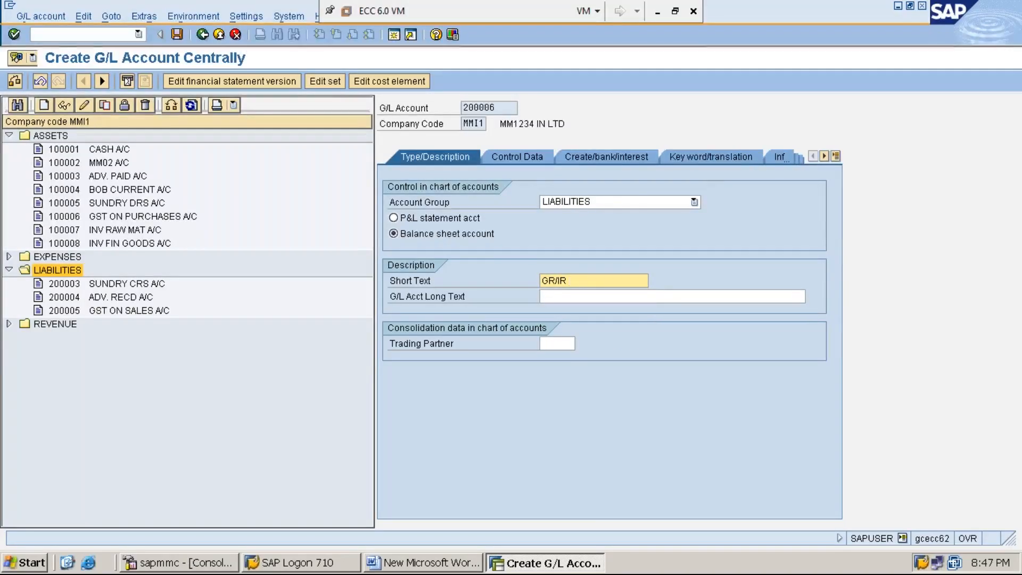
{"action": "type", "text": " CLG A/C"}
- Enter GOODS RECEIPT / INVOICE RECEIPT CLEARING ACCOUNT as the G/L account's long text
{"action": "left_click", "coordinate": [583, 302]}
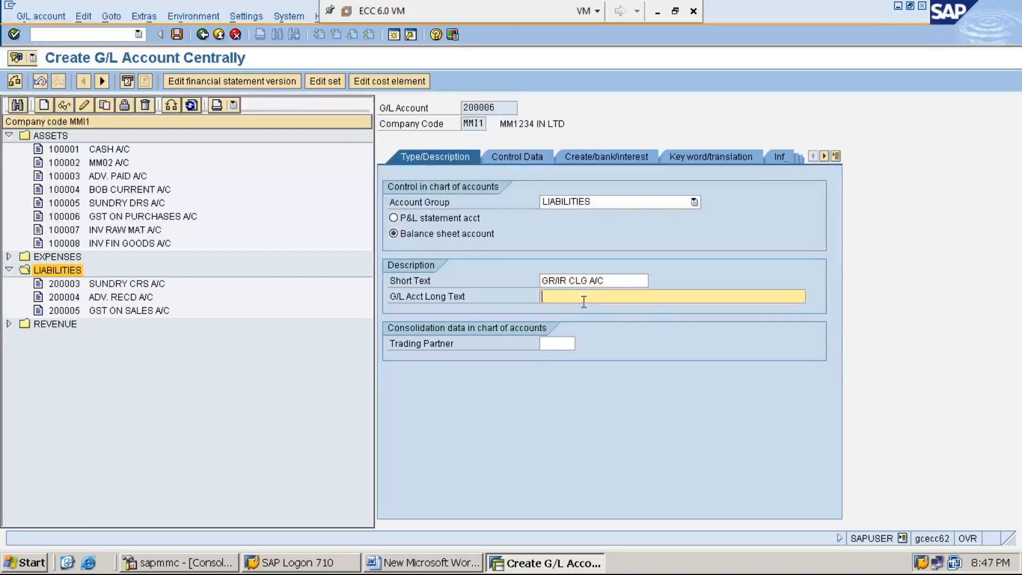
{"action": "type", "text": "GOODS RECE"}
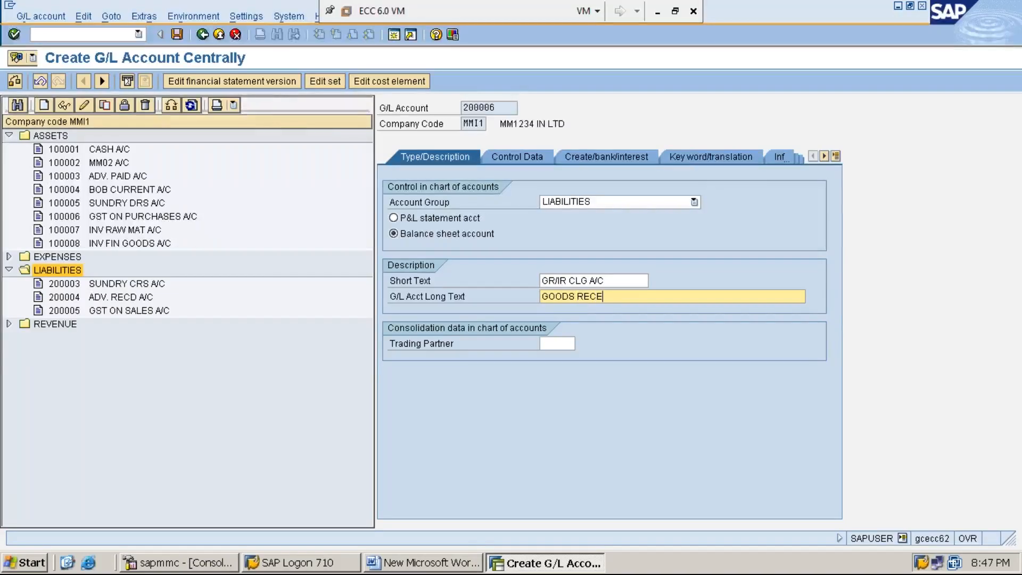
{"action": "type", "text": "IP"}
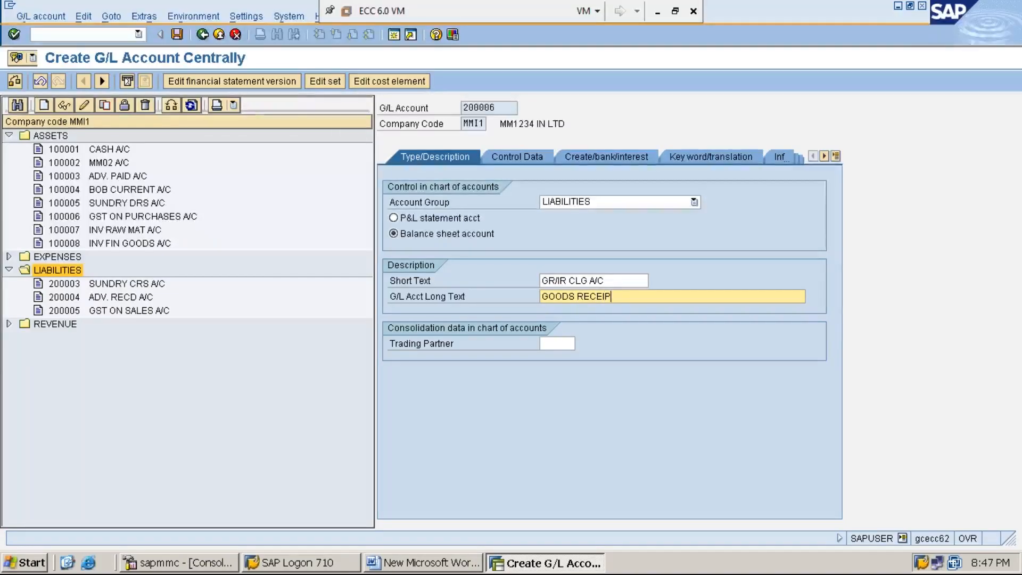
{"action": "type", "text": "T/IN"}
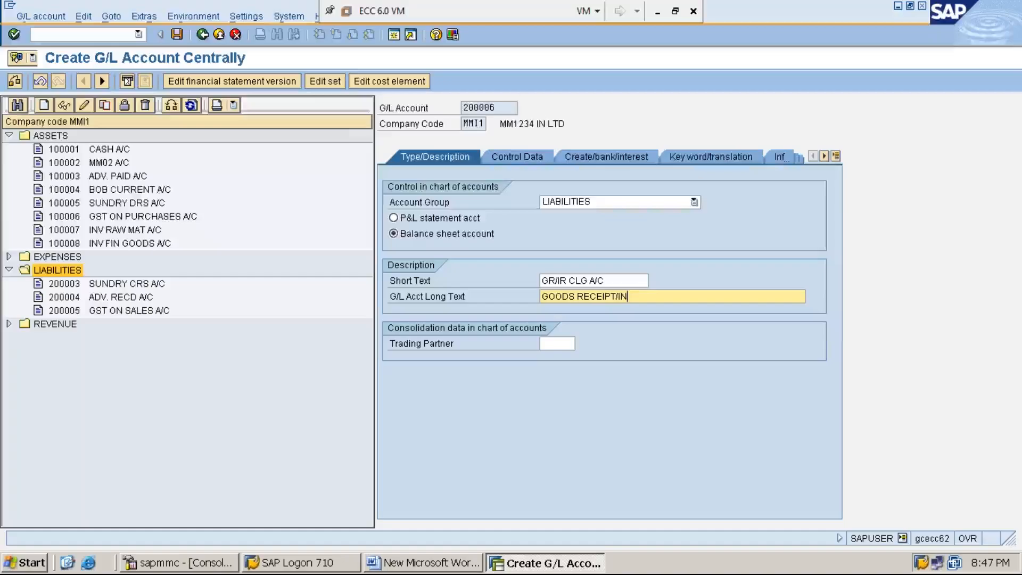
{"action": "type", "text": "VOICE RECE"}
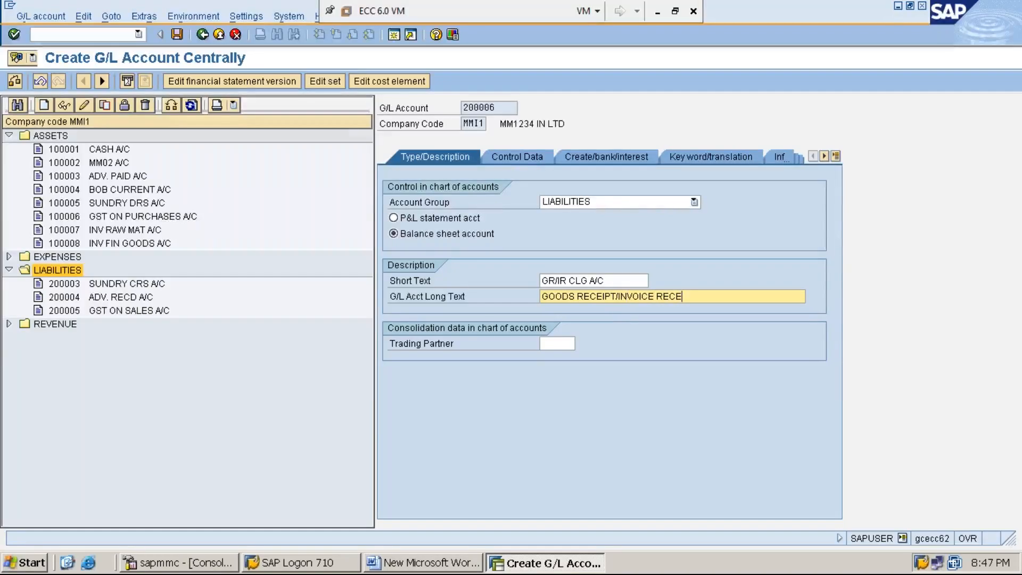
{"action": "type", "text": "IPT CL"}
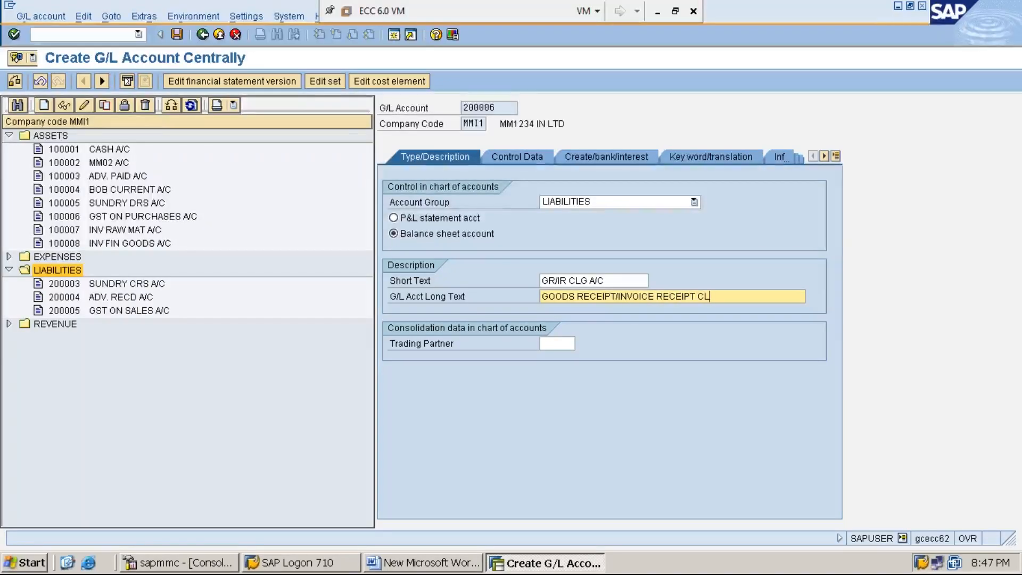
{"action": "type", "text": "EARIN"}
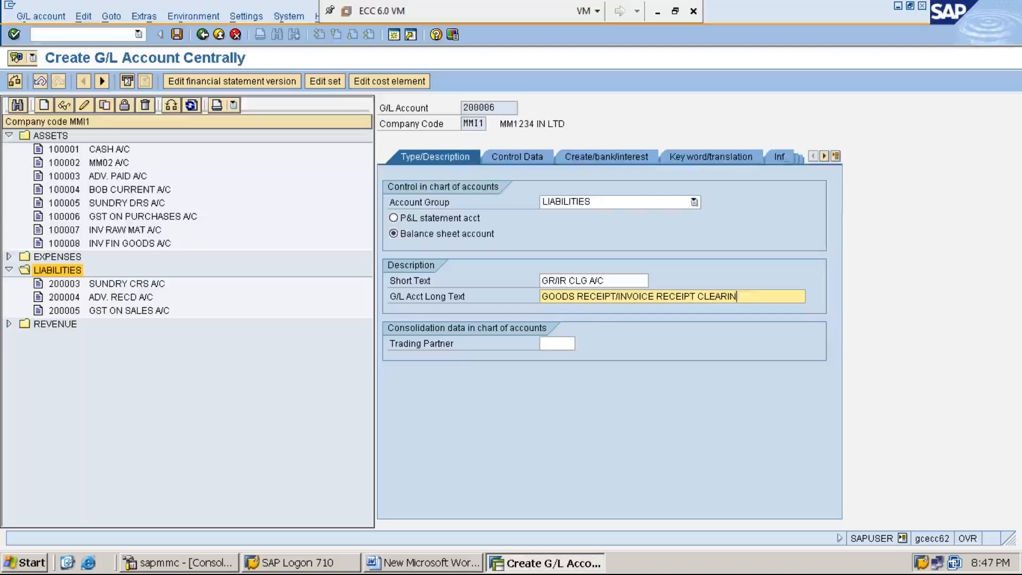
{"action": "type", "text": "G ACCOUNT"}
{"action": "key", "text": "Right"}
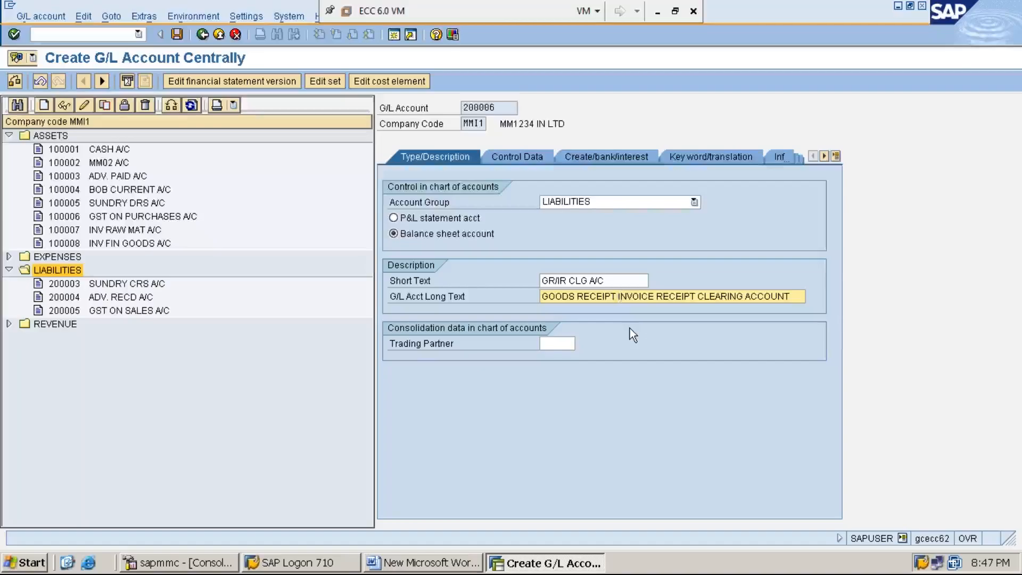
{"action": "type", "text": "INVOIC"}
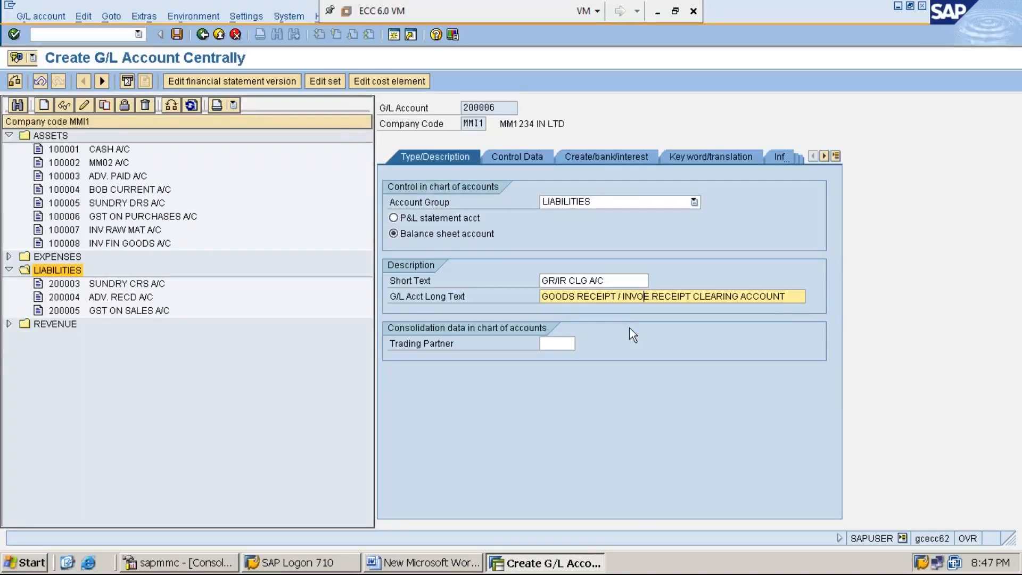
{"action": "type", "text": "E RECEIP"}
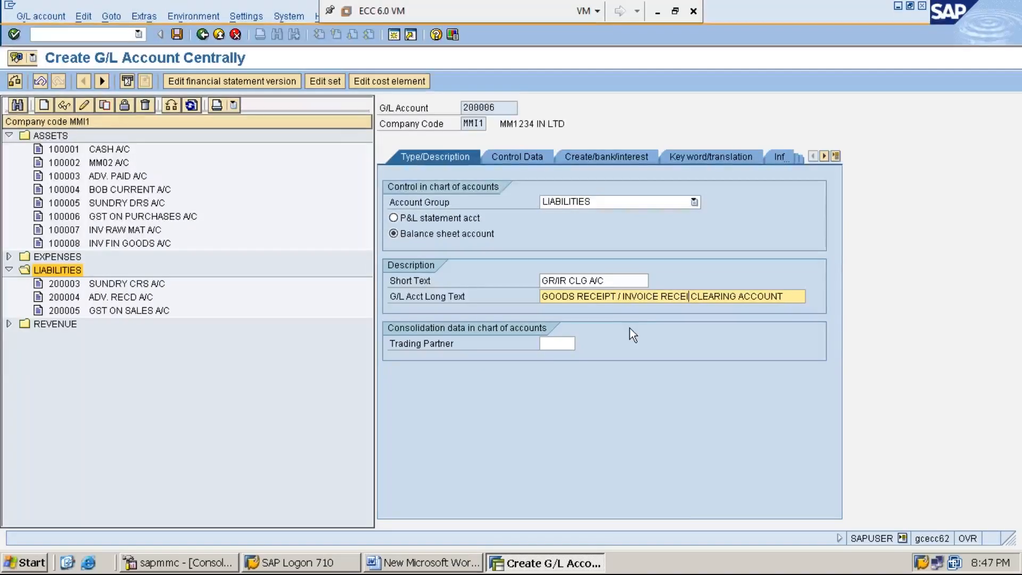
{"action": "type", "text": "T CLEAR"}
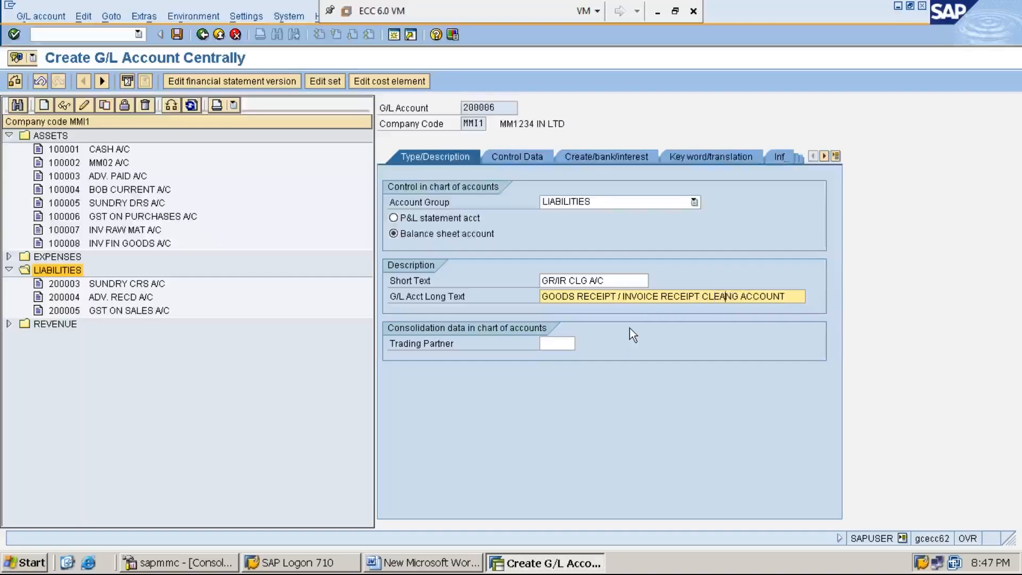
{"action": "type", "text": "ING ACCOU"}
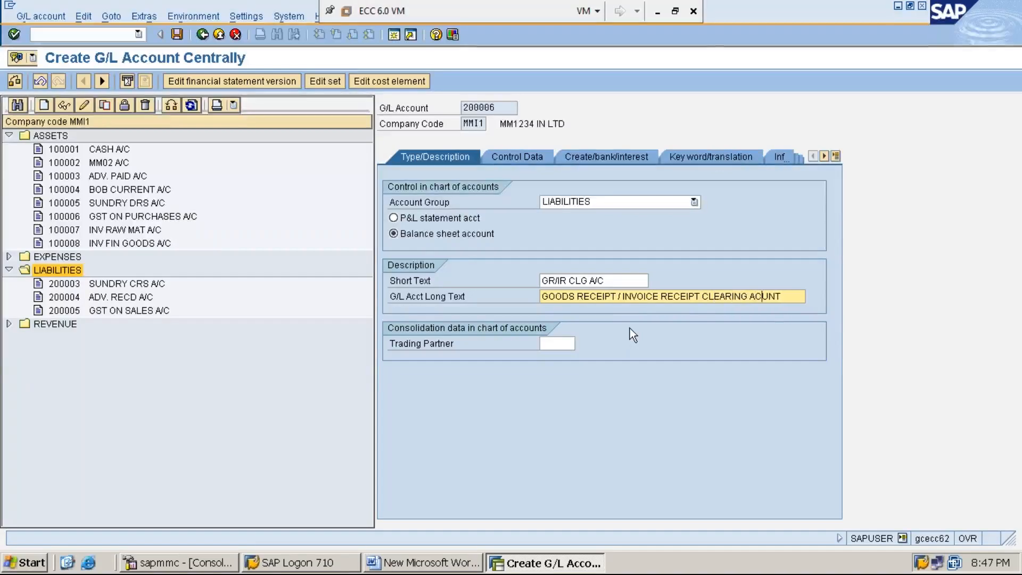
{"action": "type", "text": "NT"}
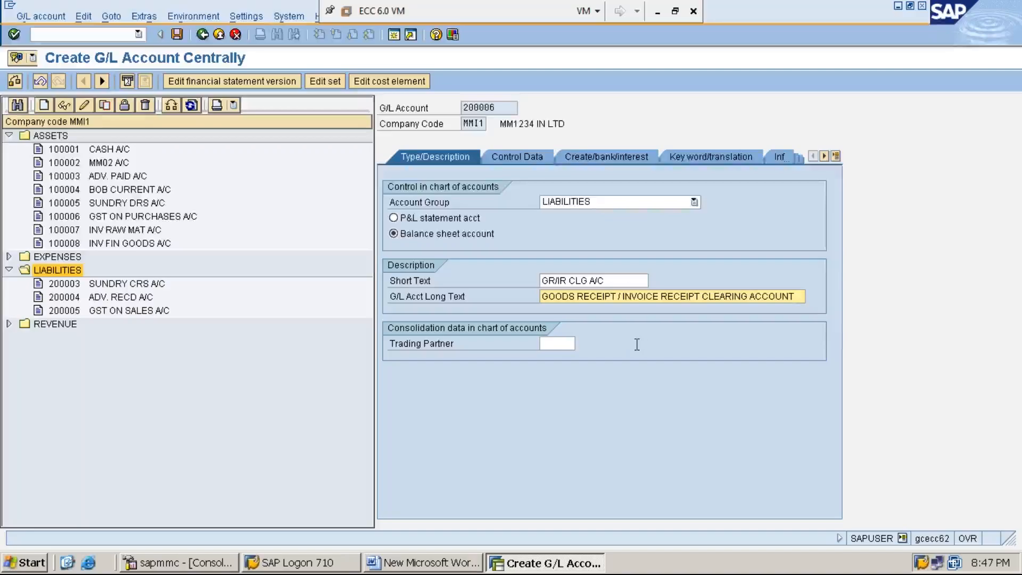
- In the account's control data, enable only balances in local currency, allow only input tax (category -), and permit posting without tax
{"action": "left_click", "coordinate": [513, 157]}
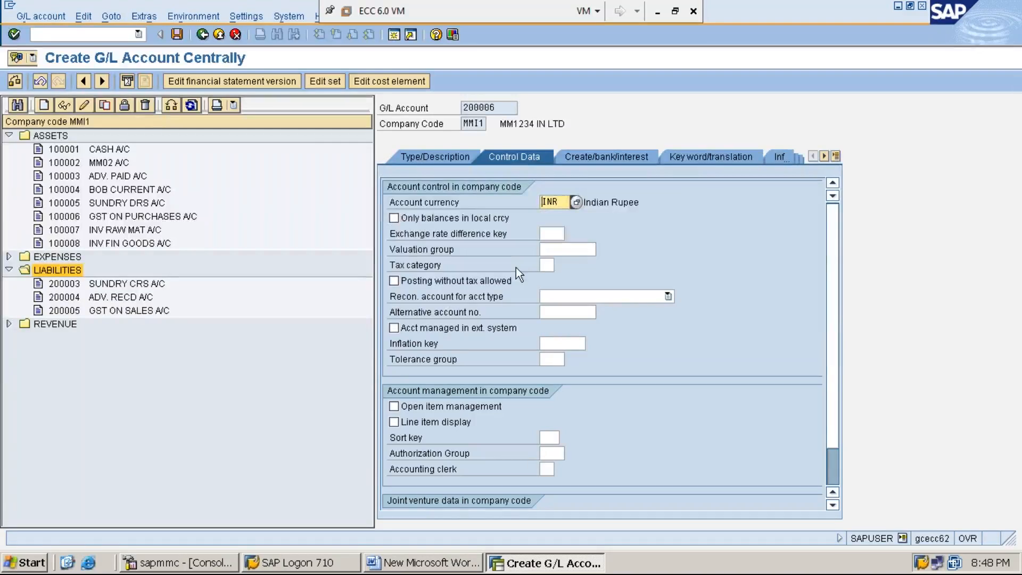
{"action": "left_click", "coordinate": [395, 219]}
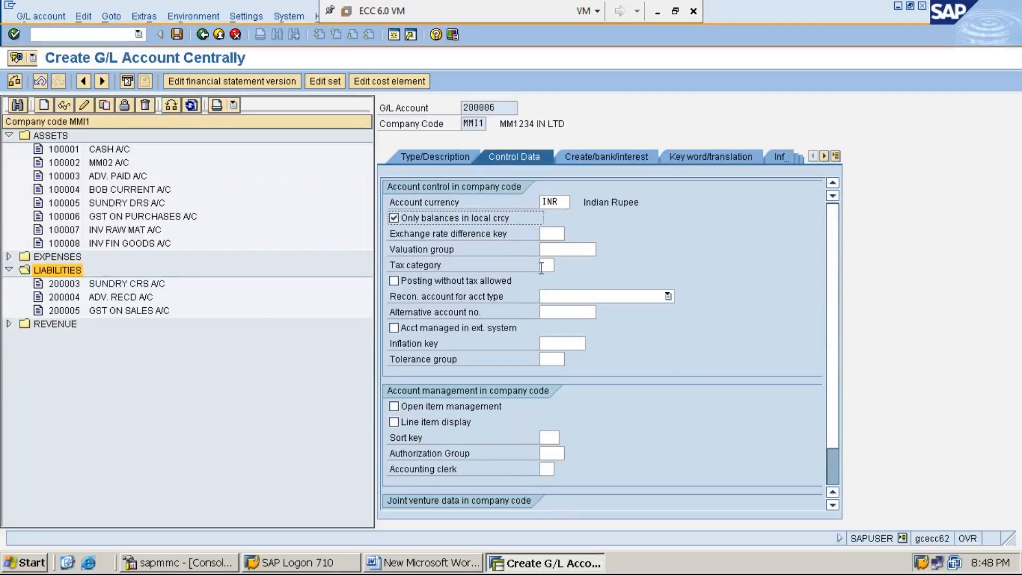
{"action": "left_click", "coordinate": [546, 266]}
{"action": "left_click", "coordinate": [561, 265]}
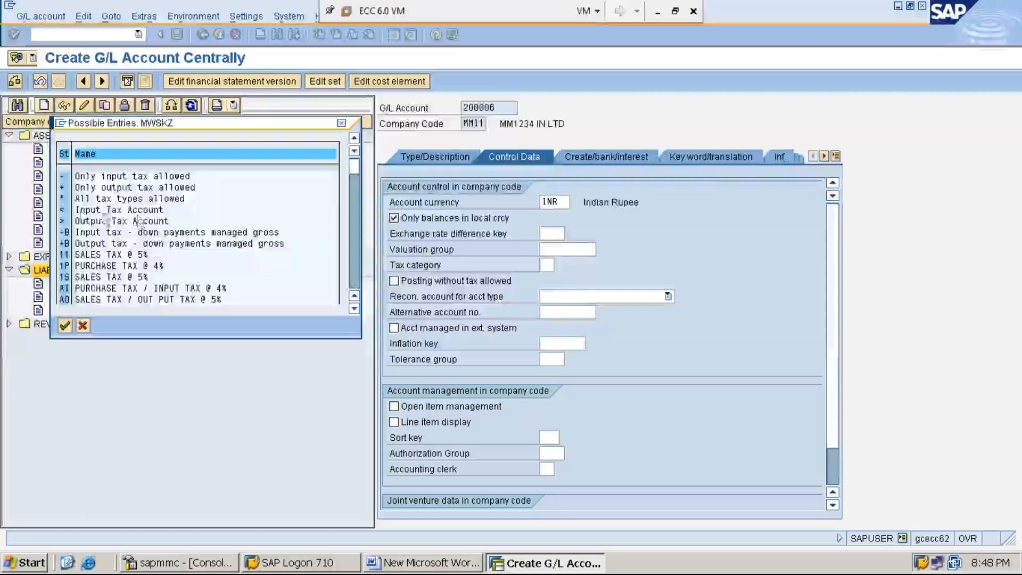
{"action": "double_click", "coordinate": [133, 177]}
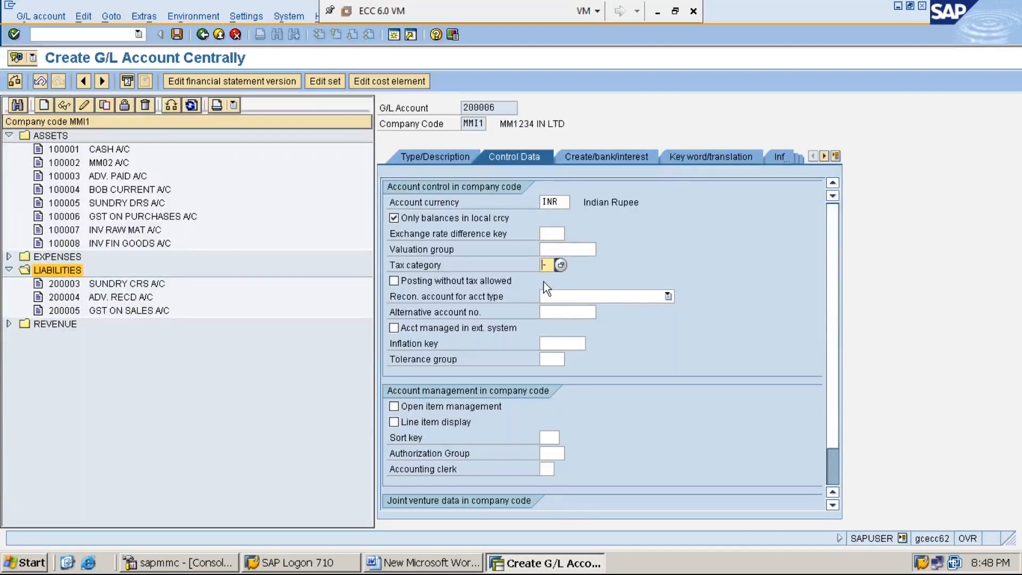
{"action": "left_click", "coordinate": [394, 281]}
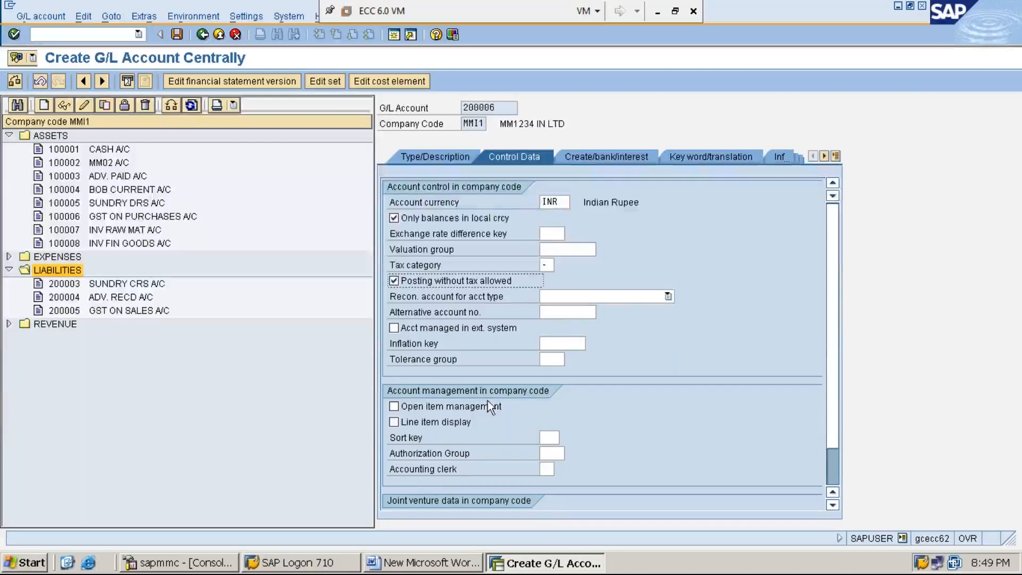
- Enable open item management and line item display for the account, with sort key 014 (Purchase order)
{"action": "left_click", "coordinate": [394, 407]}
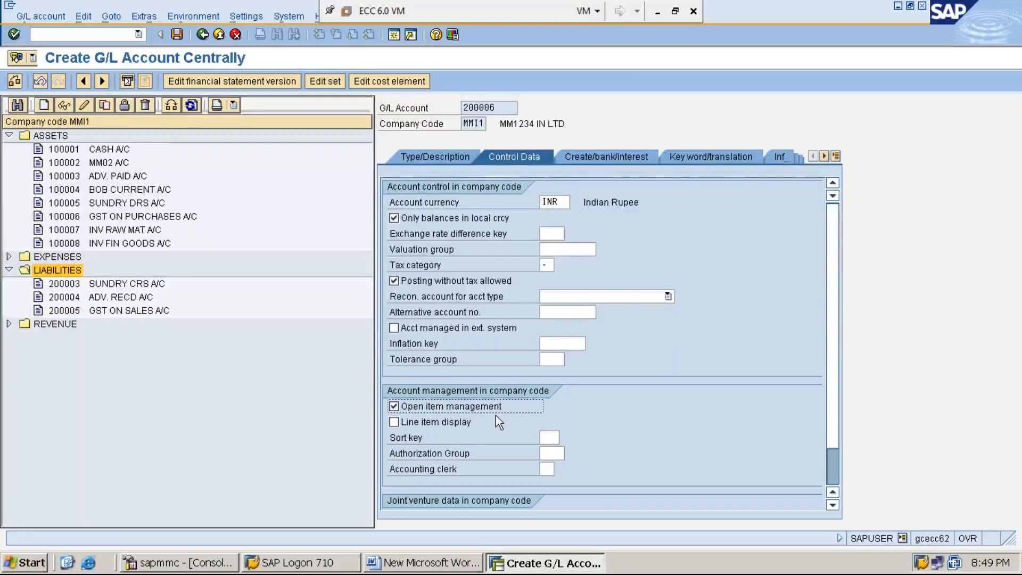
{"action": "left_click", "coordinate": [397, 419]}
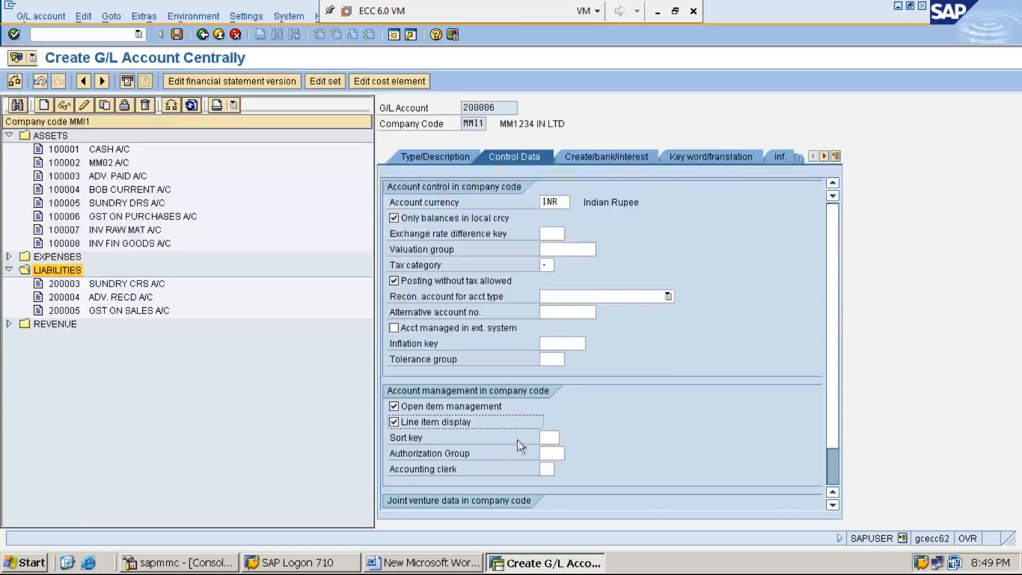
{"action": "left_click", "coordinate": [547, 437]}
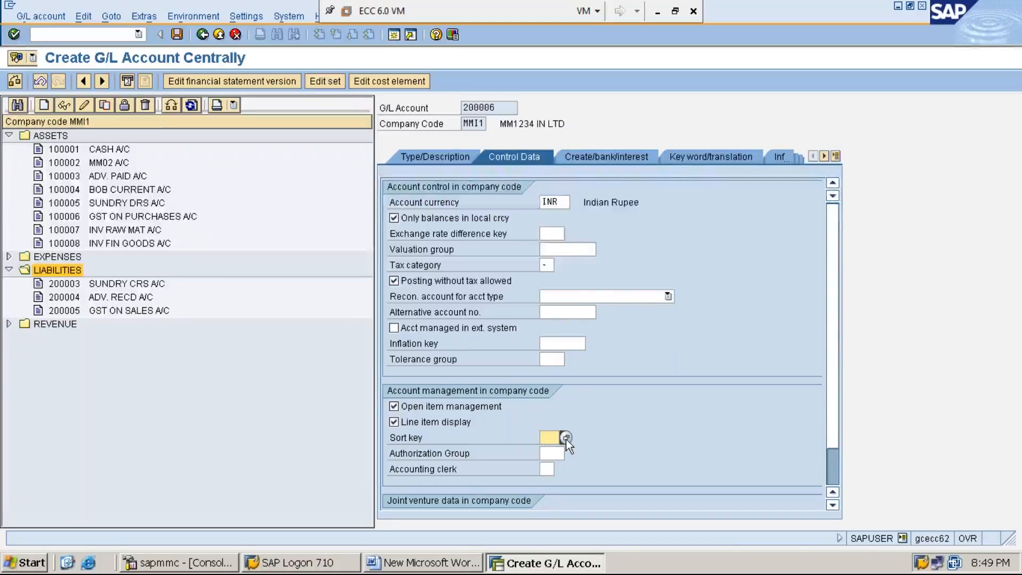
{"action": "left_click", "coordinate": [566, 439]}
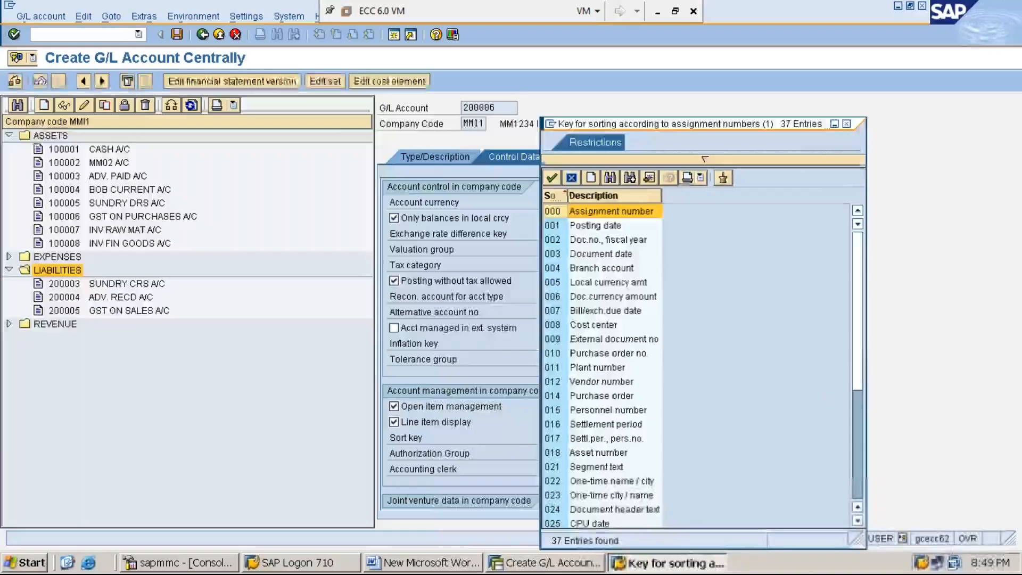
{"action": "left_click", "coordinate": [591, 395]}
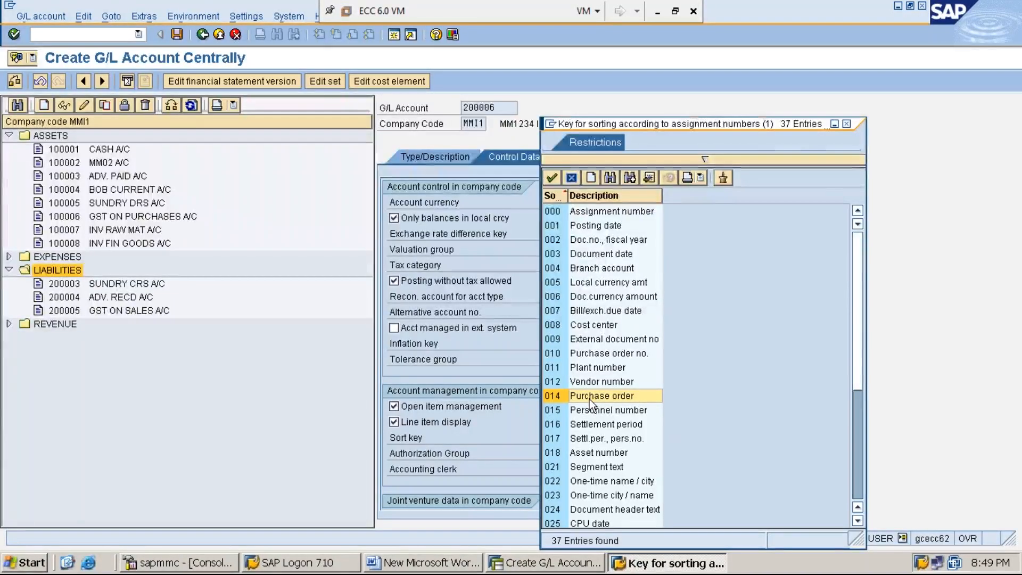
{"action": "double_click", "coordinate": [589, 398]}
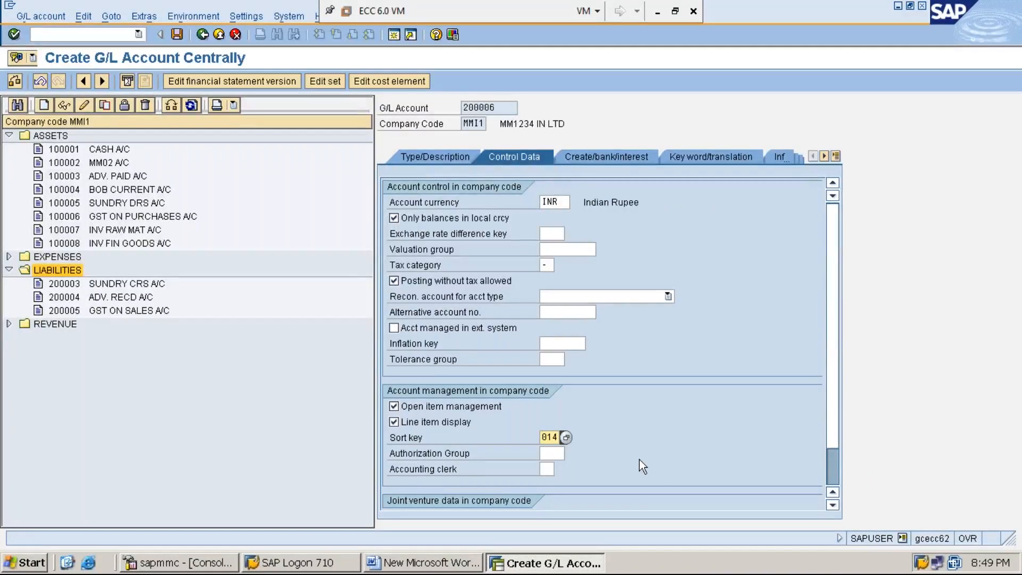
- Assign field status group G045 (Goods/invoice received clearing accounts) with automatic posting only, and save account 200006
{"action": "left_click", "coordinate": [608, 160]}
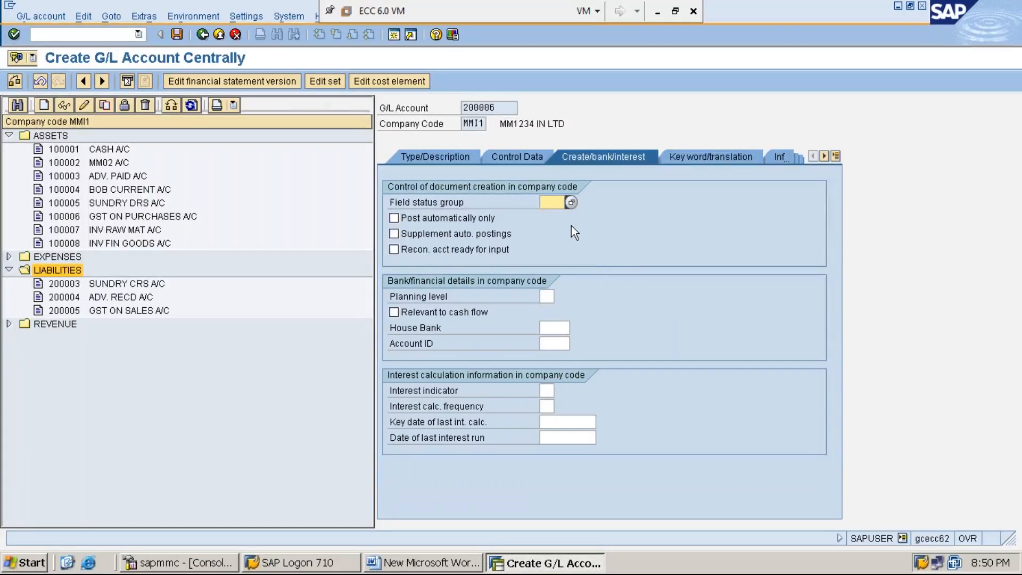
{"action": "type", "text": "G"}
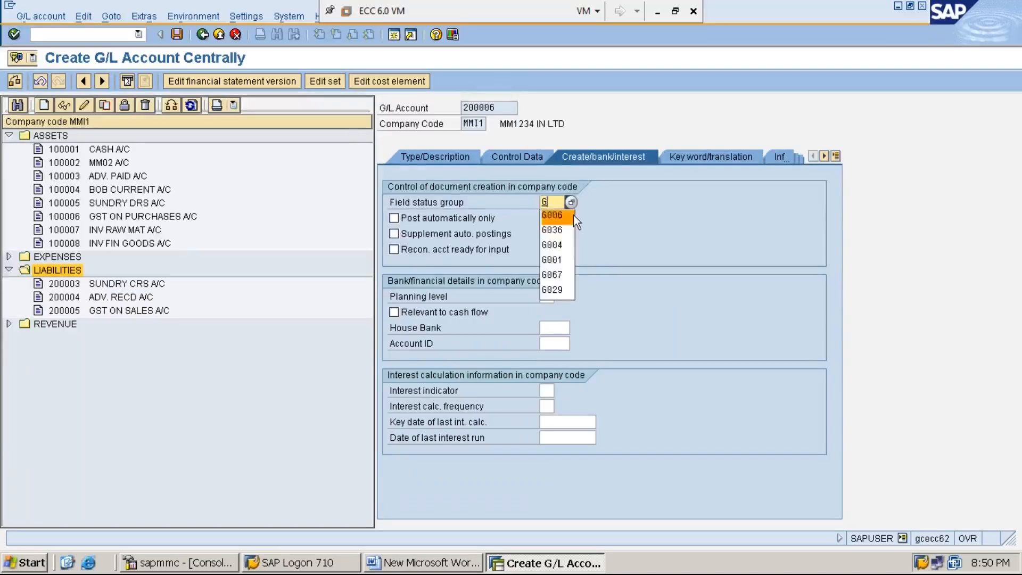
{"action": "type", "text": "045"}
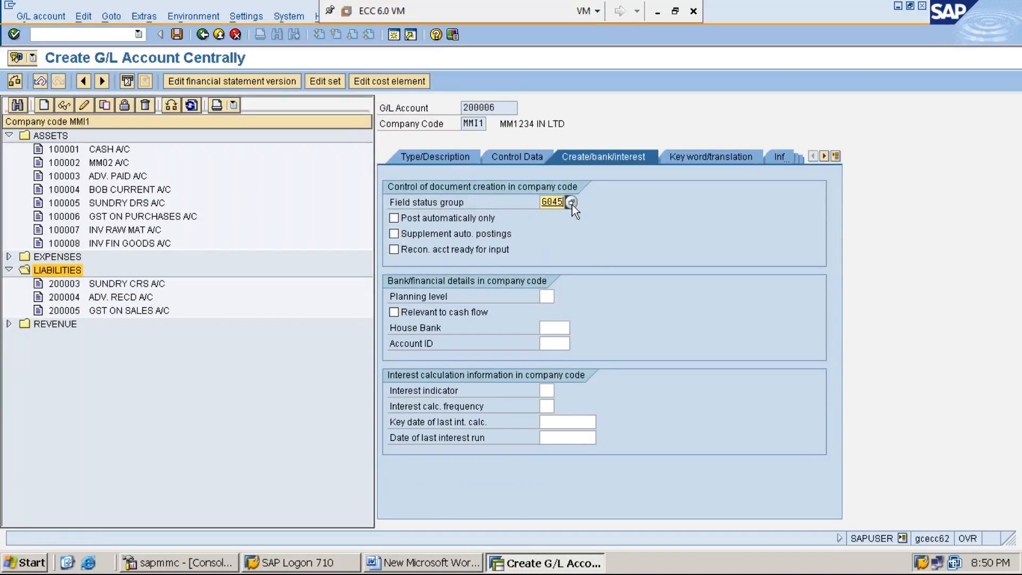
{"action": "left_click", "coordinate": [571, 202]}
{"action": "scroll", "coordinate": [630, 339], "scroll_direction": "down", "scroll_amount": 3}
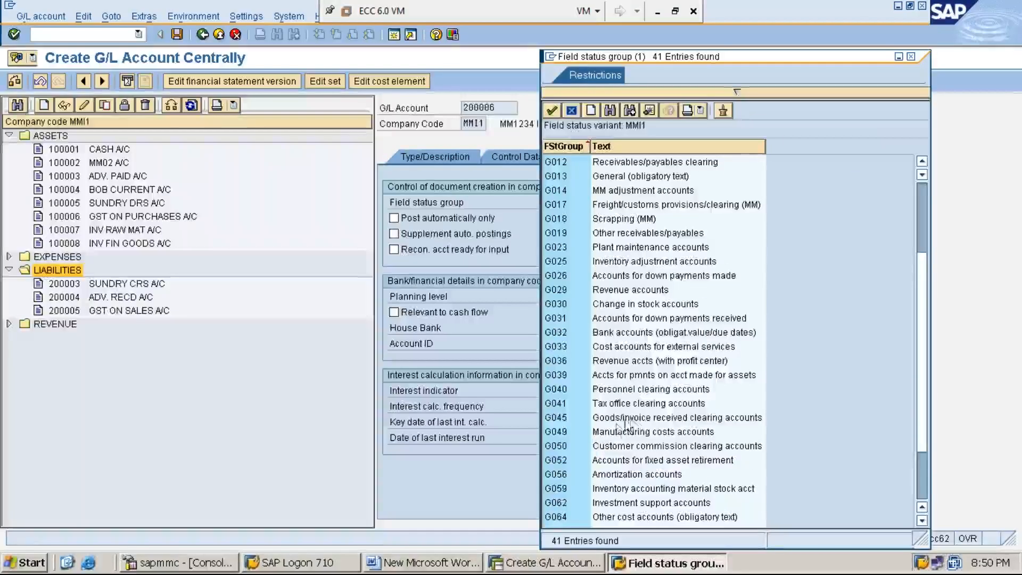
{"action": "left_click", "coordinate": [638, 419]}
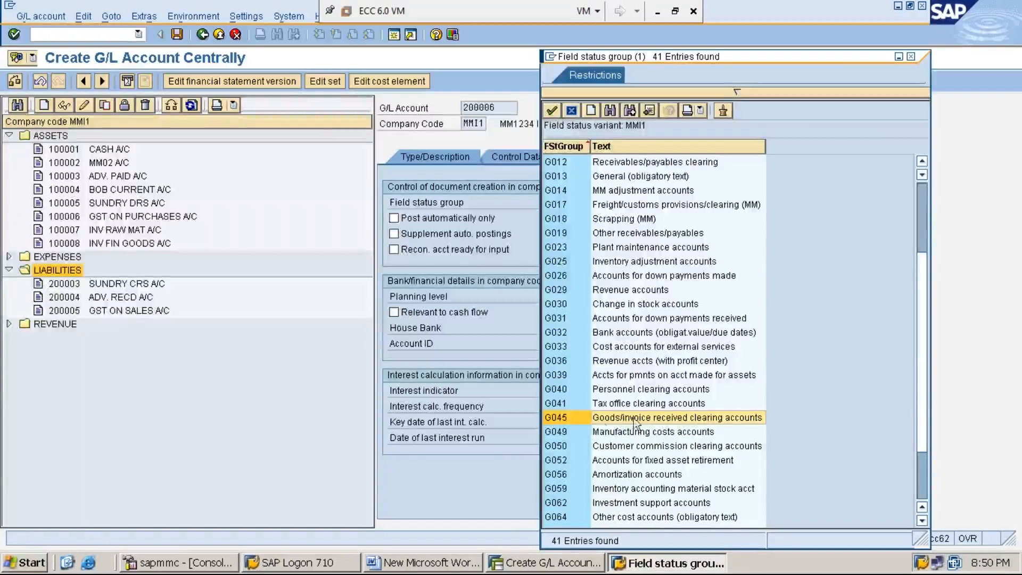
{"action": "double_click", "coordinate": [692, 419]}
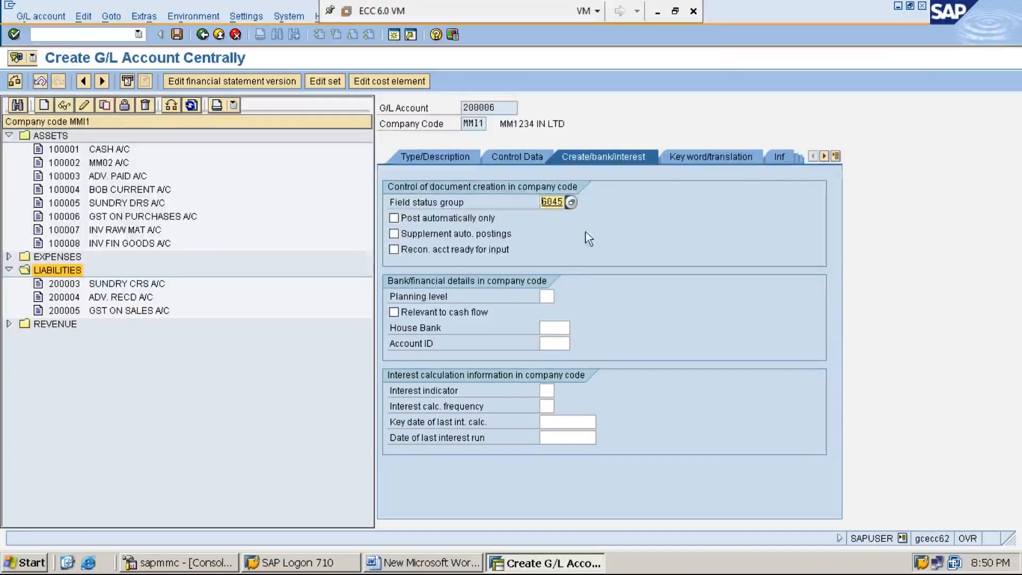
{"action": "left_click", "coordinate": [393, 218]}
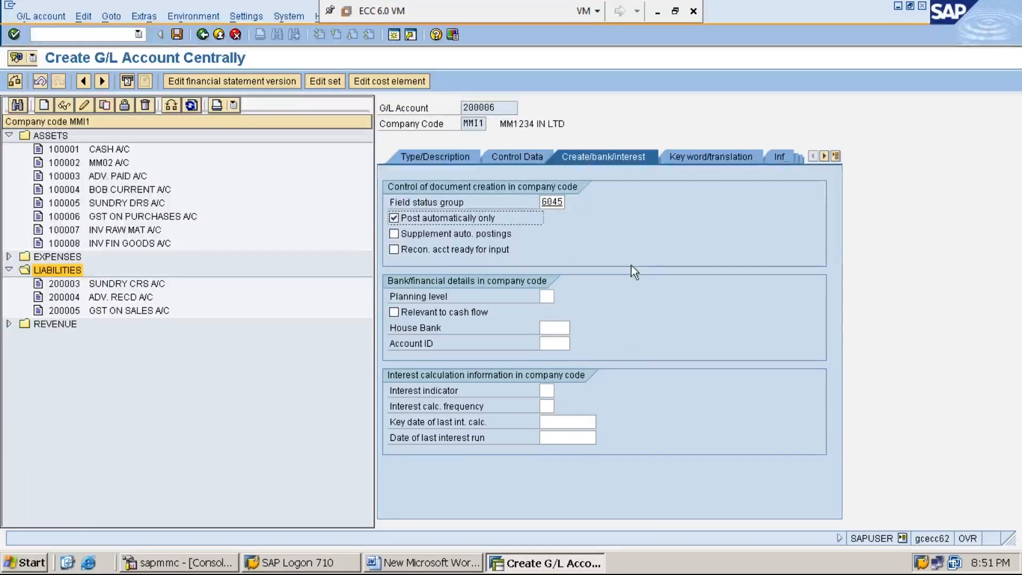
{"action": "left_click", "coordinate": [177, 35]}
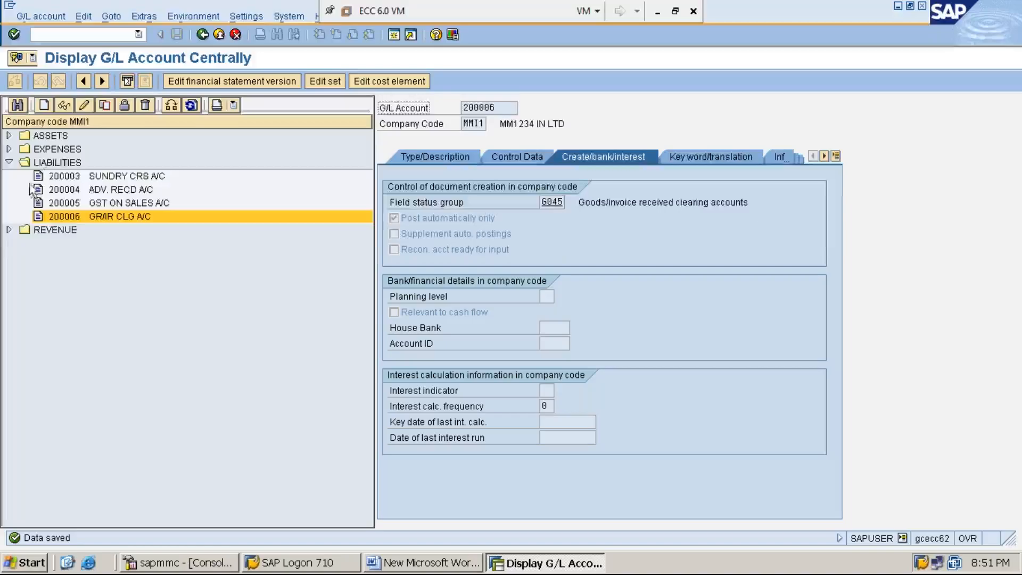
- List the accounts in the EXPENSES group and start creating G/L account 300007 in company code MMI1
{"action": "left_click", "coordinate": [52, 150]}
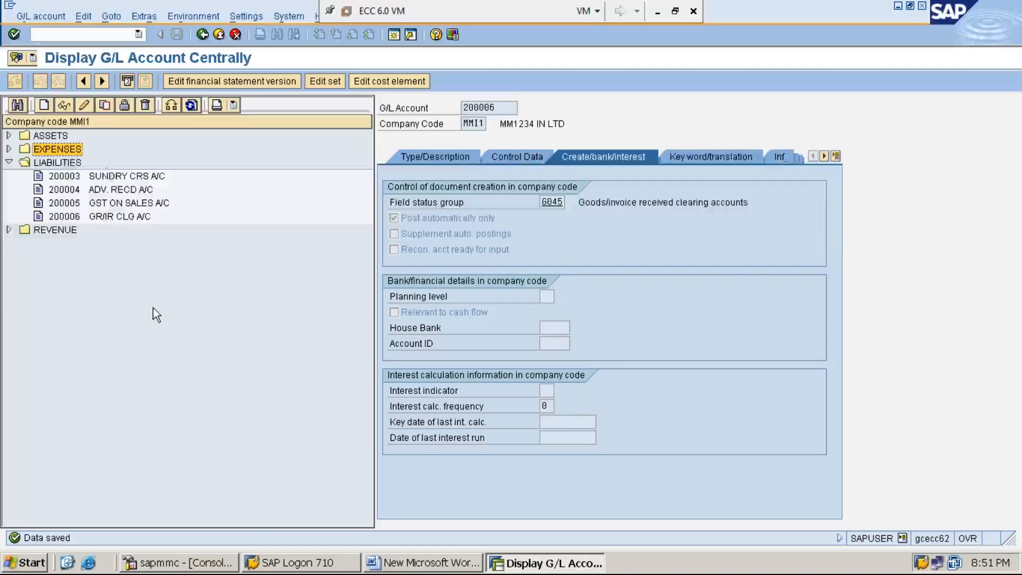
{"action": "left_click", "coordinate": [9, 149]}
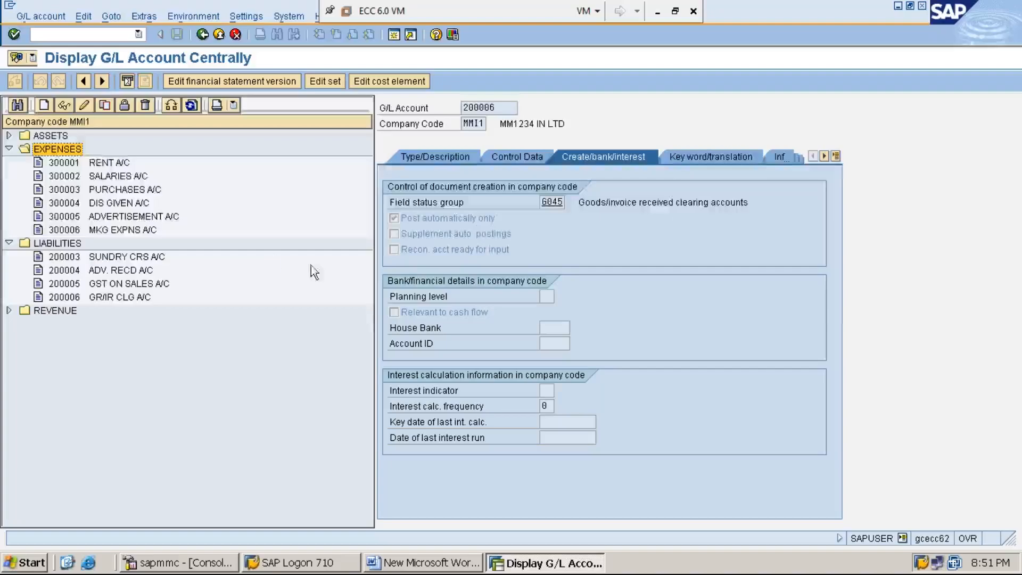
{"action": "left_click", "coordinate": [45, 107]}
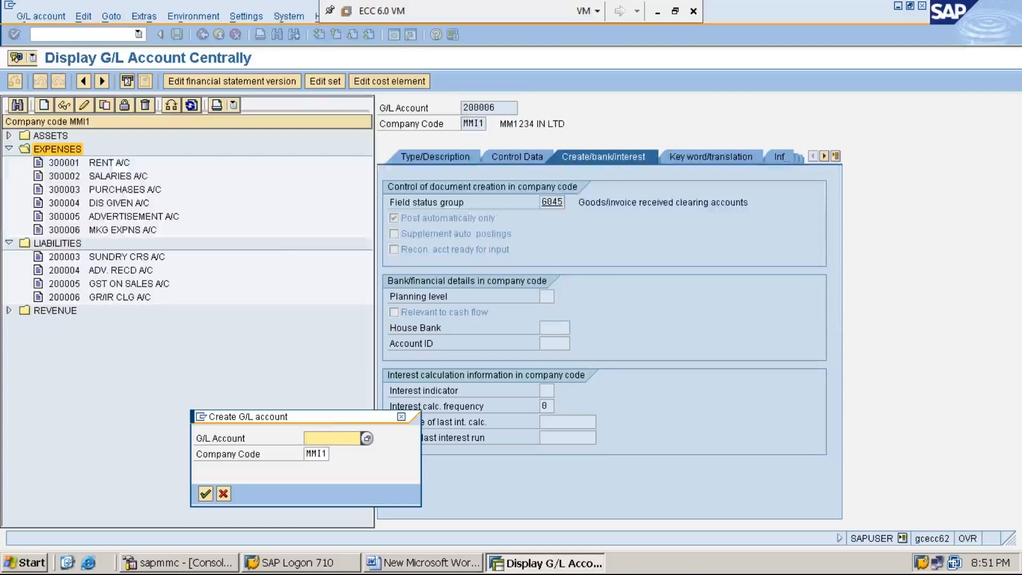
{"action": "type", "text": "300006"}
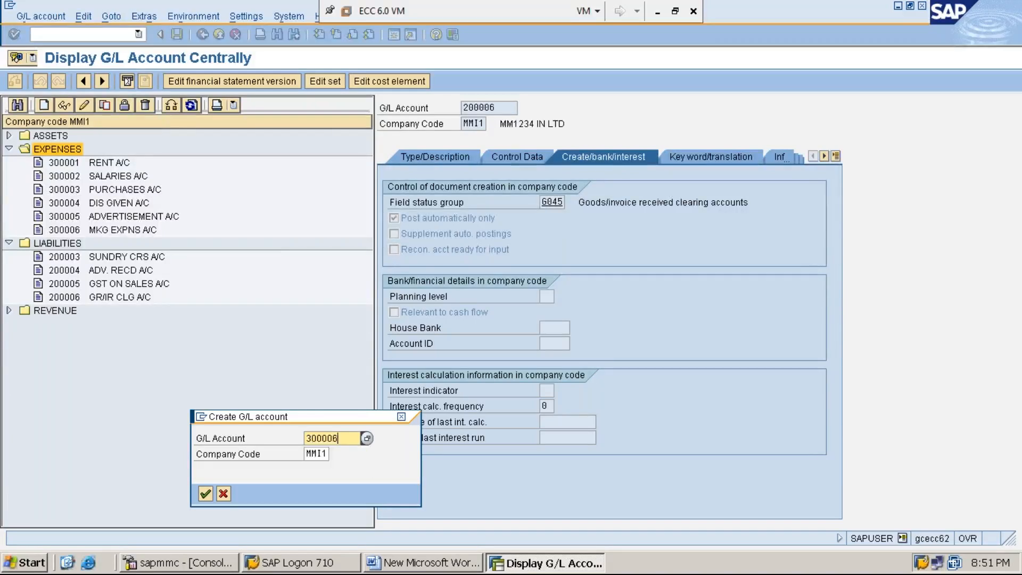
{"action": "key", "text": "BackSpace"}
{"action": "type", "text": "7"}
{"action": "left_click", "coordinate": [314, 454]}
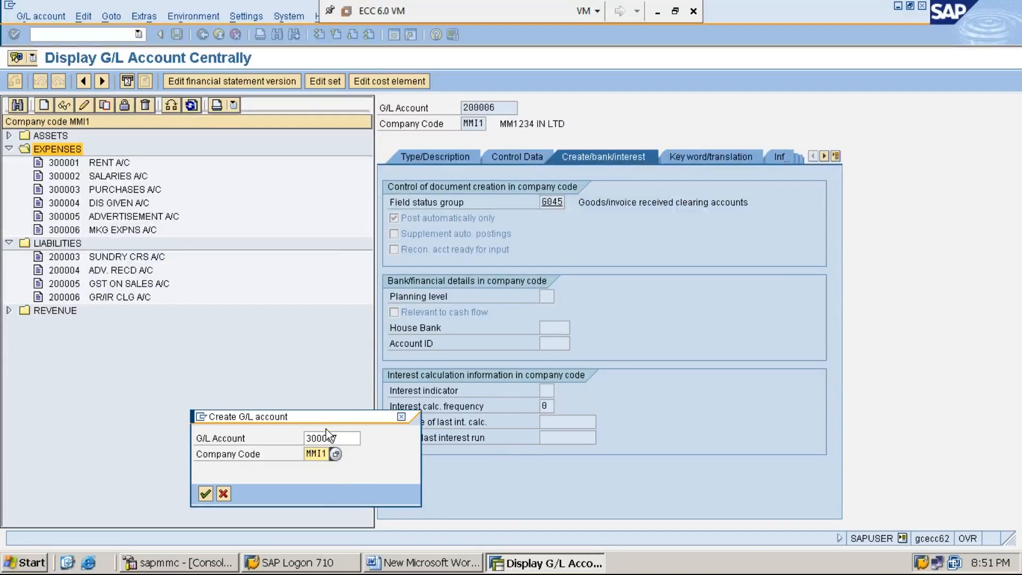
{"action": "left_click_drag", "start_coordinate": [325, 418], "coordinate": [268, 264]}
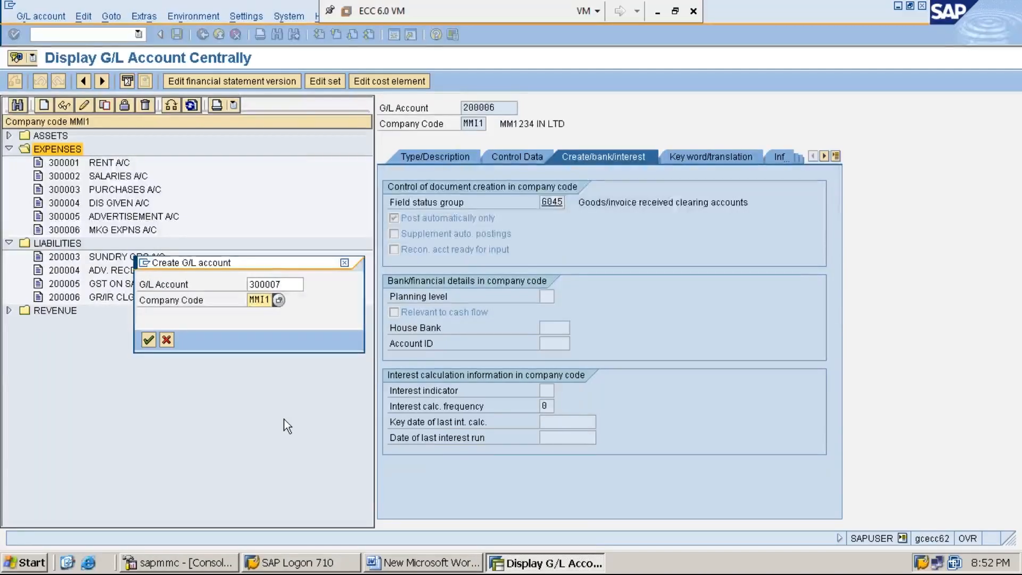
{"action": "key", "text": "Return"}
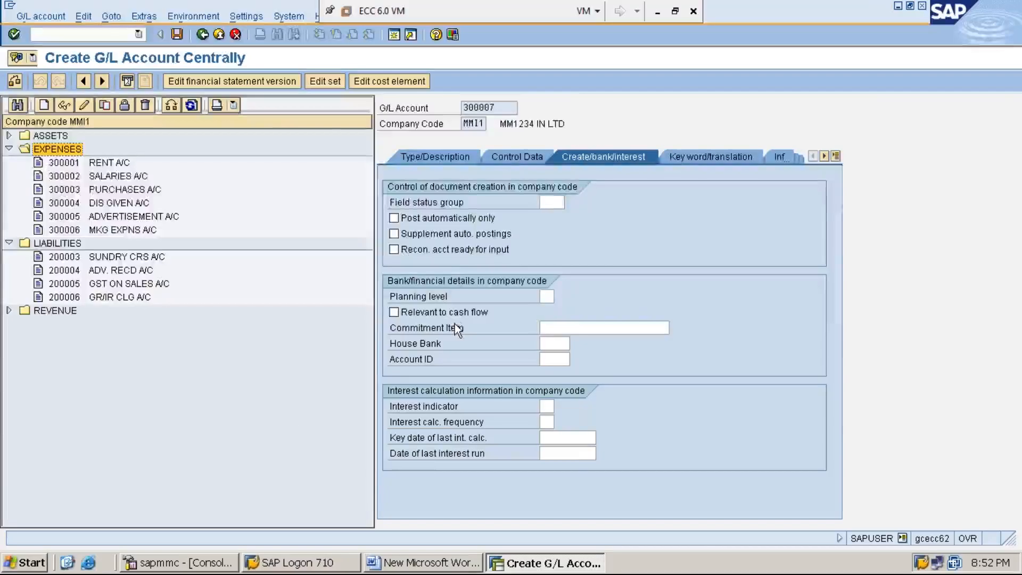
- Assign field status group G003 (Material consumption accounts) to account 300007 and allow automatic posting only
{"action": "left_click", "coordinate": [553, 205]}
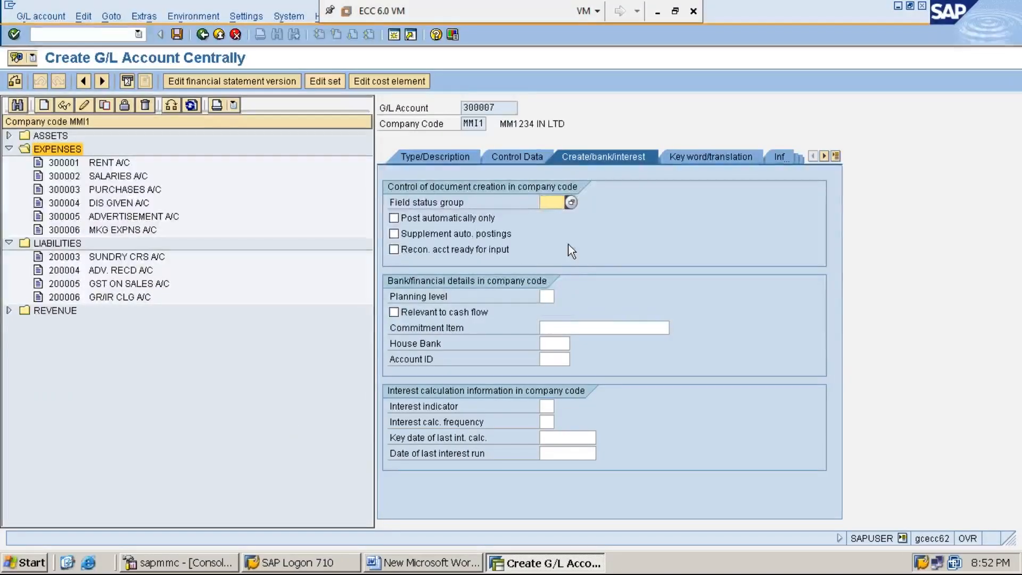
{"action": "type", "text": "G003"}
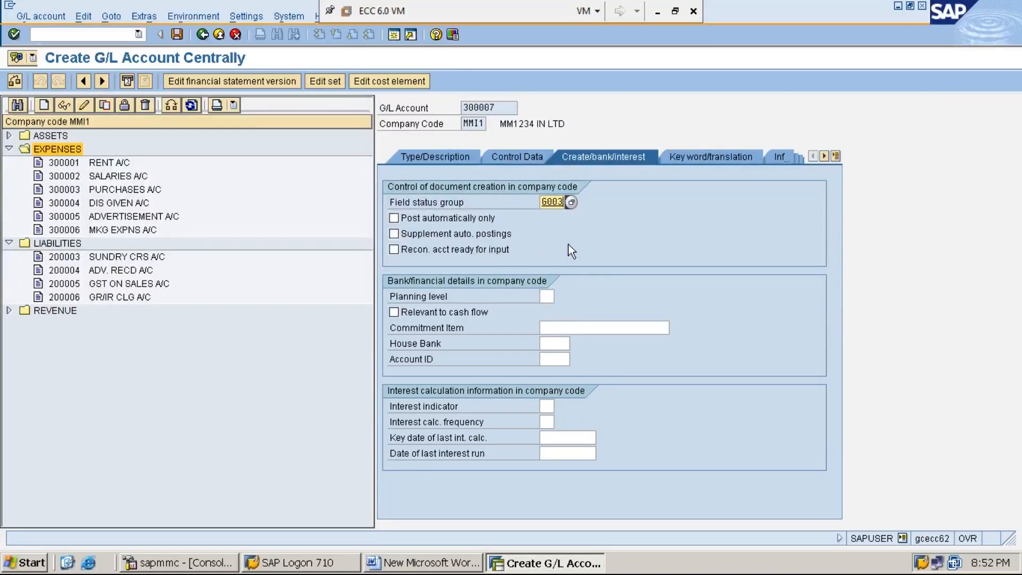
{"action": "left_click", "coordinate": [571, 202]}
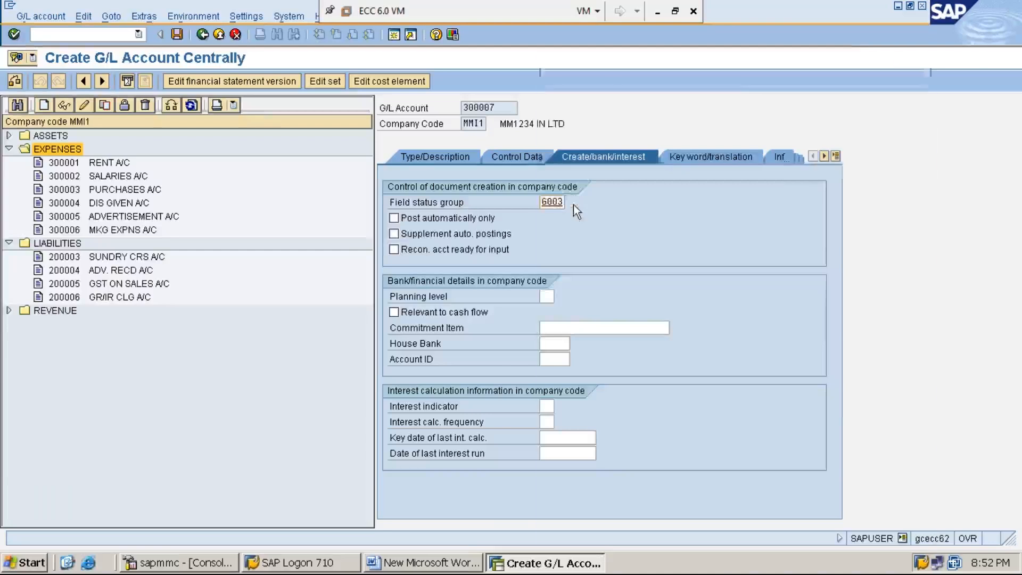
{"action": "left_click", "coordinate": [615, 178]}
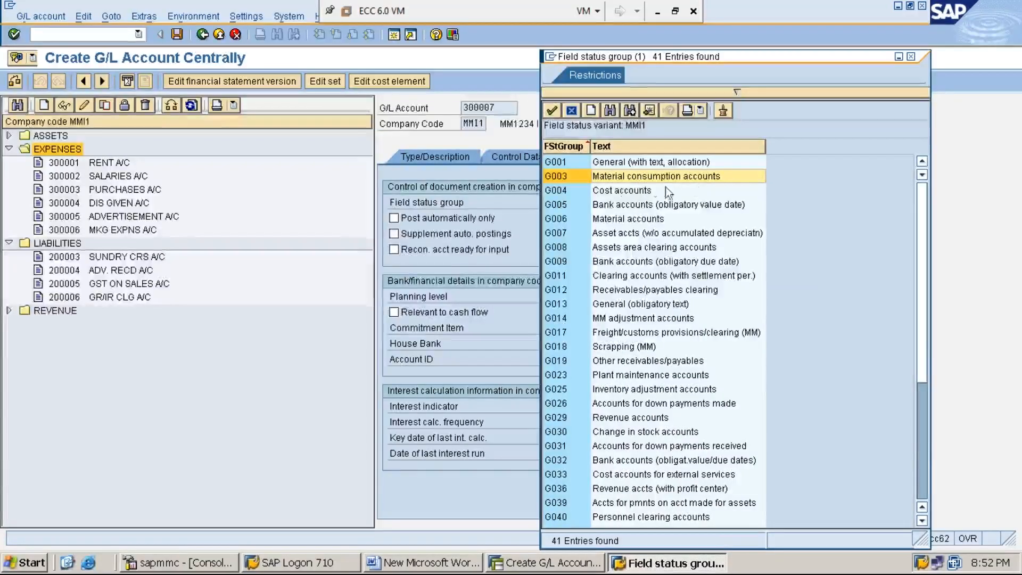
{"action": "double_click", "coordinate": [612, 178]}
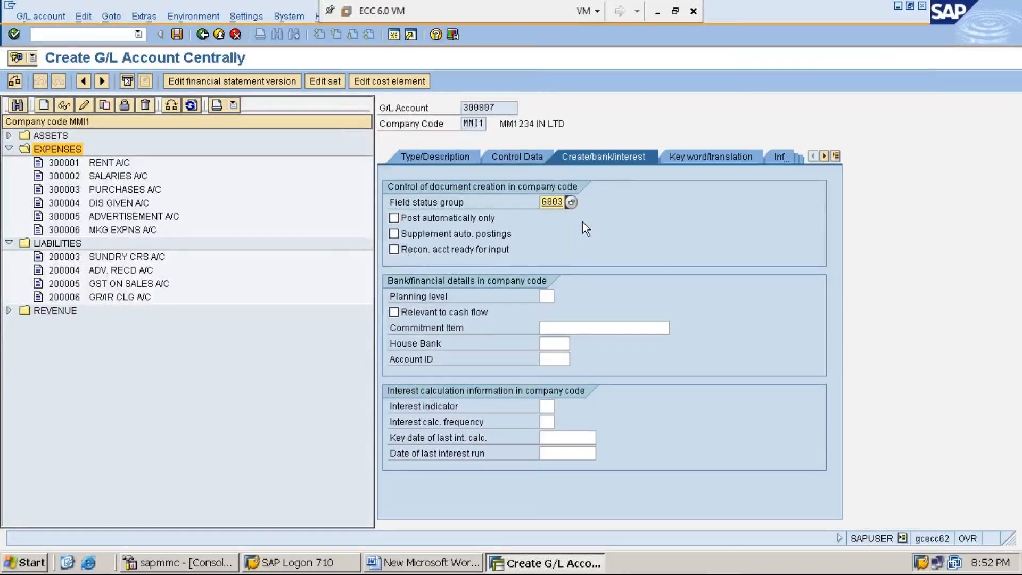
{"action": "left_click", "coordinate": [395, 219]}
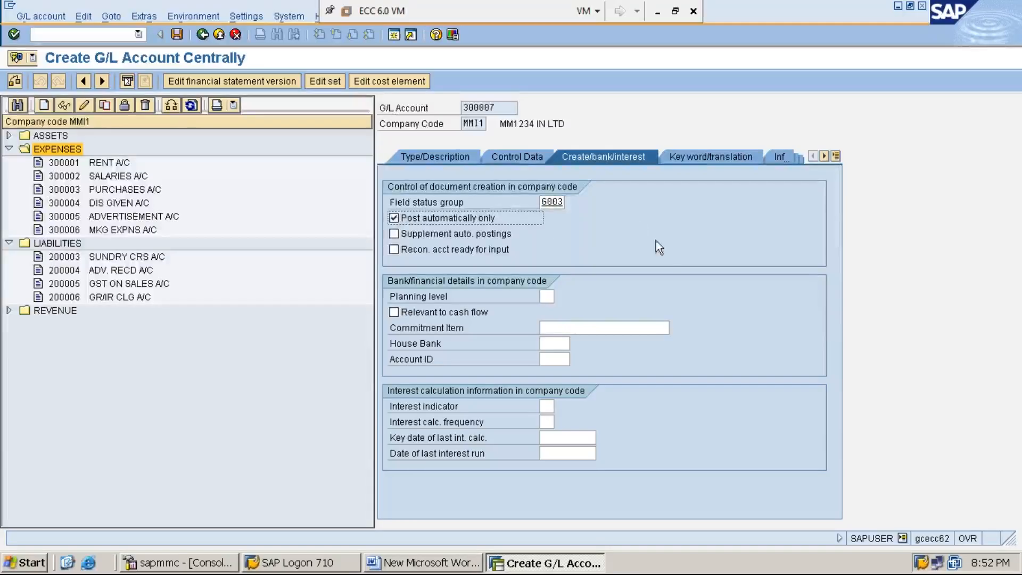
- In the account's control data, enable line item display and set the sort key to 001
{"action": "left_click", "coordinate": [520, 161]}
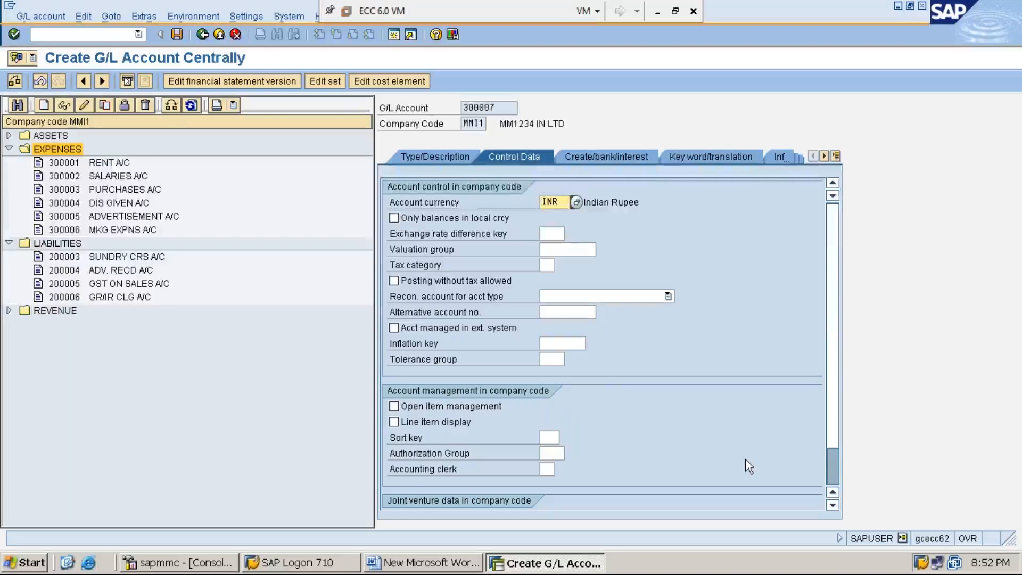
{"action": "left_click", "coordinate": [393, 422]}
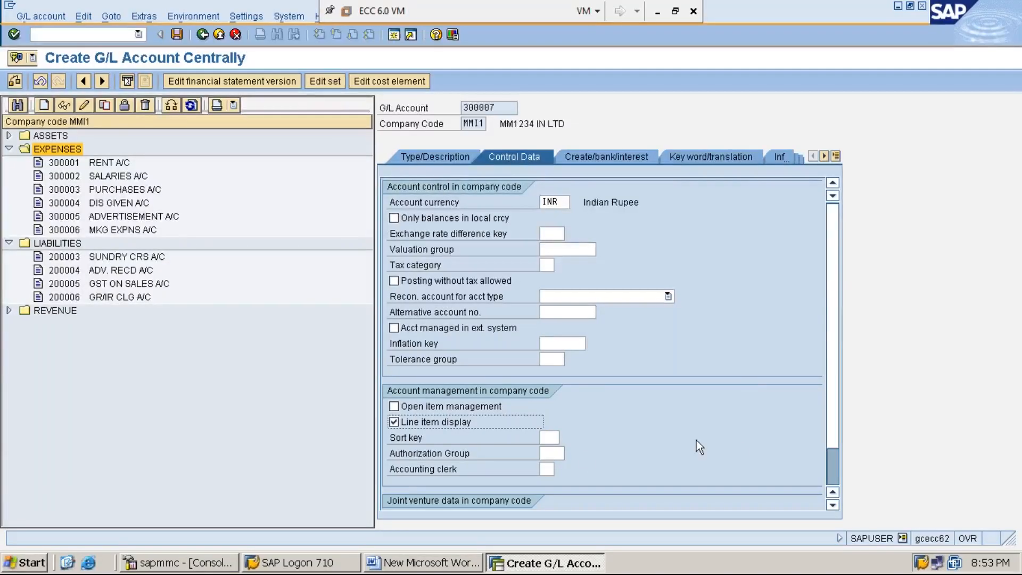
{"action": "left_click", "coordinate": [551, 435]}
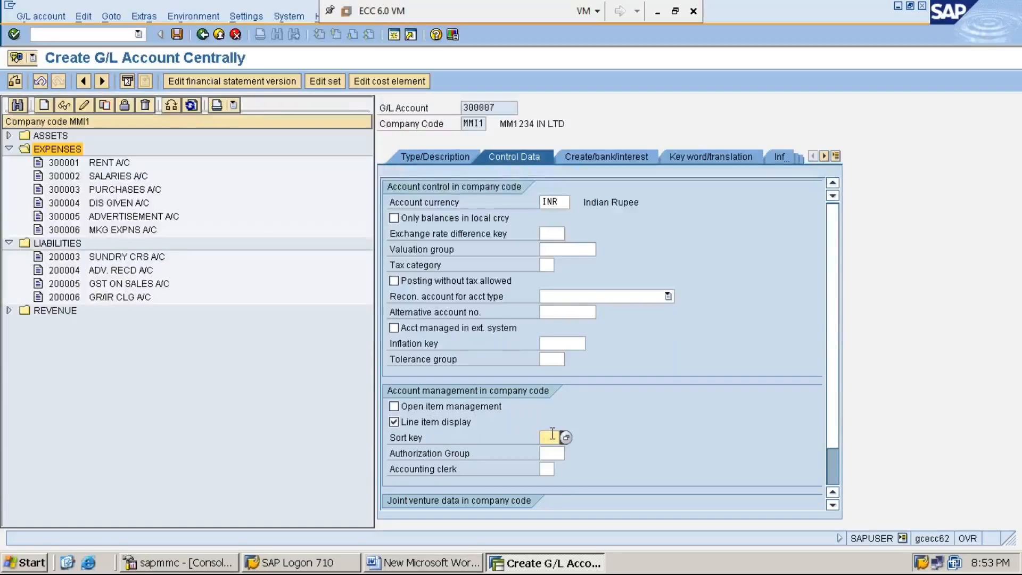
{"action": "type", "text": "001"}
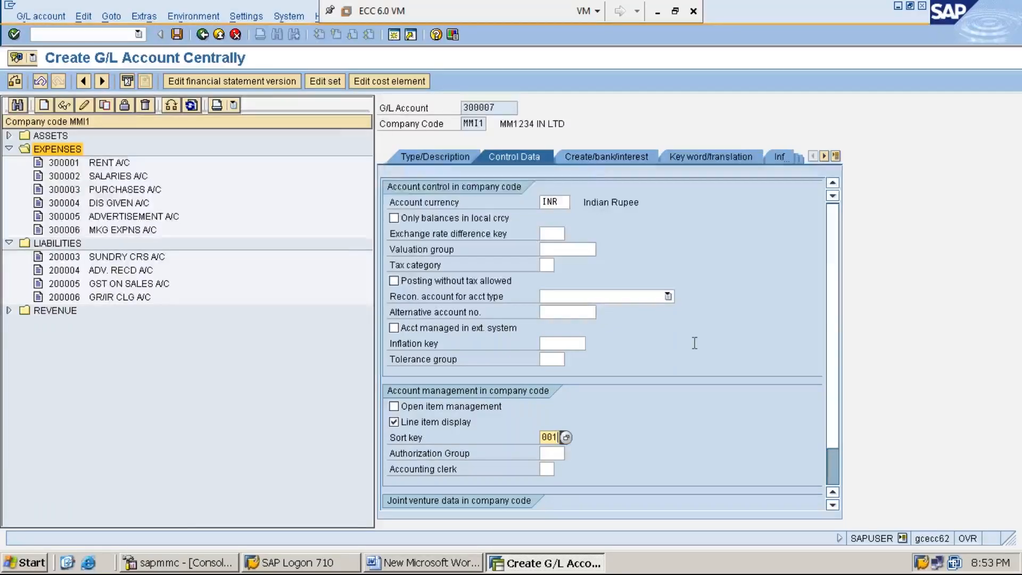
- Assign the account to the EXPENSES account group and enter RAW MAT CONSPN A/C as its short text
{"action": "left_click", "coordinate": [437, 155]}
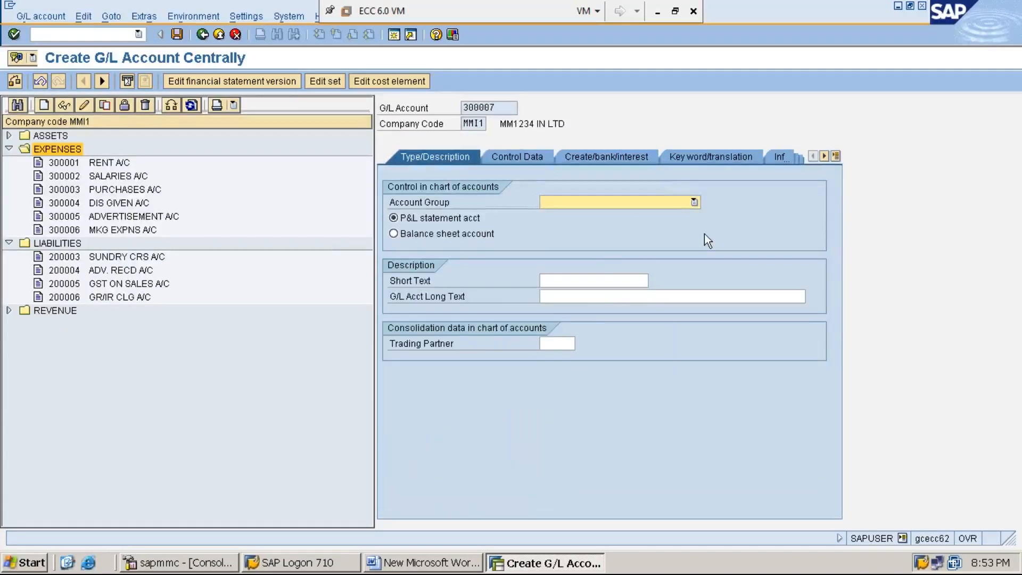
{"action": "left_click", "coordinate": [693, 202]}
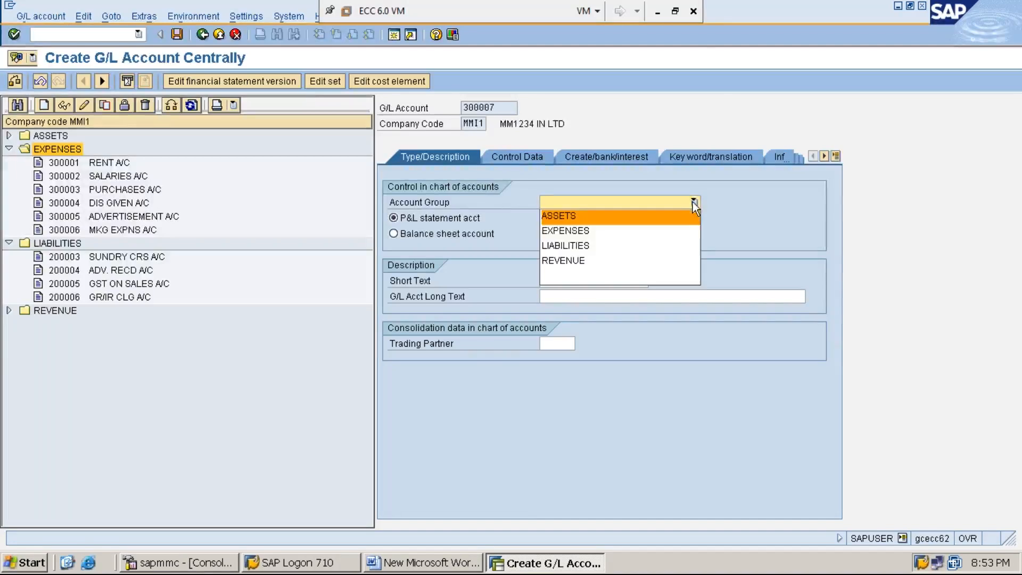
{"action": "left_click", "coordinate": [676, 230]}
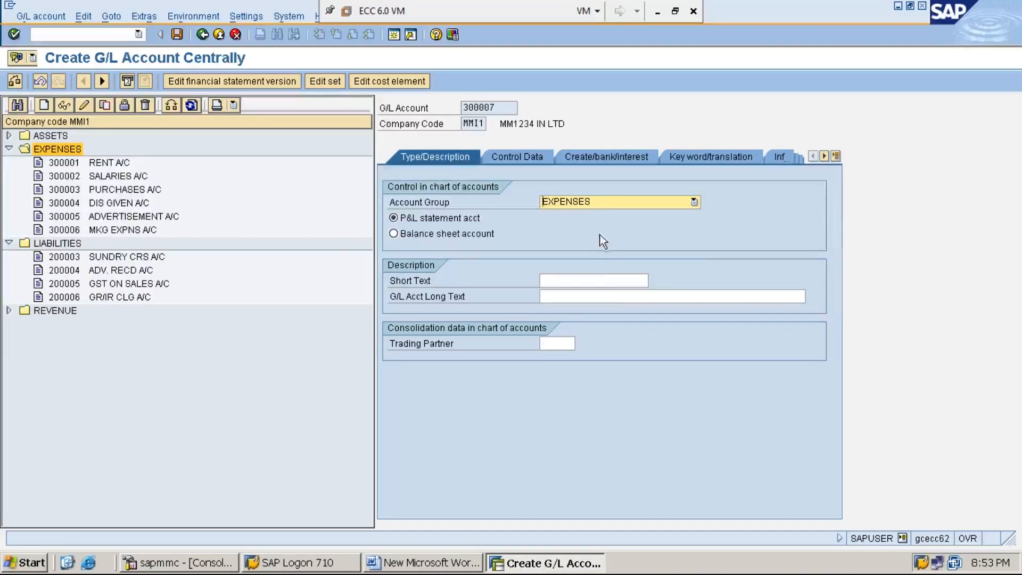
{"action": "left_click", "coordinate": [571, 281]}
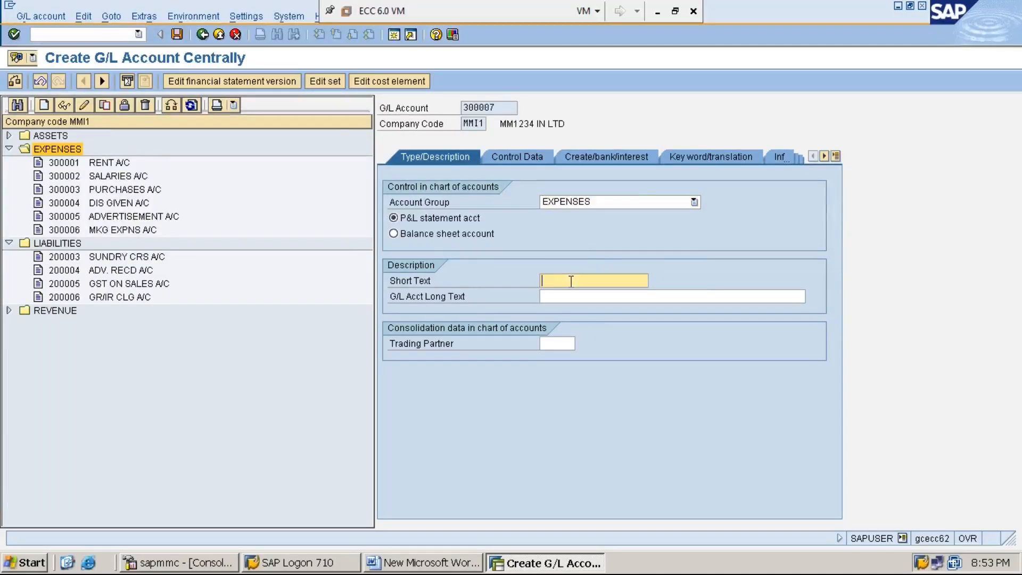
{"action": "type", "text": "RAW MAT CONSU"}
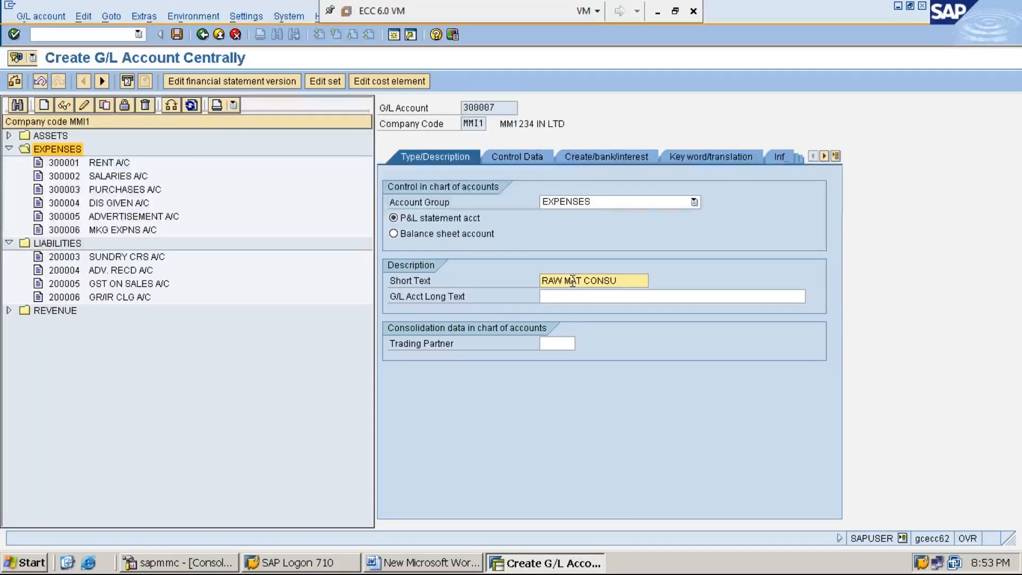
{"action": "key", "text": "BackSpace"}
{"action": "type", "text": "PN A/C"}
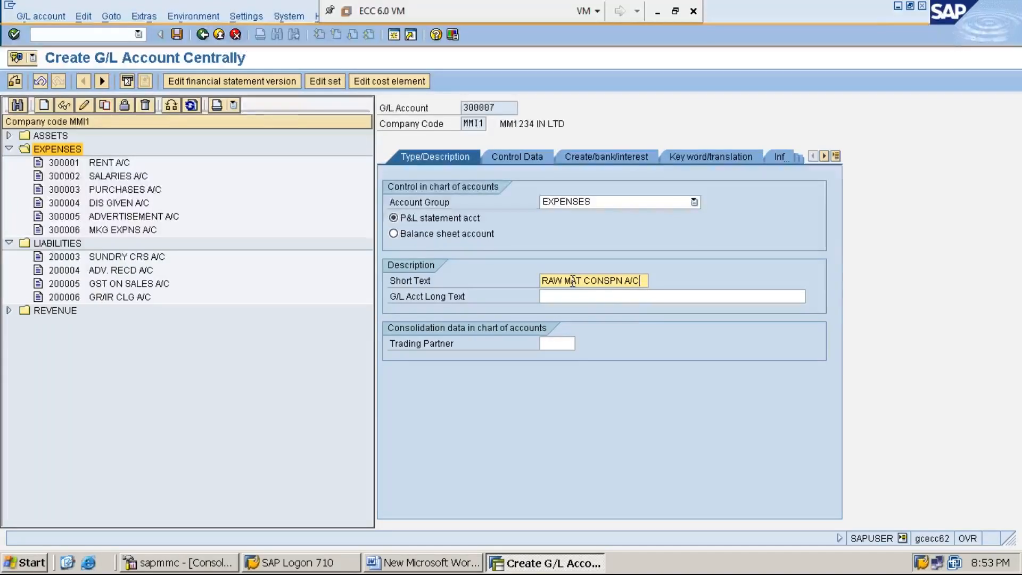
- Enter RAW MATERIAL CONSUMPTION ACCOUNT as the G/L account's long text and save account 300007
{"action": "left_click", "coordinate": [605, 299]}
{"action": "type", "text": "R"}
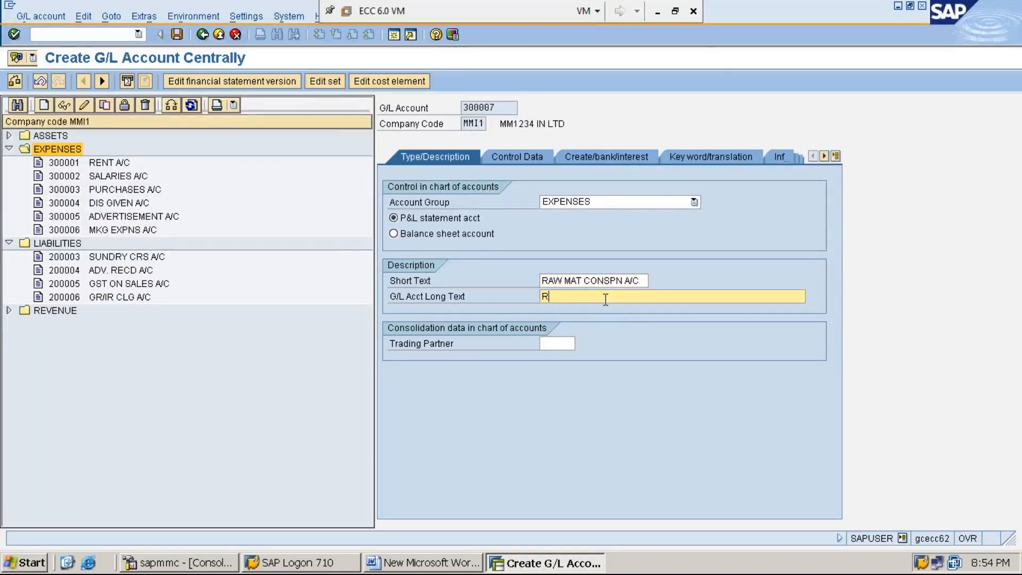
{"action": "type", "text": "AW MATER"}
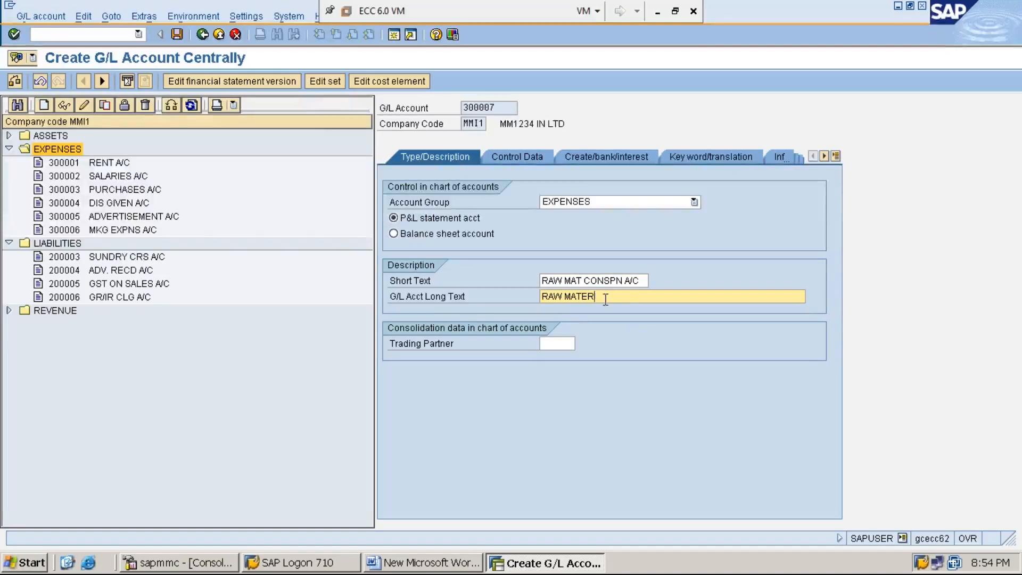
{"action": "type", "text": "IAL CONSUMPTION A"}
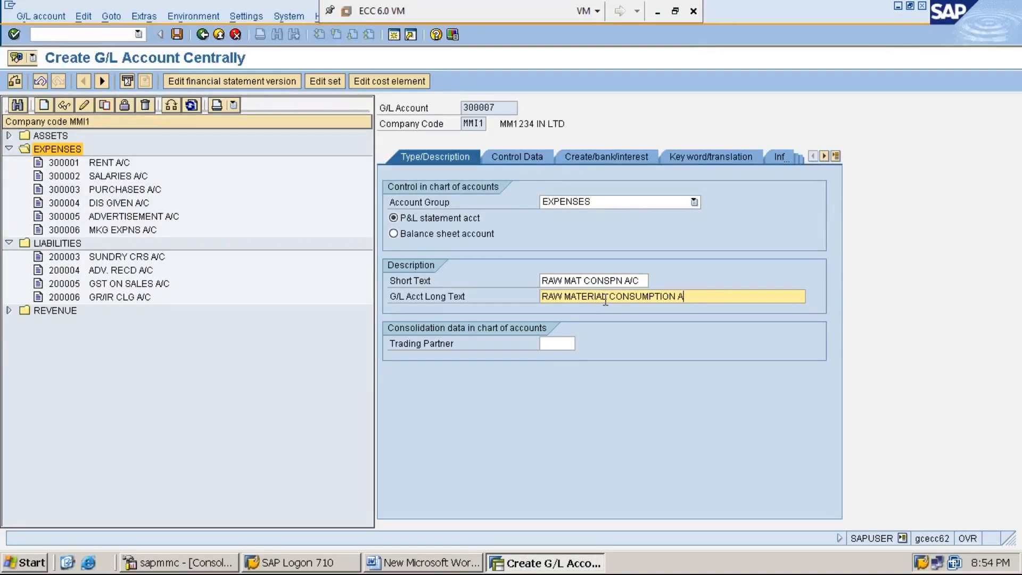
{"action": "type", "text": "CCOUNT"}
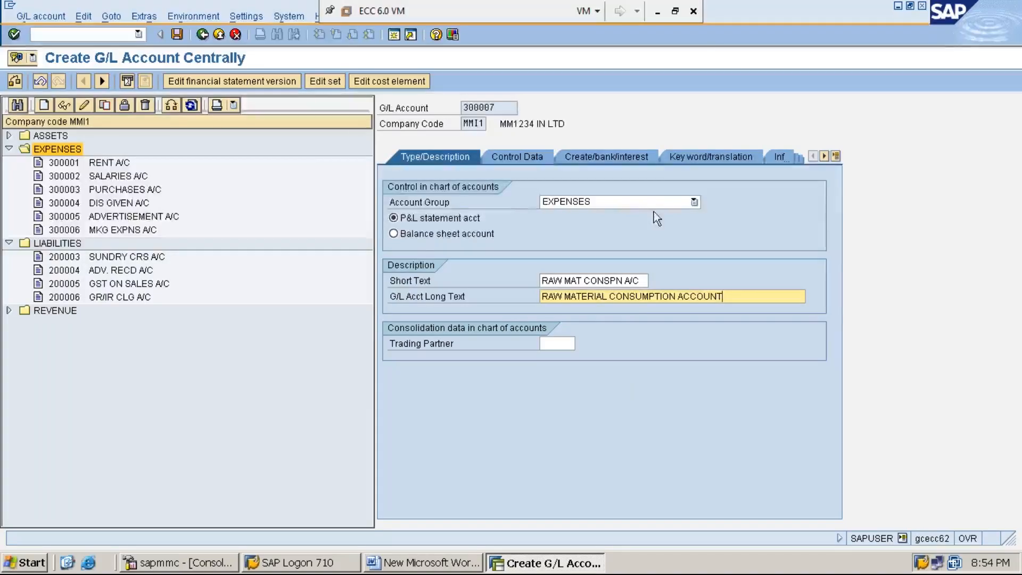
{"action": "left_click", "coordinate": [443, 205]}
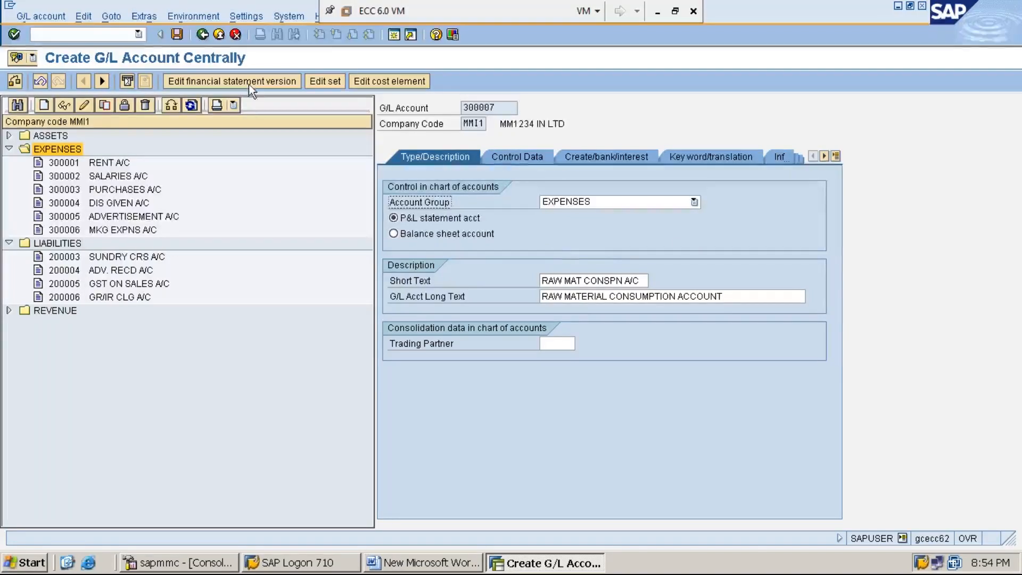
{"action": "left_click", "coordinate": [178, 33]}
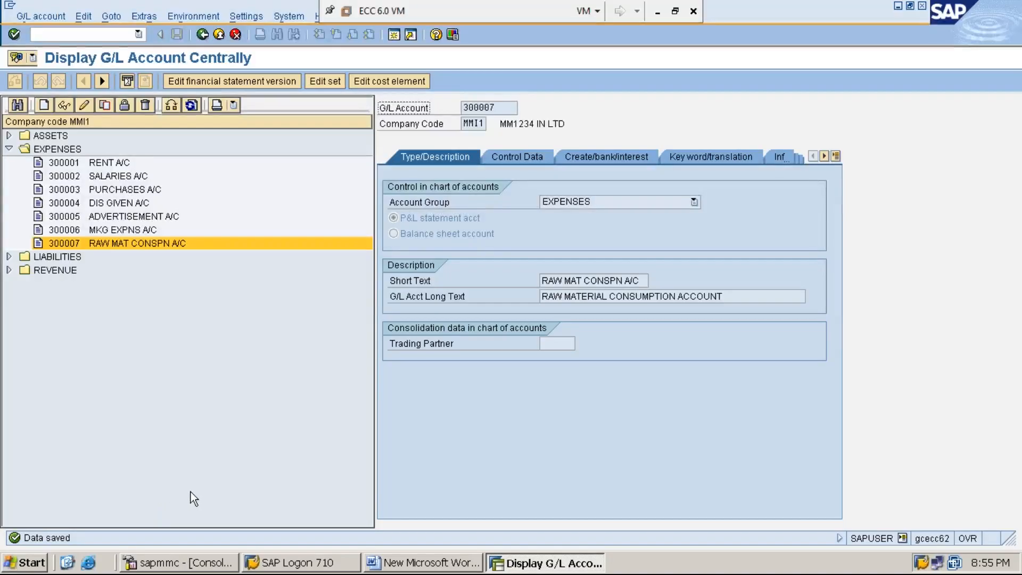
- Start creating G/L account 300008 in company code MMI1
{"action": "left_click", "coordinate": [44, 106]}
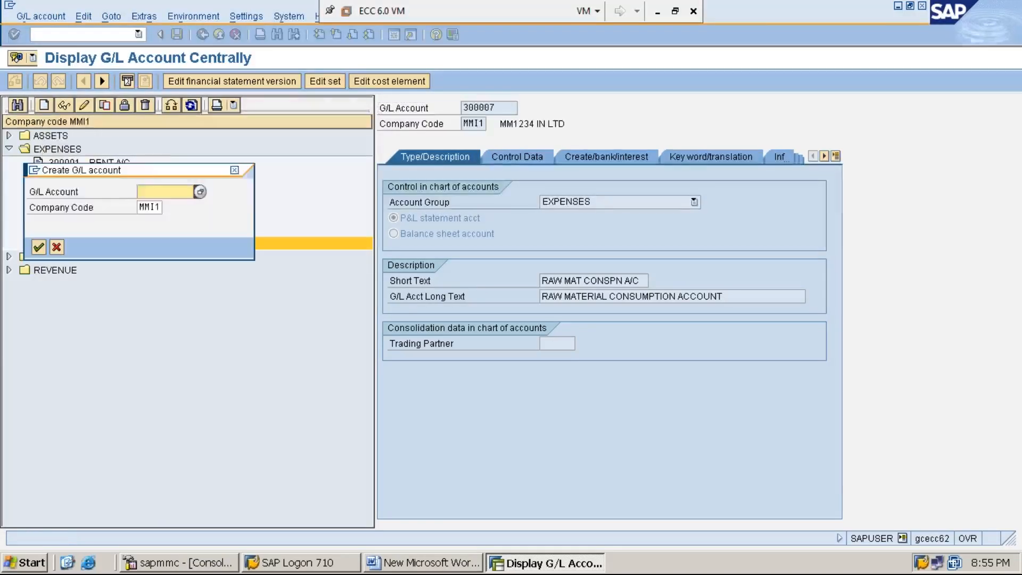
{"action": "left_click_drag", "start_coordinate": [147, 175], "coordinate": [235, 312]}
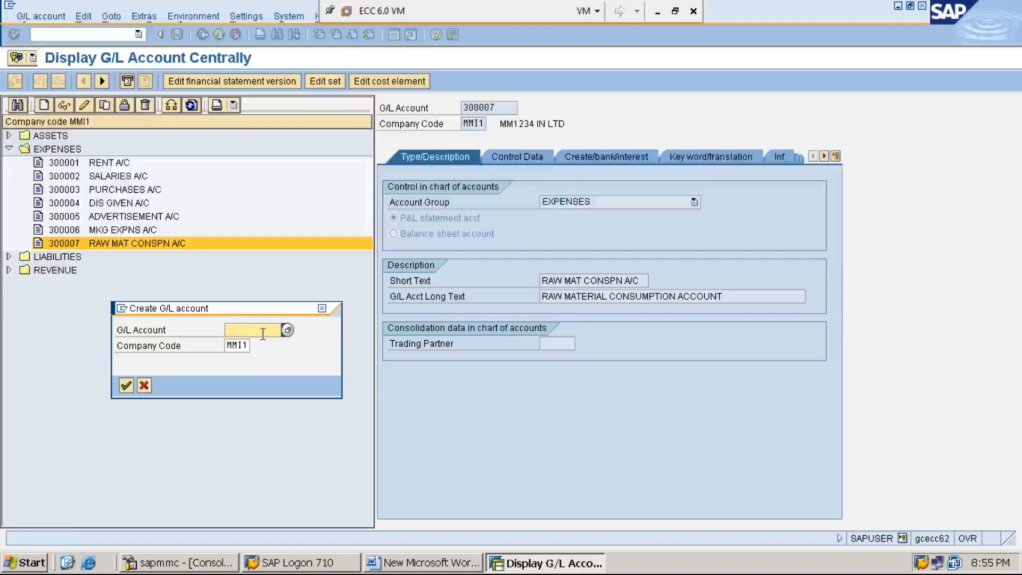
{"action": "type", "text": "300008"}
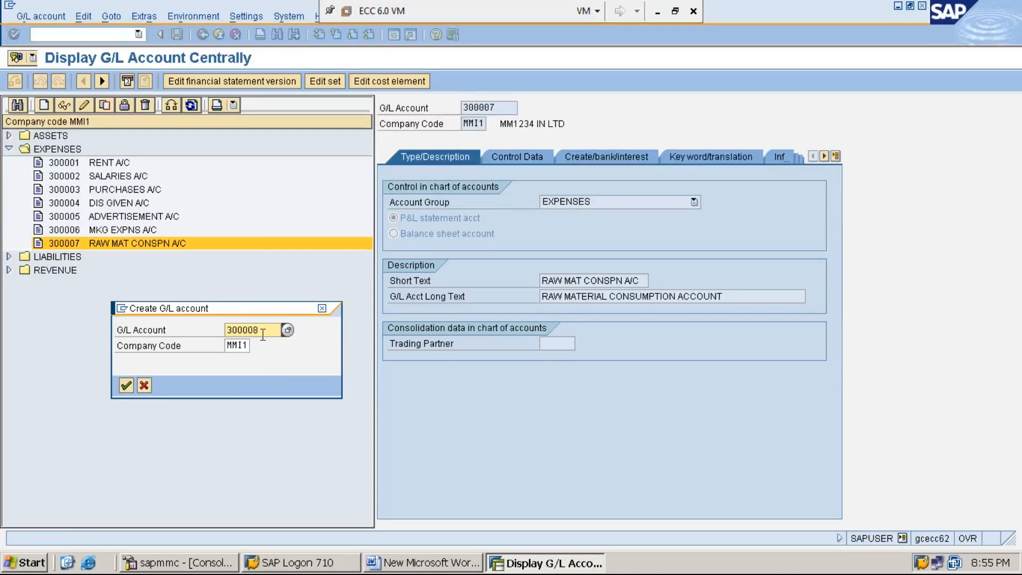
{"action": "left_click", "coordinate": [244, 346]}
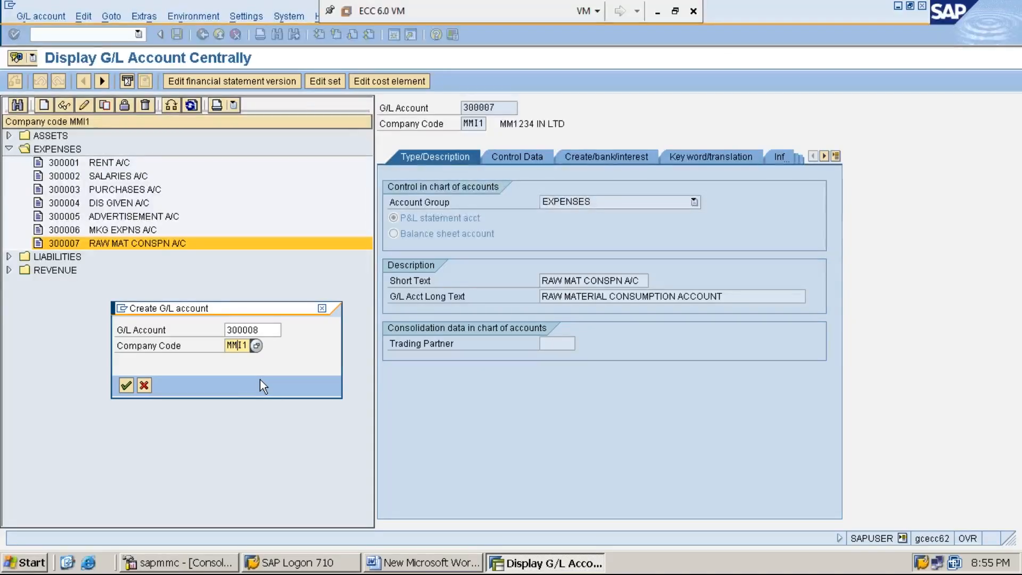
{"action": "key", "text": "Return"}
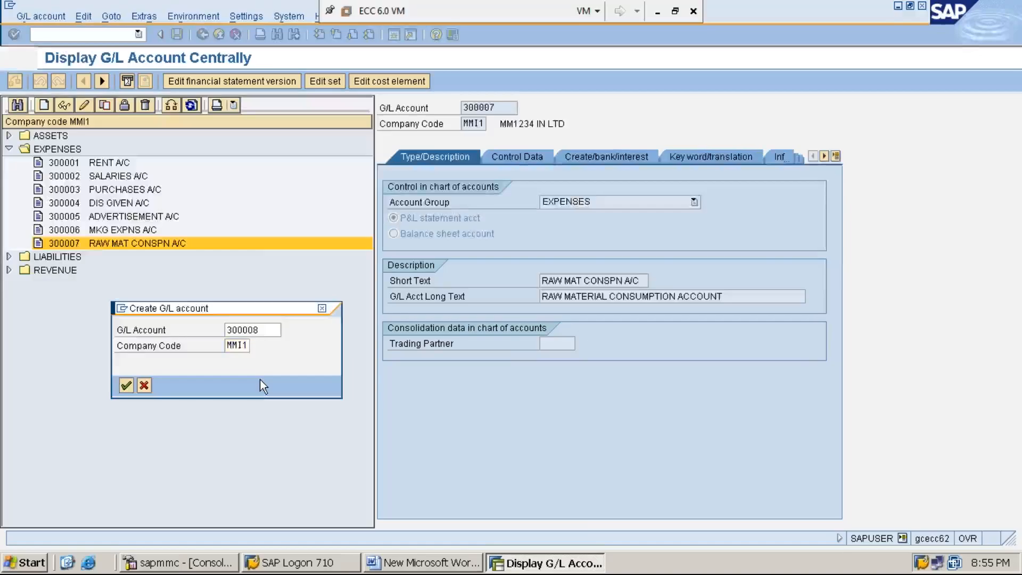
- Assign account 300008 to the EXPENSES account group and enter INC/DEC IN STOCK A/C as its short text
{"action": "left_click", "coordinate": [693, 202]}
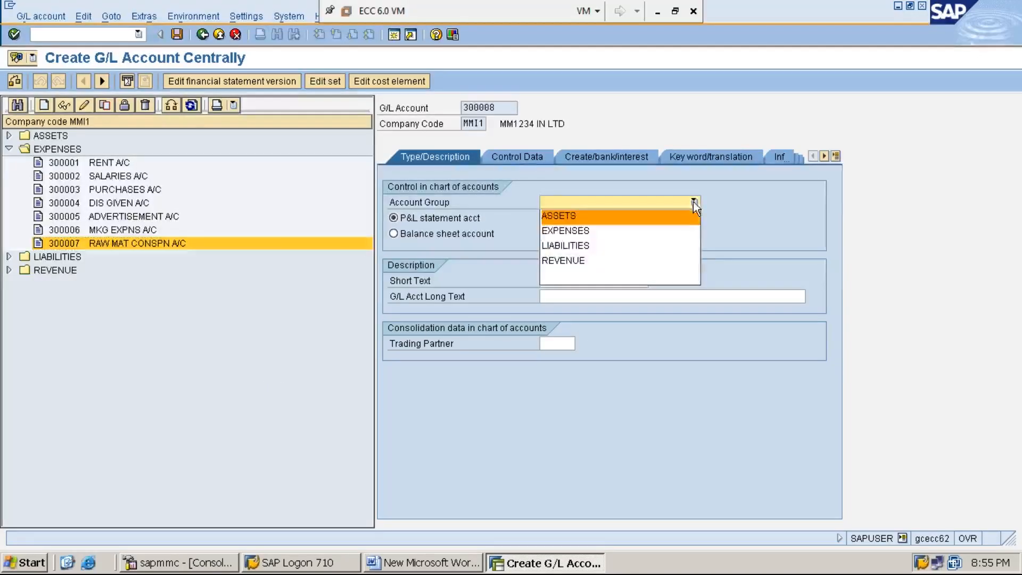
{"action": "left_click", "coordinate": [674, 237]}
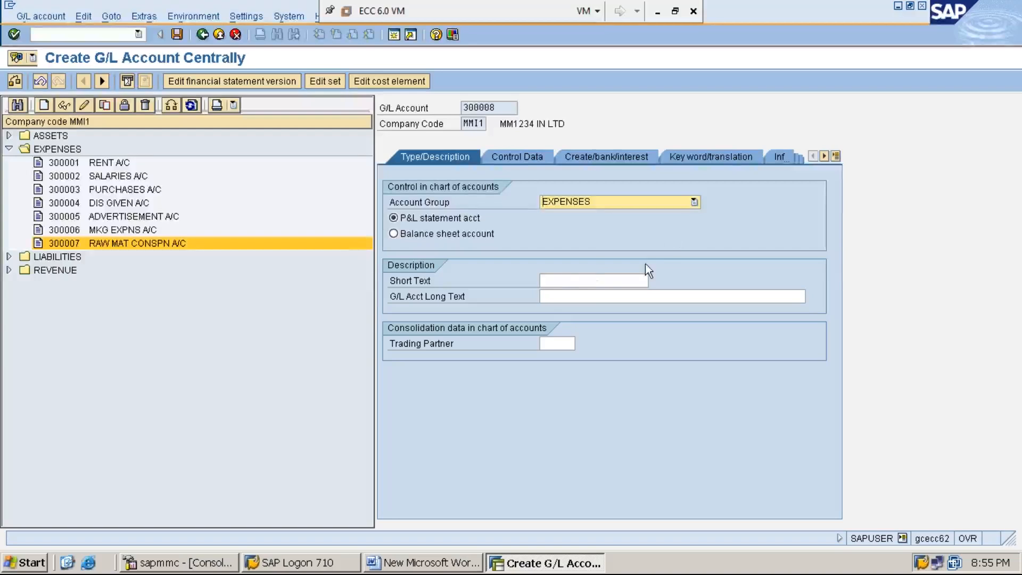
{"action": "left_click", "coordinate": [569, 281]}
{"action": "type", "text": "INC/"}
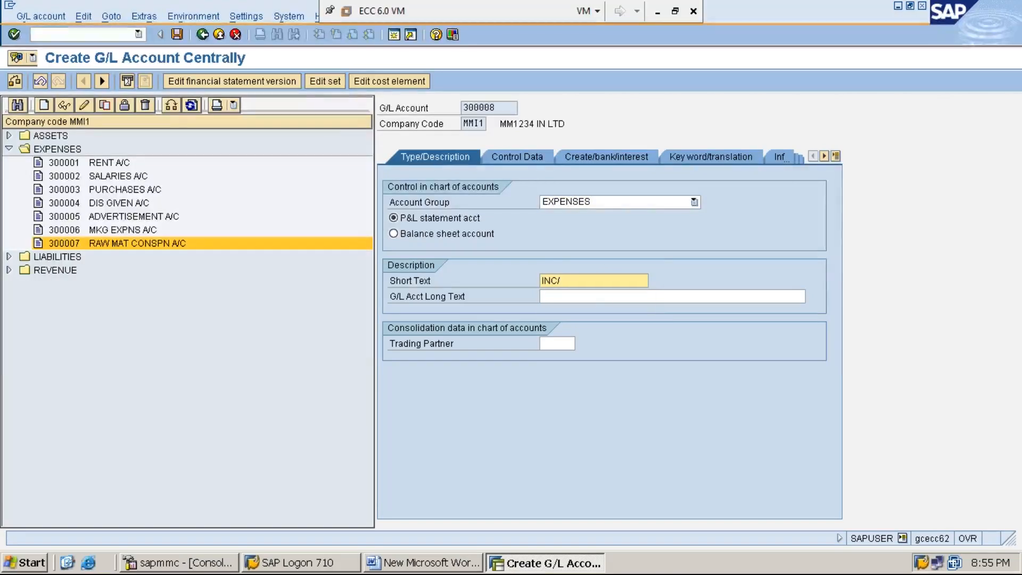
{"action": "type", "text": "DEC "}
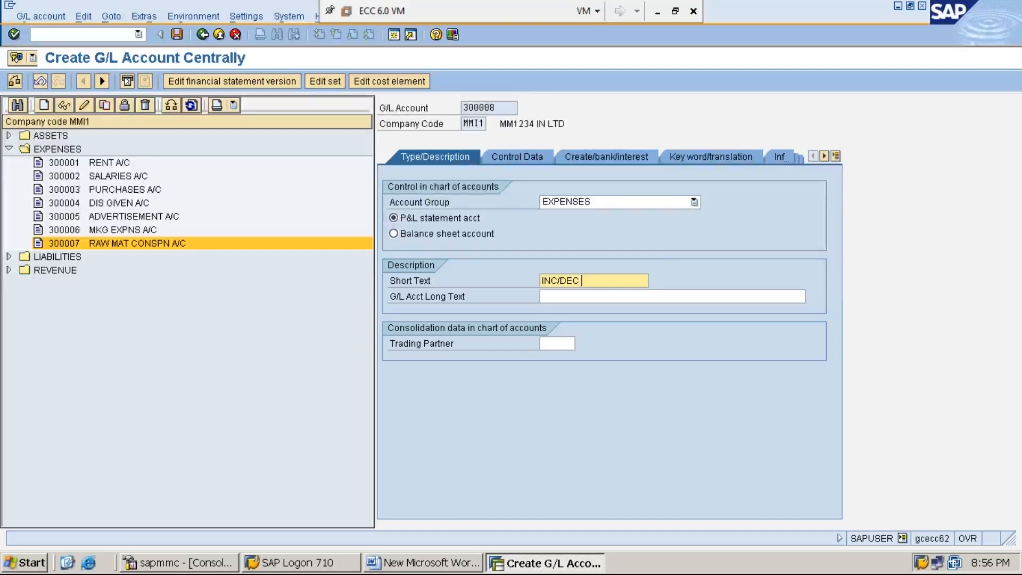
{"action": "type", "text": "IN STOCK A/C"}
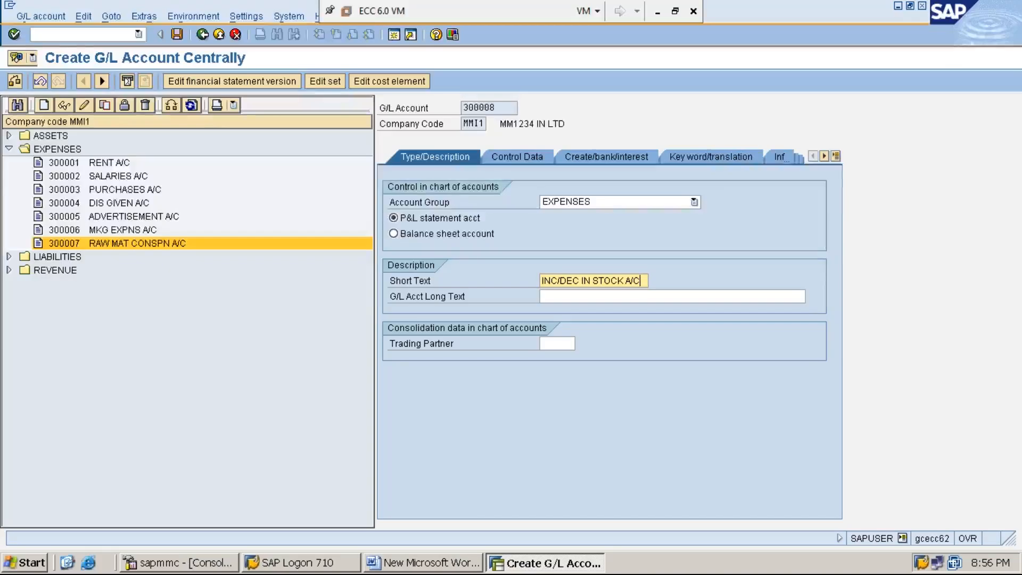
- Enter INCREASE / DECREASE IN STOCK ACCOUNT as the G/L account's long text
{"action": "key", "text": "Tab"}
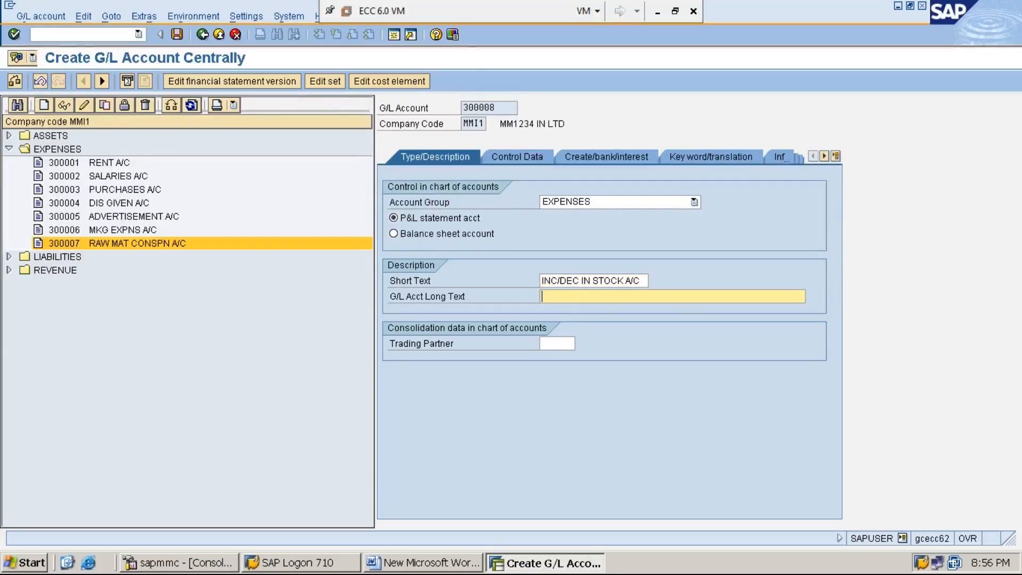
{"action": "type", "text": "I"}
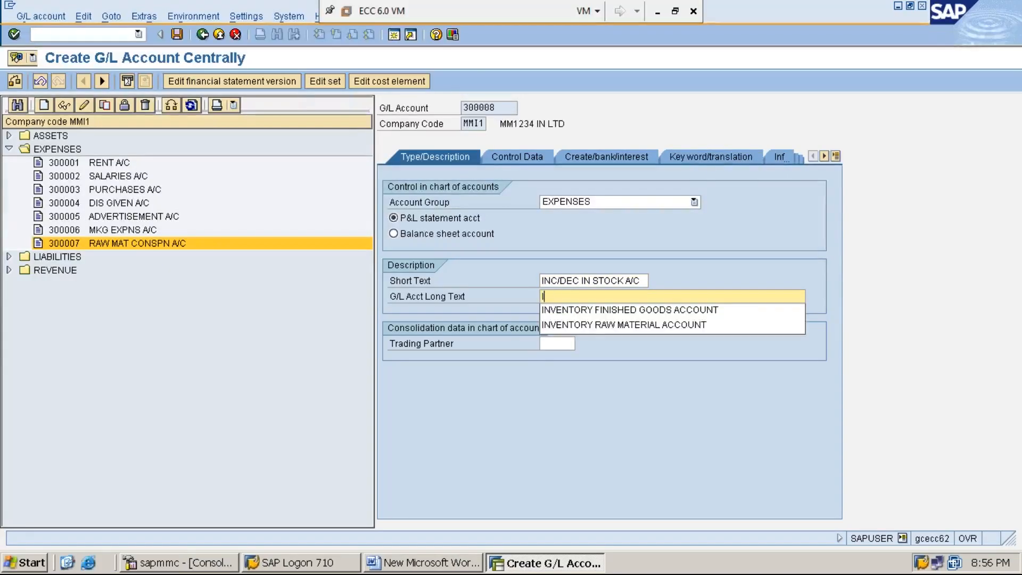
{"action": "type", "text": "NCREASE / DECR"}
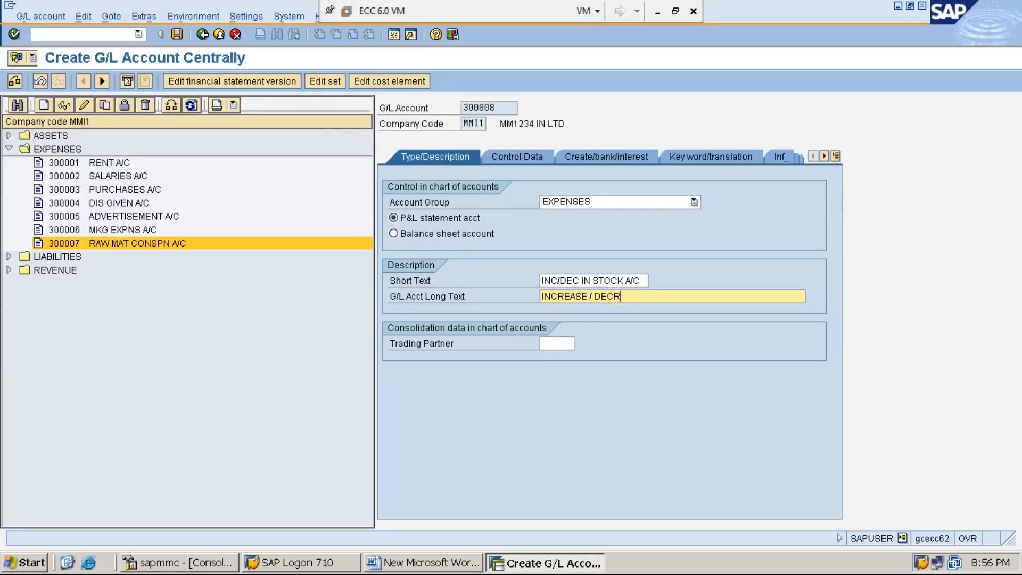
{"action": "type", "text": "EASE IN STOCK ACCOUNT"}
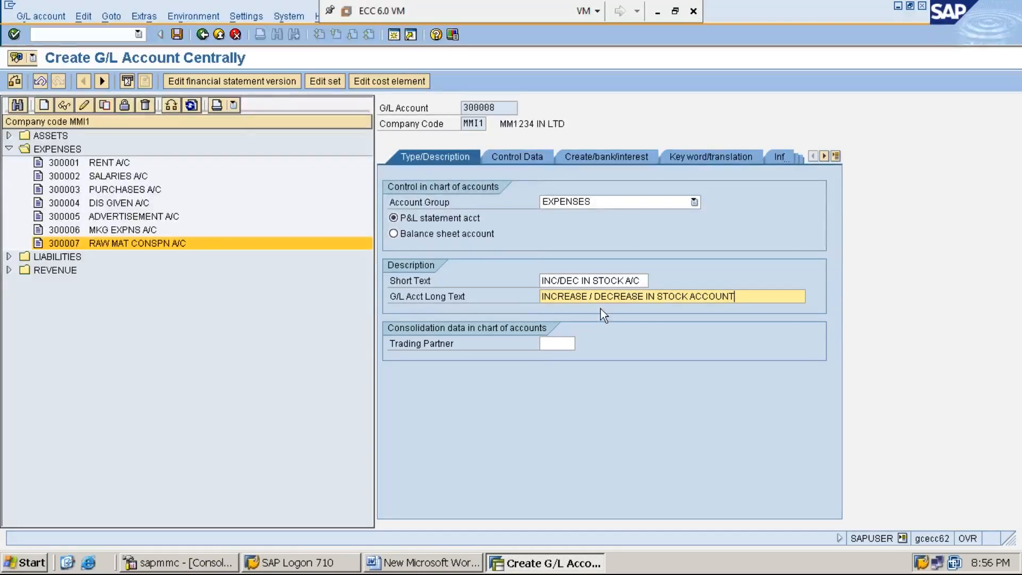
- In the control data of account 300008, enable line item display and set the sort key to 001
{"action": "left_click", "coordinate": [523, 159]}
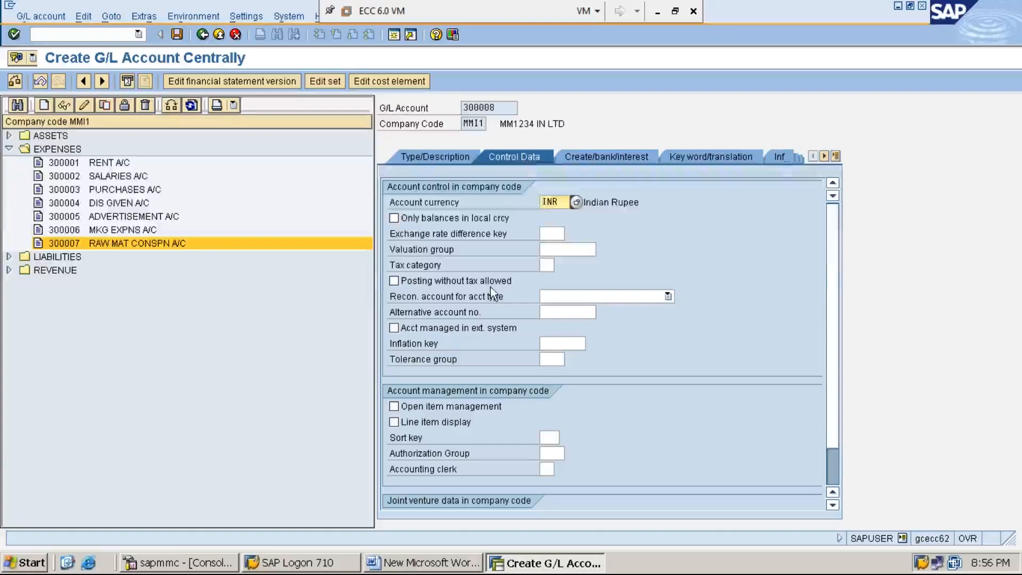
{"action": "left_click", "coordinate": [395, 422]}
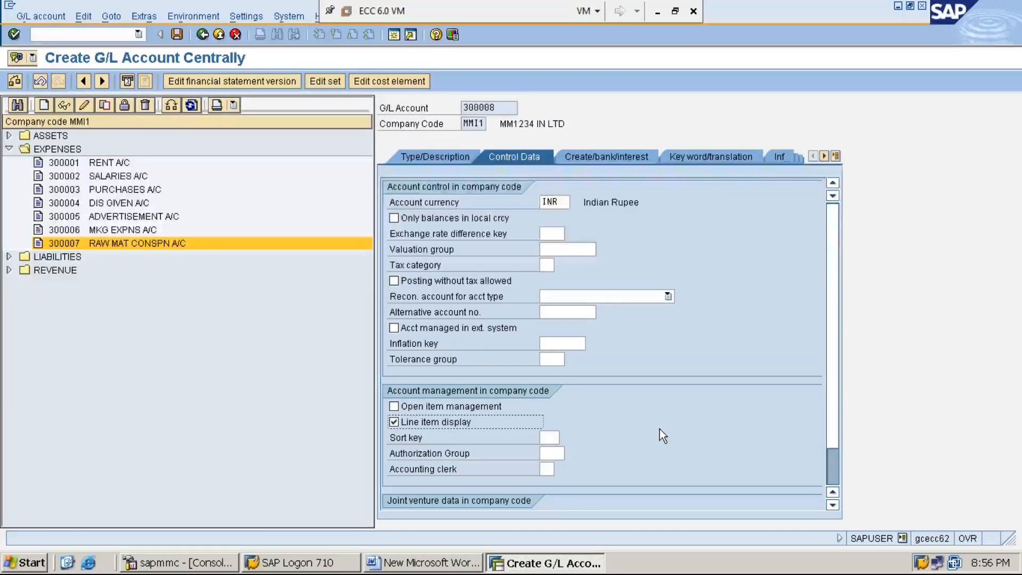
{"action": "left_click", "coordinate": [550, 438]}
{"action": "type", "text": "001"}
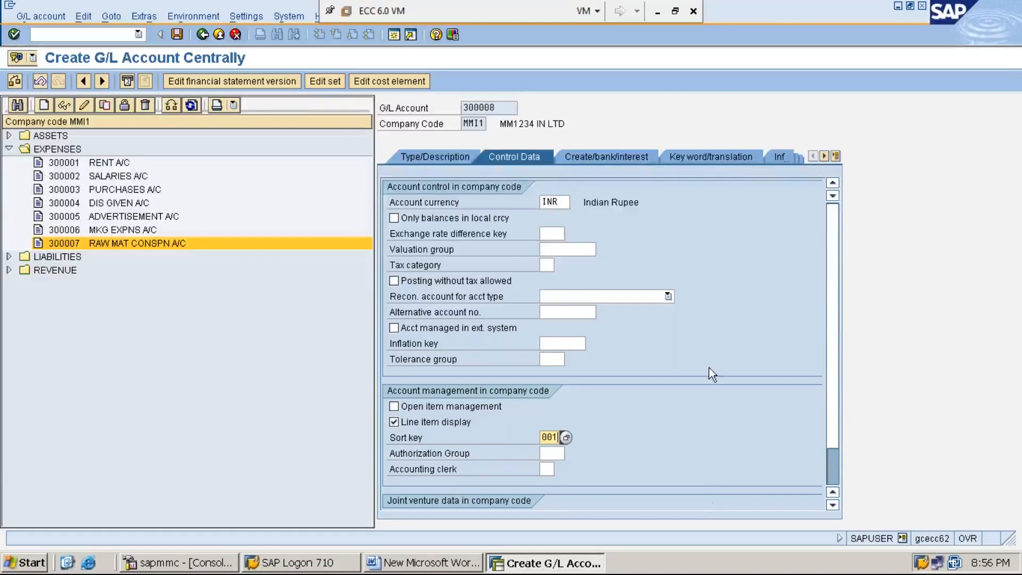
- Set field status group G030 (Change in stock accounts) with automatic posting only, and save account 300008
{"action": "left_click", "coordinate": [605, 156]}
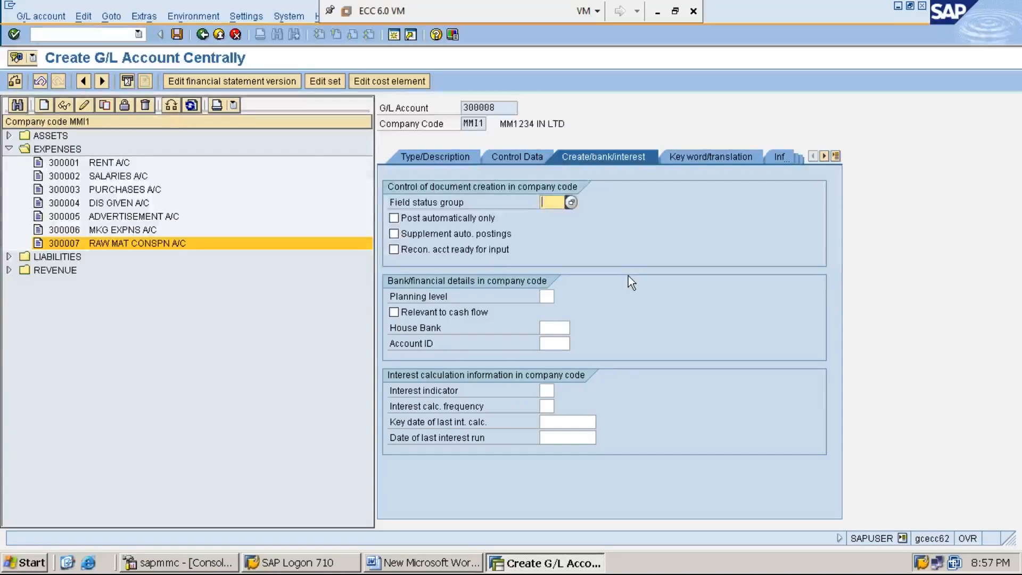
{"action": "type", "text": "6030"}
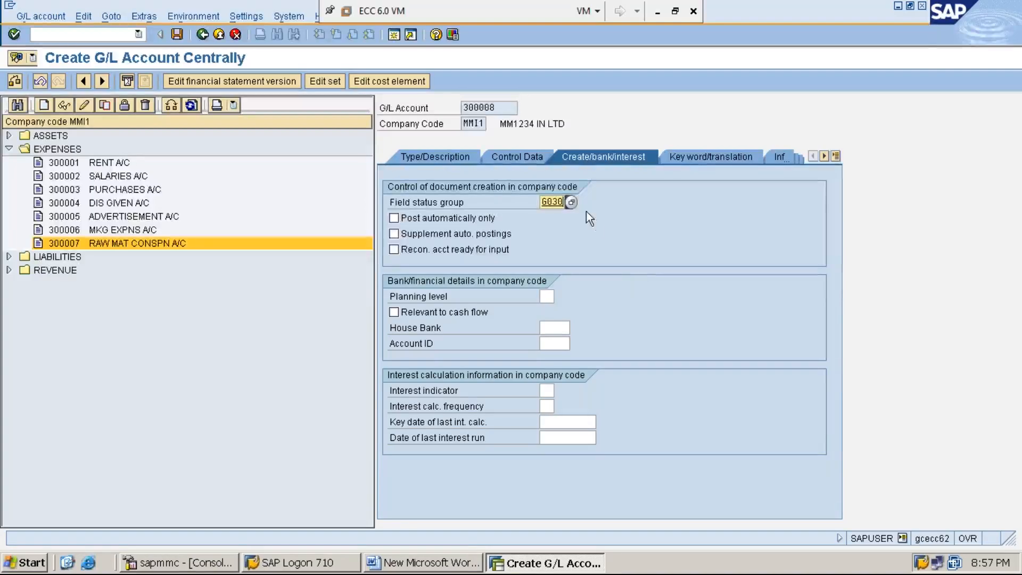
{"action": "left_click", "coordinate": [571, 203]}
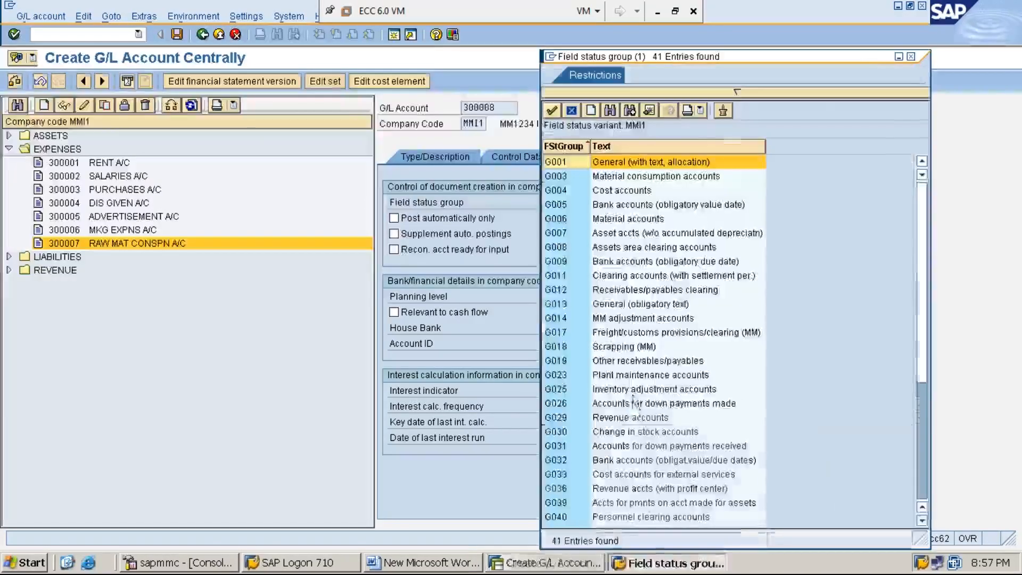
{"action": "left_click", "coordinate": [615, 435]}
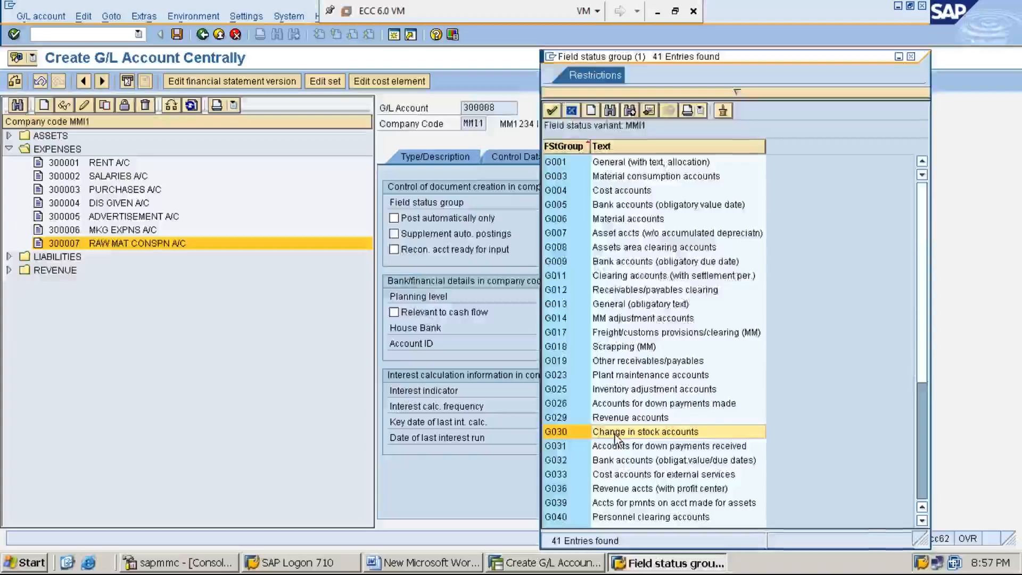
{"action": "double_click", "coordinate": [614, 434]}
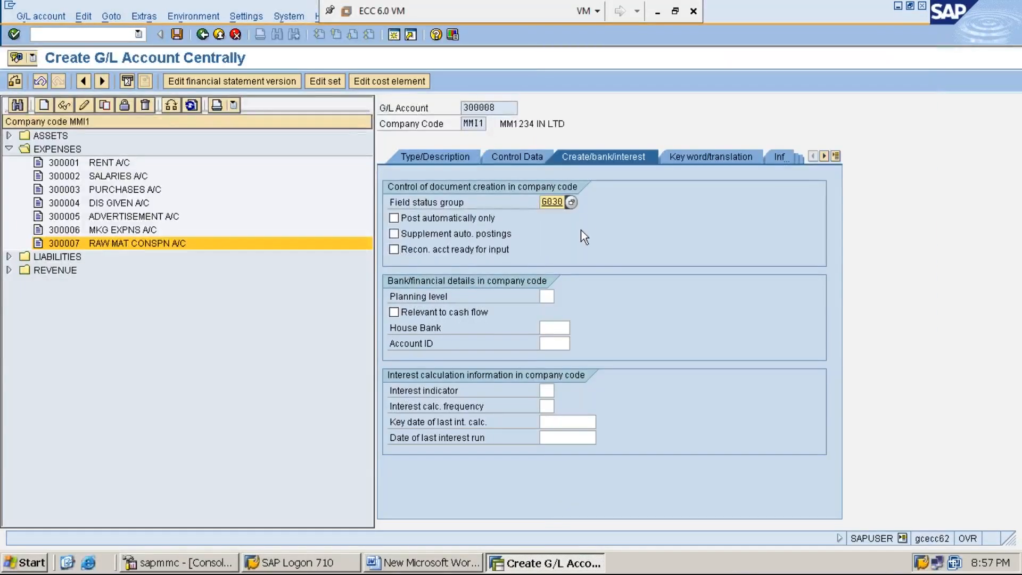
{"action": "left_click", "coordinate": [394, 218]}
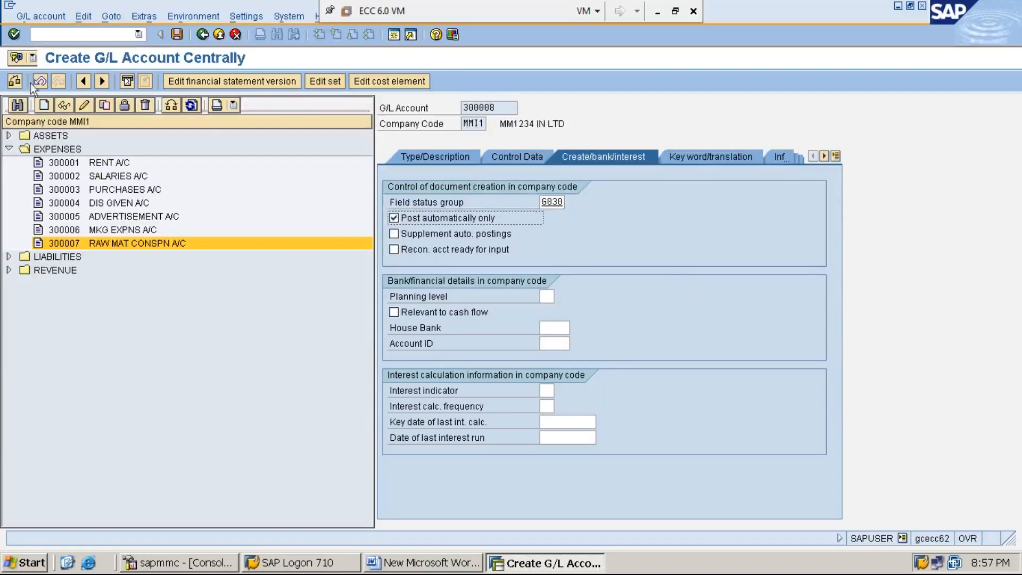
{"action": "left_click", "coordinate": [177, 34]}
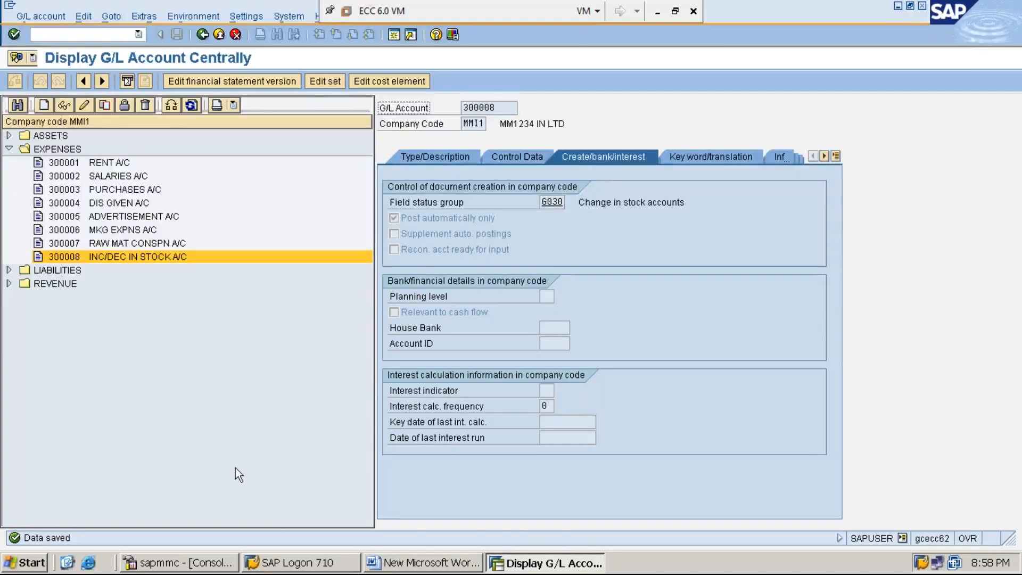
- Switch to the Word document, end the roman-numbered list of GL accounts and start a new STEP:22: line below it
{"action": "left_click", "coordinate": [418, 564]}
{"action": "scroll", "coordinate": [413, 385], "scroll_direction": "down", "scroll_amount": 2}
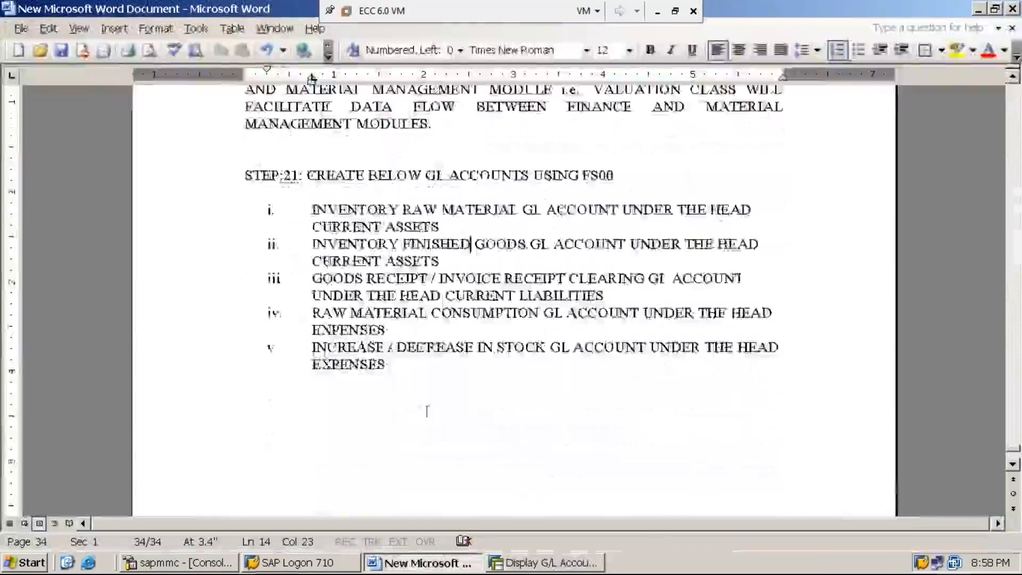
{"action": "left_click", "coordinate": [402, 370]}
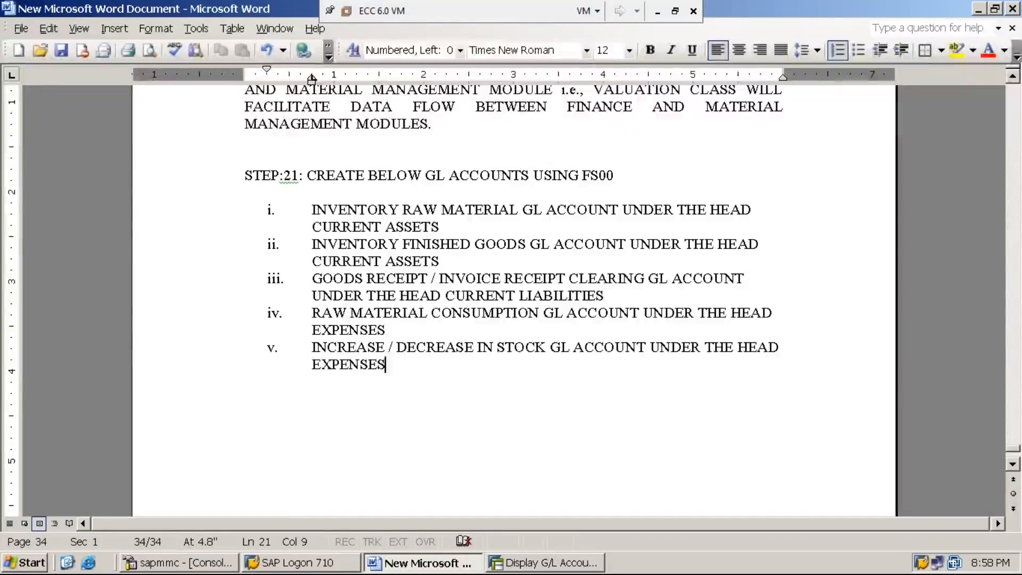
{"action": "left_click", "coordinate": [550, 565]}
{"action": "left_click", "coordinate": [424, 221]}
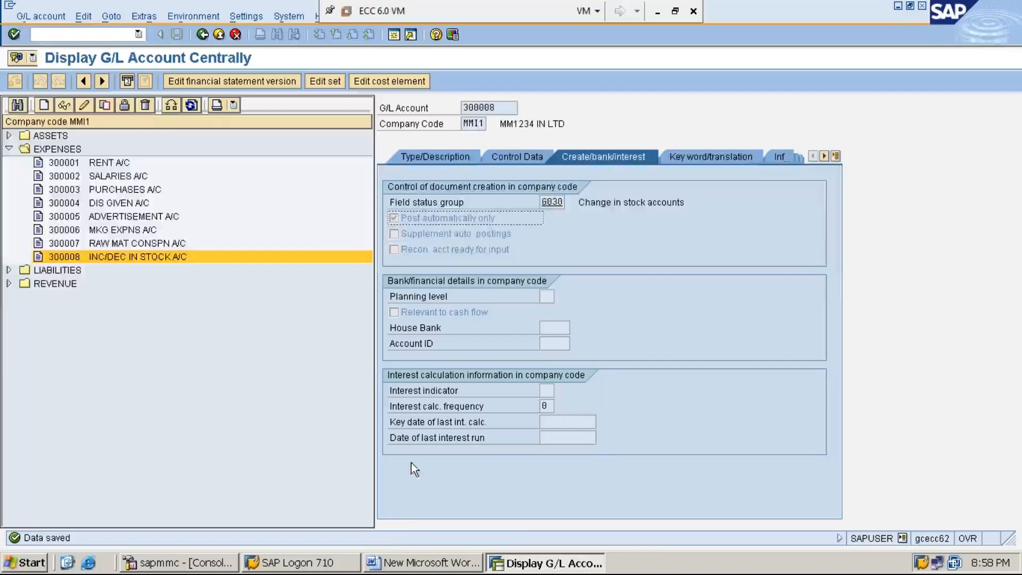
{"action": "left_click", "coordinate": [437, 569]}
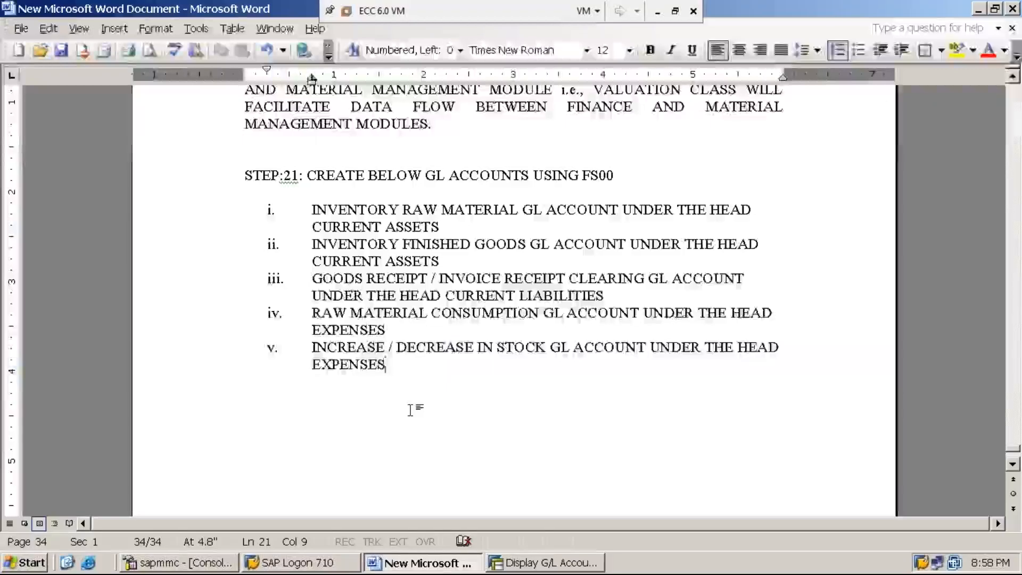
{"action": "key", "text": "Return"}
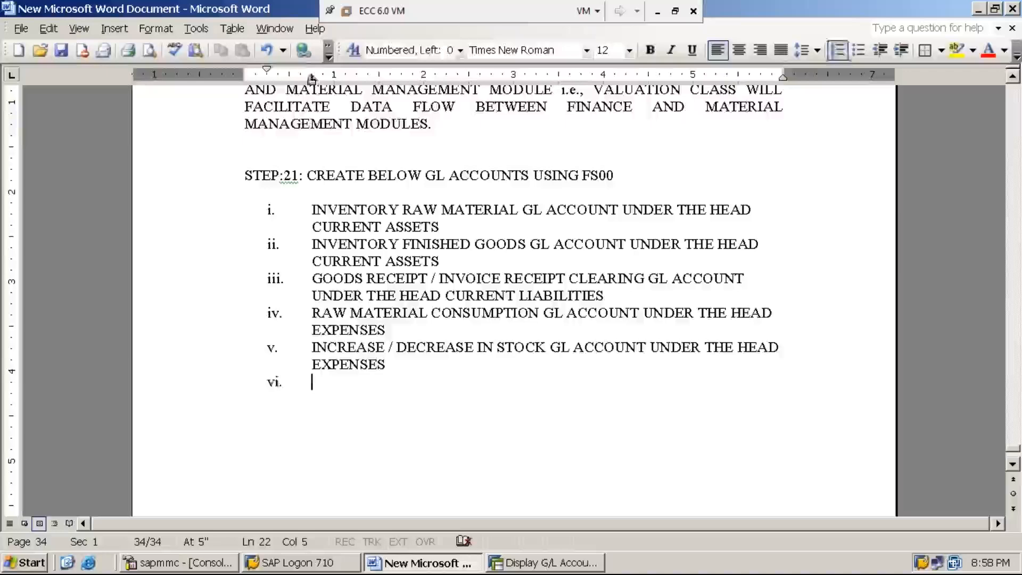
{"action": "key", "text": "BackSpace"}
{"action": "key", "text": "BackSpace"}
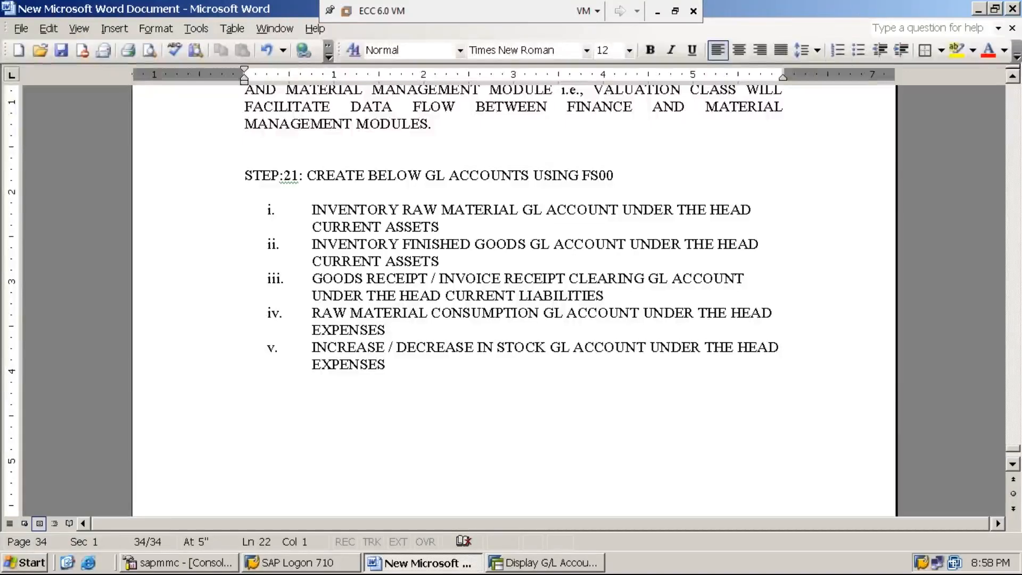
{"action": "key", "text": "Return"}
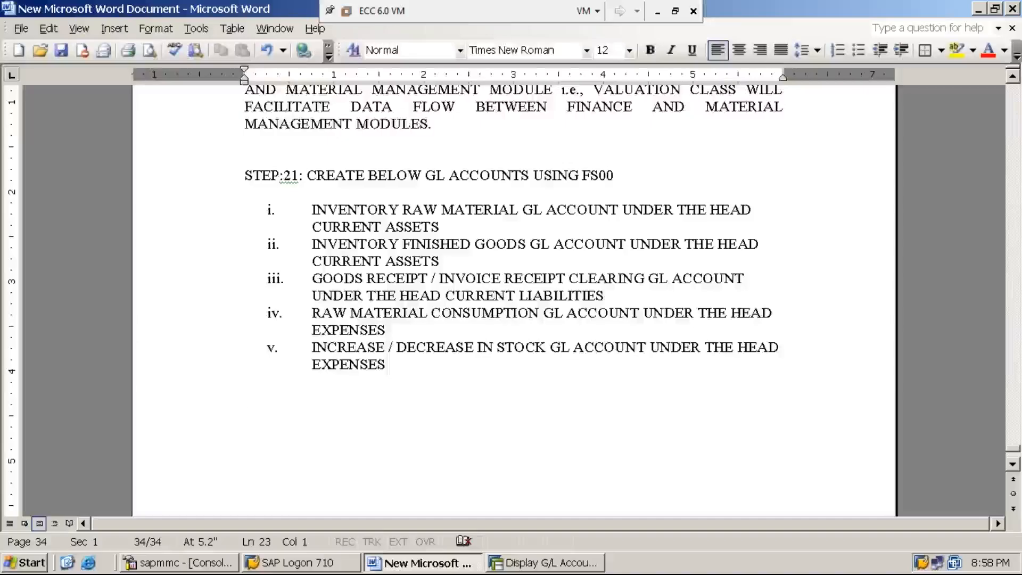
{"action": "type", "text": "STE"}
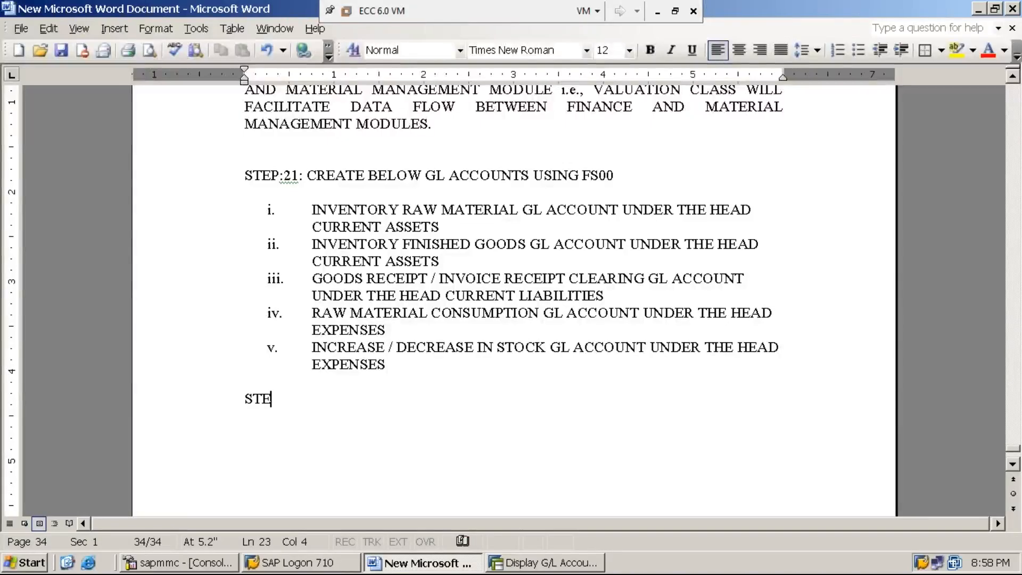
{"action": "type", "text": "P:22:"}
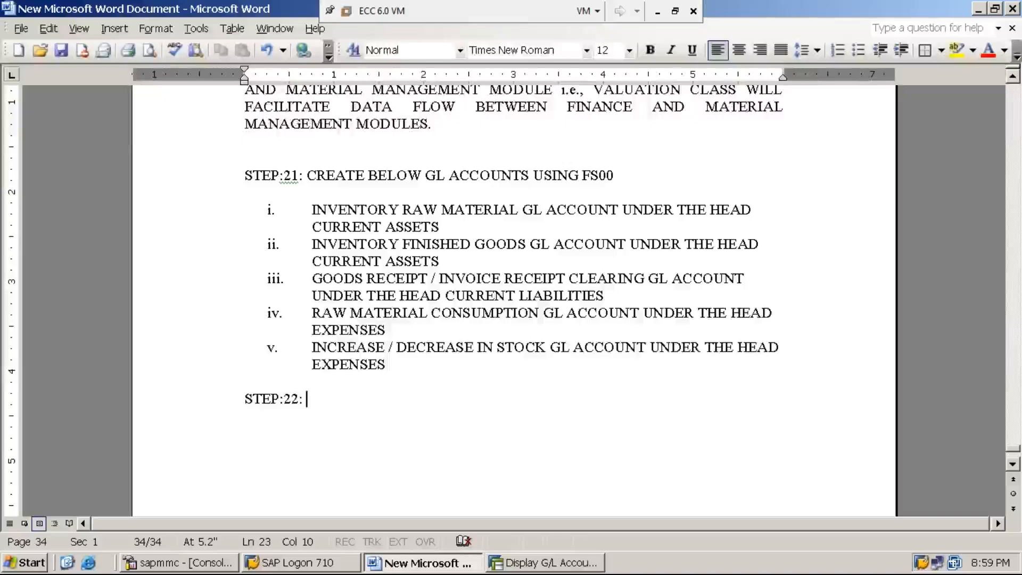
- Mark the STEP:22: line with an asterisk and a space at its start
{"action": "key", "text": "Home"}
{"action": "type", "text": "8"}
{"action": "key", "text": "BackSpace"}
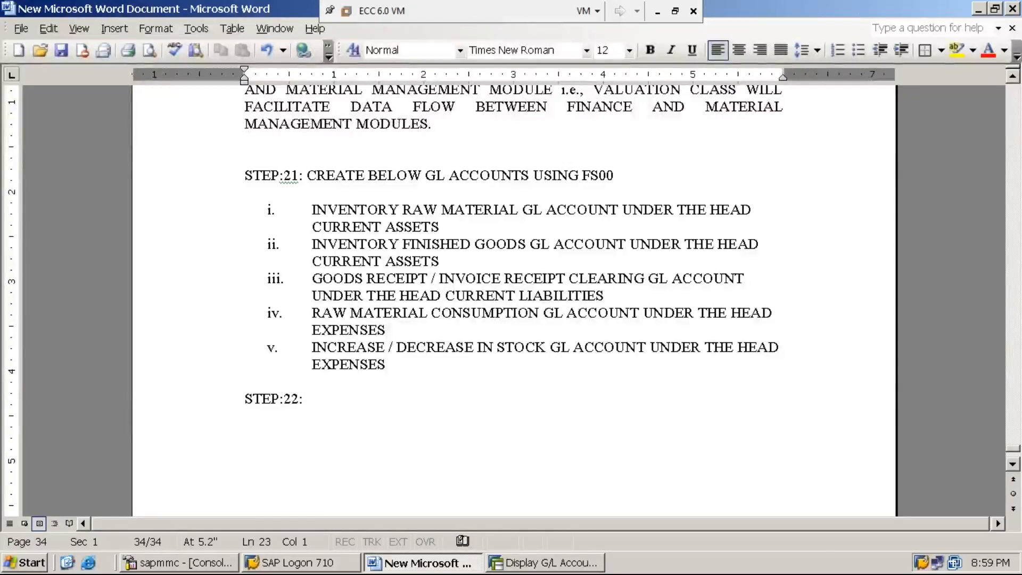
{"action": "type", "text": "*"}
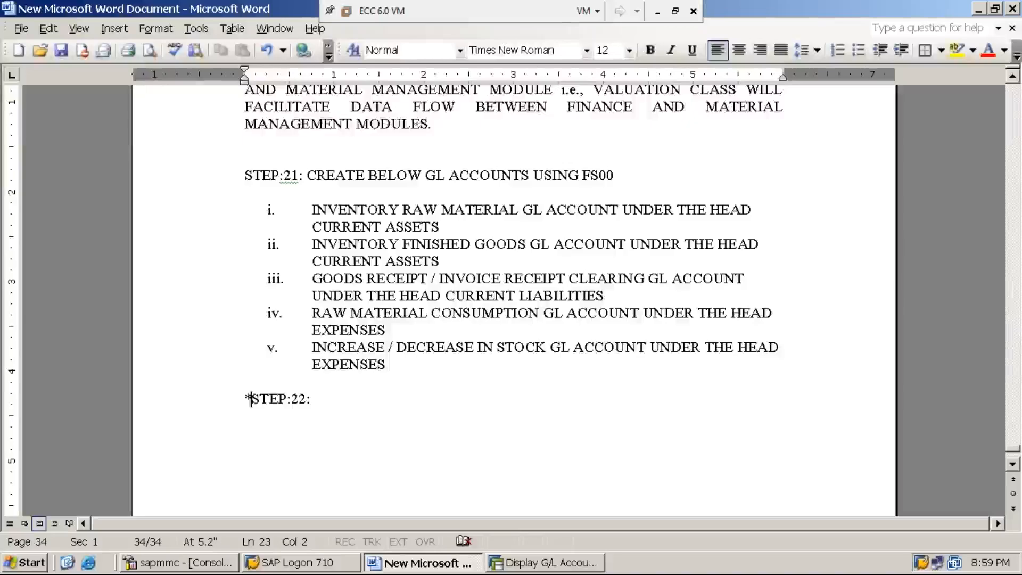
{"action": "key", "text": "End"}
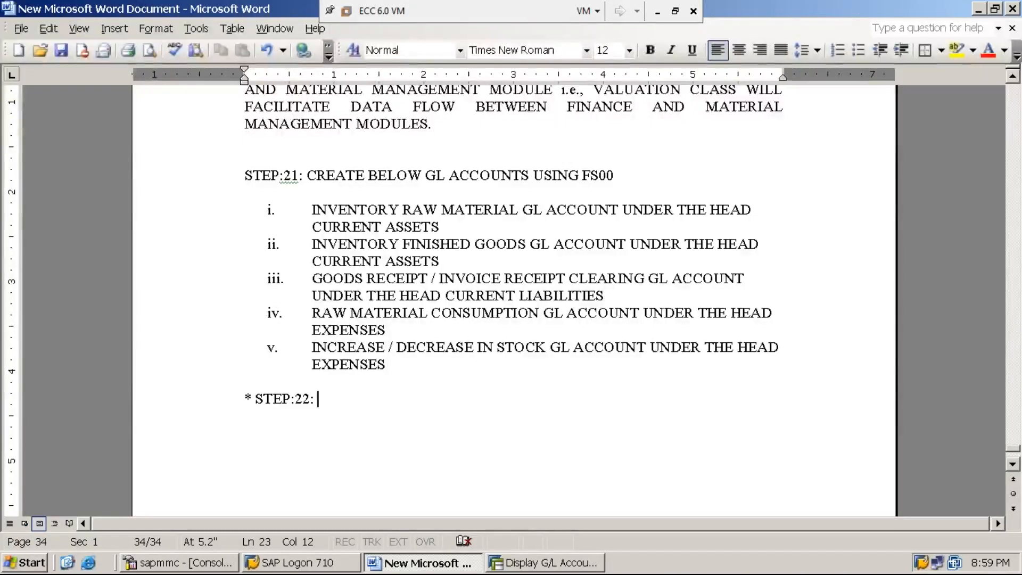
- Title the STEP:22: line AUTOMATIC POSTING FROM MM TO FI USING OBYC
{"action": "type", "text": "AUTOMATI"}
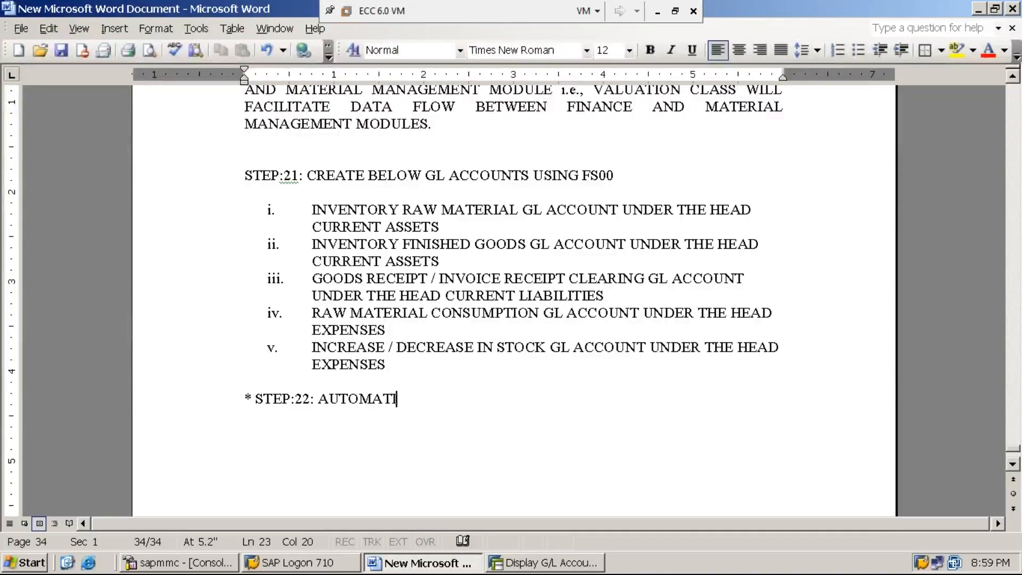
{"action": "type", "text": "C P"}
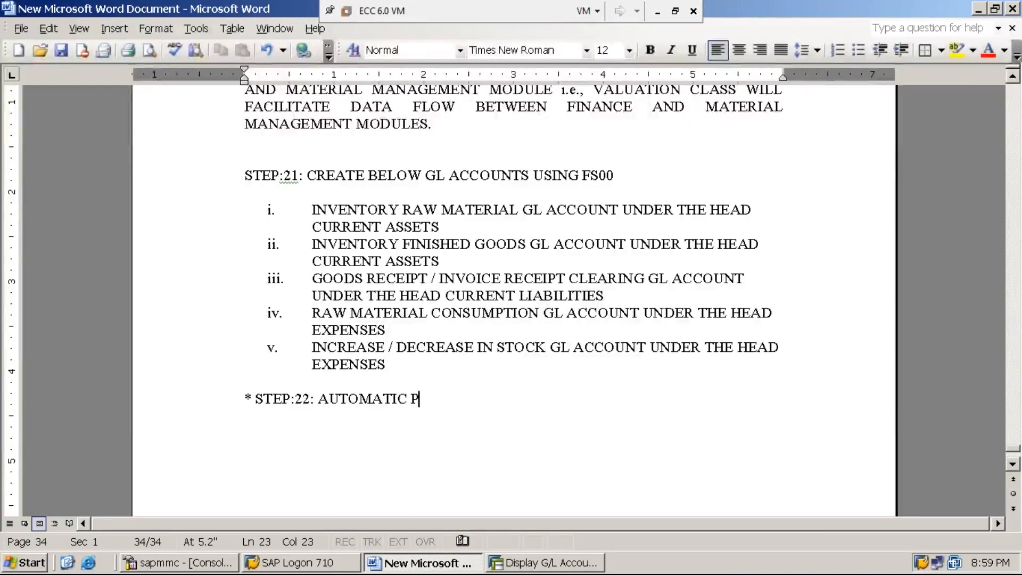
{"action": "type", "text": "OSTING "}
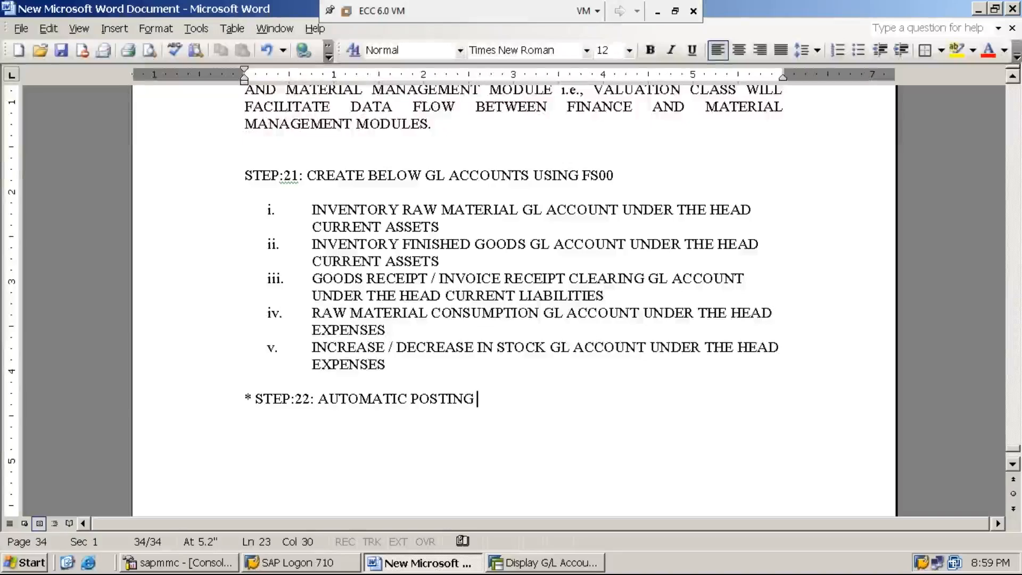
{"action": "type", "text": "FROM MM TO FI "}
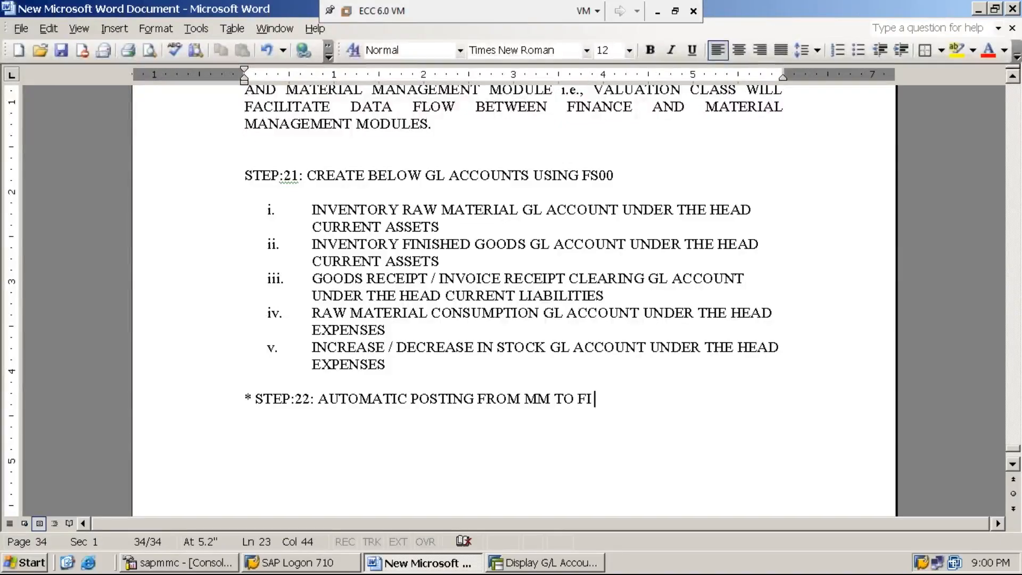
{"action": "type", "text": "USI"}
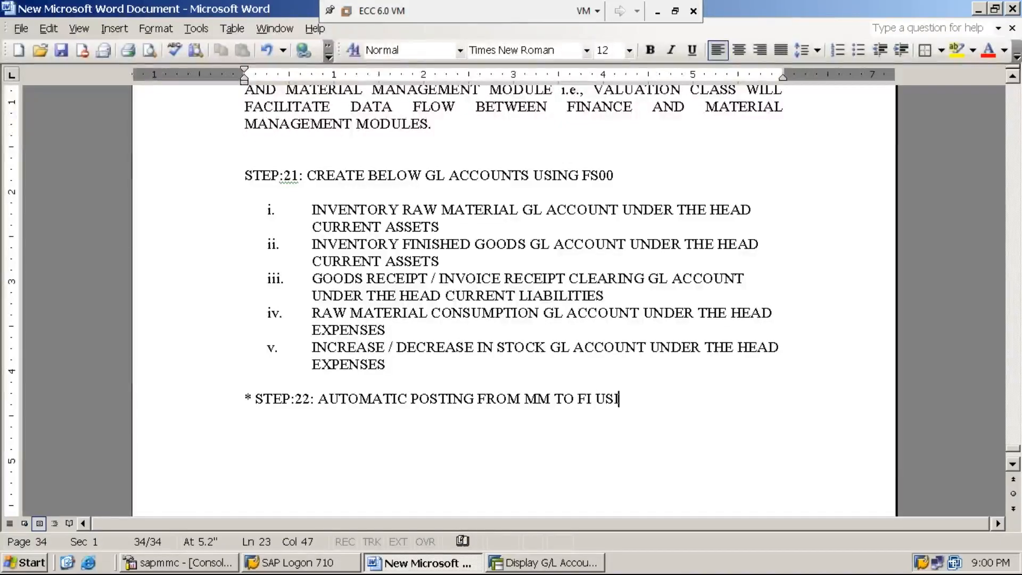
{"action": "type", "text": "NG "}
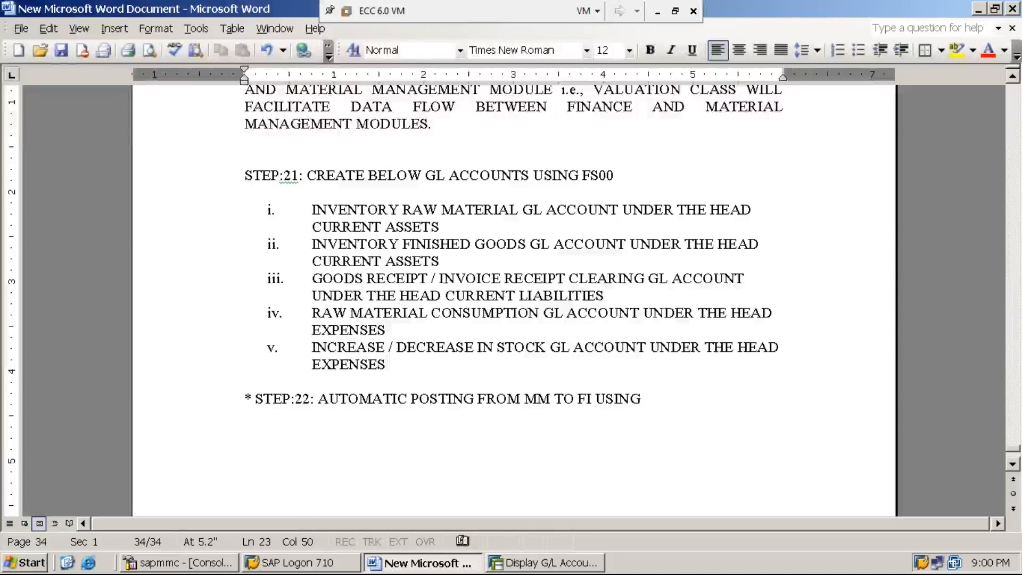
{"action": "type", "text": "OBYC"}
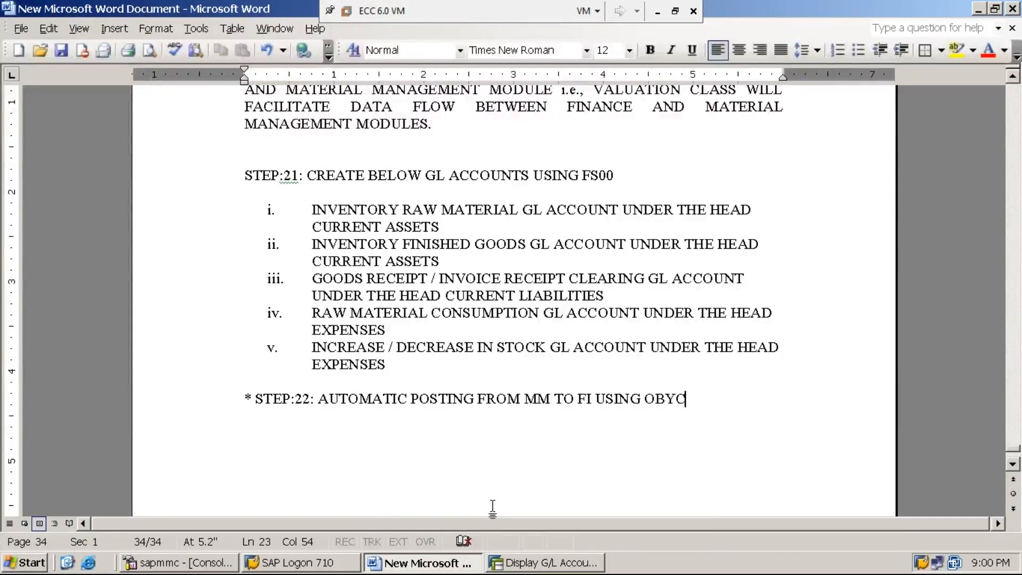
- Switch to the SAP window and start transaction OBYC in place of the G/L account display
{"action": "left_click", "coordinate": [531, 566]}
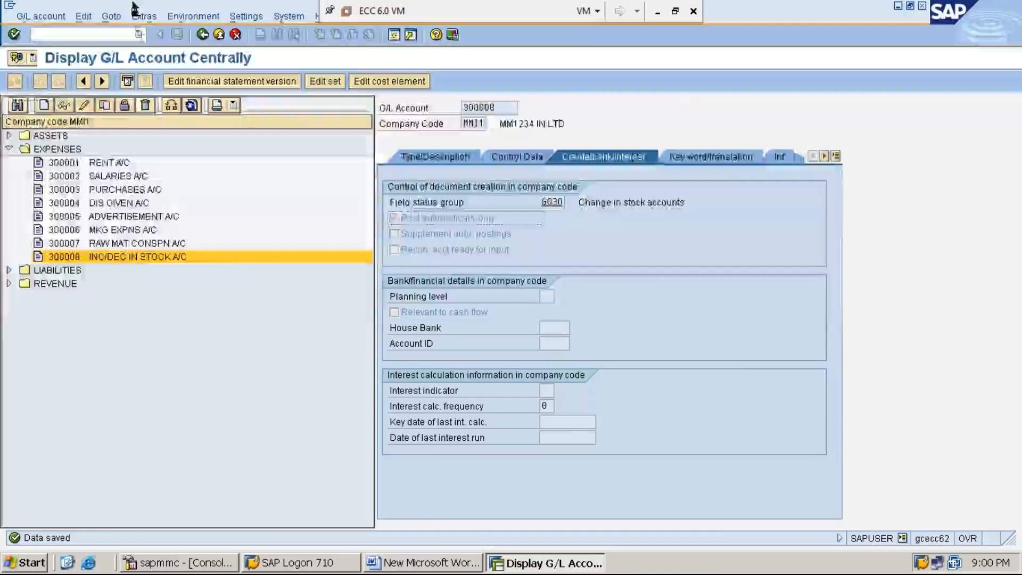
{"action": "left_click", "coordinate": [104, 35]}
{"action": "type", "text": "/nobyc"}
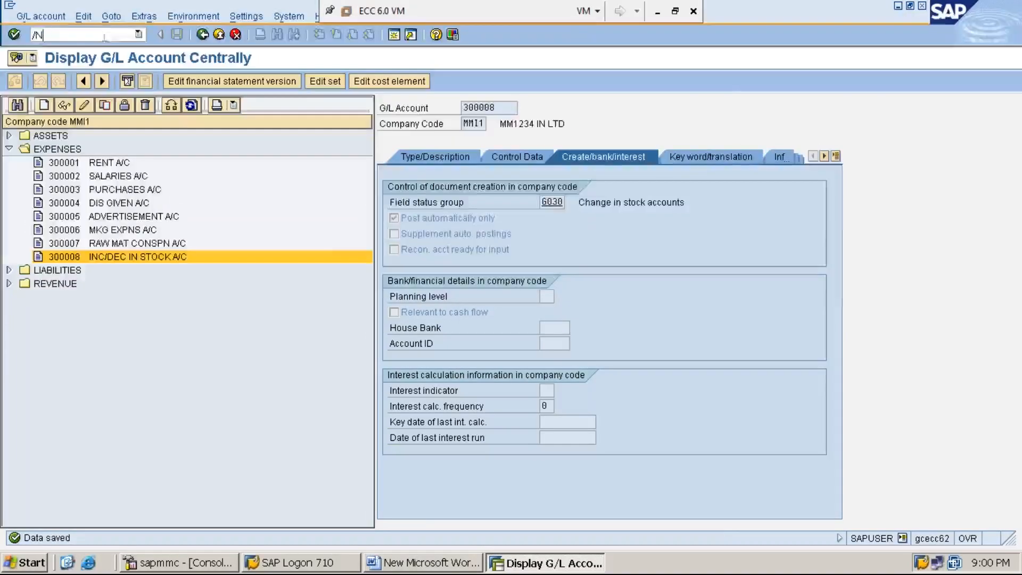
{"action": "key", "text": "Return"}
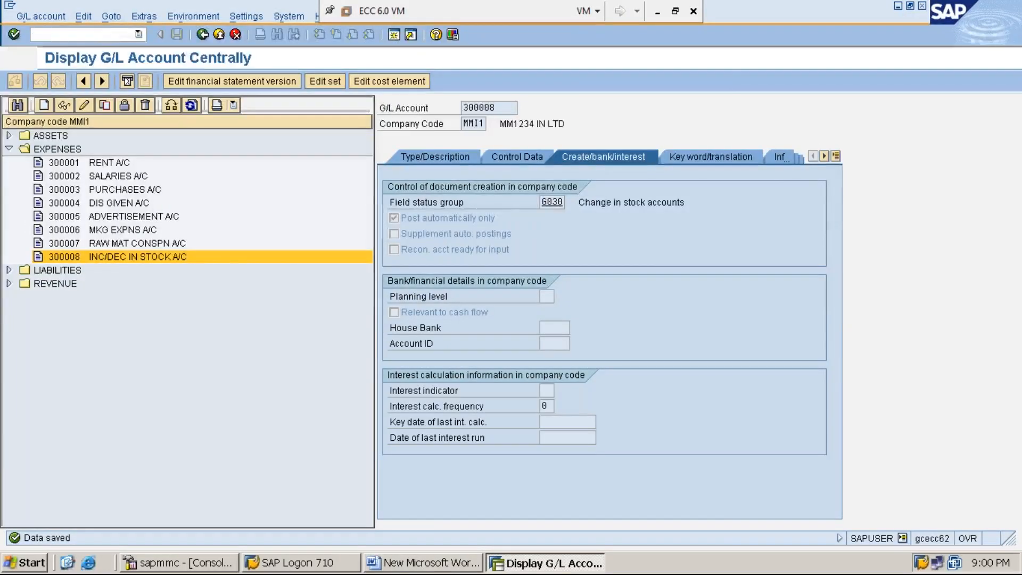
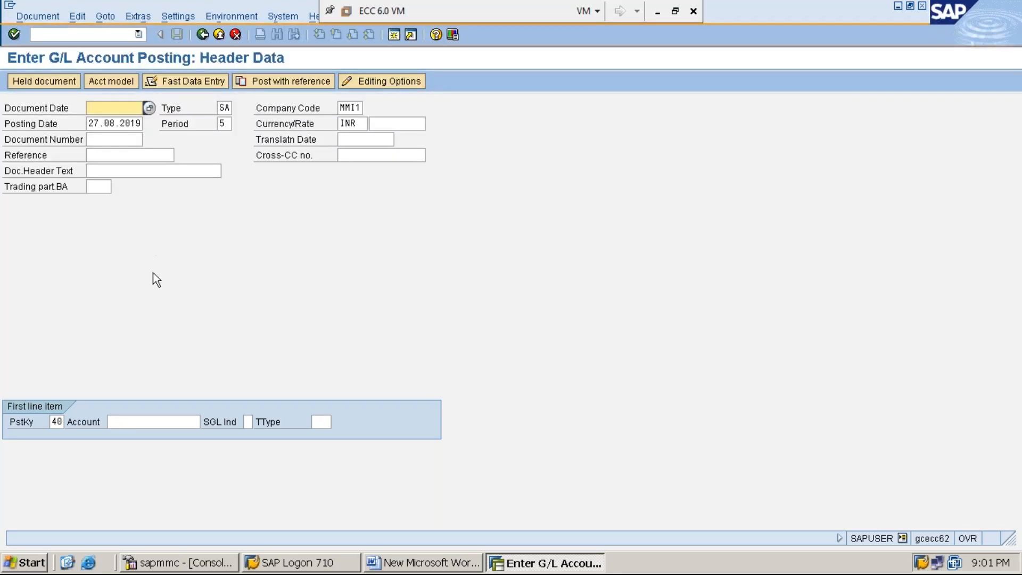
- Switch to the Word document and review the STEP:22: line, highlighting MM in its title
{"action": "left_click", "coordinate": [448, 567]}
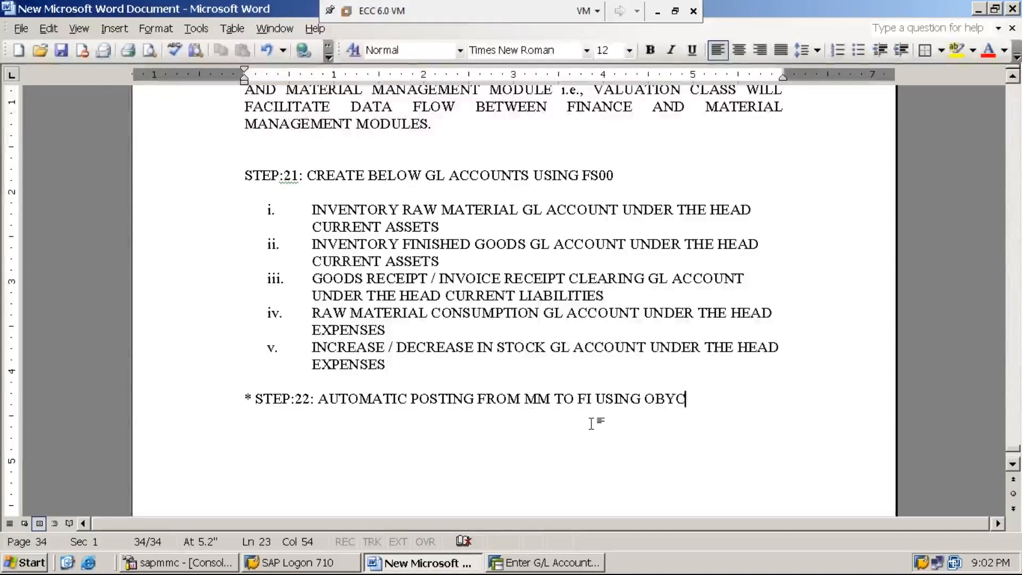
{"action": "left_click", "coordinate": [551, 400]}
{"action": "left_click_drag", "start_coordinate": [551, 400], "coordinate": [525, 400]}
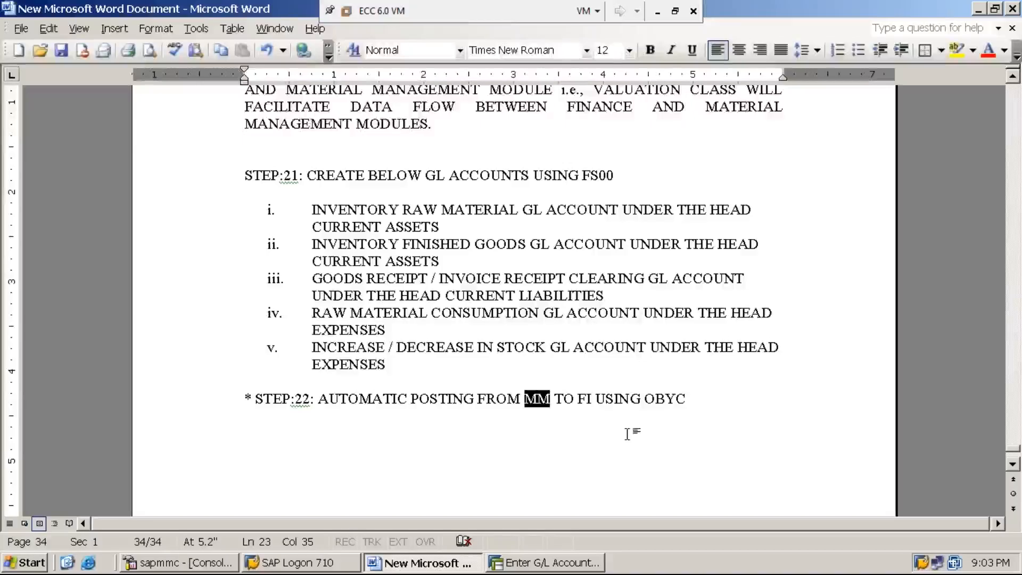
{"action": "left_click", "coordinate": [695, 405]}
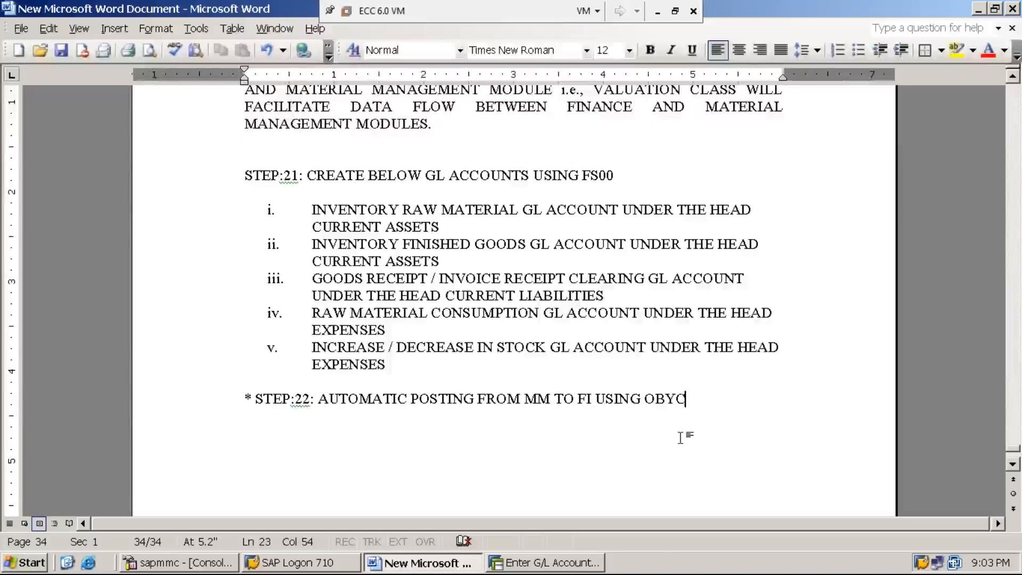
- Switch back to SAP, start transaction FS00 and expand the ASSETS, EXPENSES and LIABILITIES account groups of company code MMI1
{"action": "left_click", "coordinate": [580, 566]}
{"action": "left_click", "coordinate": [98, 36]}
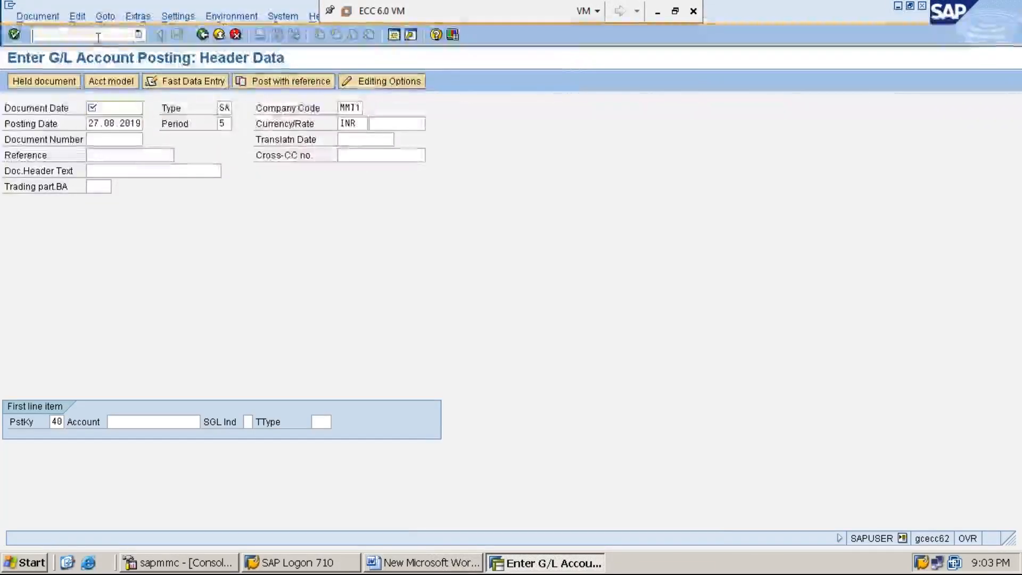
{"action": "type", "text": "/N"}
{"action": "type", "text": "F"}
{"action": "type", "text": "B50"}
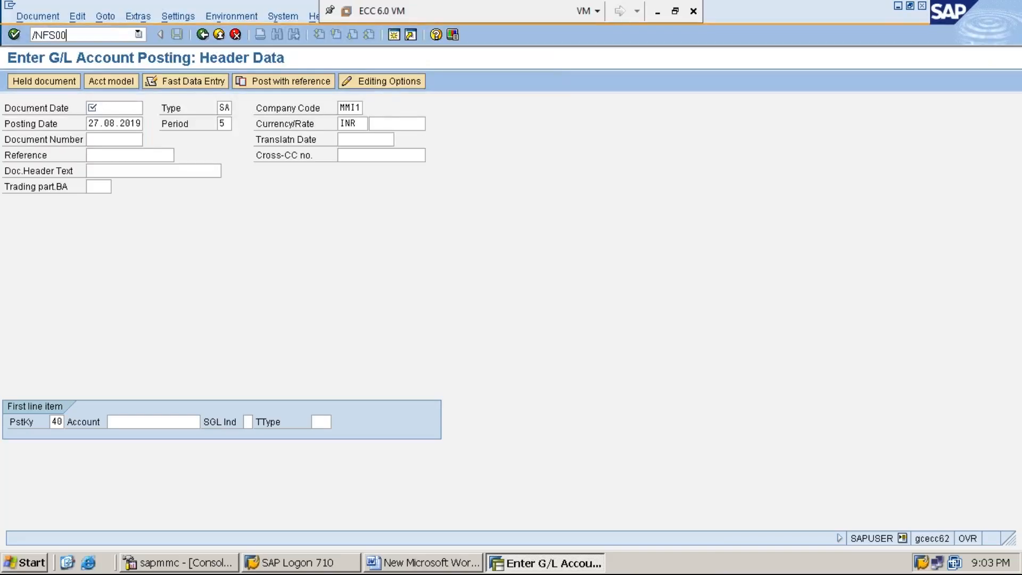
{"action": "key", "text": "Return"}
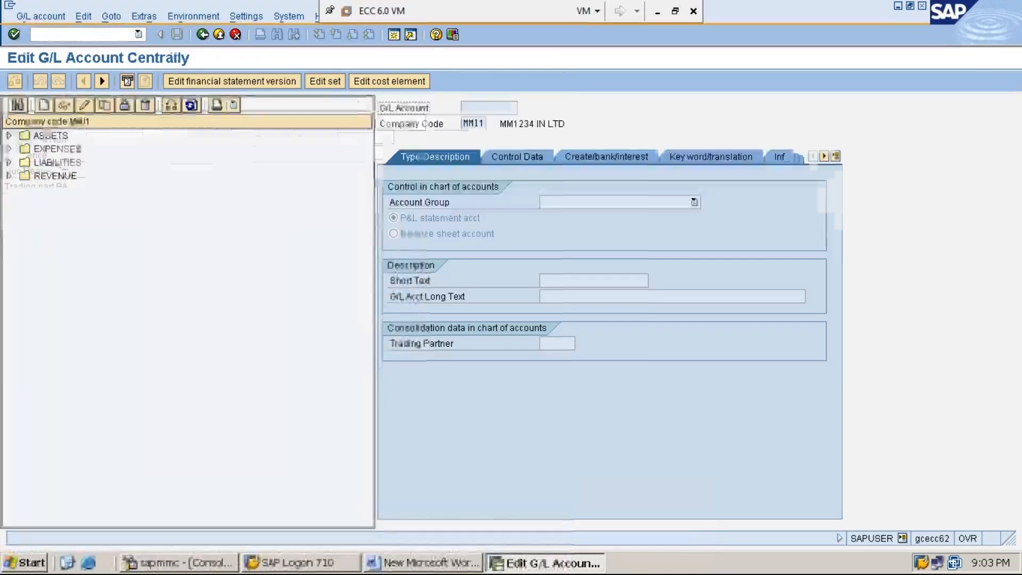
{"action": "left_click", "coordinate": [9, 135]}
{"action": "left_click", "coordinate": [9, 257]}
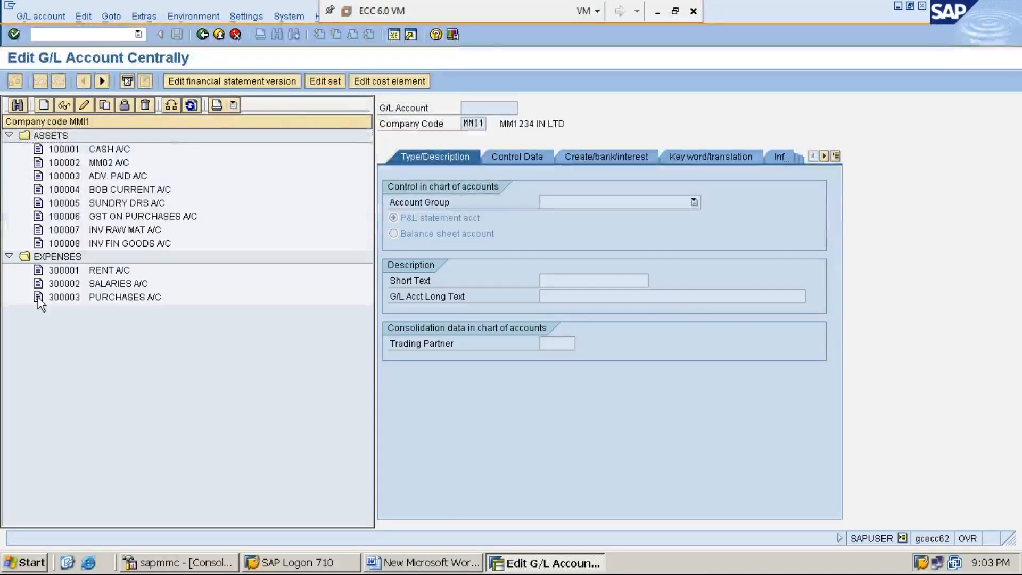
{"action": "left_click", "coordinate": [8, 377]}
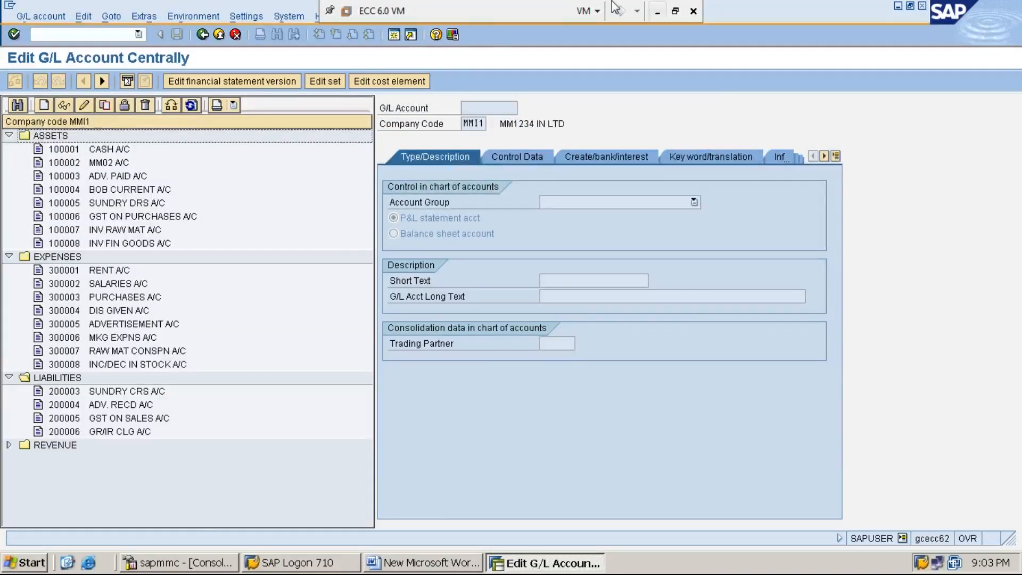
- Start transaction SPRO in a new SAP session and open the SAP Reference IMG
{"action": "left_click", "coordinate": [393, 35]}
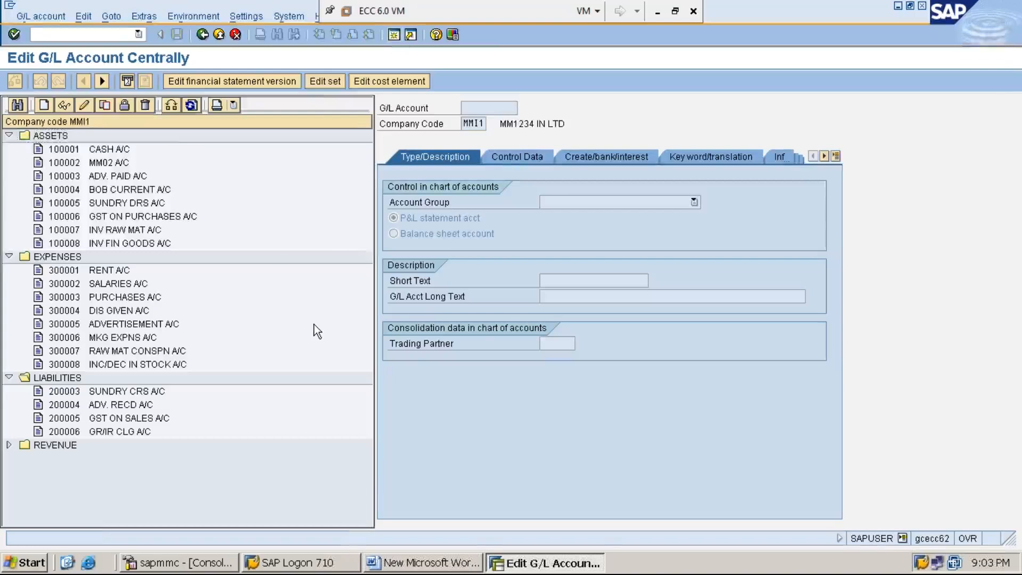
{"action": "type", "text": "SPRO"}
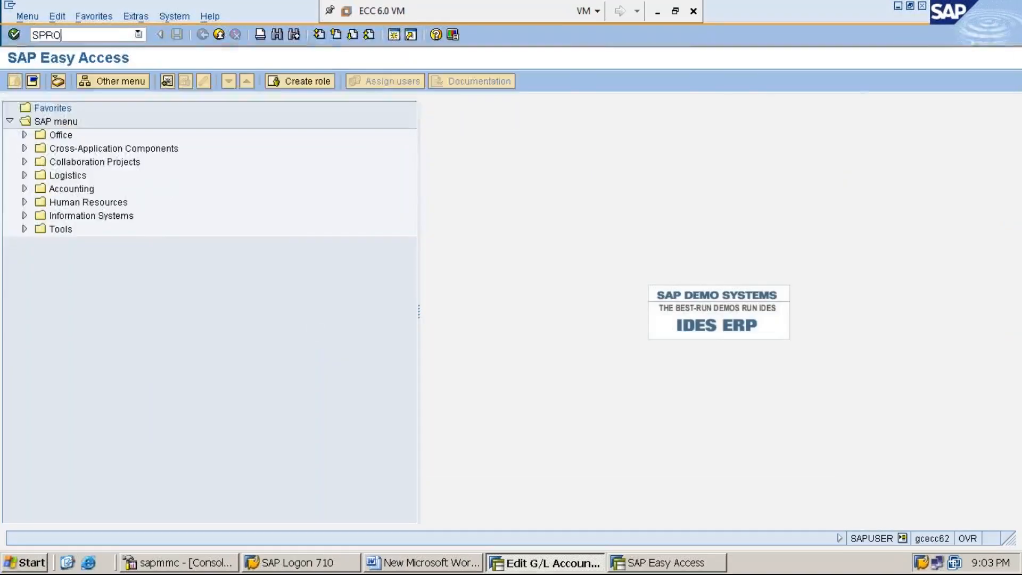
{"action": "key", "text": "Return"}
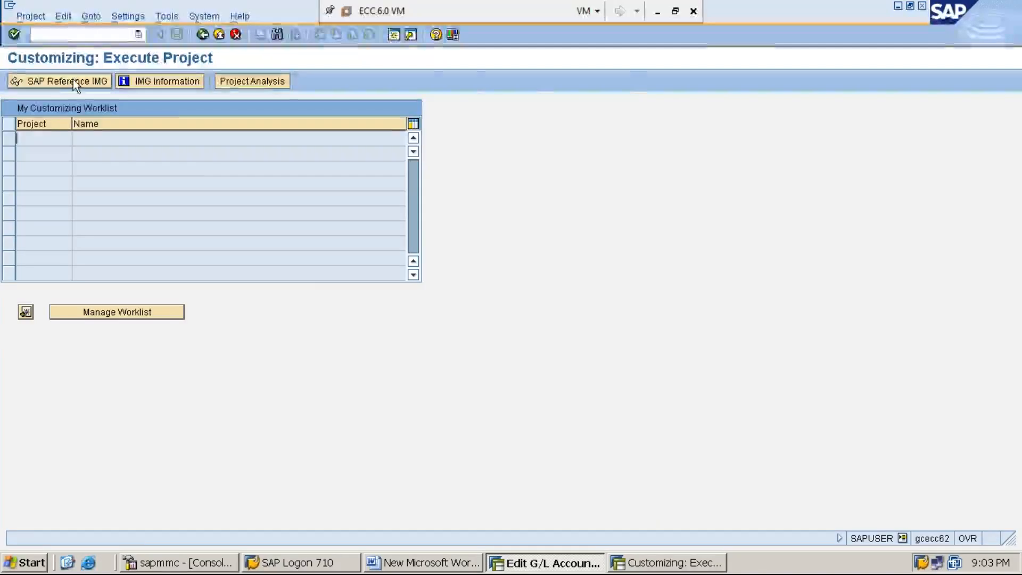
{"action": "left_click", "coordinate": [74, 79]}
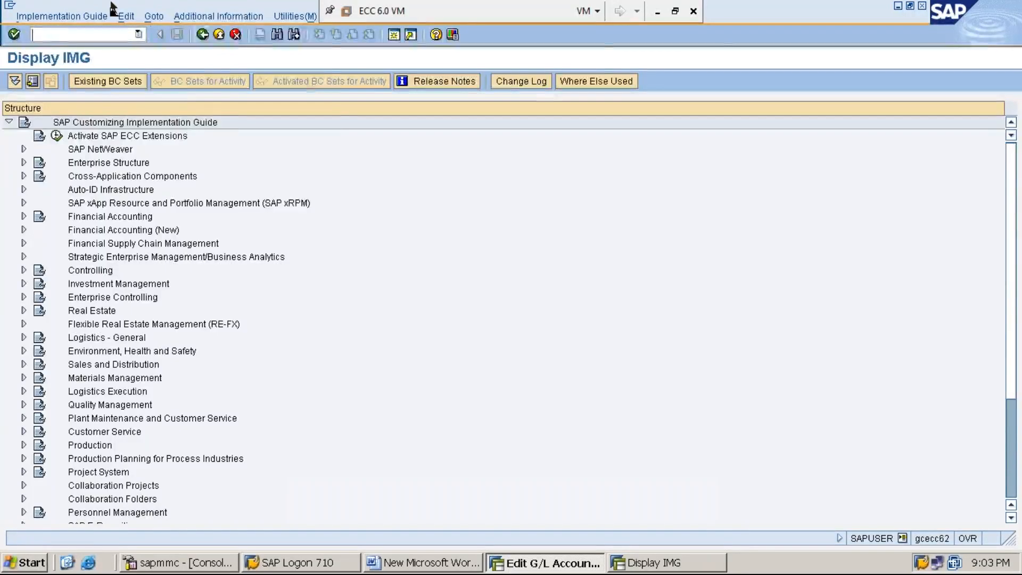
- Show the technical keys of the IMG activities as additional information beside the structure
{"action": "left_click", "coordinate": [216, 15]}
{"action": "key", "text": "Down"}
{"action": "key", "text": "Right"}
{"action": "key", "text": "Down"}
{"action": "key", "text": "Right"}
{"action": "key", "text": "Down"}
{"action": "key", "text": "Return"}
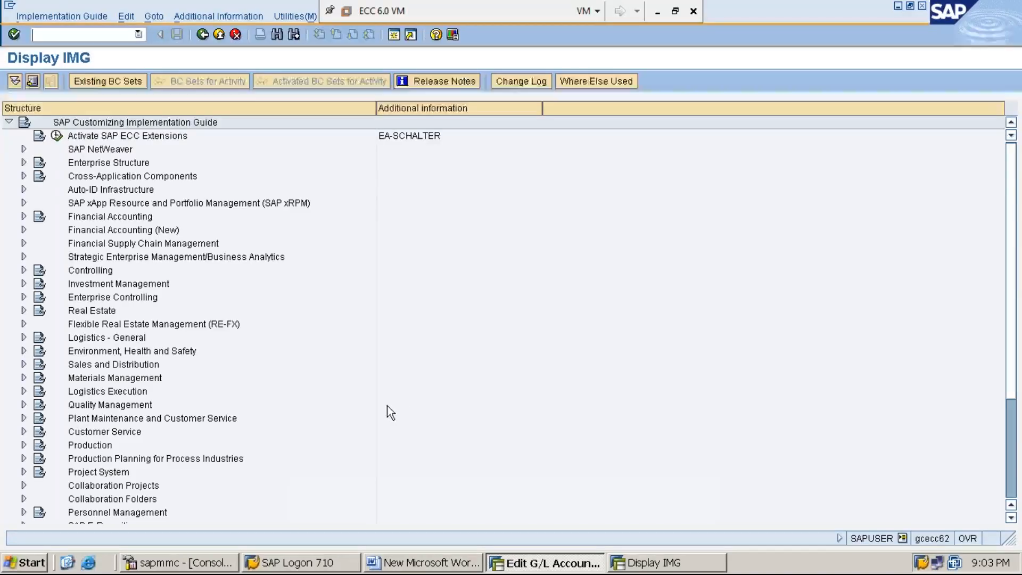
- Expand Materials Management and its Valuation and Account Assignment node in the IMG structure
{"action": "double_click", "coordinate": [132, 379]}
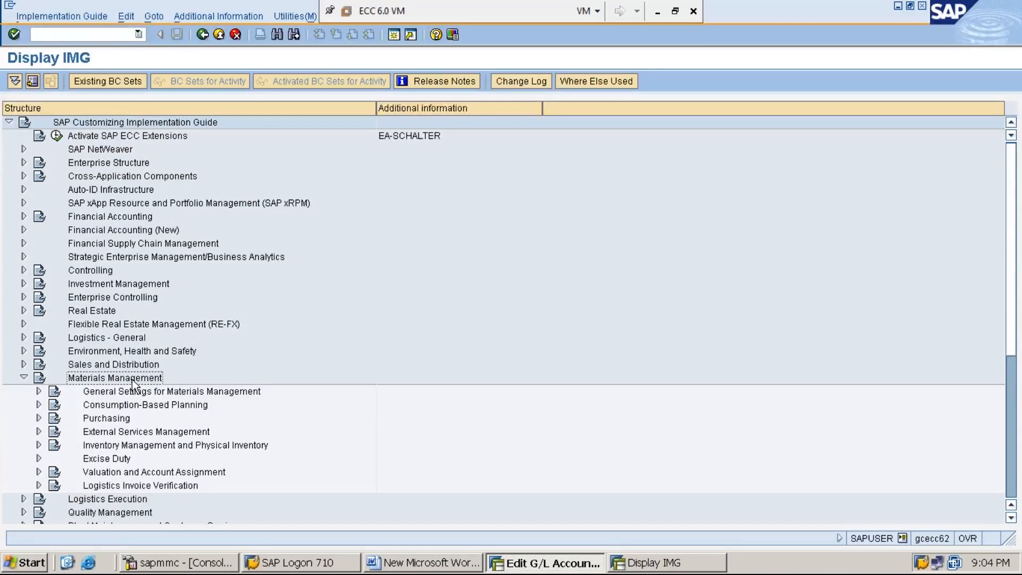
{"action": "key", "text": "Down"}
{"action": "key", "text": "Down"}
{"action": "key", "text": "Down"}
{"action": "key", "text": "Down"}
{"action": "key", "text": "Down"}
{"action": "key", "text": "Down"}
{"action": "key", "text": "Down"}
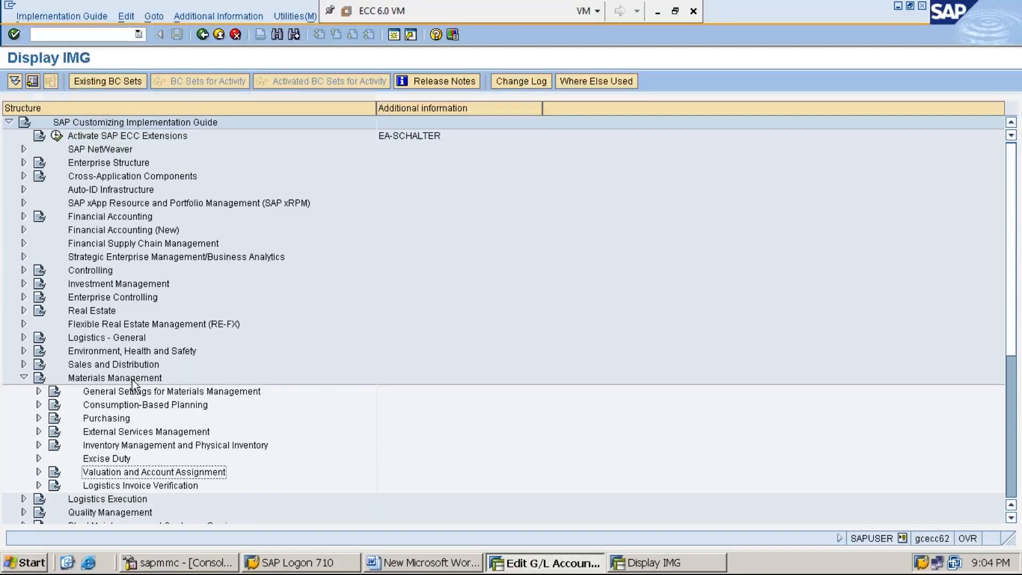
{"action": "key", "text": "Right"}
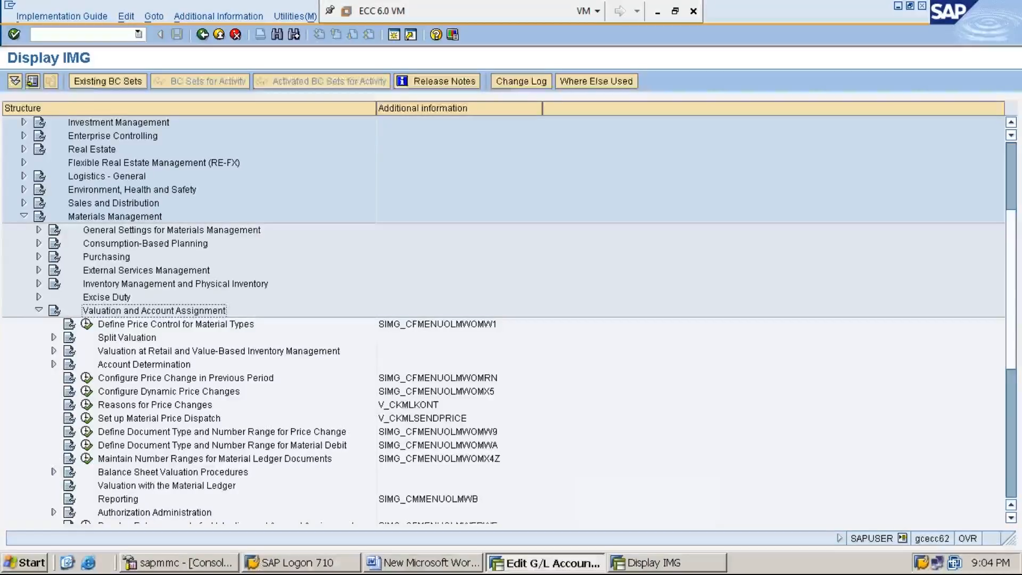
- Expand Account Determination and its Account Determination Without Wizard node under Valuation and Account Assignment
{"action": "key", "text": "Down"}
{"action": "key", "text": "Down"}
{"action": "key", "text": "Down"}
{"action": "key", "text": "Down"}
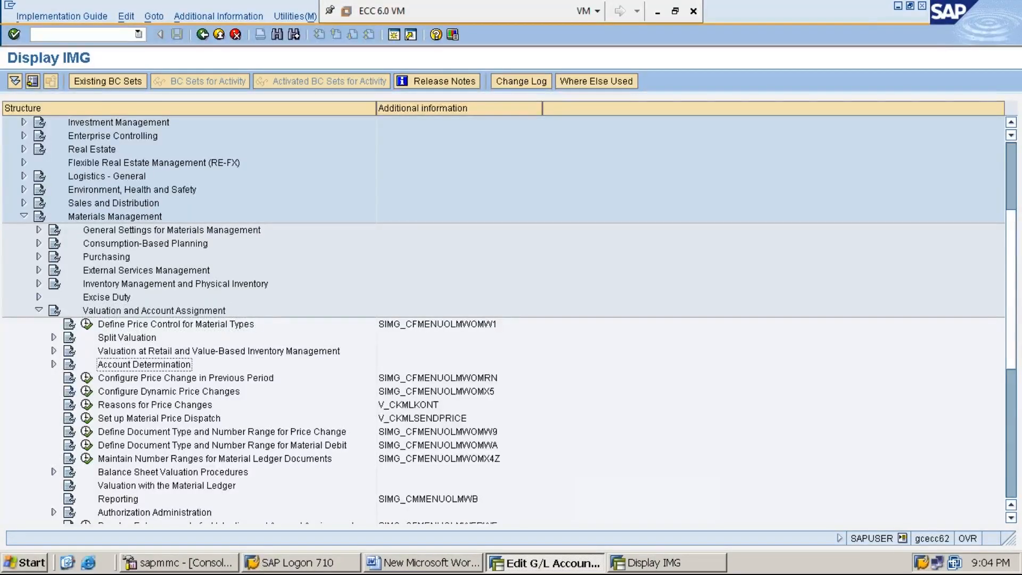
{"action": "key", "text": "Right"}
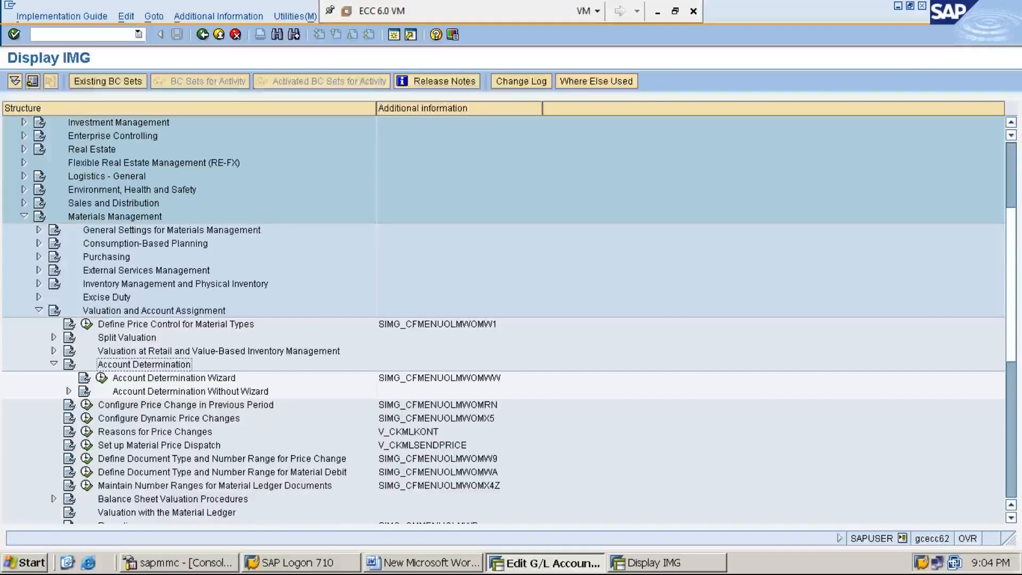
{"action": "key", "text": "Down"}
{"action": "key", "text": "Down"}
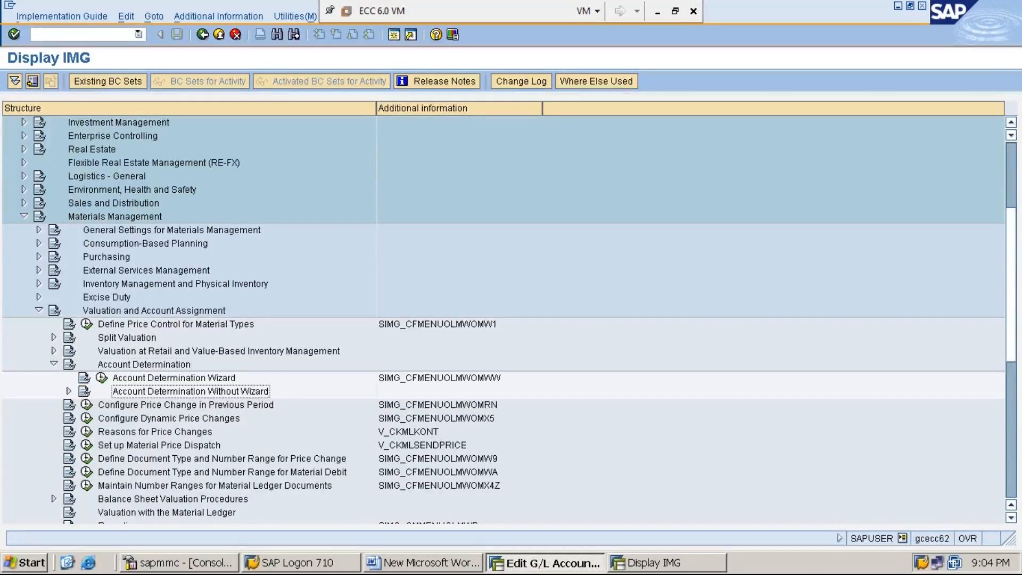
{"action": "key", "text": "Right"}
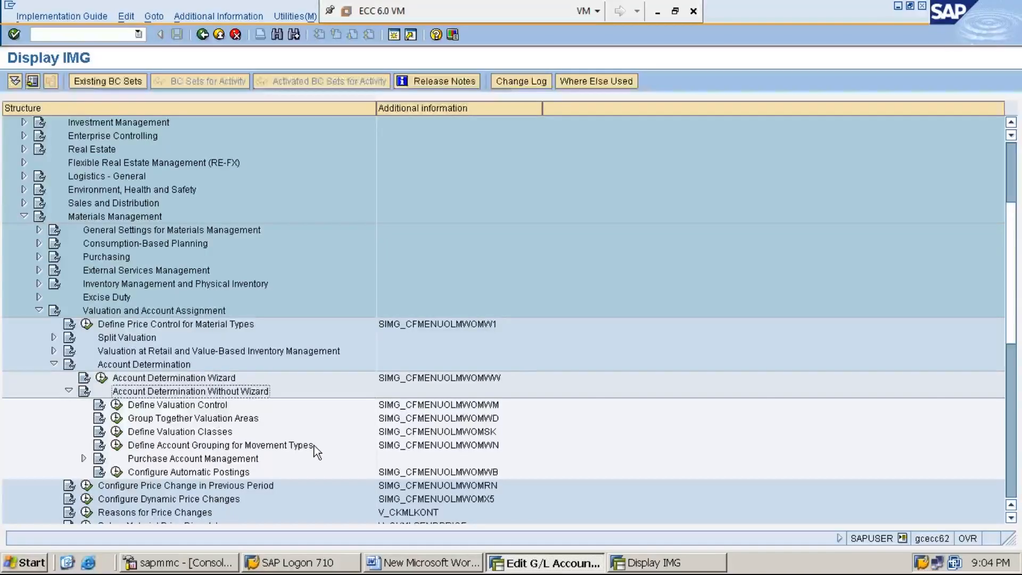
- Run Configure Automatic Postings, cancelling the valuation area check, and open the account assignment procedures
{"action": "key", "text": "Down"}
{"action": "key", "text": "Down"}
{"action": "key", "text": "Down"}
{"action": "key", "text": "Down"}
{"action": "key", "text": "Down"}
{"action": "key", "text": "Down"}
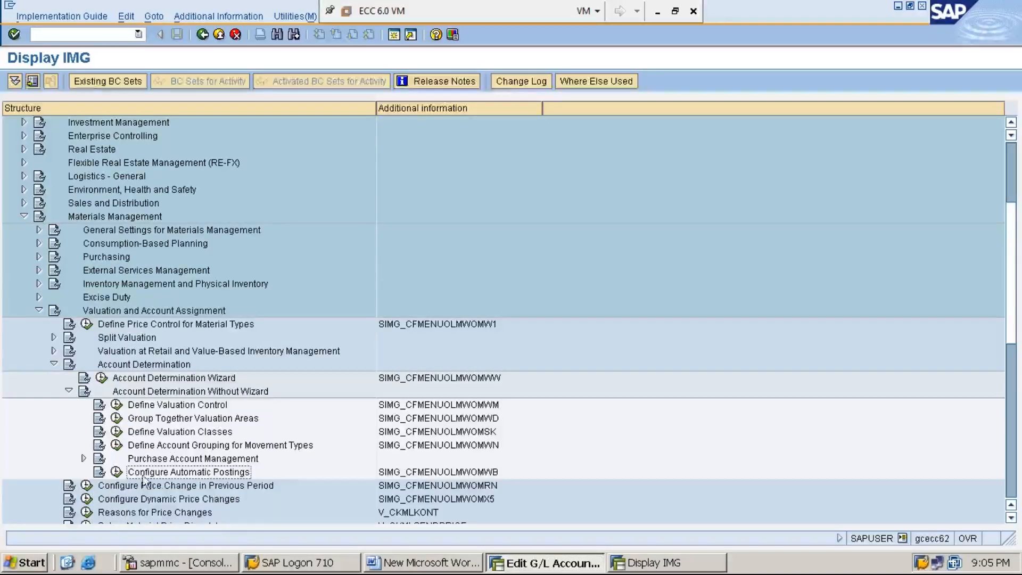
{"action": "left_click", "coordinate": [117, 473]}
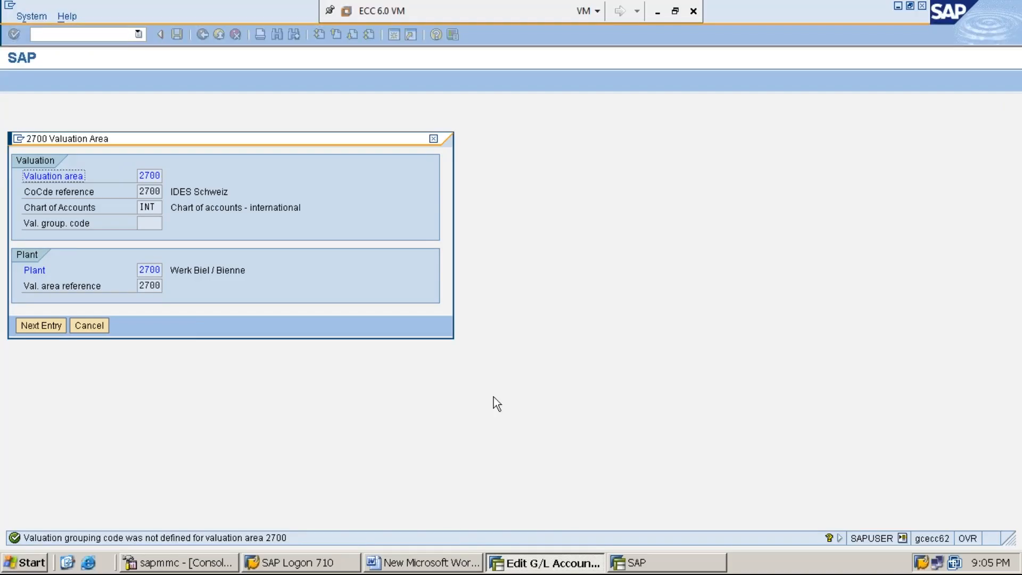
{"action": "left_click", "coordinate": [98, 327]}
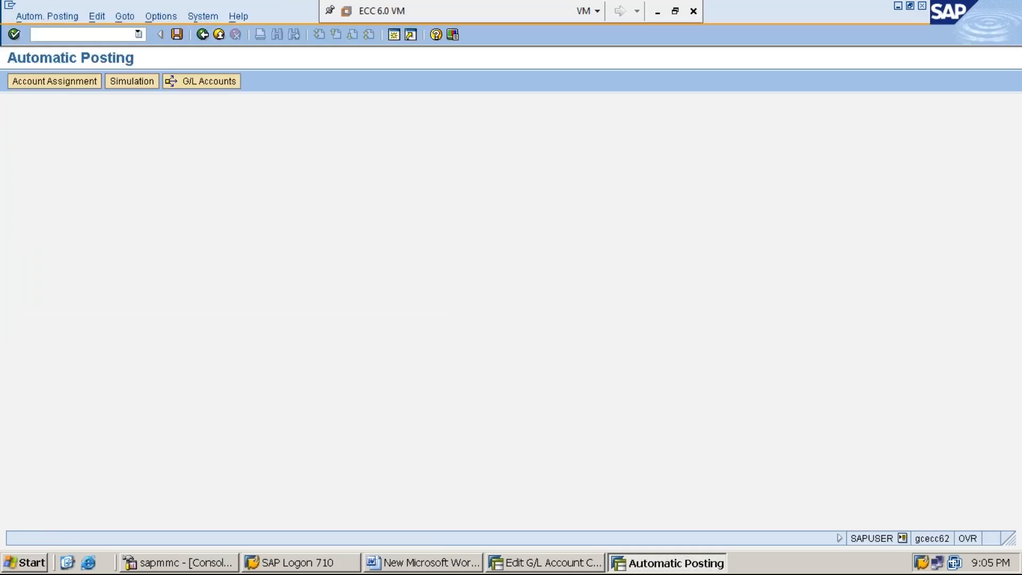
{"action": "left_click", "coordinate": [57, 83]}
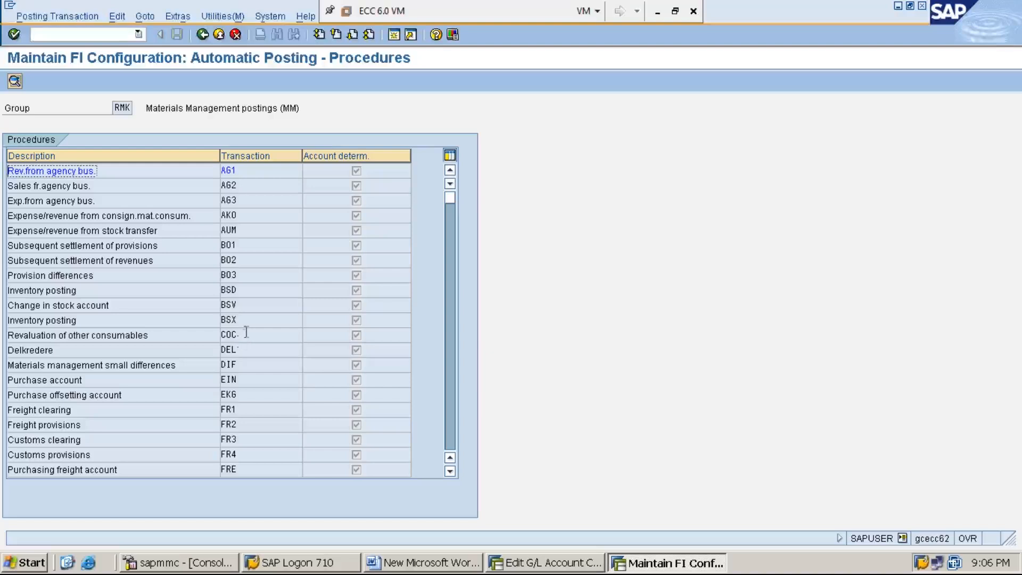
- Open the inventory posting procedure BSX for chart of accounts MMI1
{"action": "left_click", "coordinate": [247, 320]}
{"action": "left_click_drag", "start_coordinate": [240, 320], "coordinate": [218, 320]}
{"action": "left_click", "coordinate": [235, 322]}
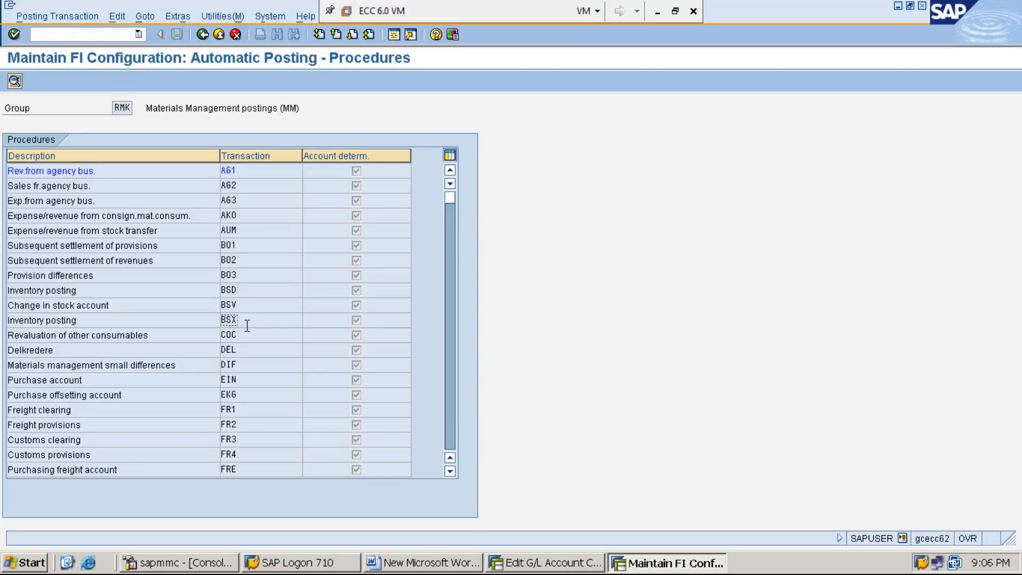
{"action": "left_click_drag", "start_coordinate": [239, 321], "coordinate": [222, 322]}
{"action": "left_click", "coordinate": [222, 323]}
{"action": "double_click", "coordinate": [247, 320]}
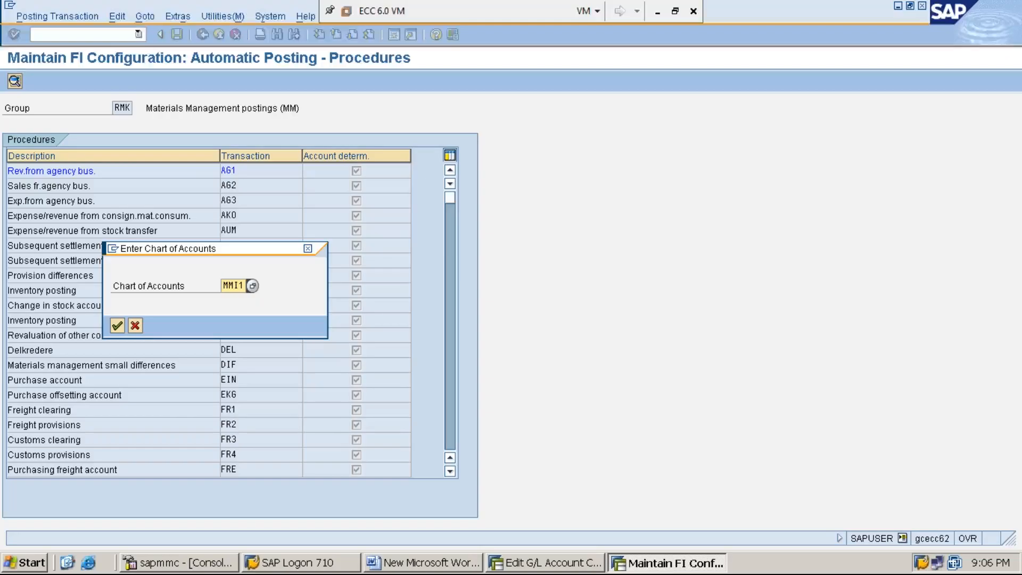
{"action": "key", "text": "Right"}
{"action": "key", "text": "Right"}
{"action": "key", "text": "Return"}
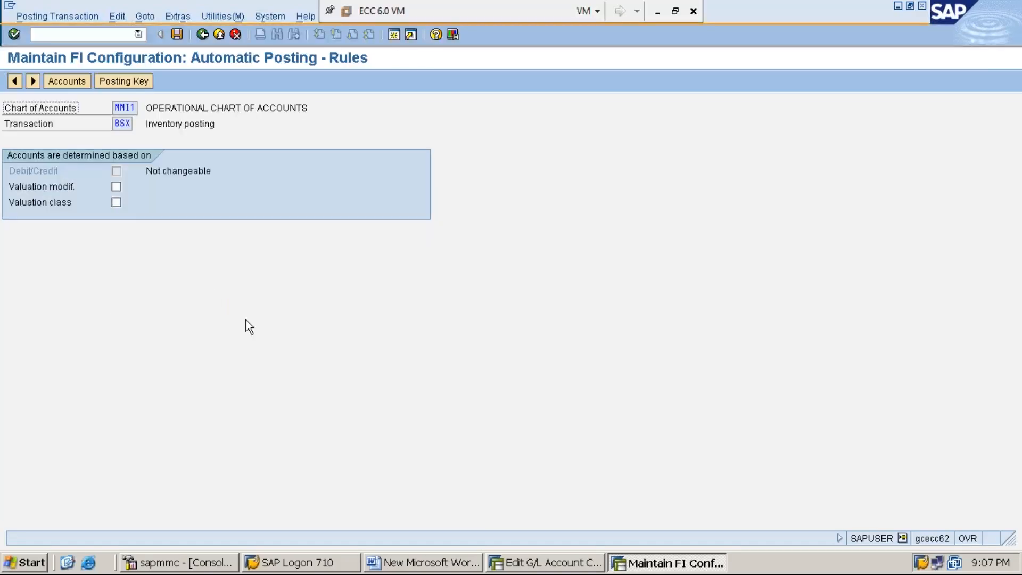
- Make BSX account determination depend on valuation modification and valuation class, and save the rules
{"action": "left_click", "coordinate": [116, 186]}
{"action": "left_click", "coordinate": [116, 202]}
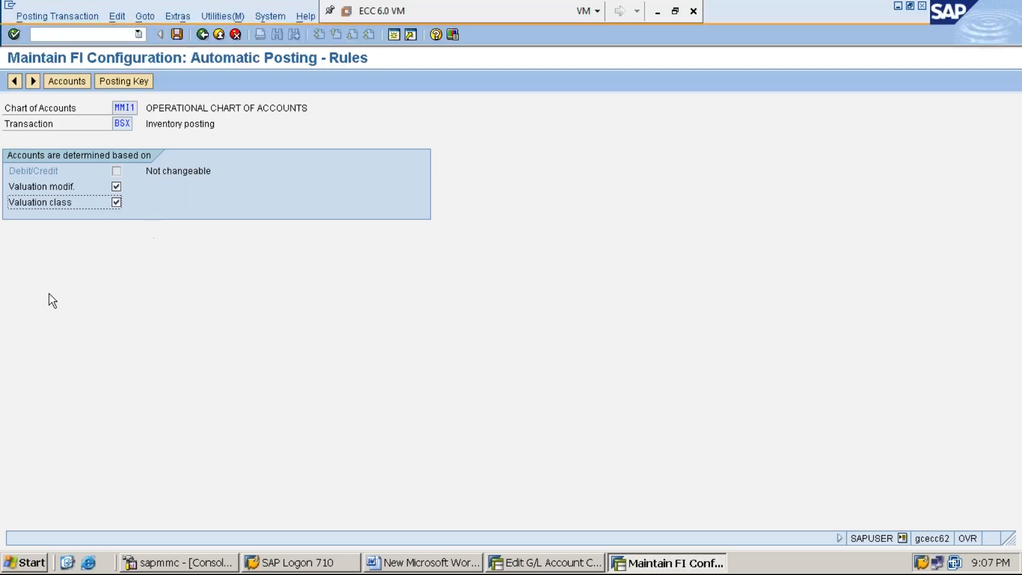
{"action": "left_click", "coordinate": [177, 34]}
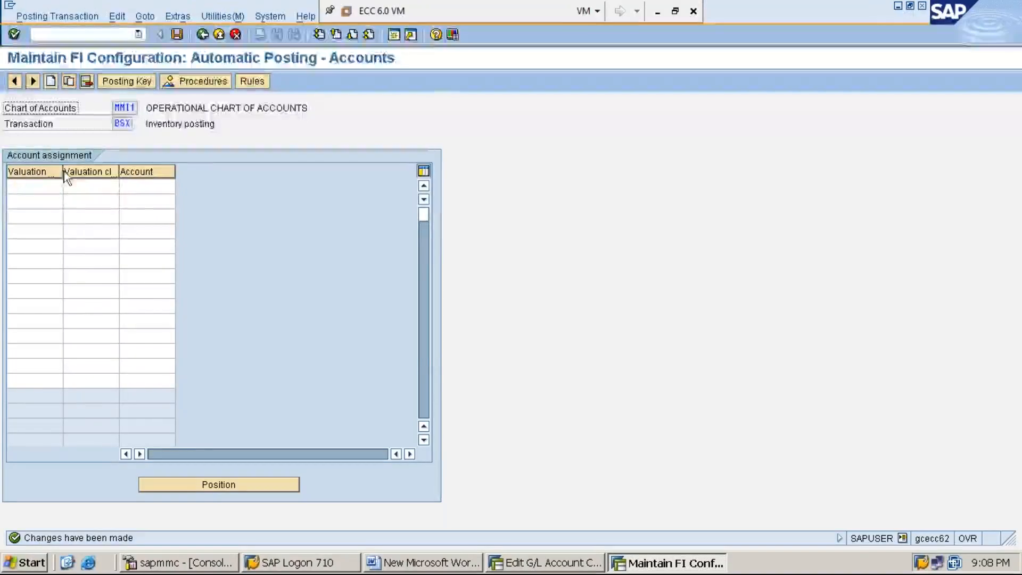
- Widen the account assignment columns and enter valuation modification MMI1 with valuation class MMRM in the first row
{"action": "left_click_drag", "start_coordinate": [63, 171], "coordinate": [203, 171]}
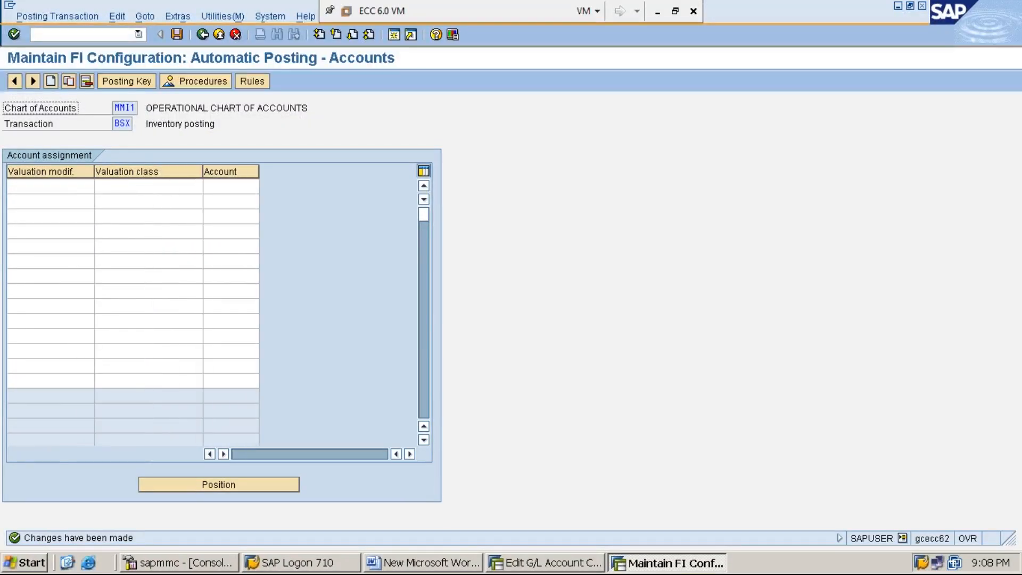
{"action": "left_click", "coordinate": [59, 186]}
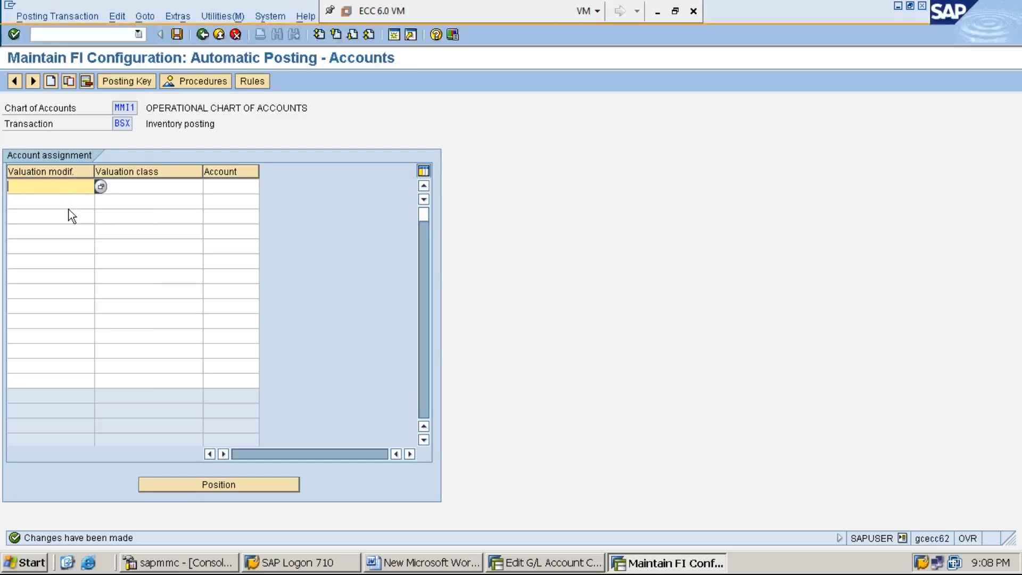
{"action": "type", "text": "MMI1"}
{"action": "key", "text": "Tab"}
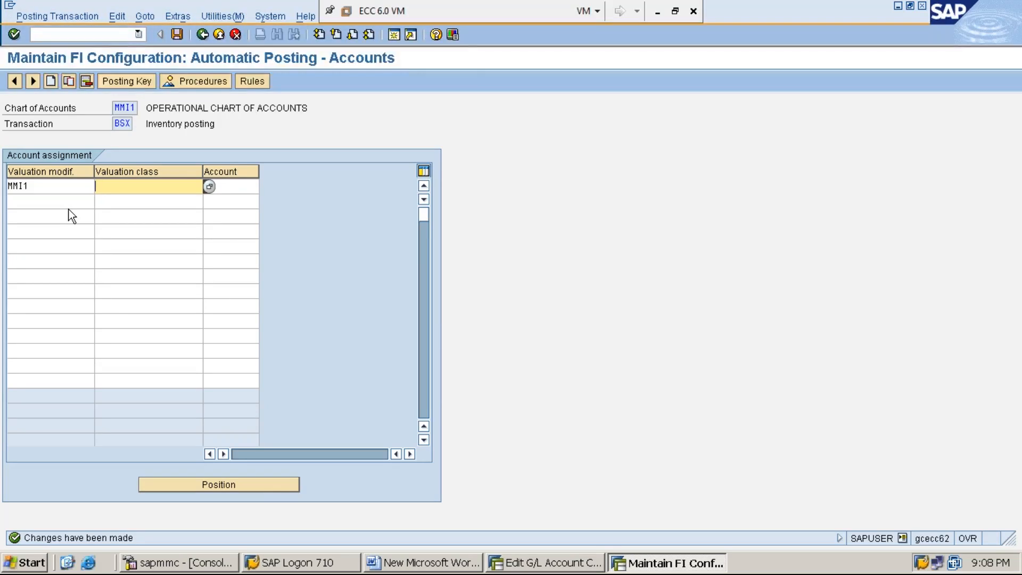
{"action": "type", "text": "MMRM"}
- Look up the raw material inventory account in the G/L account list and assign account 100007 to the MMRM row
{"action": "left_click", "coordinate": [235, 189]}
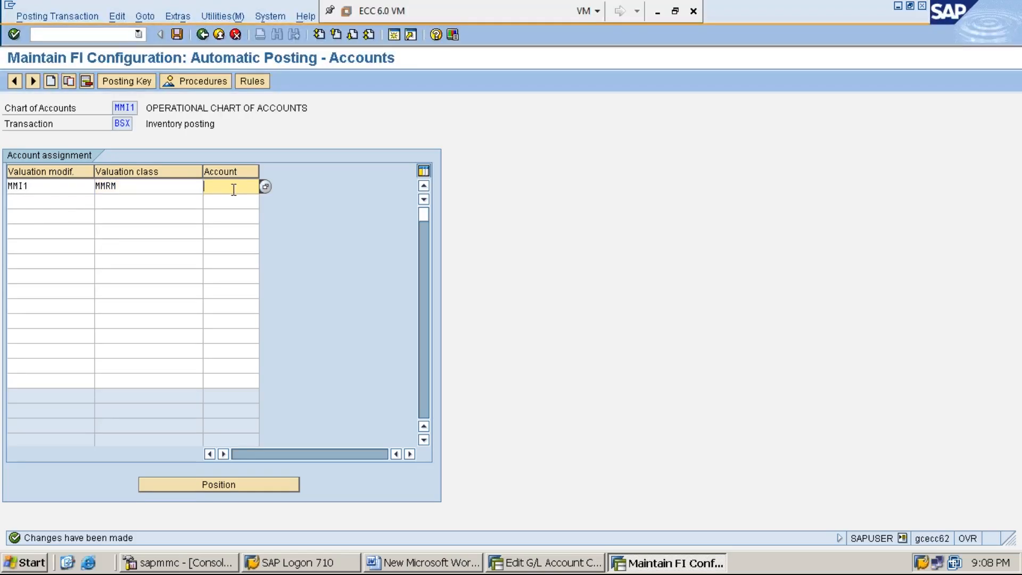
{"action": "left_click_drag", "start_coordinate": [203, 171], "coordinate": [180, 171]}
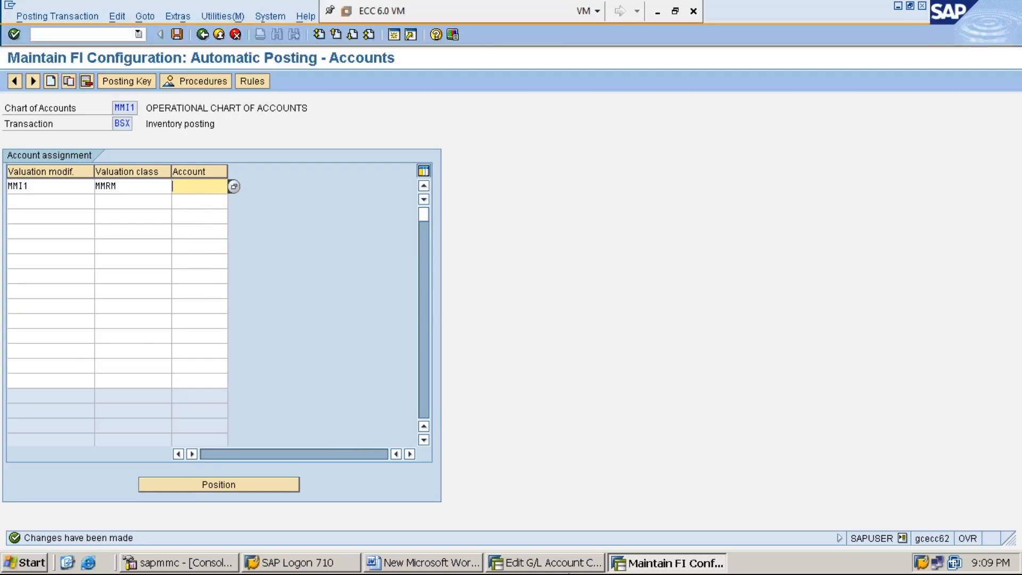
{"action": "left_click", "coordinate": [545, 563]}
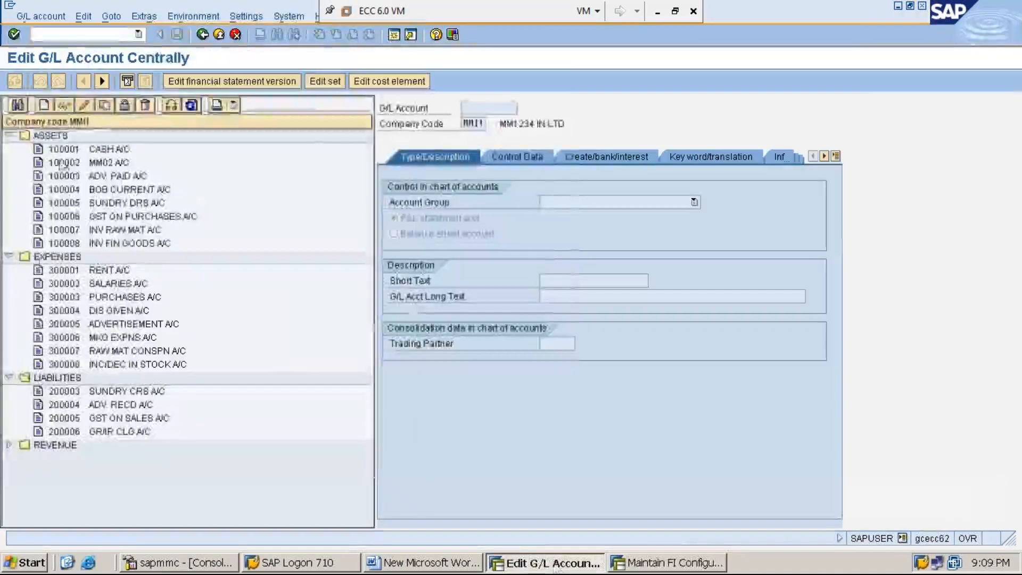
{"action": "left_click", "coordinate": [122, 231]}
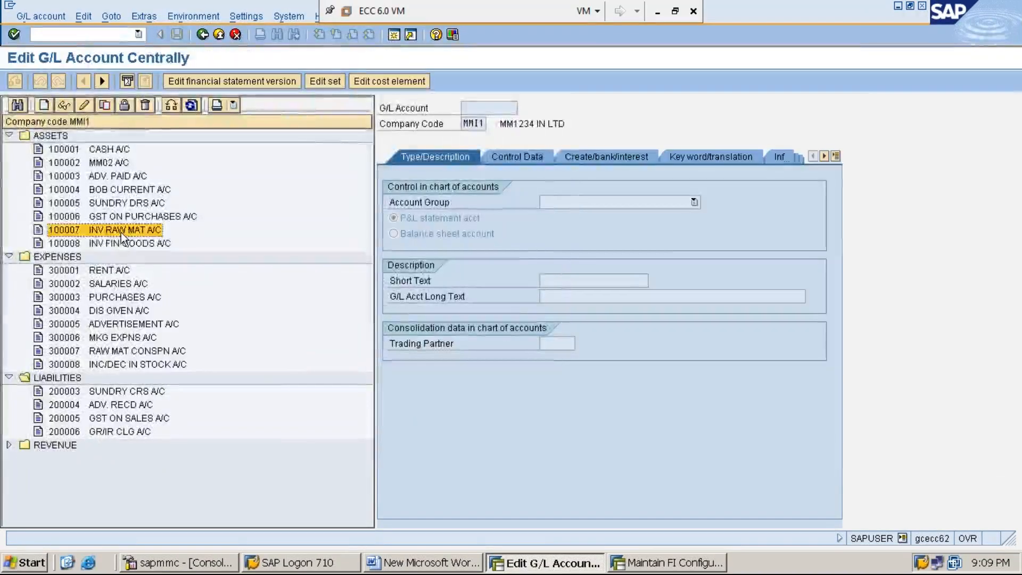
{"action": "double_click", "coordinate": [120, 232]}
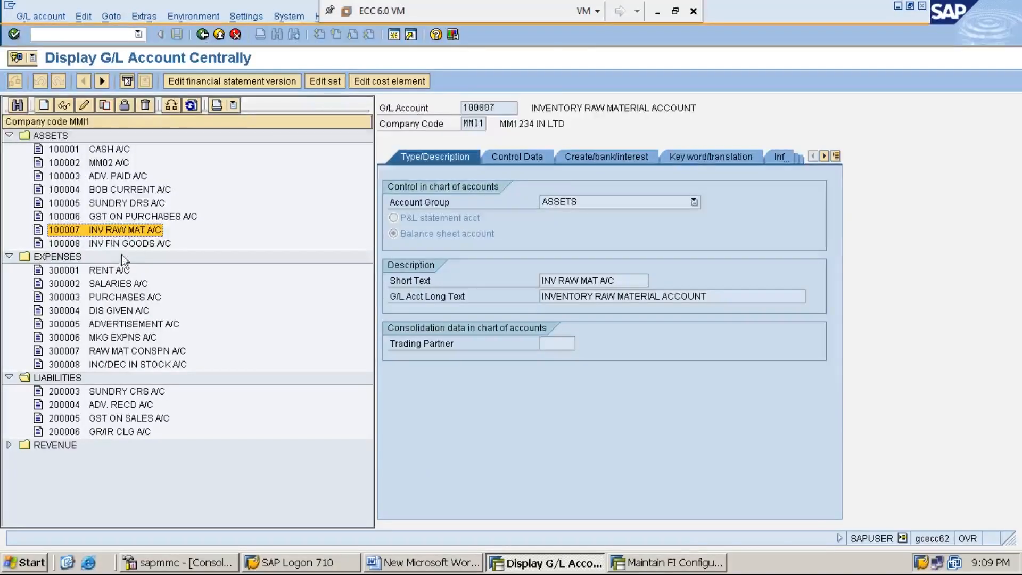
{"action": "left_click", "coordinate": [654, 569]}
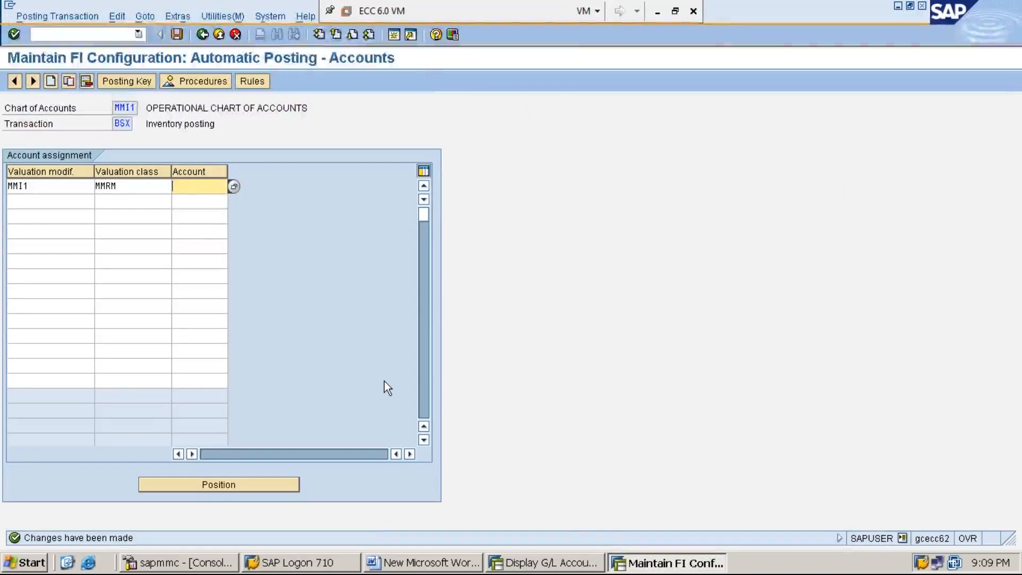
{"action": "type", "text": "10"}
{"action": "key", "text": "Down"}
{"action": "key", "text": "Return"}
{"action": "key", "text": "BackSpace"}
{"action": "type", "text": "7"}
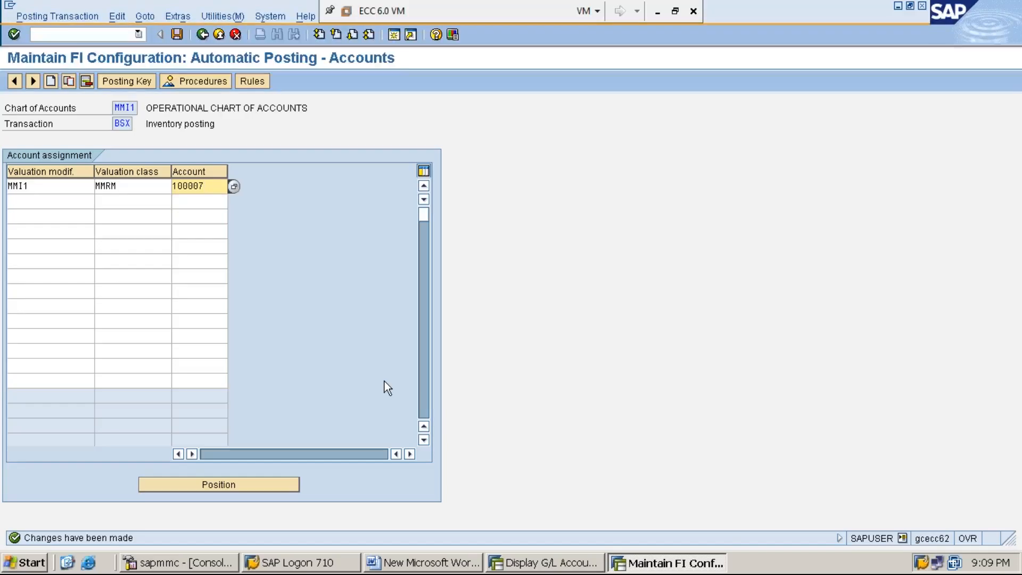
- Add a second account assignment row with valuation modification MMI1 and valuation class MMFG
{"action": "left_click", "coordinate": [23, 202]}
{"action": "type", "text": "MMI1"}
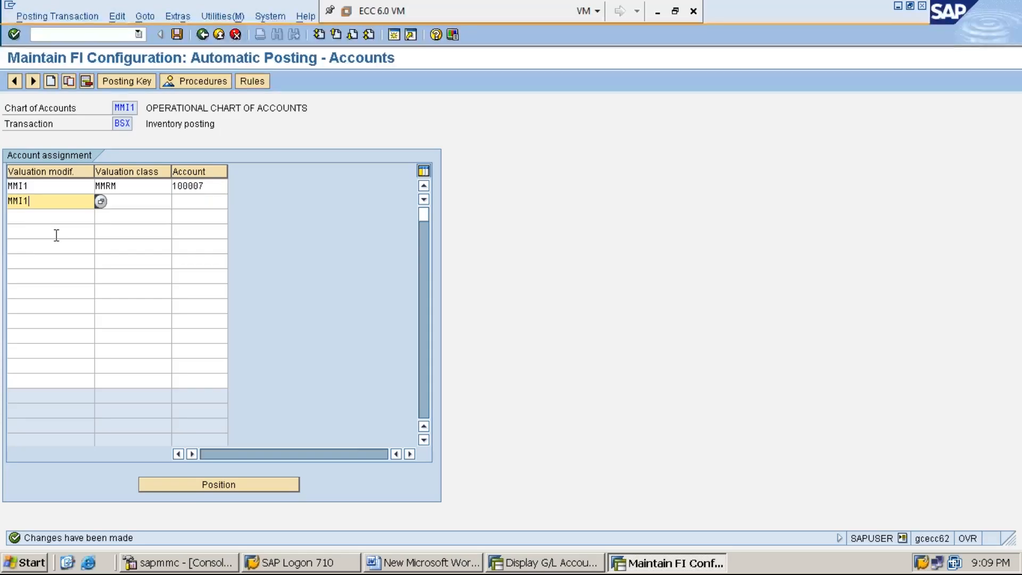
{"action": "key", "text": "Tab"}
{"action": "type", "text": "MMFG"}
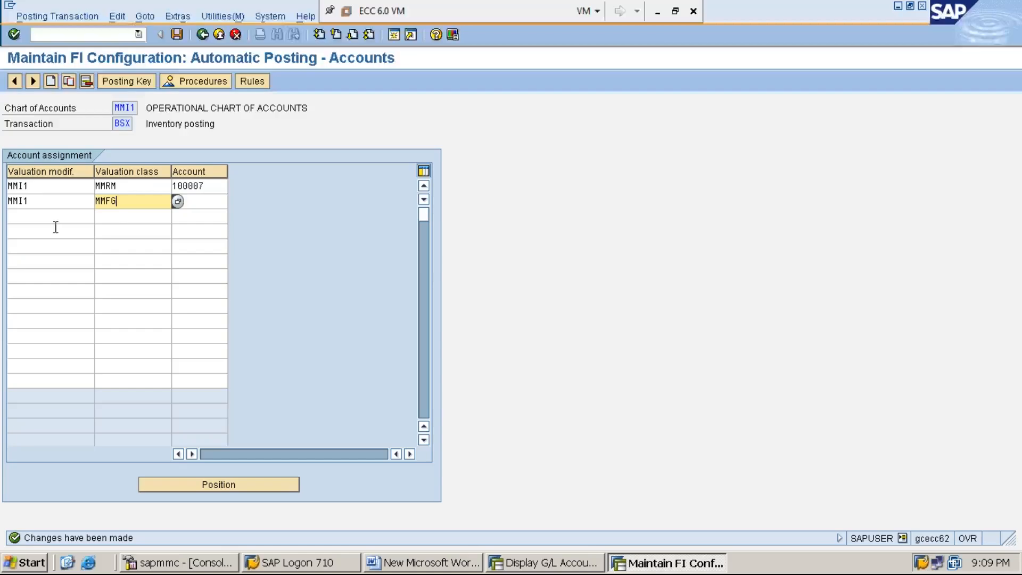
- Check the second row's valuation class against the list of possible values and select MMFG, Finished products
{"action": "left_click", "coordinate": [218, 188]}
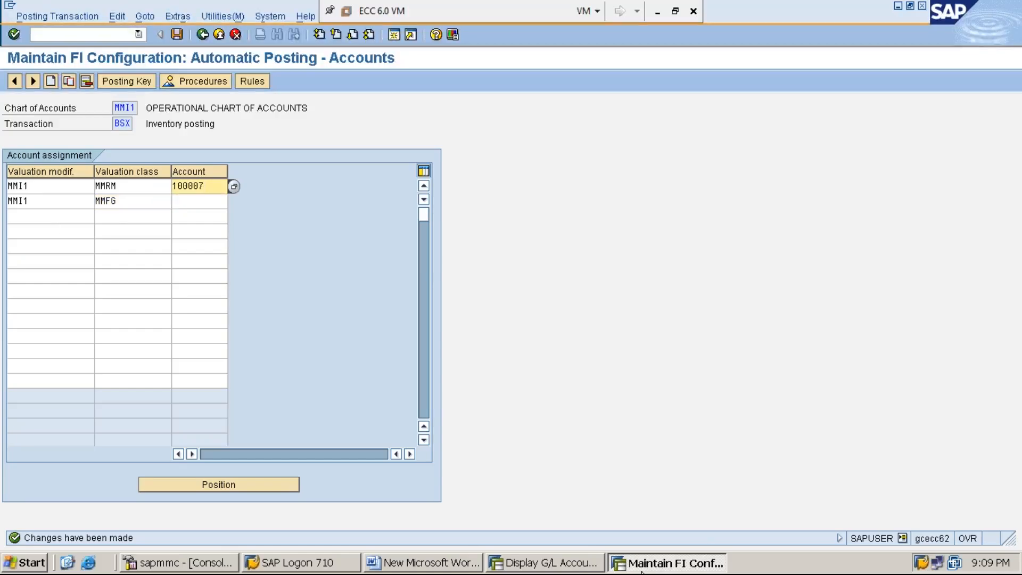
{"action": "left_click", "coordinate": [569, 564]}
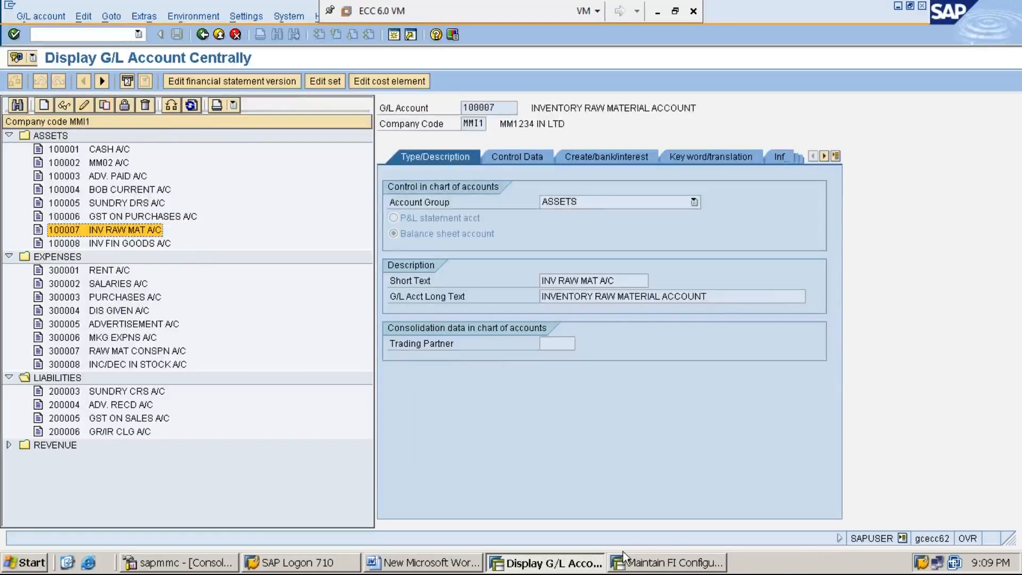
{"action": "left_click", "coordinate": [661, 570]}
{"action": "left_click", "coordinate": [42, 201]}
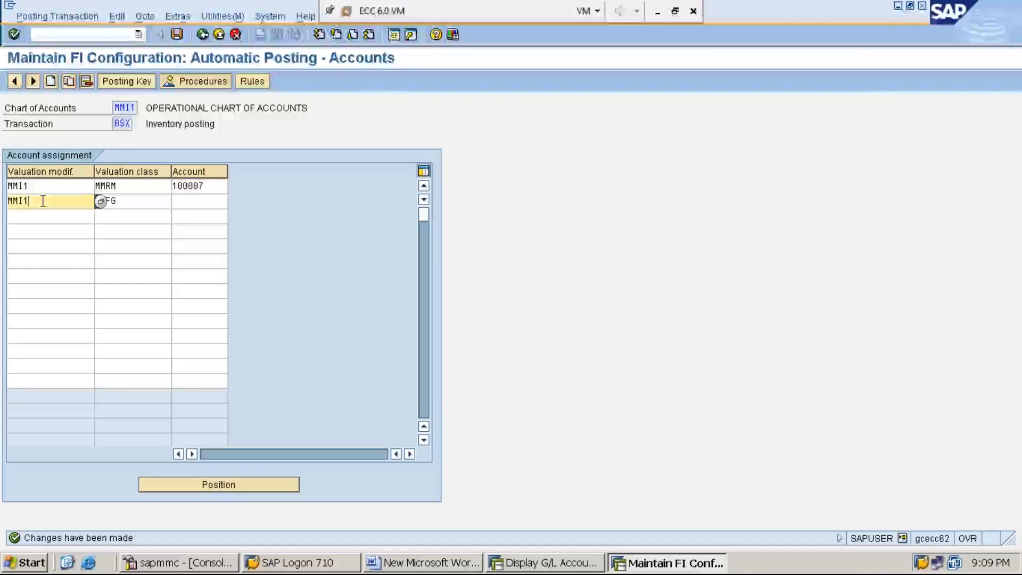
{"action": "left_click", "coordinate": [130, 203]}
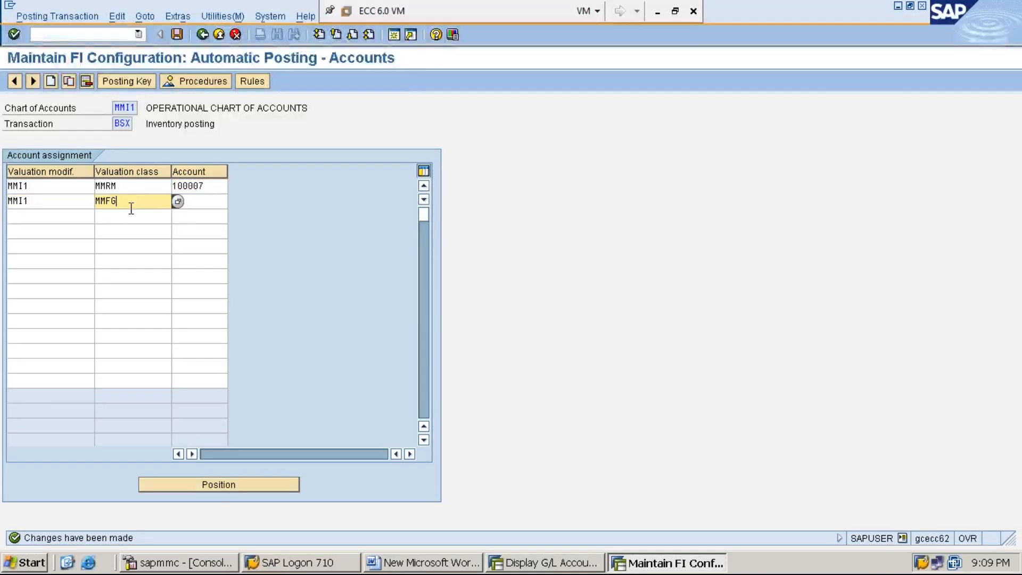
{"action": "left_click", "coordinate": [177, 202]}
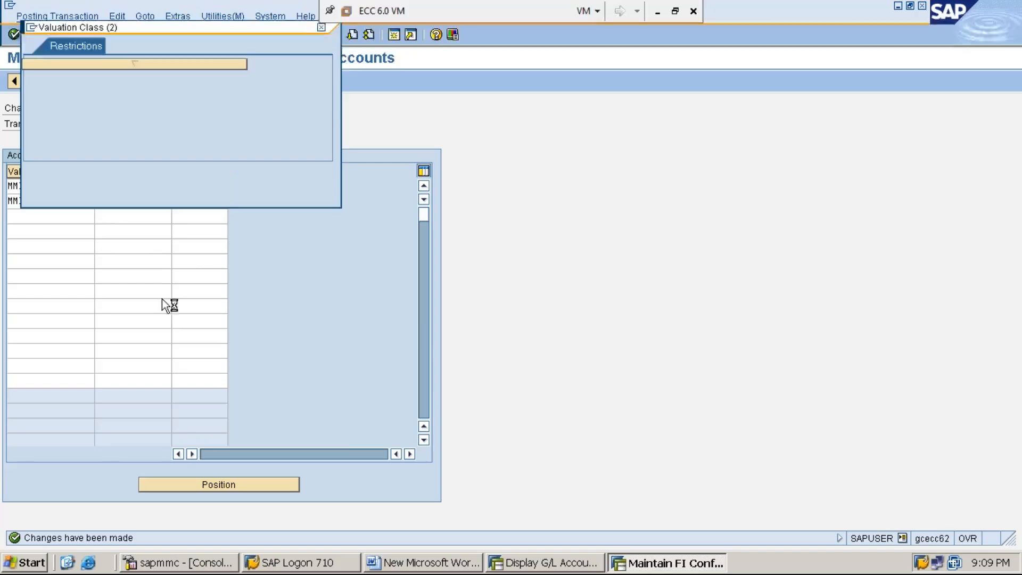
{"action": "scroll", "coordinate": [143, 289], "scroll_direction": "down", "scroll_amount": 8}
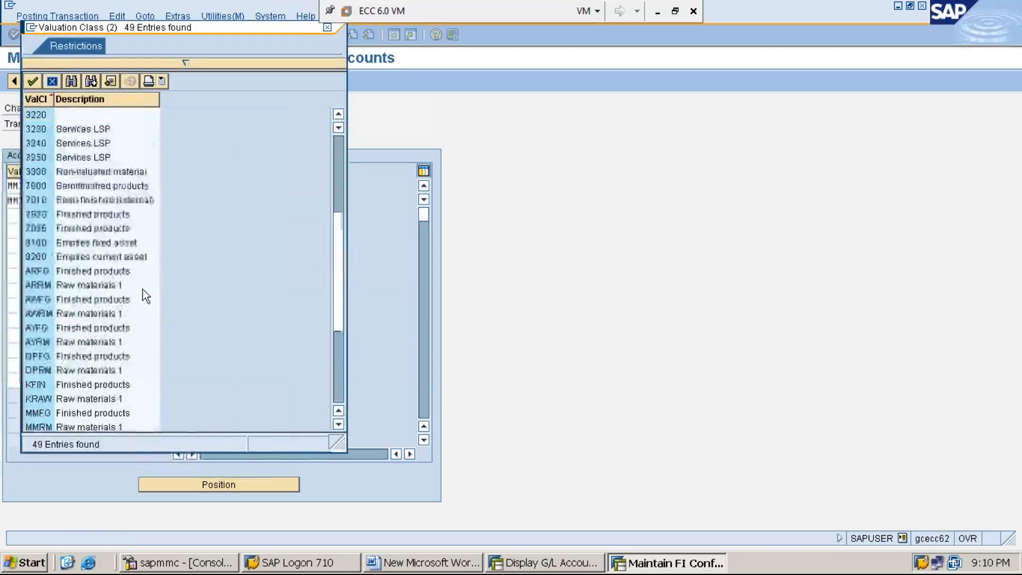
{"action": "scroll", "coordinate": [142, 289], "scroll_direction": "up", "scroll_amount": 2}
{"action": "left_click", "coordinate": [68, 315]}
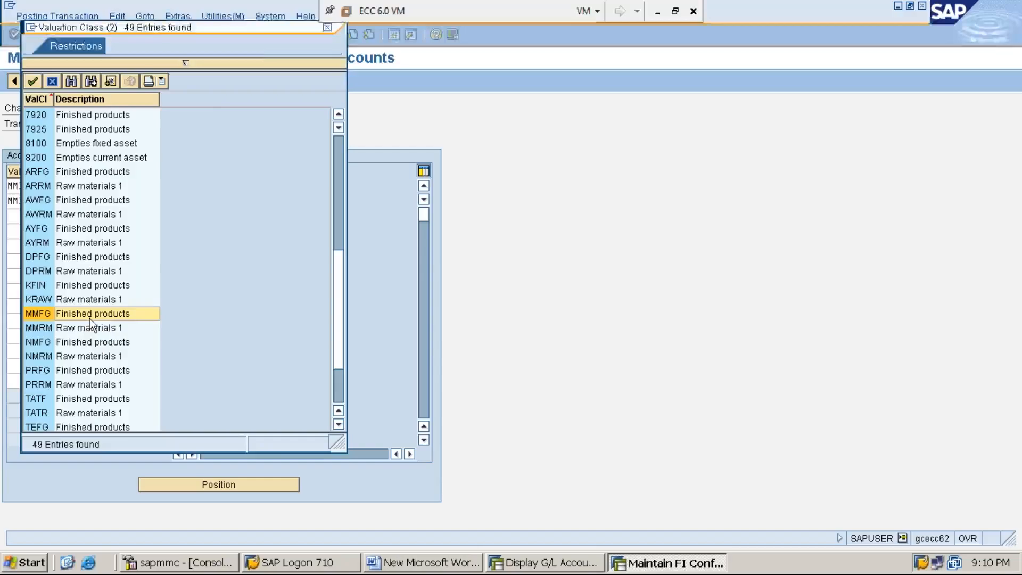
{"action": "double_click", "coordinate": [103, 317]}
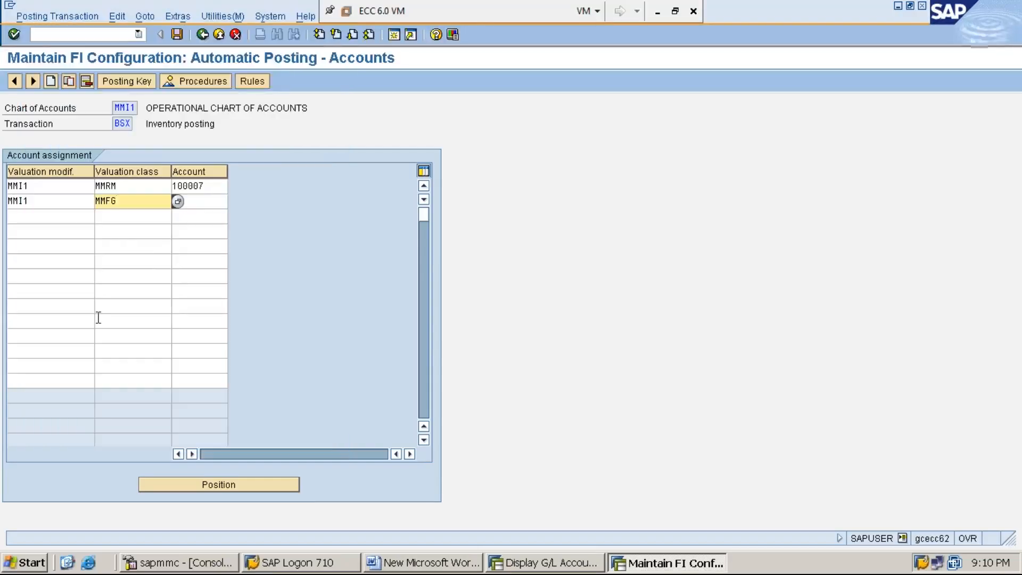
- Look up the finished goods inventory account in the G/L account list and assign account 100008 to the MMFG row
{"action": "left_click", "coordinate": [204, 202]}
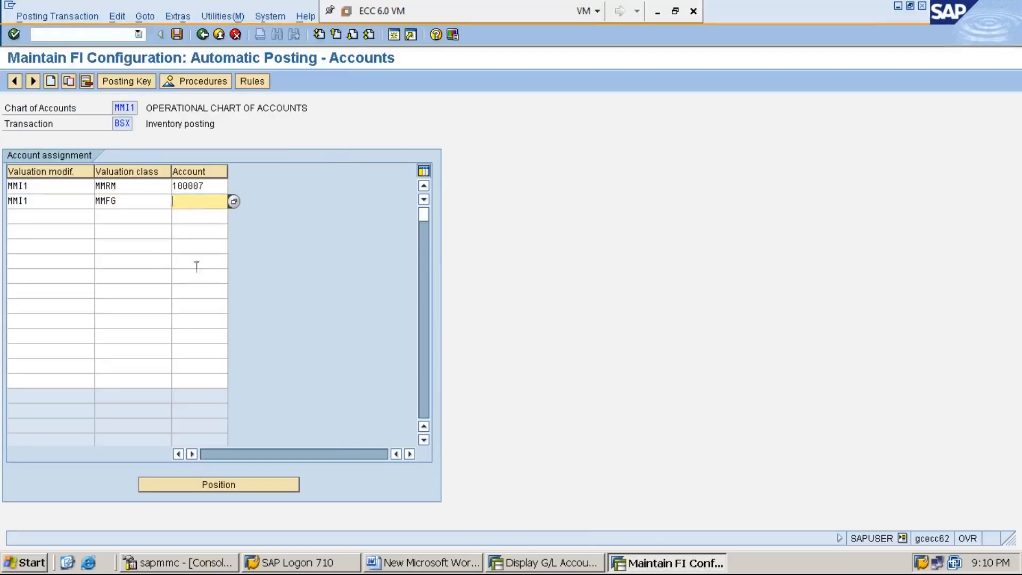
{"action": "left_click", "coordinate": [544, 569]}
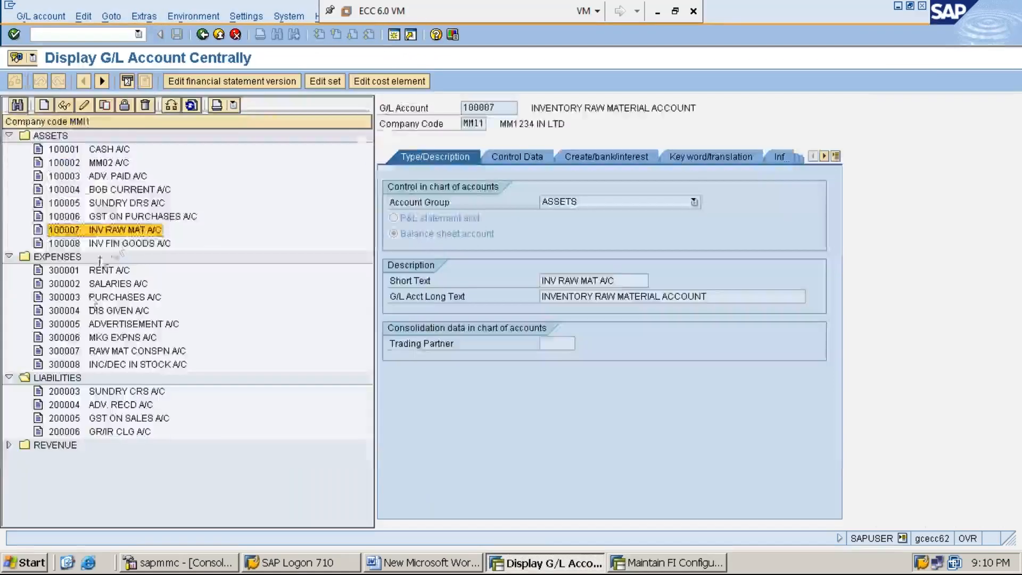
{"action": "double_click", "coordinate": [119, 245]}
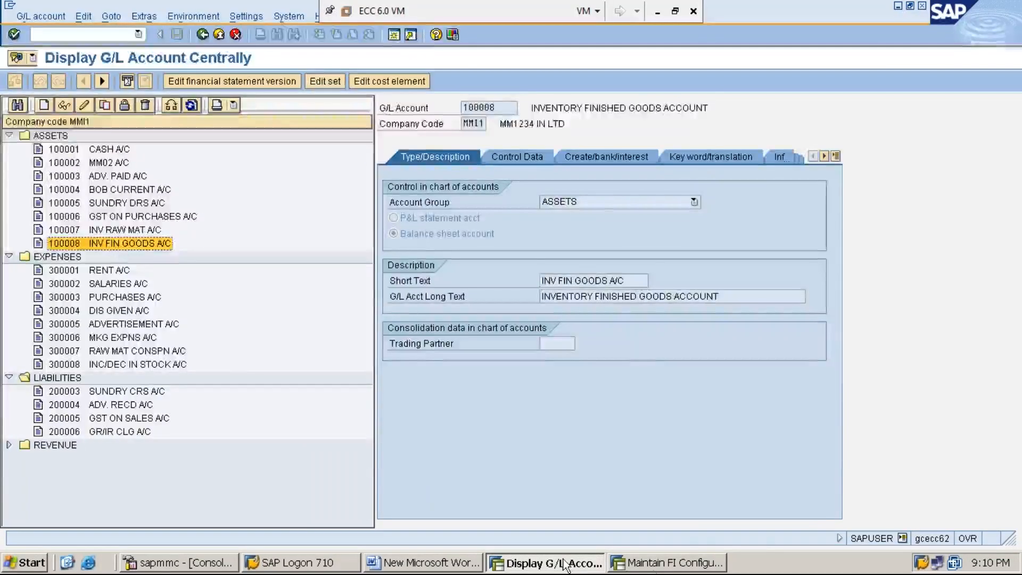
{"action": "left_click", "coordinate": [665, 563]}
{"action": "type", "text": "1"}
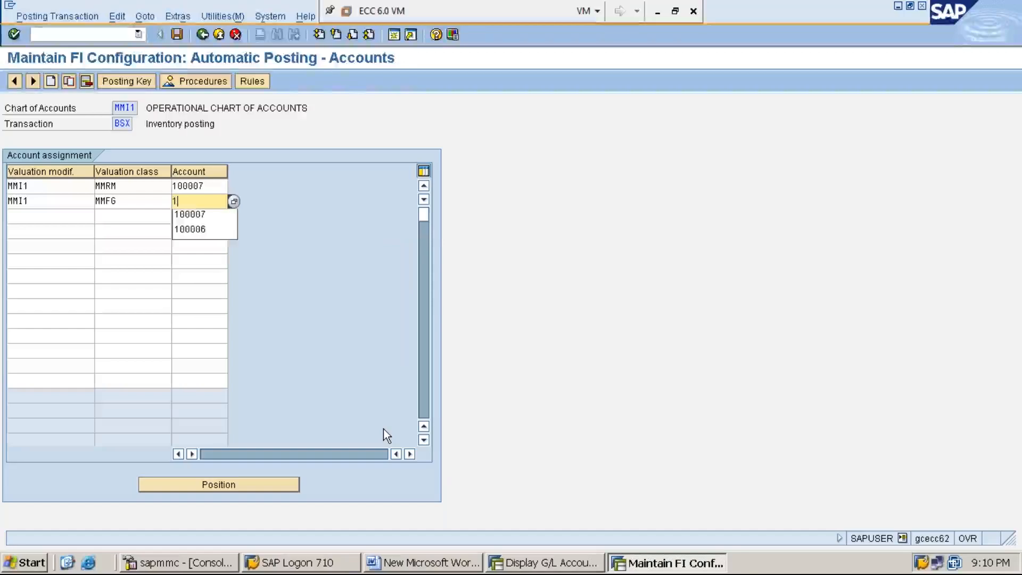
{"action": "key", "text": "Down"}
{"action": "key", "text": "Return"}
{"action": "key", "text": "BackSpace"}
{"action": "type", "text": "8"}
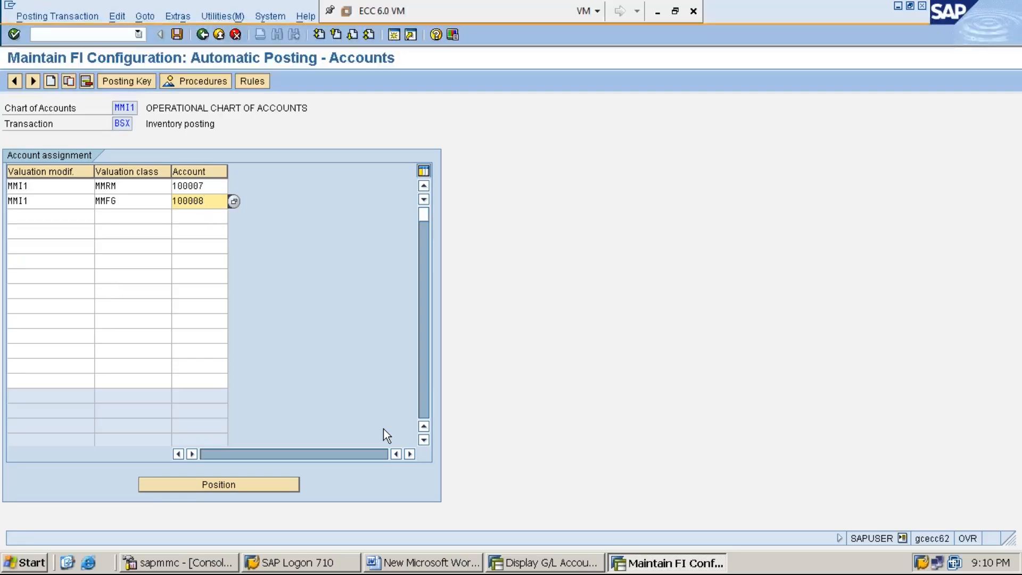
- Save the BSX account assignments under customizing request ECCK900148 and return to the procedures list
{"action": "left_click", "coordinate": [176, 34]}
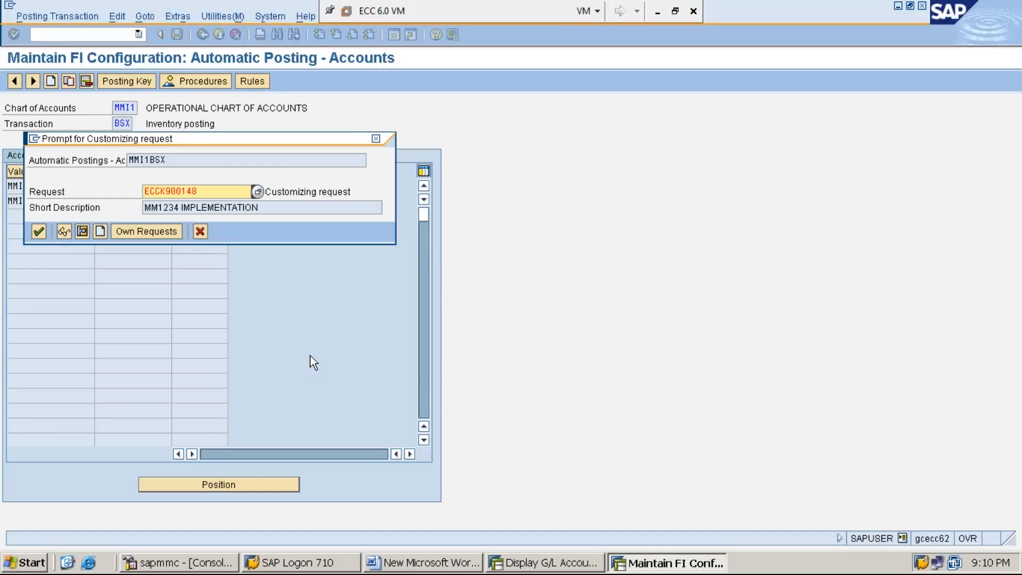
{"action": "key", "text": "Return"}
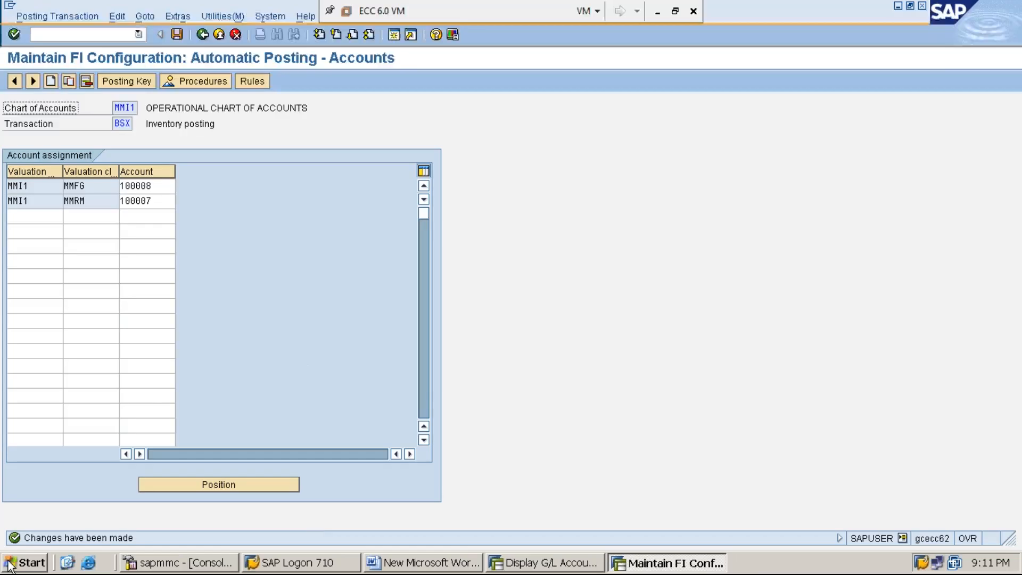
{"action": "left_click", "coordinate": [203, 35]}
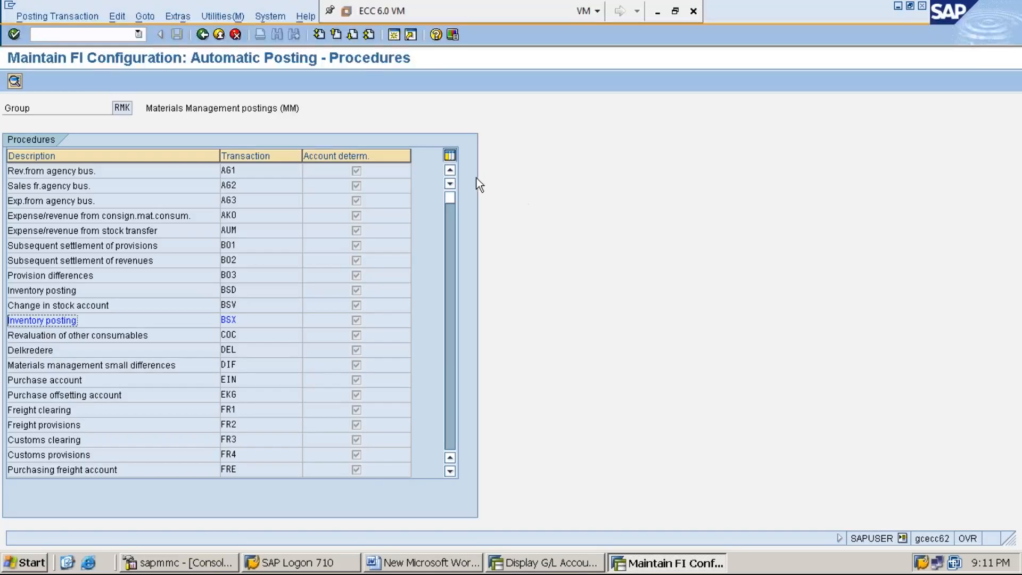
- Find the offsetting entry for inventory posting procedure GBB in the list and open its rules
{"action": "left_click", "coordinate": [449, 184]}
{"action": "left_click", "coordinate": [450, 184]}
{"action": "left_click", "coordinate": [450, 184]}
{"action": "left_click", "coordinate": [450, 184]}
{"action": "left_click", "coordinate": [450, 184]}
{"action": "left_click", "coordinate": [450, 184]}
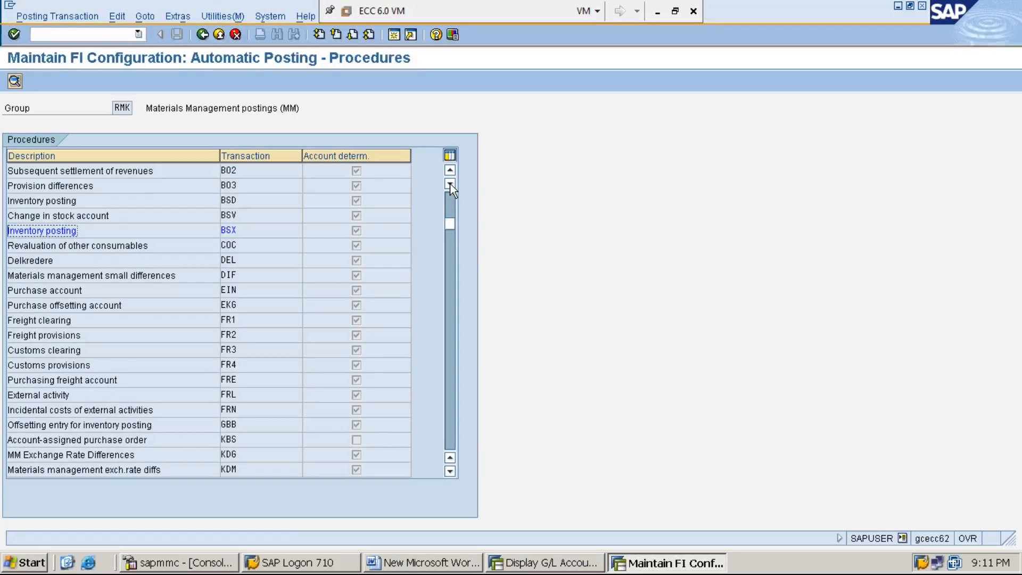
{"action": "left_click_drag", "start_coordinate": [239, 425], "coordinate": [219, 426]}
{"action": "left_click", "coordinate": [226, 426]}
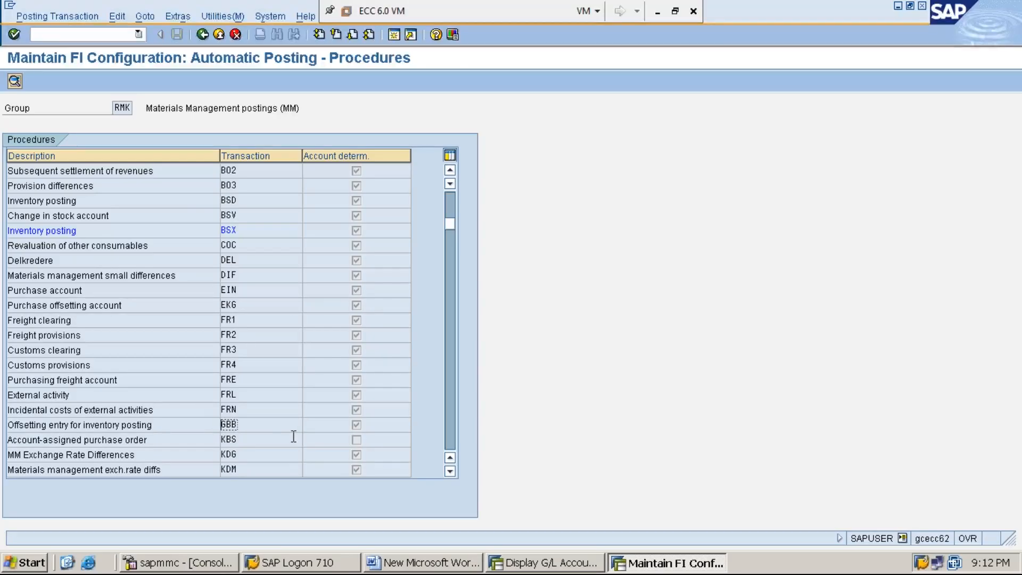
{"action": "double_click", "coordinate": [258, 424]}
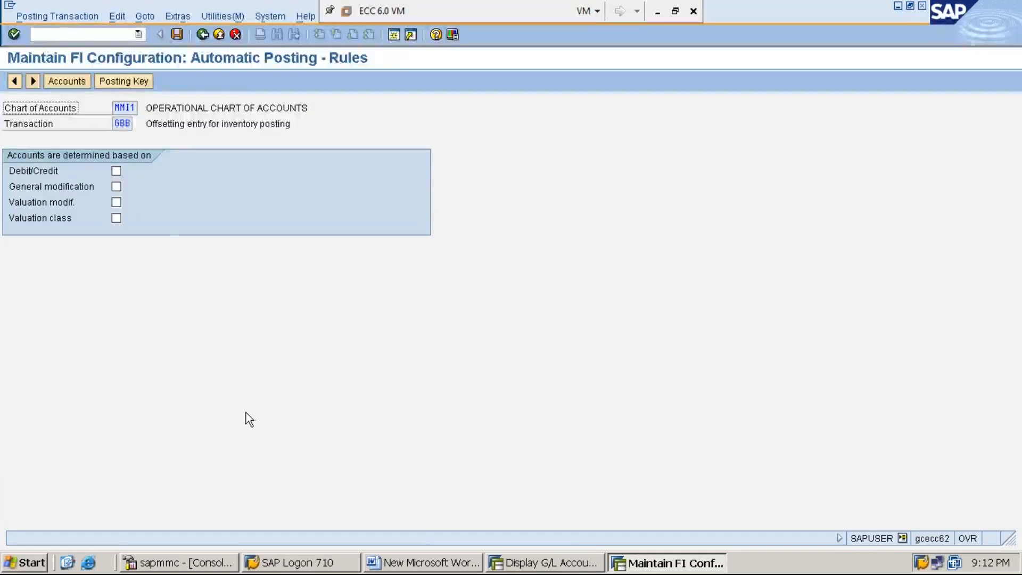
- Make GBB account determination depend on general modification, valuation modification and valuation class, and save the rules
{"action": "left_click", "coordinate": [116, 187]}
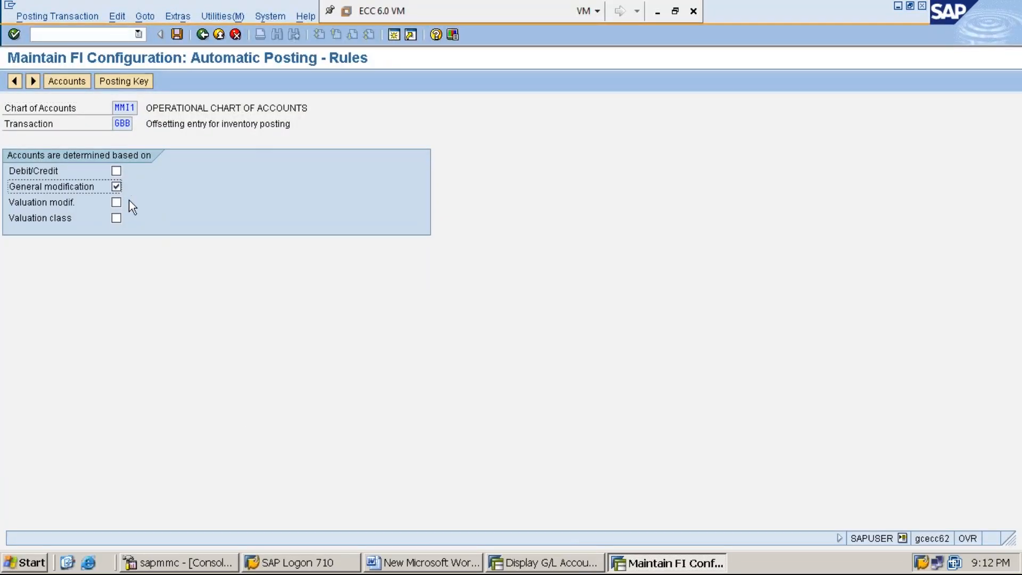
{"action": "left_click", "coordinate": [116, 203]}
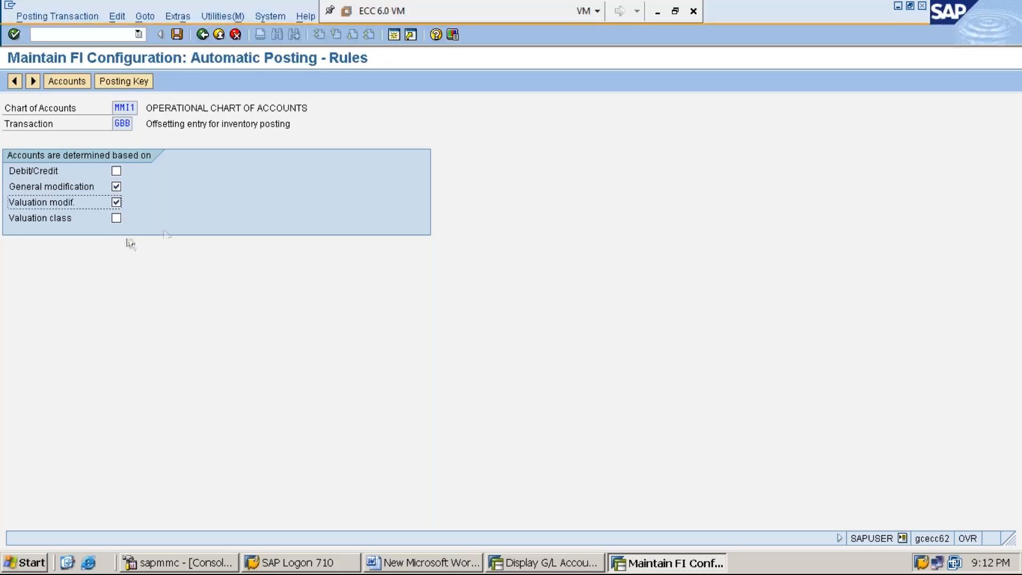
{"action": "left_click", "coordinate": [117, 217]}
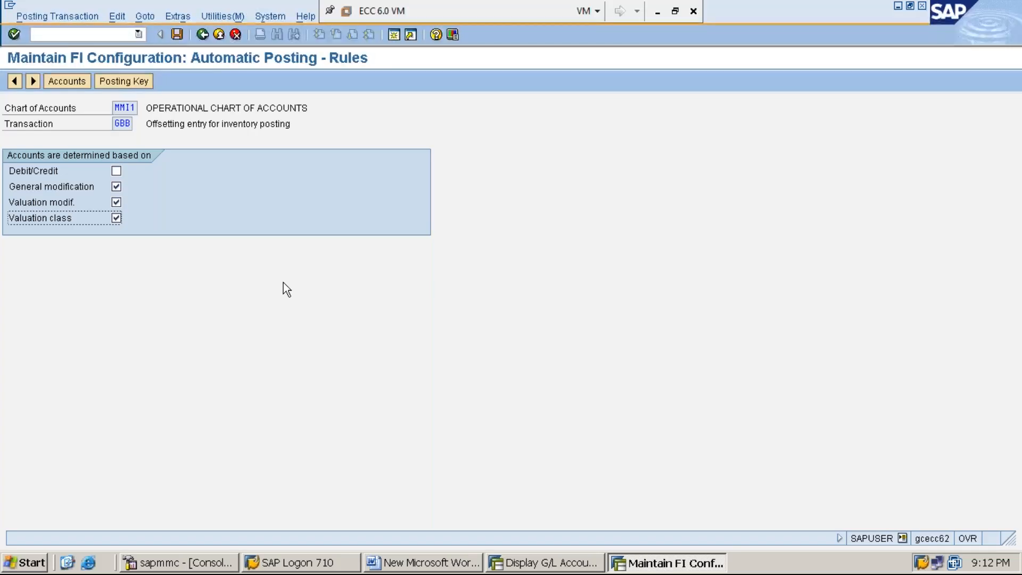
{"action": "left_click", "coordinate": [177, 35]}
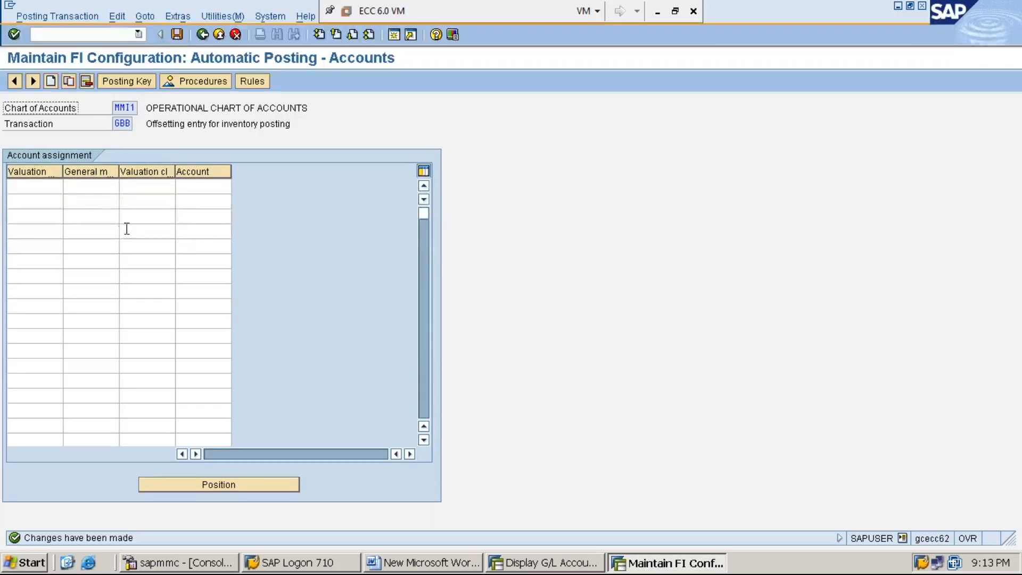
- Widen the GBB account assignment columns so the valuation modification, general modification and valuation class headings are fully readable
{"action": "left_click", "coordinate": [75, 189]}
{"action": "left_click_drag", "start_coordinate": [63, 171], "coordinate": [95, 173]}
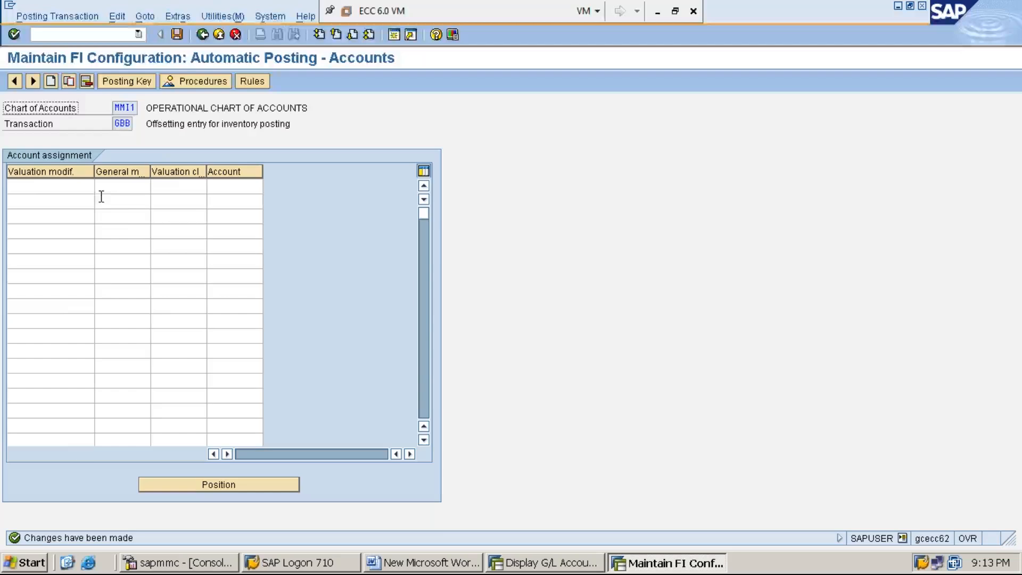
{"action": "left_click_drag", "start_coordinate": [151, 171], "coordinate": [192, 167]}
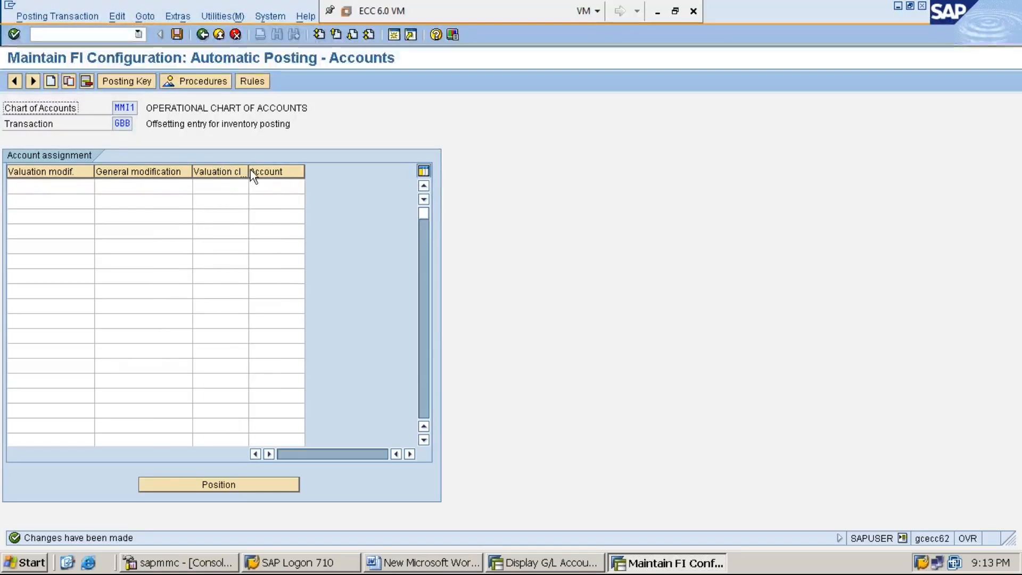
{"action": "left_click_drag", "start_coordinate": [248, 170], "coordinate": [357, 171]}
- Enter valuation modification MMI1 in the first six rows of the GBB account assignment table
{"action": "left_click", "coordinate": [59, 186]}
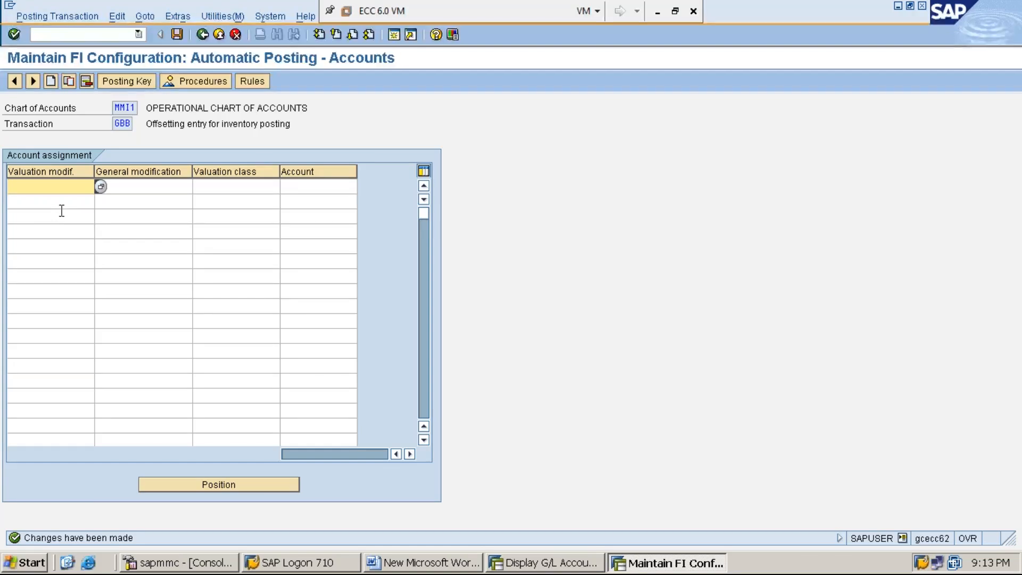
{"action": "type", "text": "MMI1"}
{"action": "key", "text": "Return"}
{"action": "type", "text": "M"}
{"action": "type", "text": "1"}
{"action": "key", "text": "Down"}
{"action": "type", "text": "MMI1"}
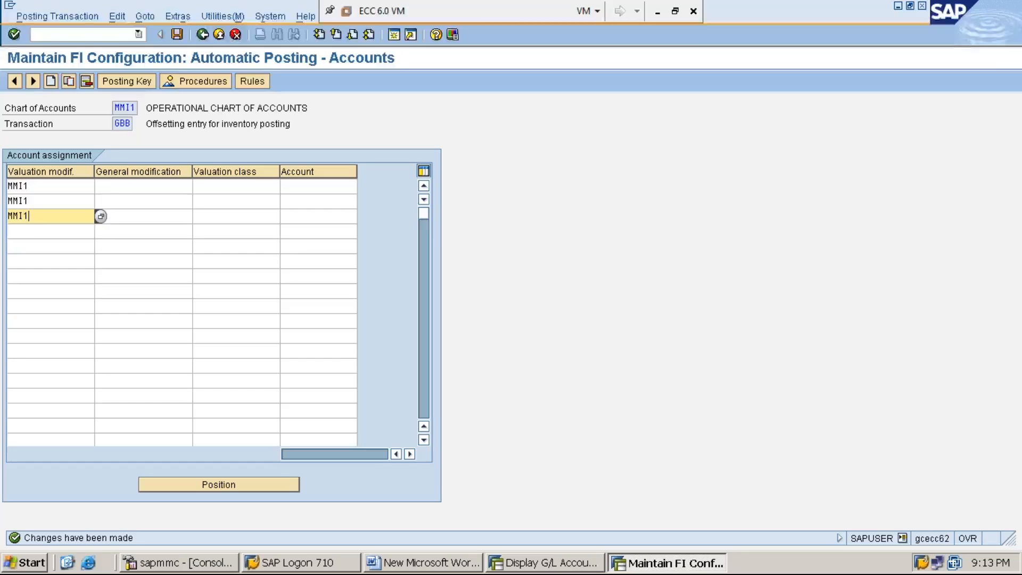
{"action": "key", "text": "Down"}
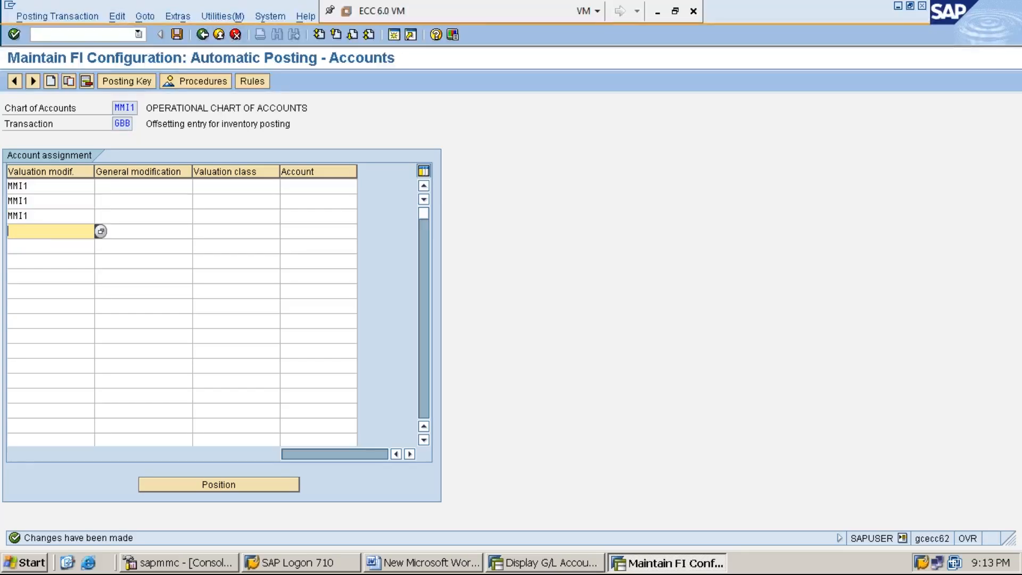
{"action": "type", "text": "MMI1"}
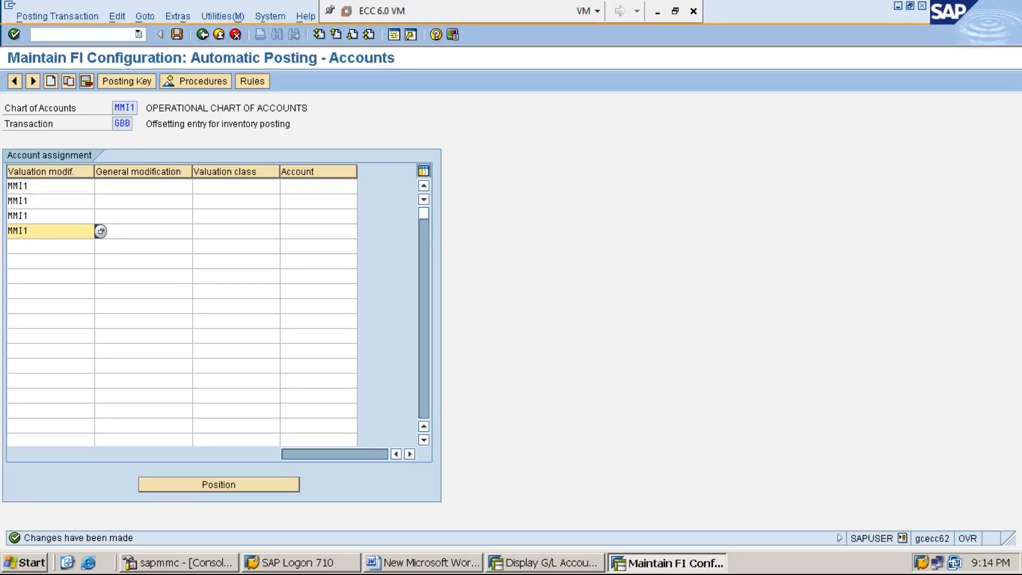
{"action": "key", "text": "Down"}
{"action": "type", "text": "MMI1"}
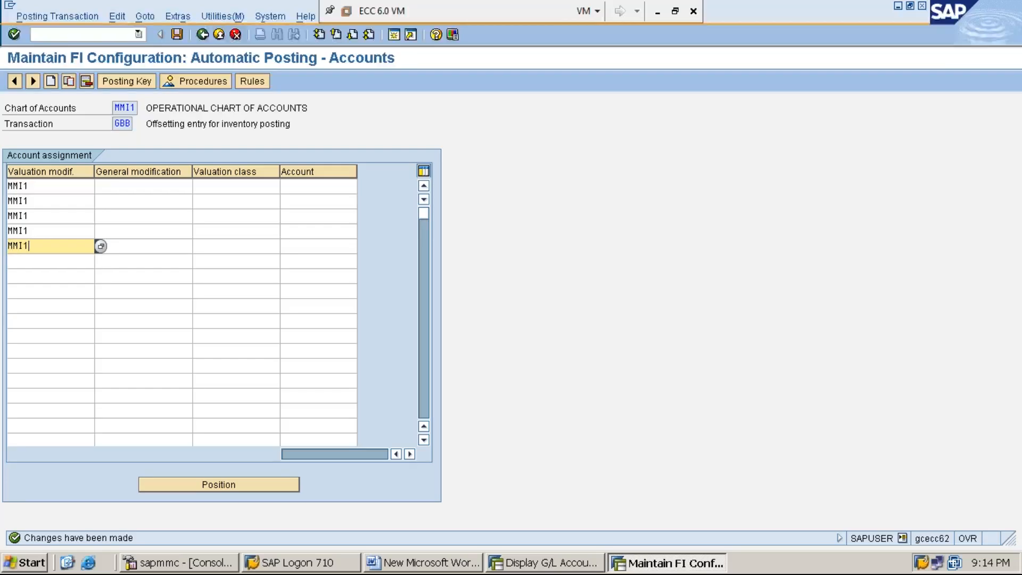
{"action": "key", "text": "Down"}
{"action": "type", "text": "MMI1"}
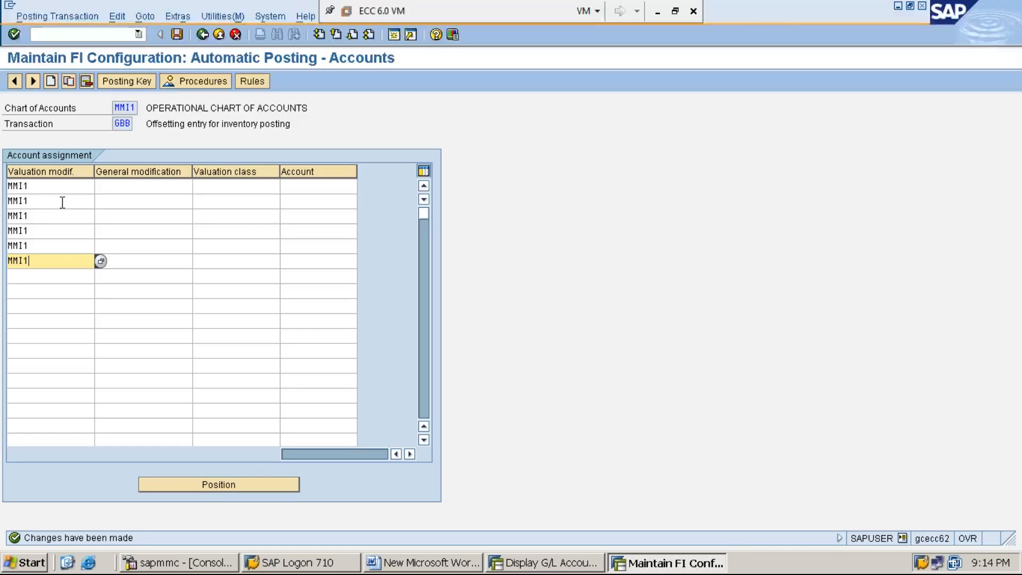
- Set the general modification of the first three MMI1 rows to VBR, AVF and ZOF
{"action": "left_click", "coordinate": [128, 187]}
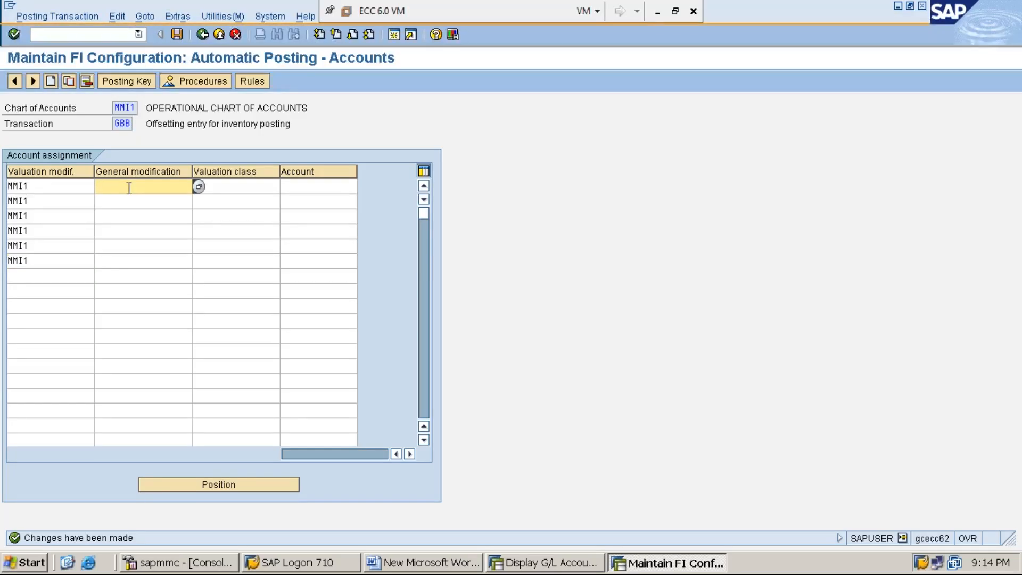
{"action": "type", "text": "VBR"}
{"action": "key", "text": "Down"}
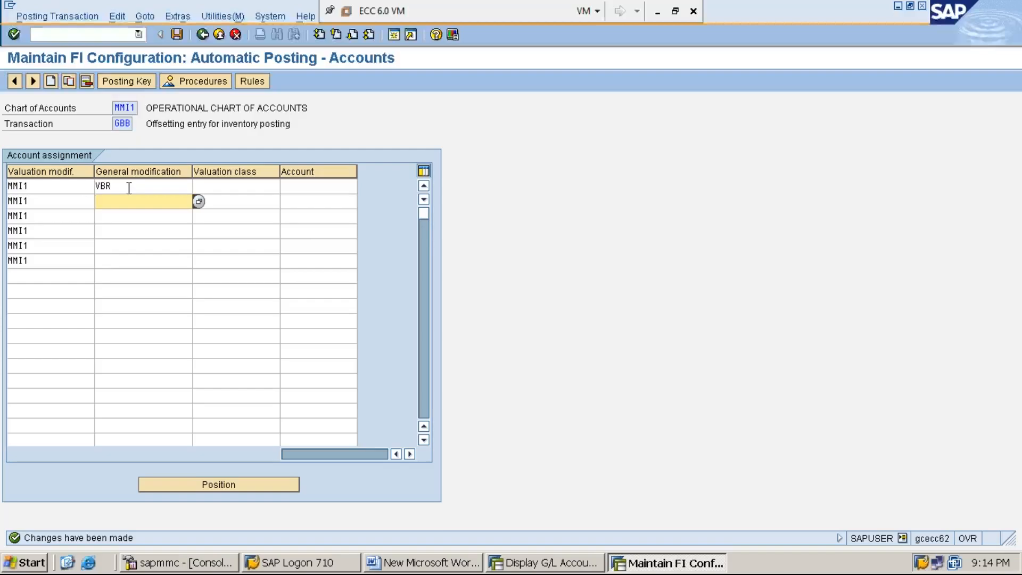
{"action": "type", "text": "AVF"}
{"action": "key", "text": "Down"}
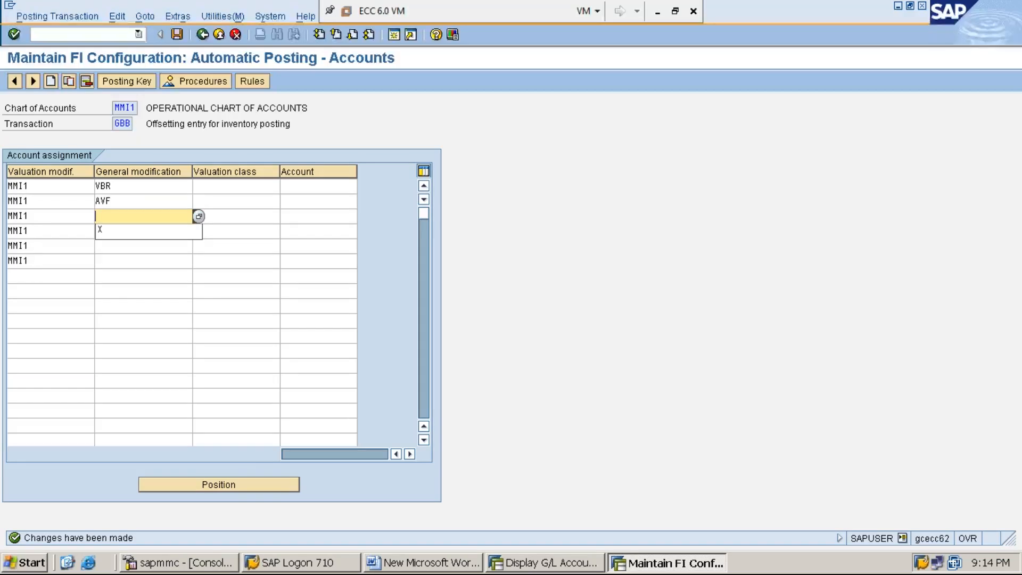
{"action": "type", "text": "Z0F"}
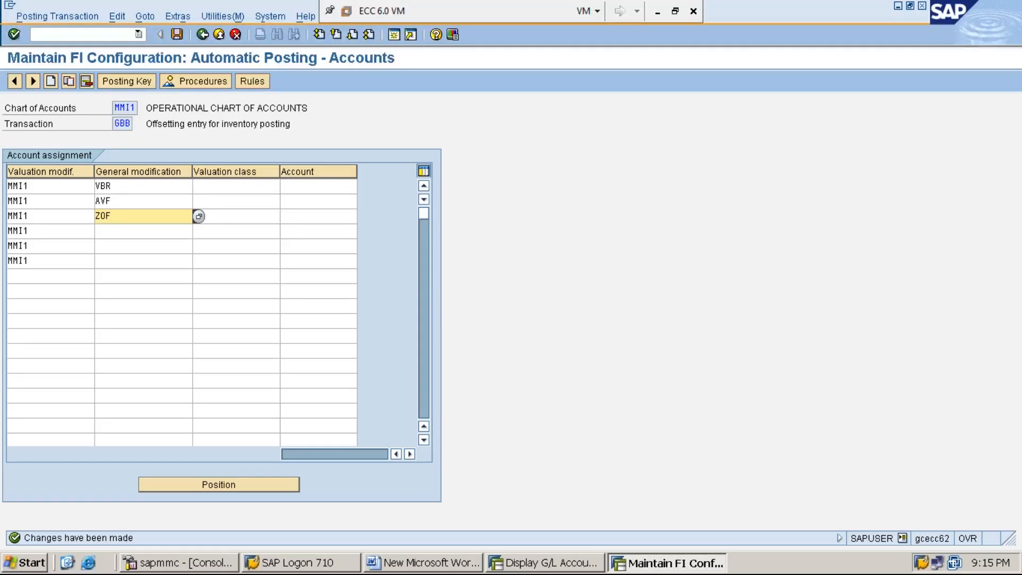
- Set the general modification of the fourth row to VAY and of the fifth and sixth rows to VAX
{"action": "key", "text": "Down"}
{"action": "type", "text": "V"}
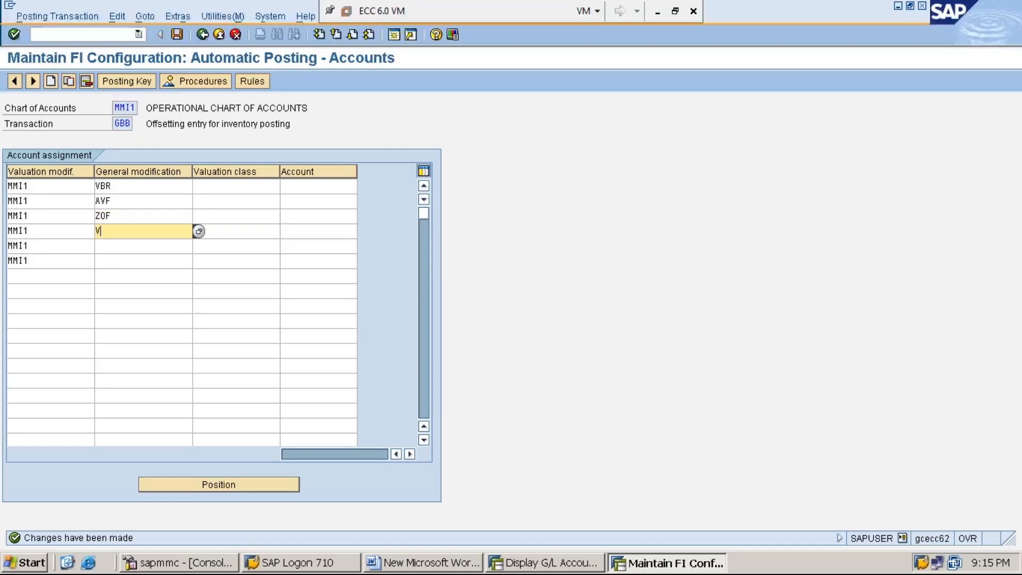
{"action": "type", "text": "AY"}
{"action": "key", "text": "Down"}
{"action": "type", "text": "VAX"}
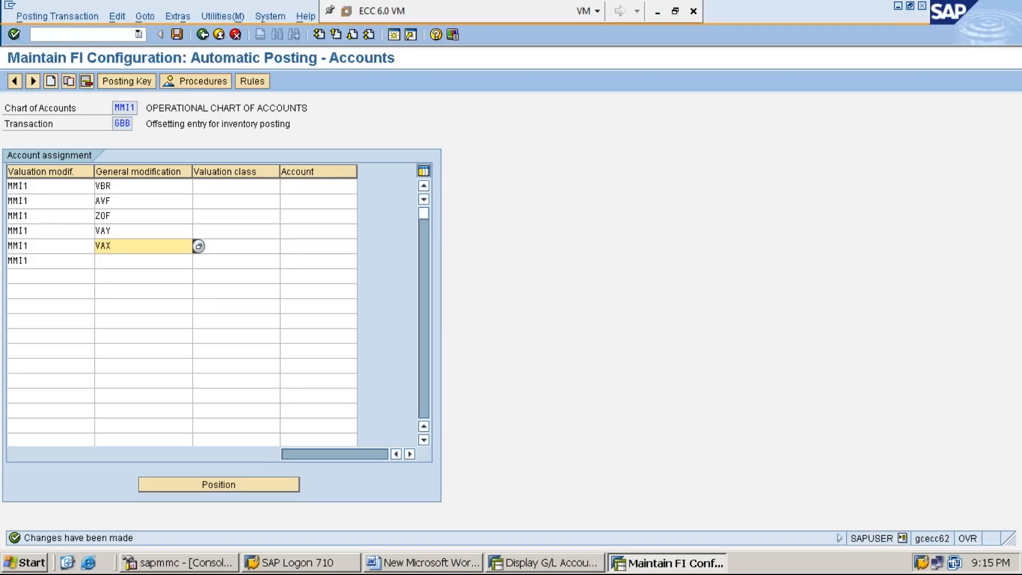
{"action": "key", "text": "Down"}
{"action": "type", "text": "VAX"}
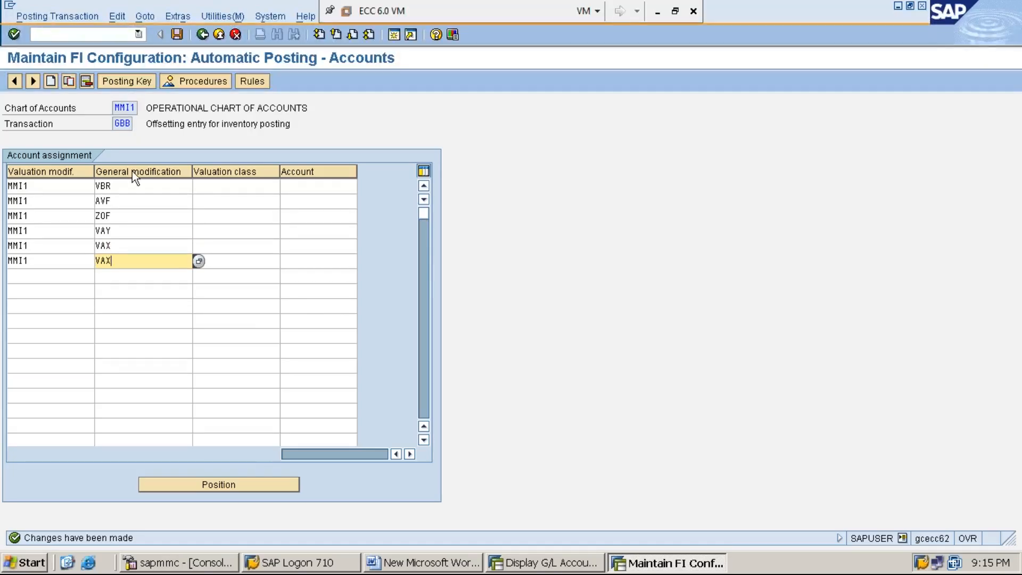
- Check the possible entries for the general modification in the VBR row
{"action": "left_click", "coordinate": [137, 187]}
{"action": "left_click", "coordinate": [198, 187]}
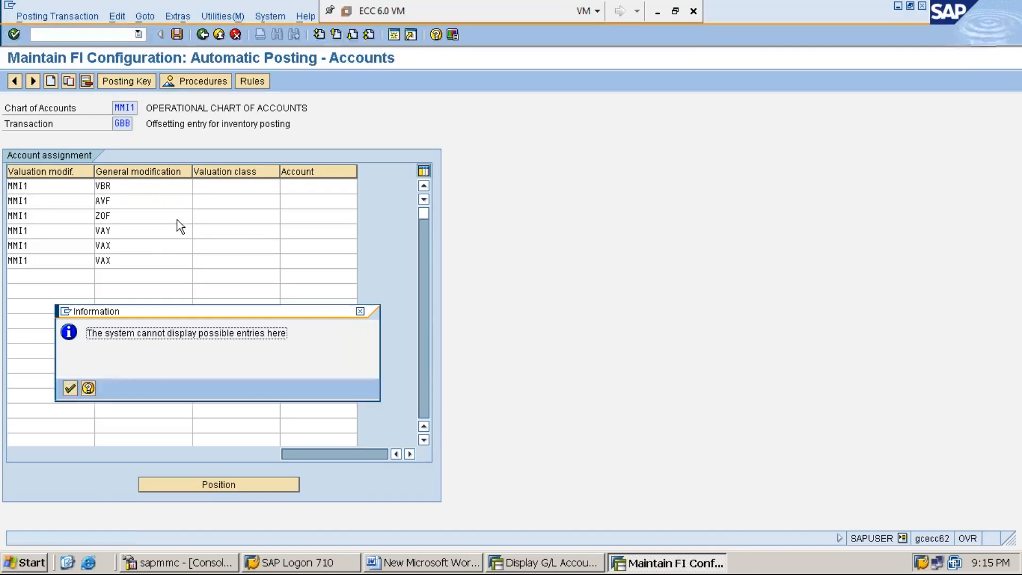
{"action": "left_click", "coordinate": [64, 386]}
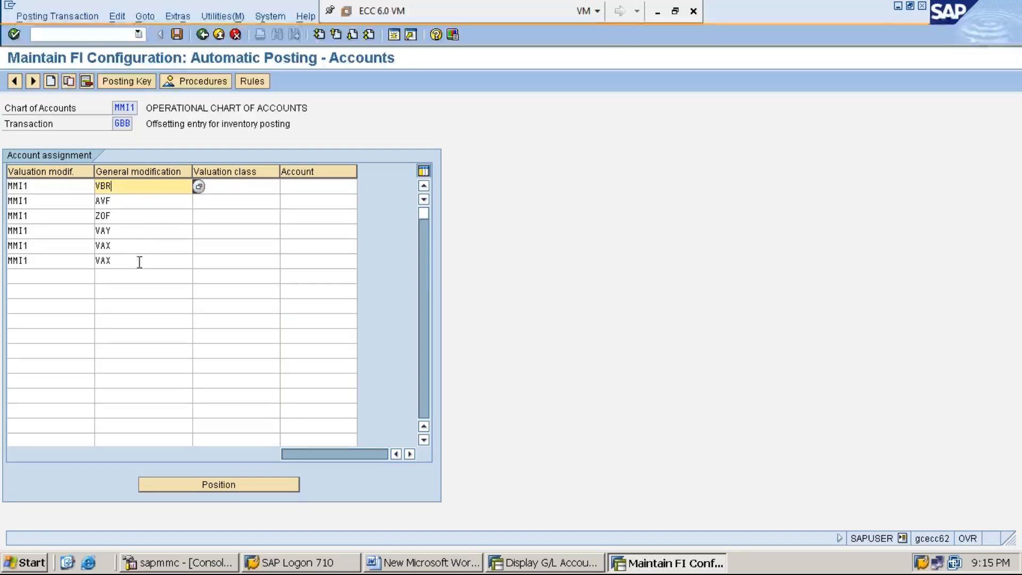
- Assign valuation class MMRM to the VBR row and MMFG to the AVF and ZOF rows
{"action": "left_click", "coordinate": [237, 187]}
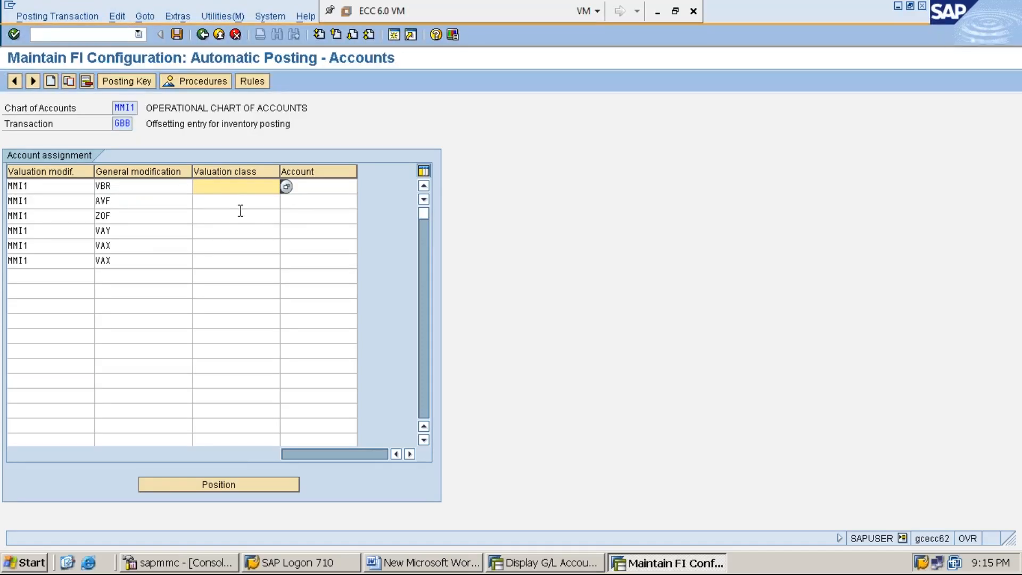
{"action": "type", "text": "MMRM"}
{"action": "left_click", "coordinate": [235, 201]}
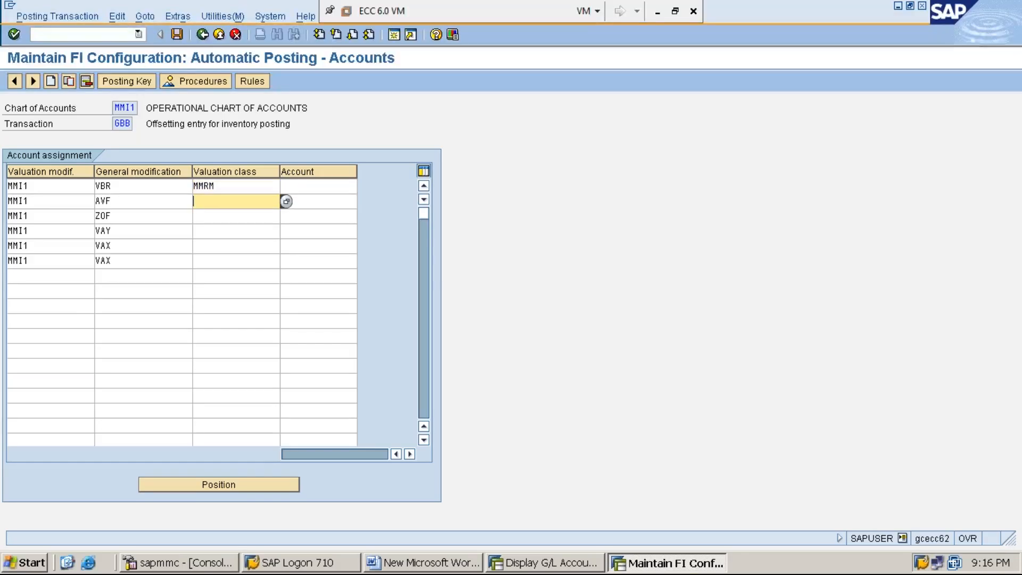
{"action": "type", "text": "MMFG"}
{"action": "left_click", "coordinate": [236, 216]}
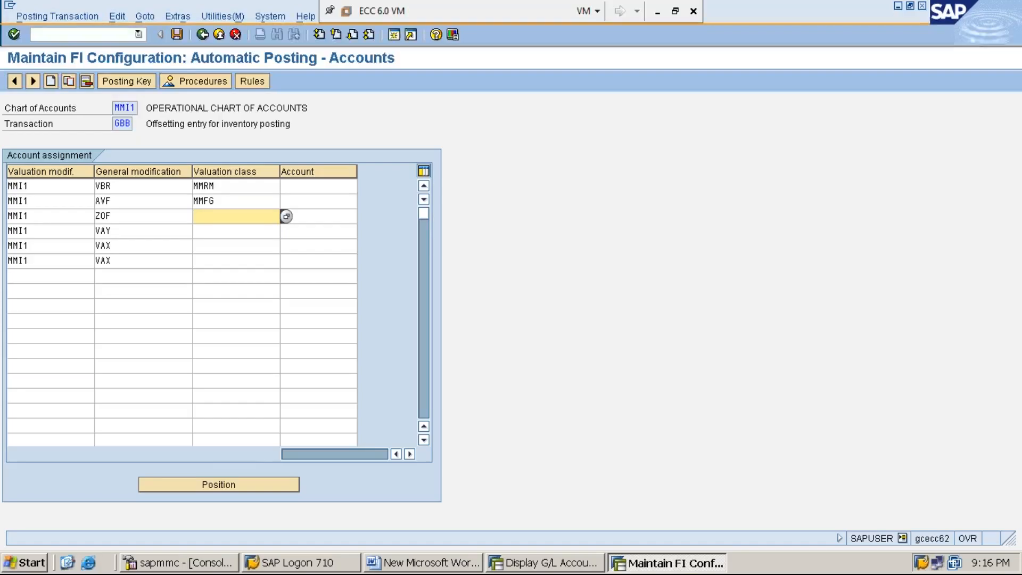
{"action": "type", "text": "MMFG"}
- Assign valuation class MMRM to the VAY row and the first VAX row, and MMFG to the second VAX row
{"action": "key", "text": "Down"}
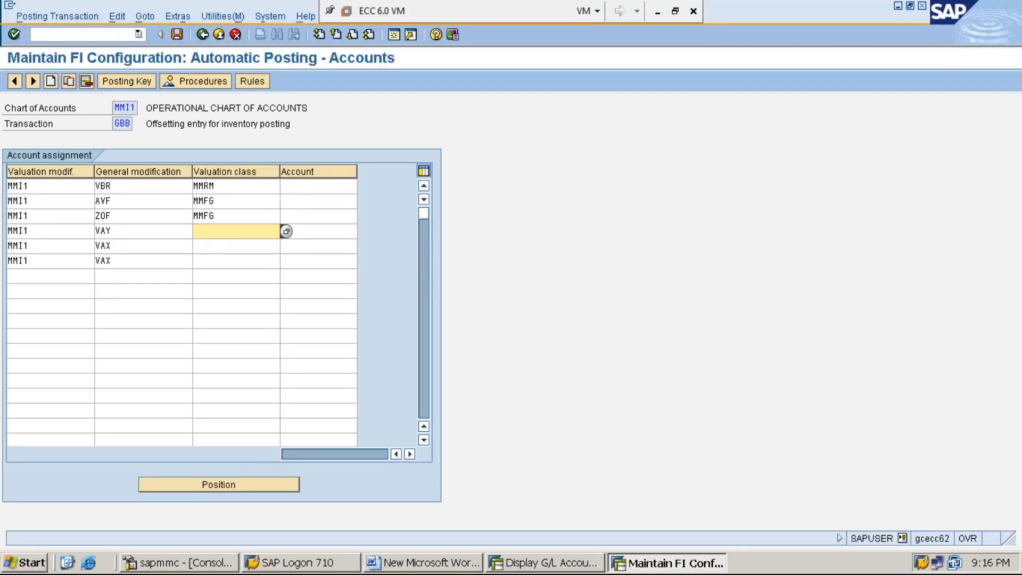
{"action": "type", "text": "MMRM"}
{"action": "left_click", "coordinate": [236, 246]}
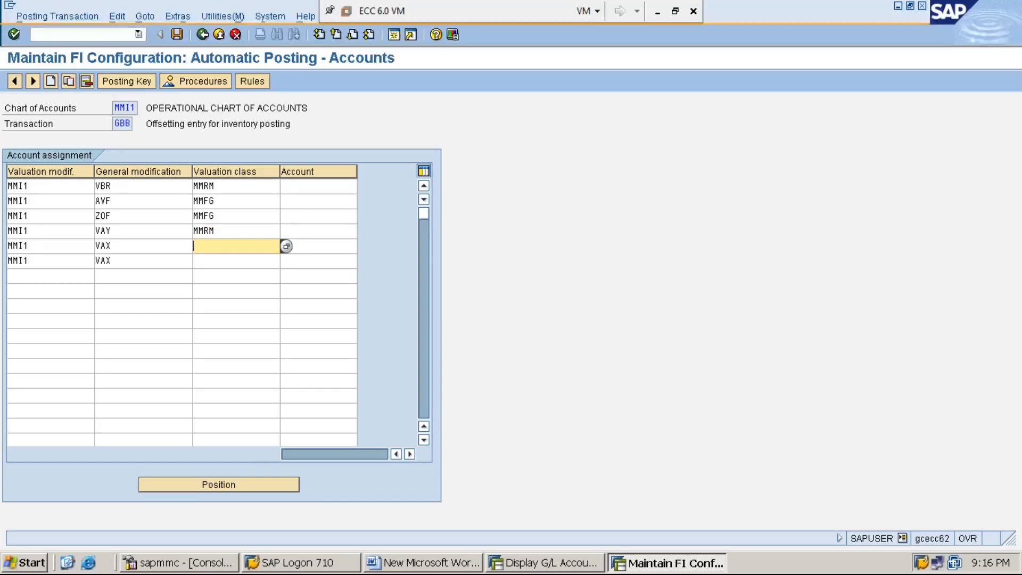
{"action": "type", "text": "MMRM"}
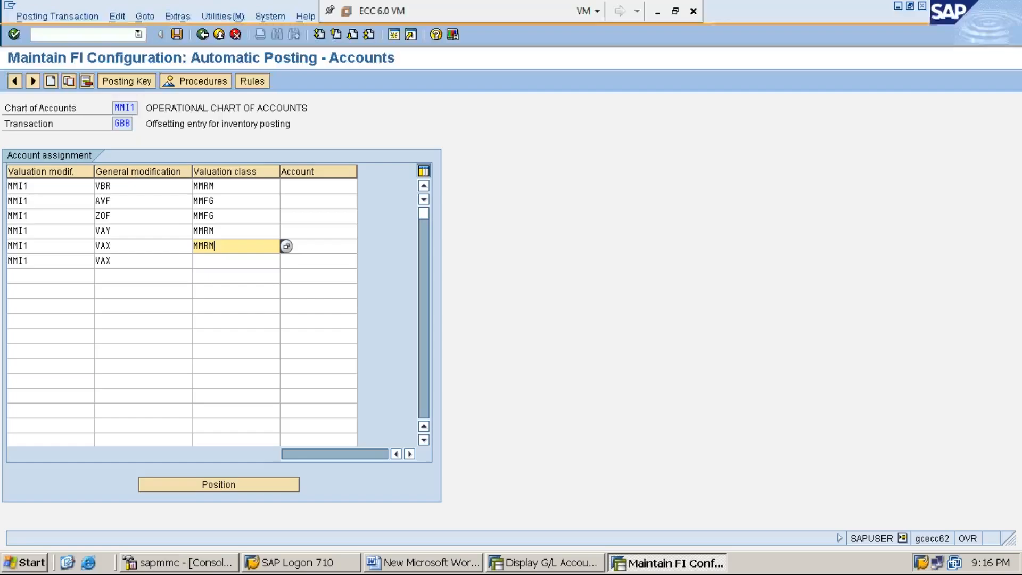
{"action": "left_click", "coordinate": [236, 261]}
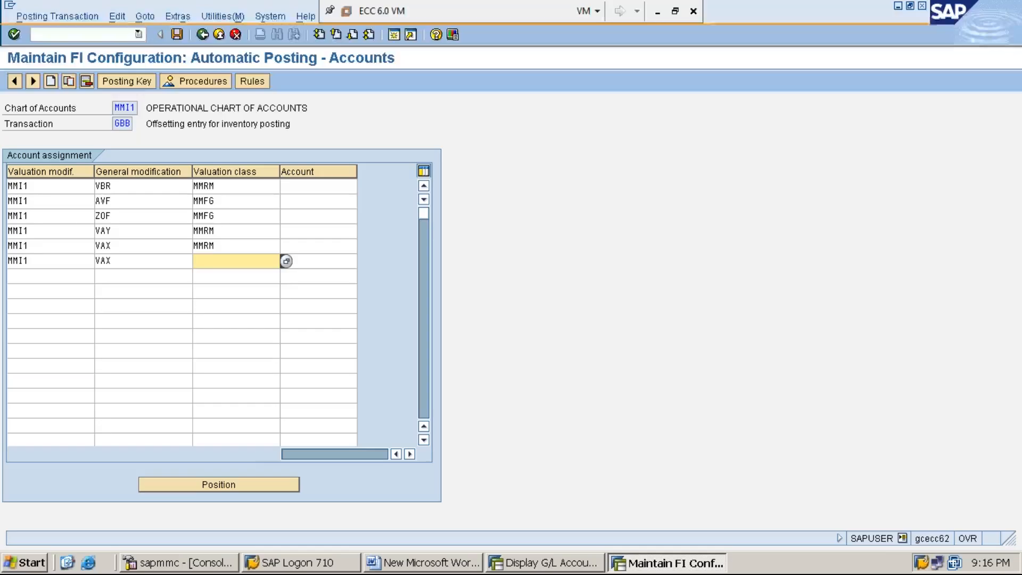
{"action": "type", "text": "MMFG"}
- Look up RAW MAT CONSPN A/C in the G/L account display and assign account 300007 to the VBR row
{"action": "left_click", "coordinate": [311, 187]}
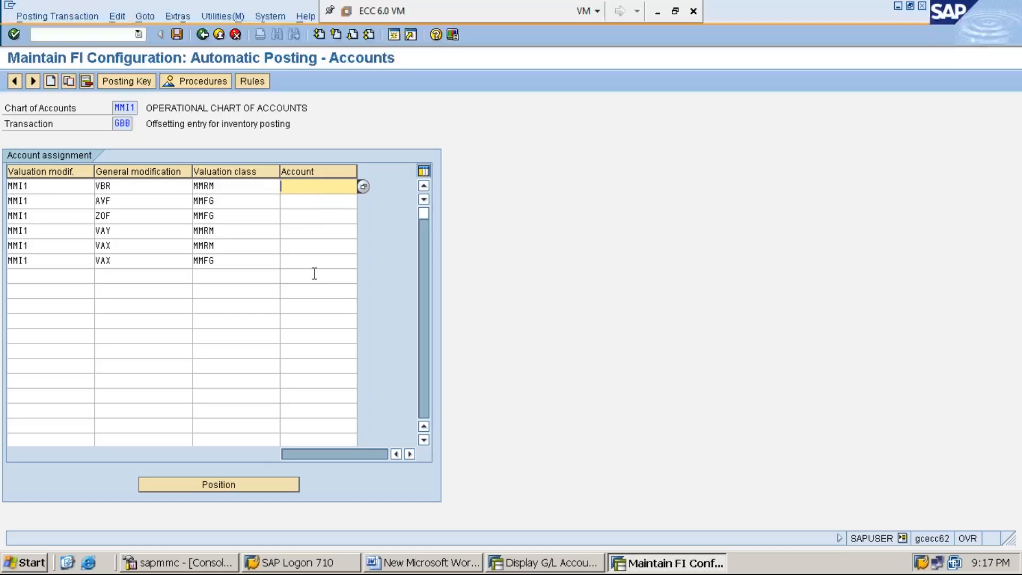
{"action": "left_click", "coordinate": [535, 565]}
{"action": "left_click", "coordinate": [146, 351]}
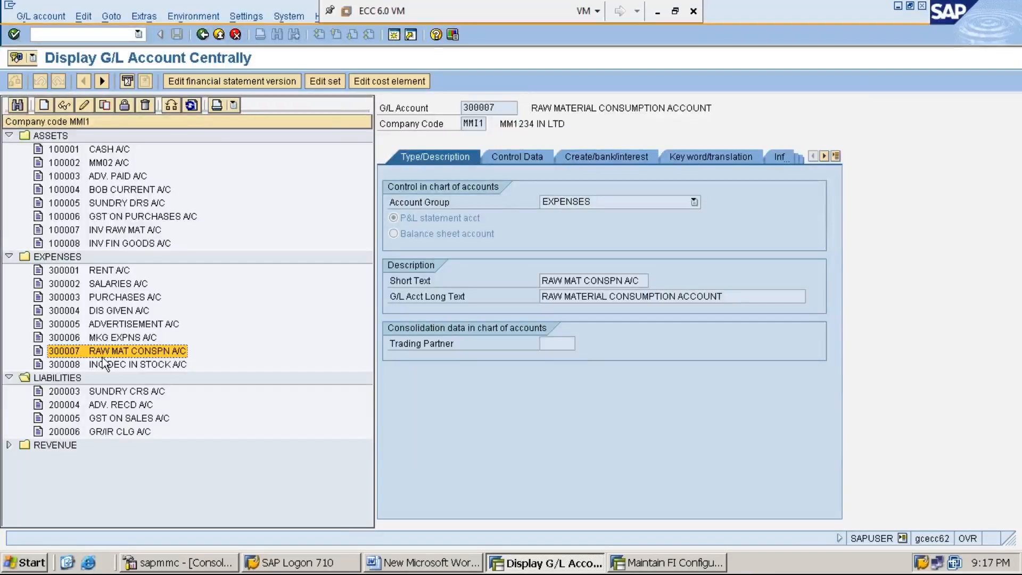
{"action": "left_click", "coordinate": [683, 564]}
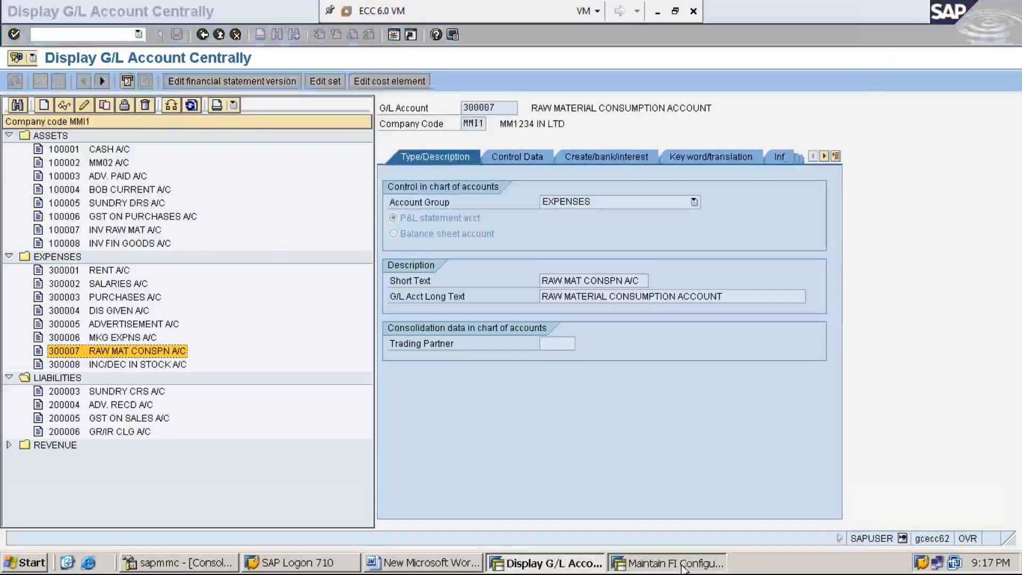
{"action": "type", "text": "300007"}
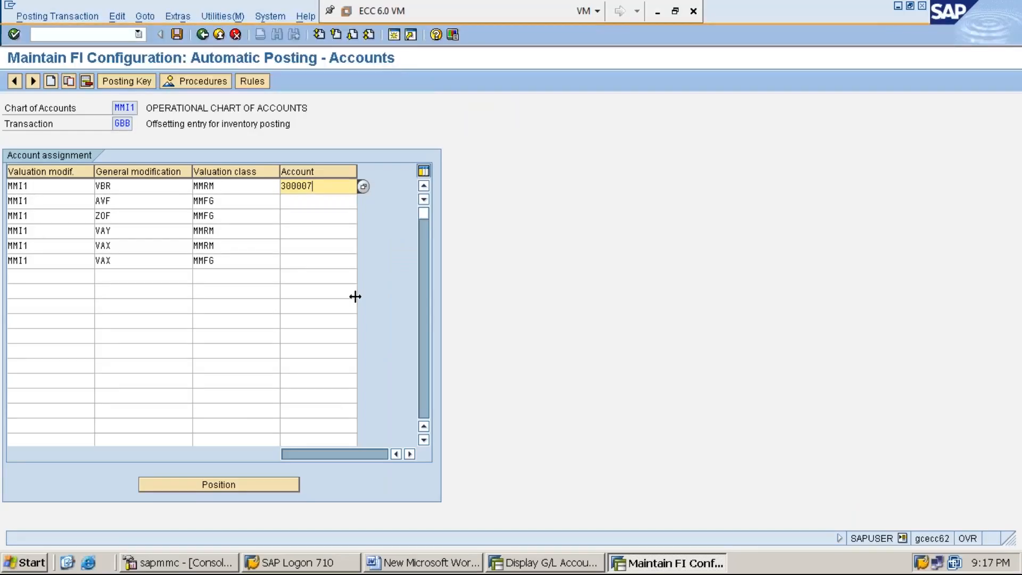
{"action": "key", "text": "Tab"}
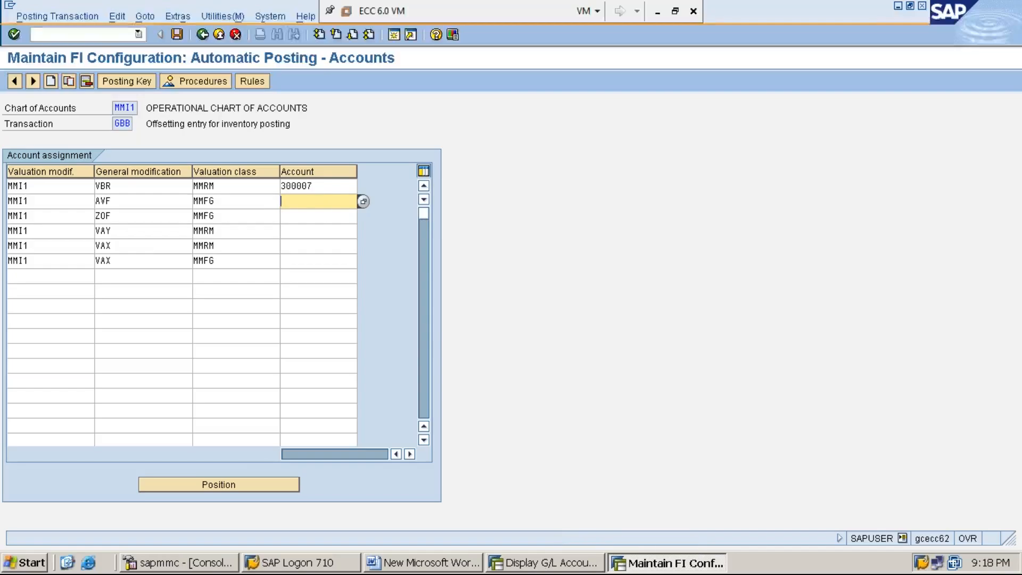
{"action": "left_click", "coordinate": [321, 187]}
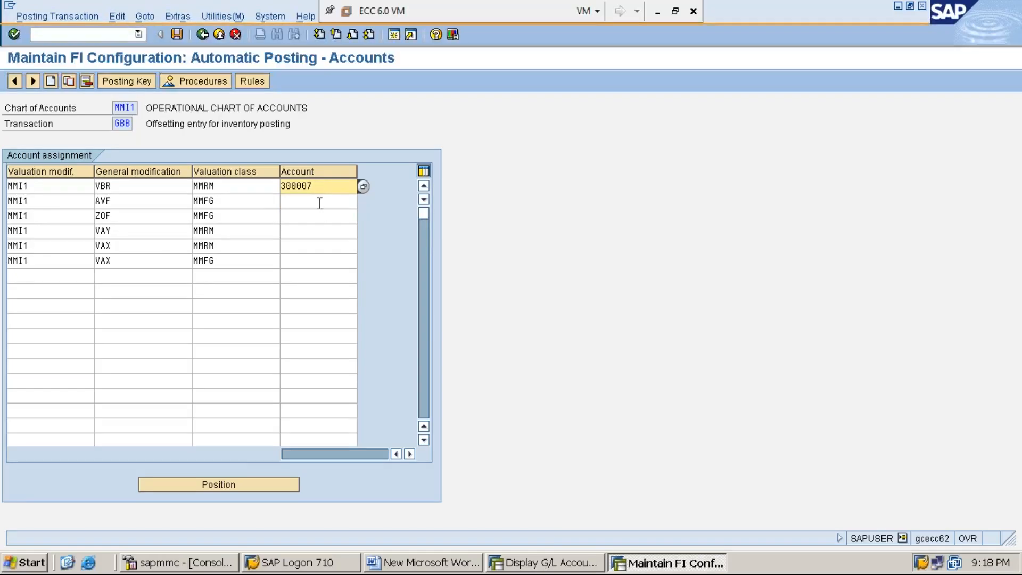
- Look up INC/DEC IN STOCK A/C in the G/L account display and assign account 300008 to the AVF row
{"action": "left_click", "coordinate": [320, 202]}
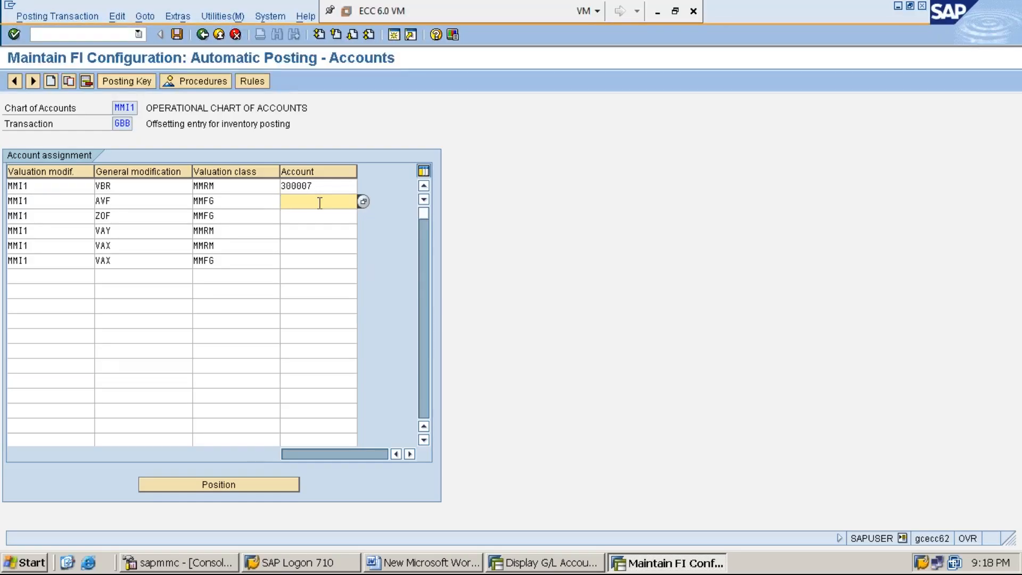
{"action": "left_click", "coordinate": [553, 564]}
{"action": "double_click", "coordinate": [158, 367]}
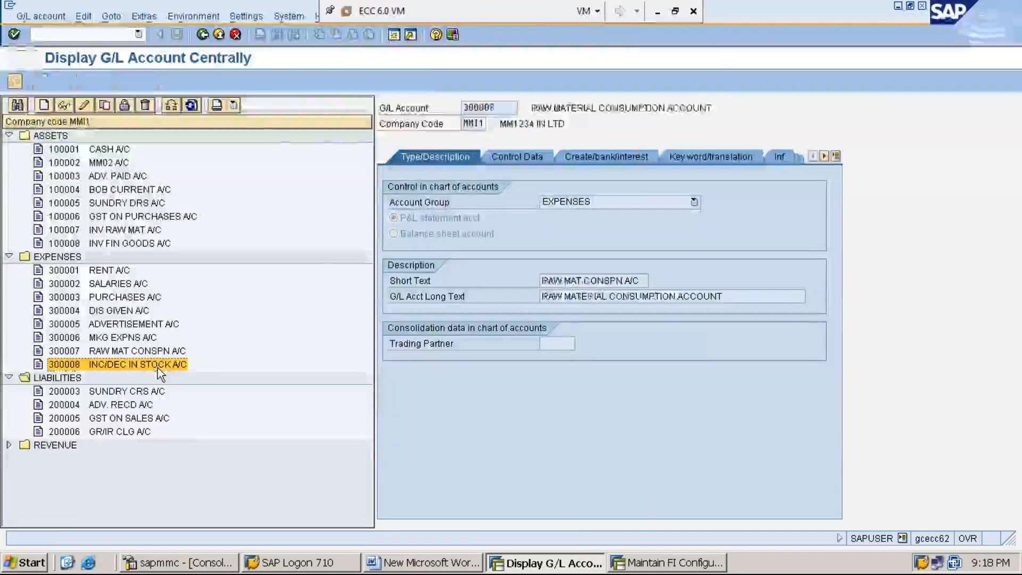
{"action": "left_click", "coordinate": [674, 565]}
{"action": "type", "text": "3"}
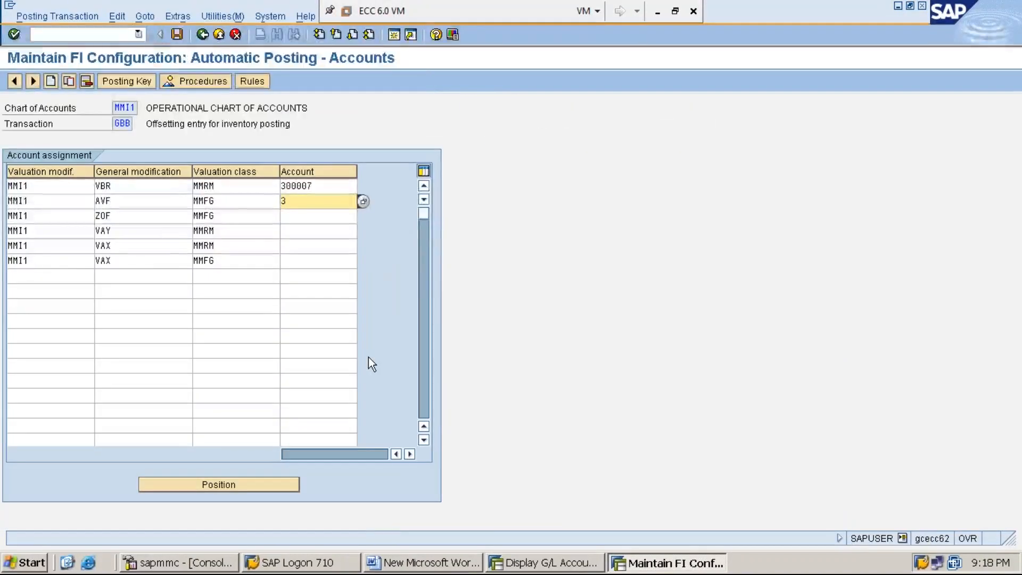
{"action": "type", "text": "00008"}
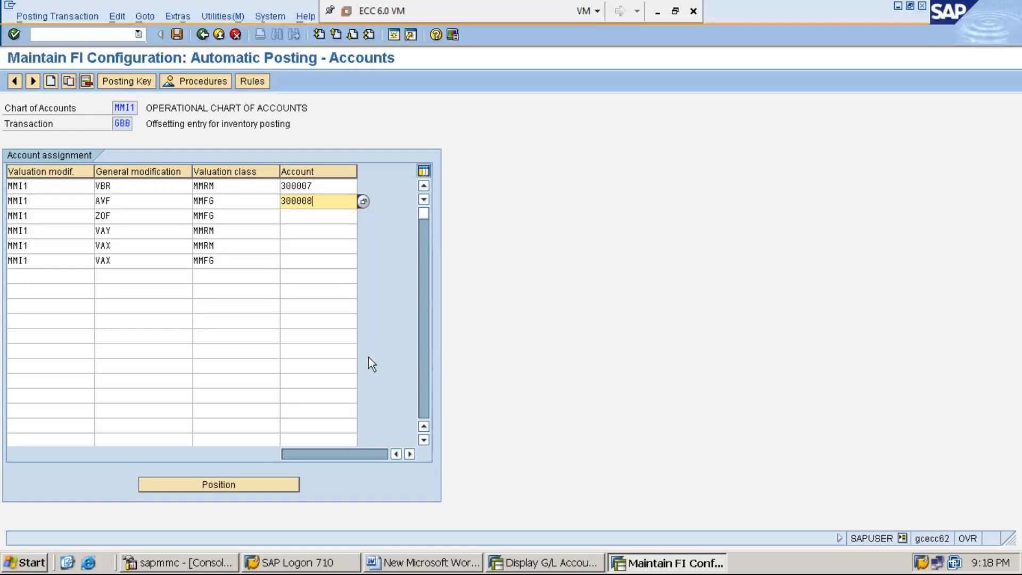
- Assign G/L account 300008 to the ZOF row with valuation class MMFG
{"action": "key", "text": "Down"}
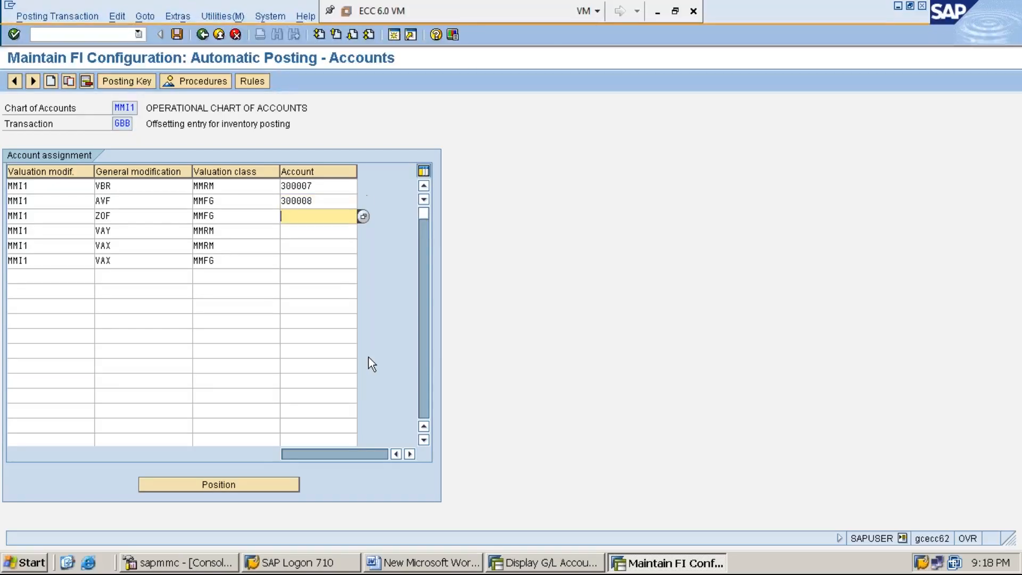
{"action": "type", "text": "300008"}
- Assign G/L account 300007 to the VAY row with valuation class MMRM
{"action": "key", "text": "Down"}
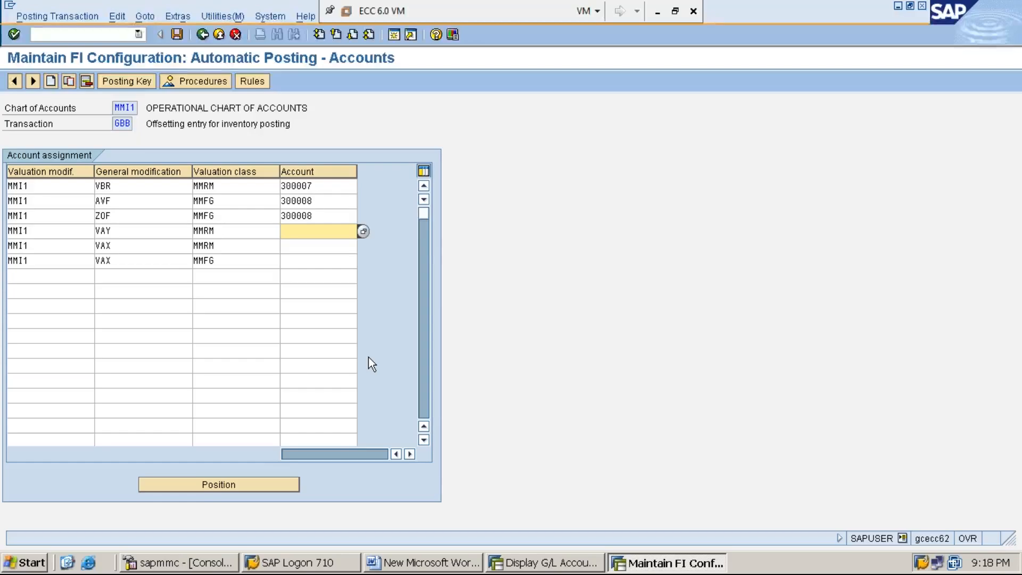
{"action": "type", "text": "300007"}
{"action": "key", "text": "Tab"}
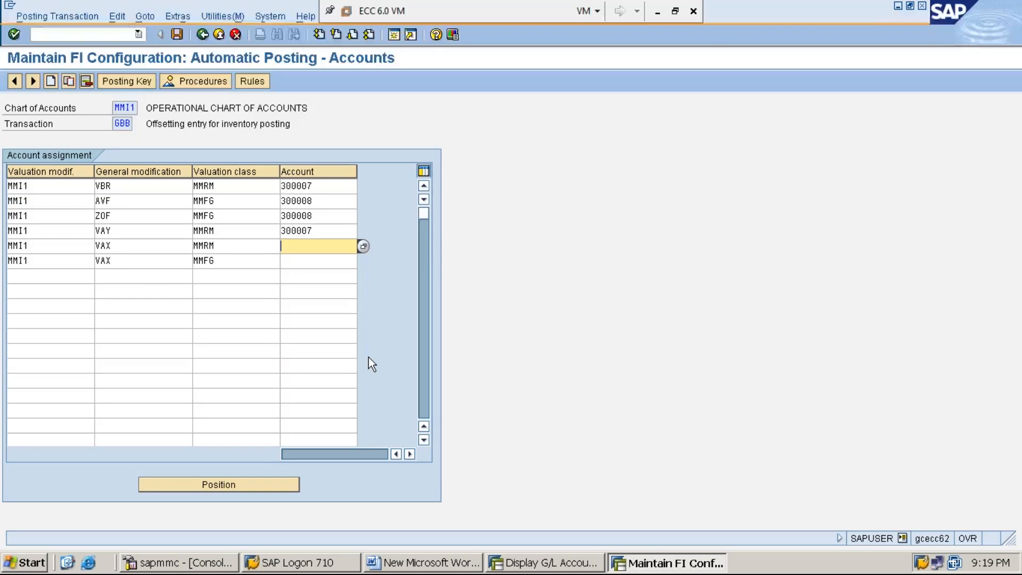
- Assign account 300007 to the VAX row with valuation class MMRM and 300008 to the VAX row with MMFG, and save the GBB assignments
{"action": "type", "text": "300007"}
{"action": "key", "text": "Down"}
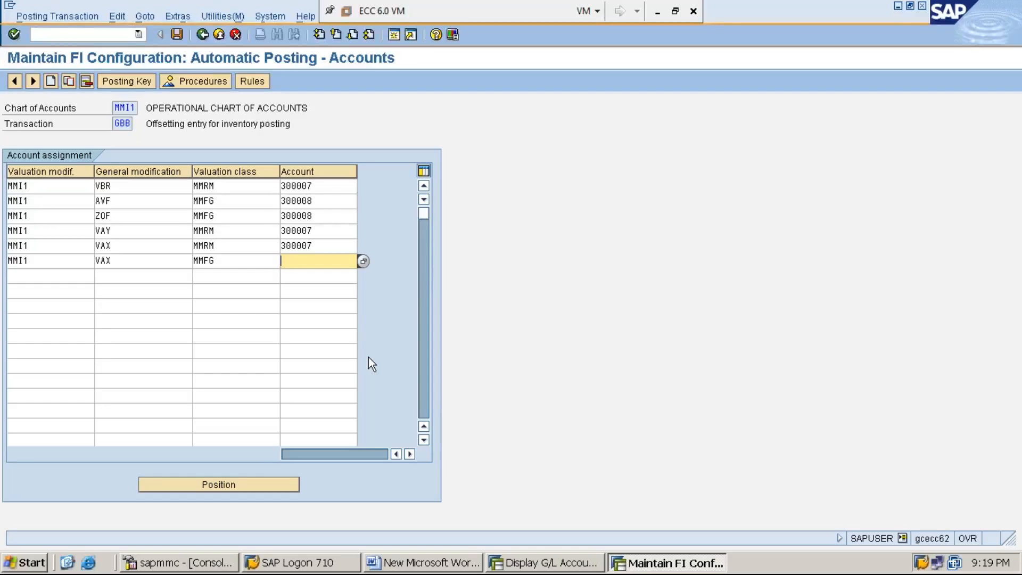
{"action": "type", "text": "300008"}
{"action": "left_click", "coordinate": [177, 35]}
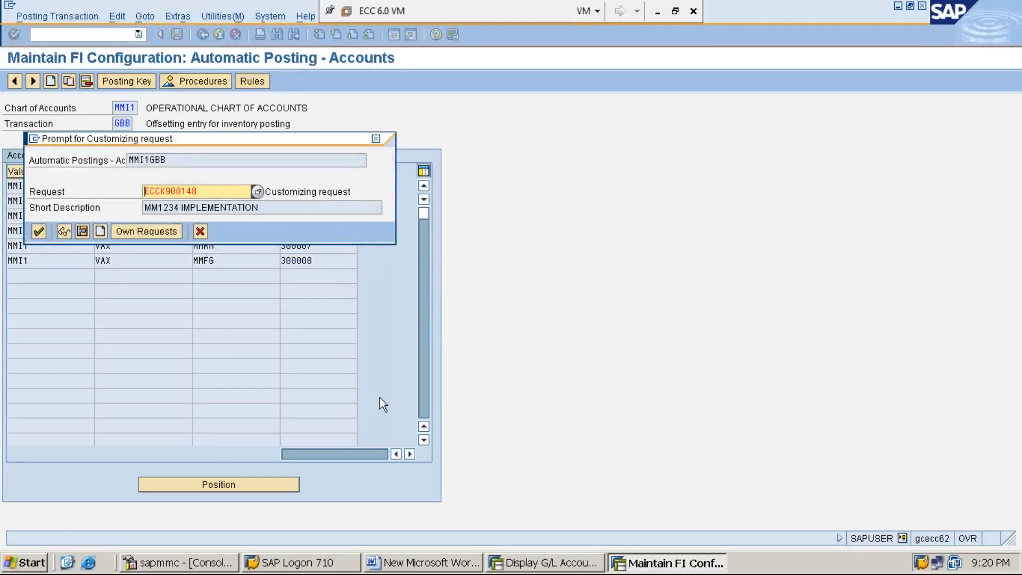
{"action": "key", "text": "Return"}
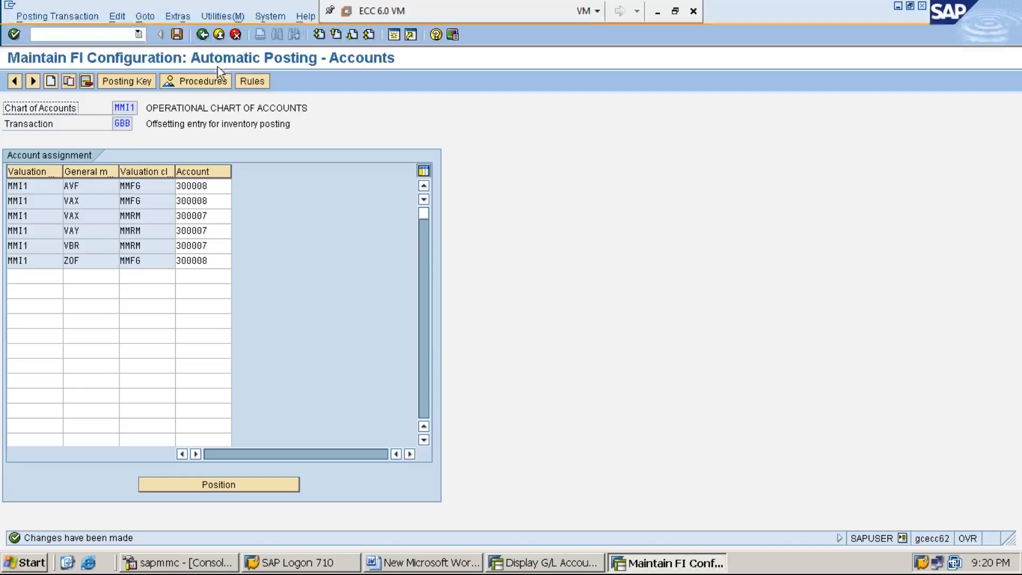
- Return to the automatic posting procedures and open the GR/IR clearing account transaction WRX
{"action": "left_click", "coordinate": [203, 35]}
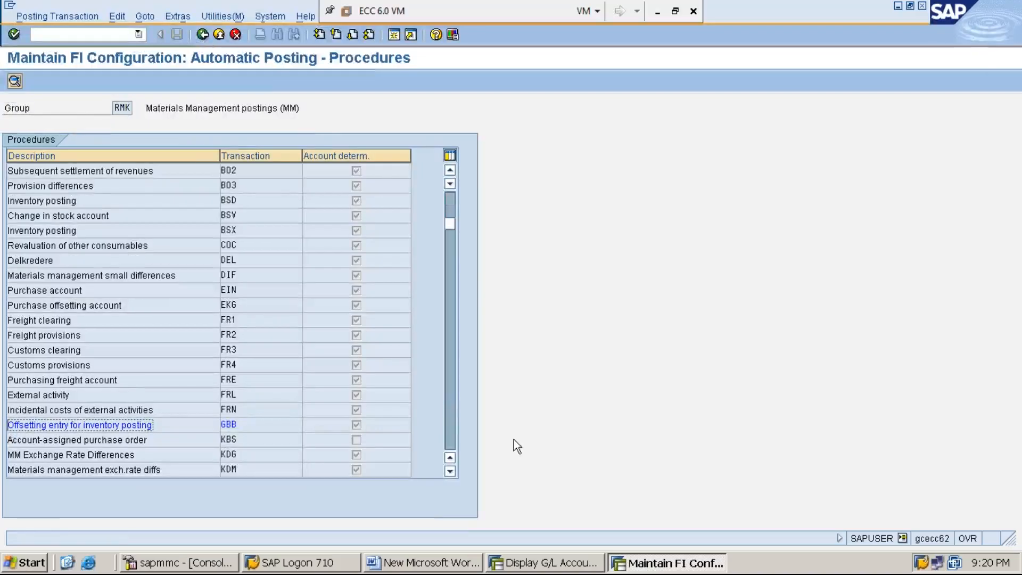
{"action": "left_click", "coordinate": [449, 473]}
{"action": "left_click", "coordinate": [449, 473]}
{"action": "left_click", "coordinate": [449, 473]}
{"action": "left_click", "coordinate": [450, 473]}
{"action": "left_click", "coordinate": [449, 473]}
{"action": "left_click", "coordinate": [449, 472]}
{"action": "left_click", "coordinate": [449, 473]}
{"action": "left_click", "coordinate": [449, 472]}
{"action": "left_click", "coordinate": [449, 473]}
{"action": "left_click", "coordinate": [450, 473]}
{"action": "left_click", "coordinate": [449, 472]}
{"action": "left_click", "coordinate": [449, 473]}
{"action": "left_click", "coordinate": [449, 473]}
{"action": "left_click", "coordinate": [450, 472]}
{"action": "left_click", "coordinate": [450, 473]}
{"action": "left_click", "coordinate": [450, 473]}
{"action": "left_click", "coordinate": [450, 473]}
{"action": "left_click", "coordinate": [449, 473]}
{"action": "left_click", "coordinate": [449, 473]}
{"action": "left_click", "coordinate": [449, 472]}
{"action": "left_click", "coordinate": [449, 472]}
{"action": "left_click", "coordinate": [449, 473]}
{"action": "left_click", "coordinate": [449, 472]}
{"action": "left_click", "coordinate": [449, 473]}
{"action": "left_click", "coordinate": [450, 473]}
{"action": "left_click", "coordinate": [450, 473]}
{"action": "left_click", "coordinate": [449, 472]}
{"action": "left_click", "coordinate": [449, 473]}
{"action": "left_click", "coordinate": [449, 473]}
{"action": "left_click", "coordinate": [450, 473]}
{"action": "left_click", "coordinate": [450, 472]}
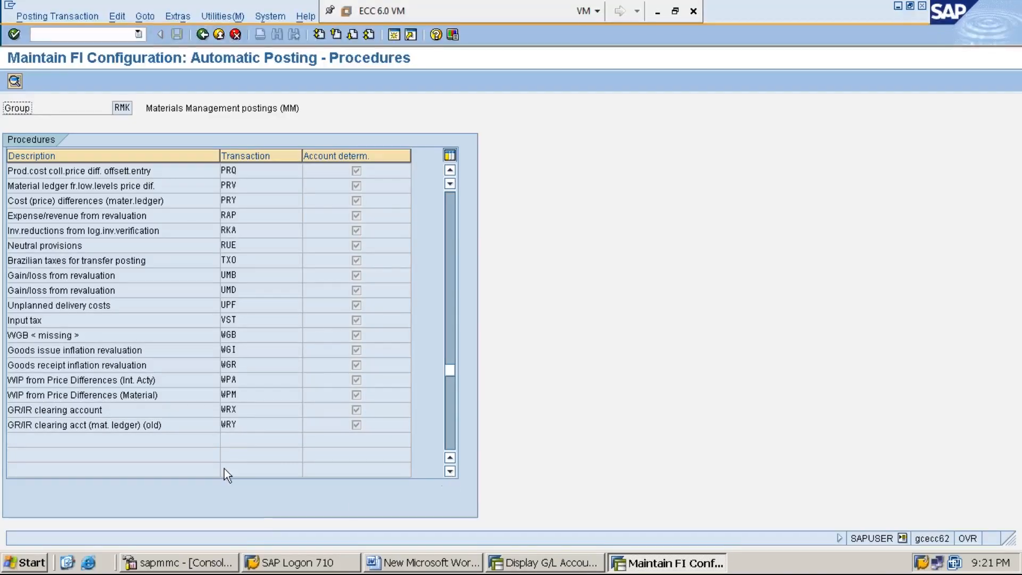
{"action": "left_click", "coordinate": [236, 409]}
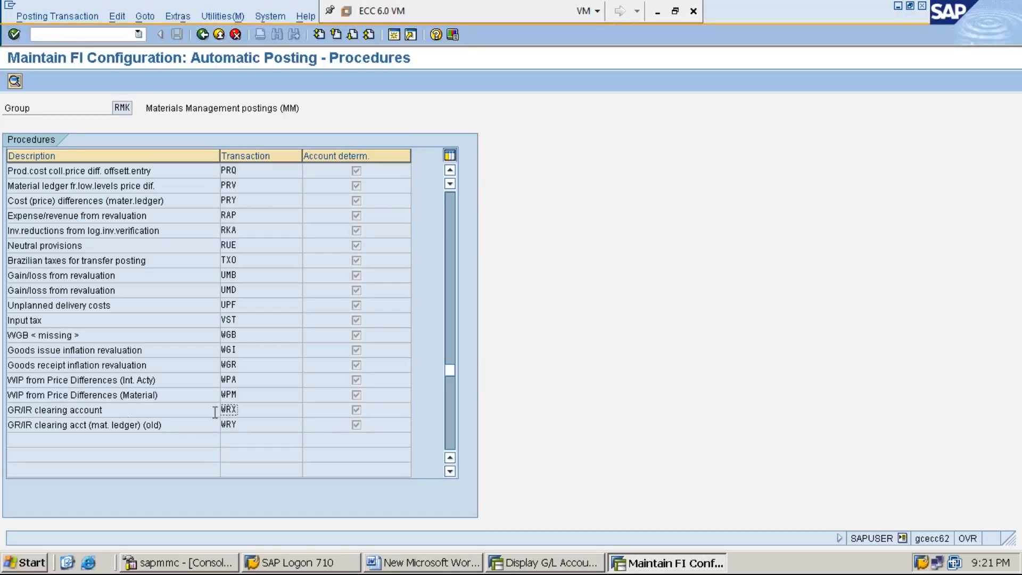
{"action": "double_click", "coordinate": [243, 410]}
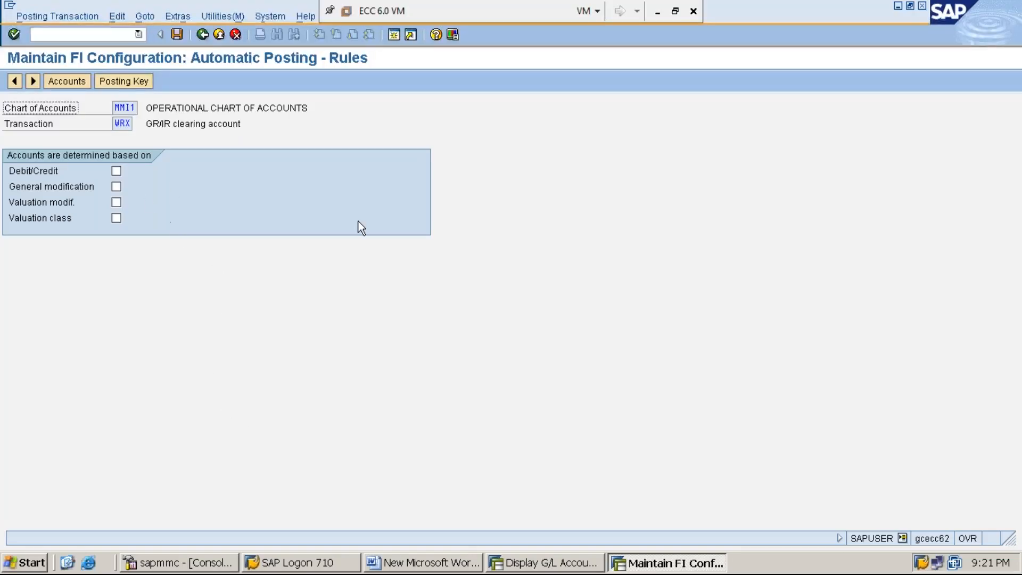
- Set WRX account determination to depend on valuation modification and valuation class, and save the rules
{"action": "left_click", "coordinate": [116, 202]}
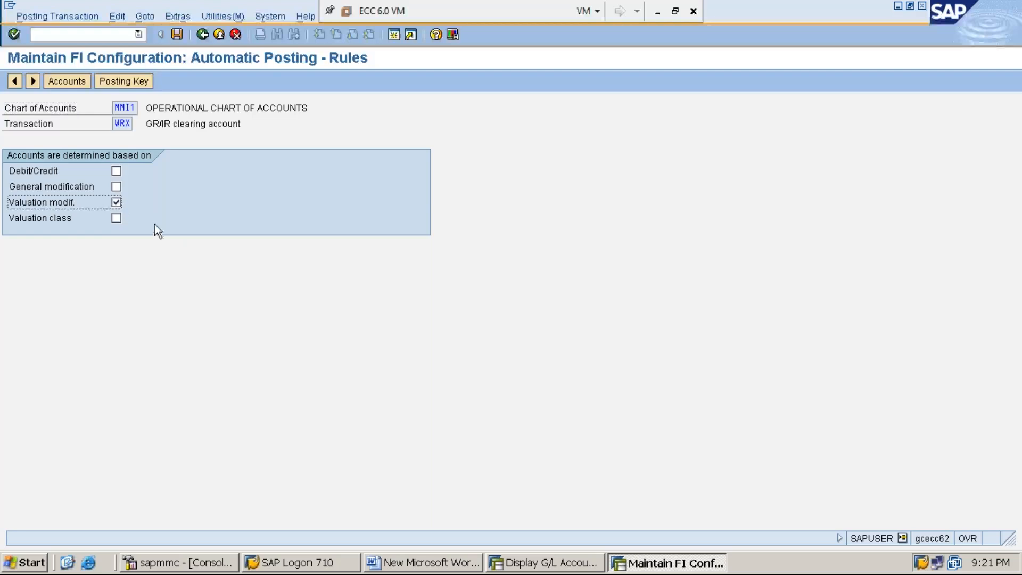
{"action": "left_click", "coordinate": [116, 217]}
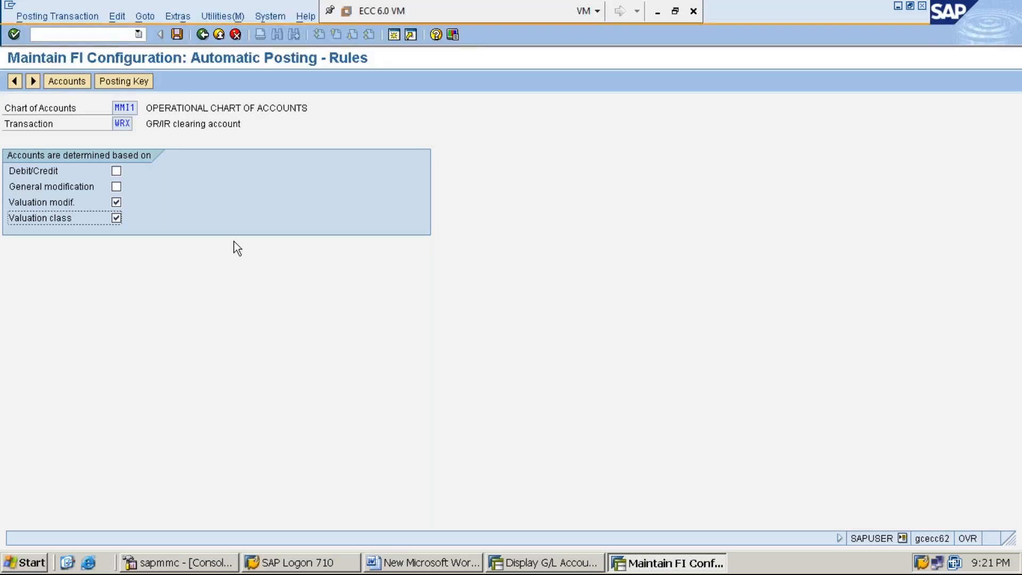
{"action": "left_click", "coordinate": [178, 35]}
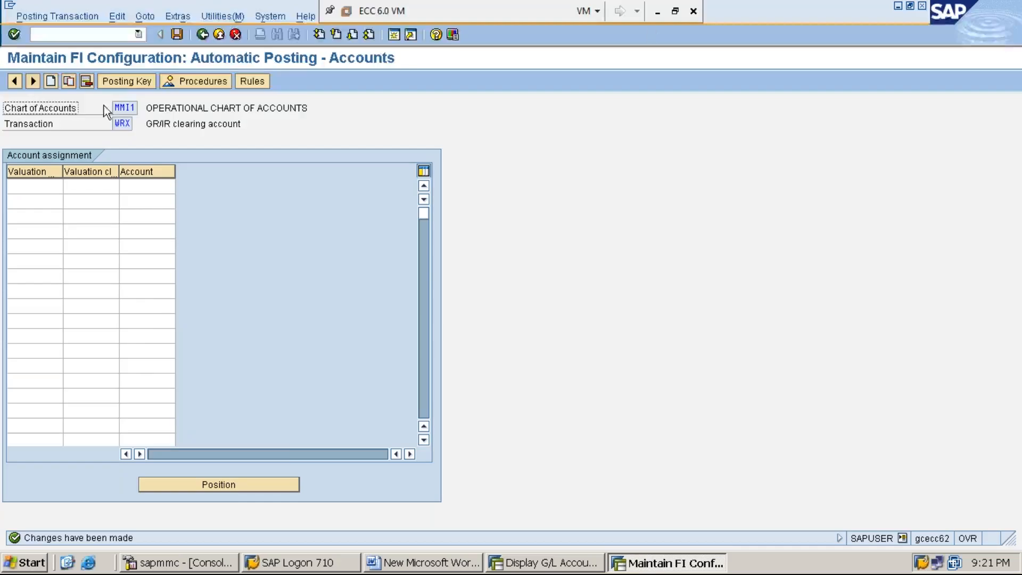
- Widen the WRX assignment columns and enter a row with valuation modification MMI1 and valuation class MMRM
{"action": "left_click_drag", "start_coordinate": [64, 176], "coordinate": [208, 176]}
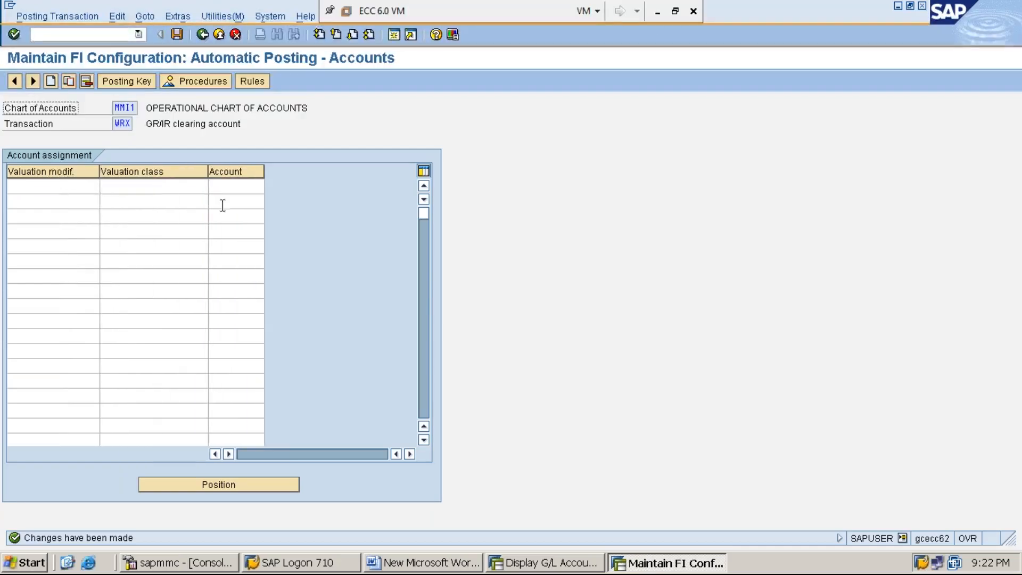
{"action": "left_click", "coordinate": [48, 186]}
{"action": "type", "text": "MMI1"}
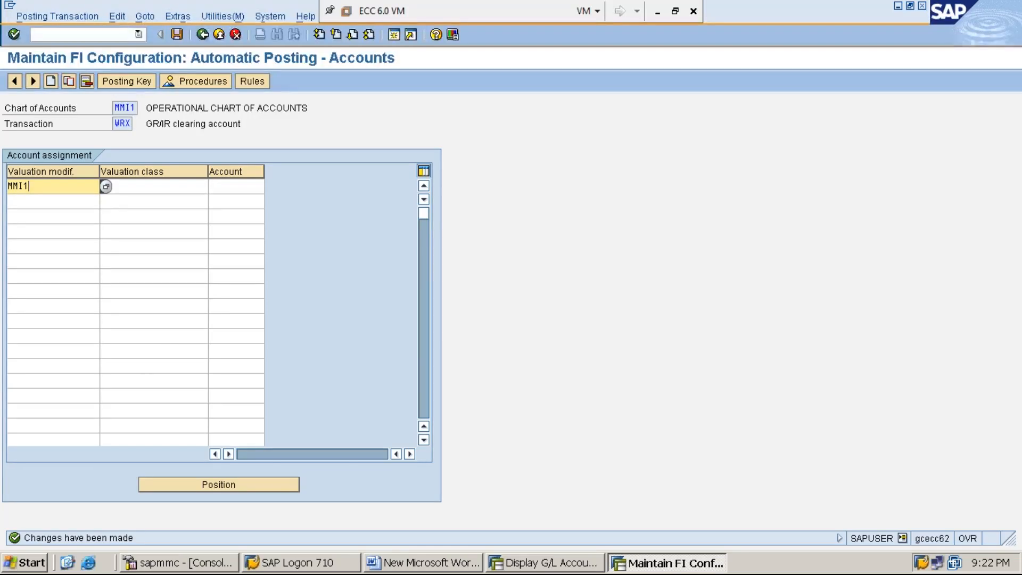
{"action": "key", "text": "Tab"}
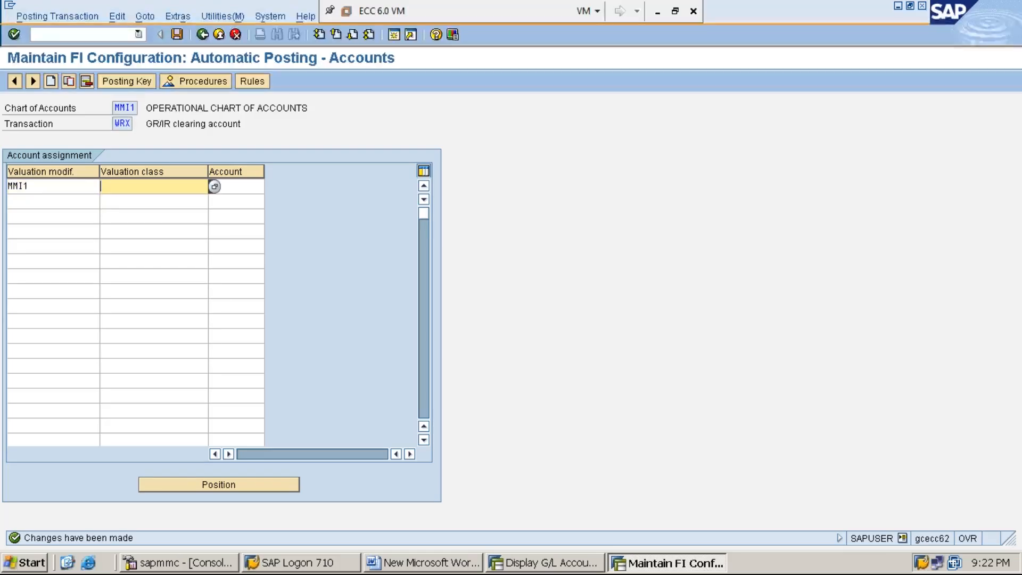
{"action": "type", "text": "MM"}
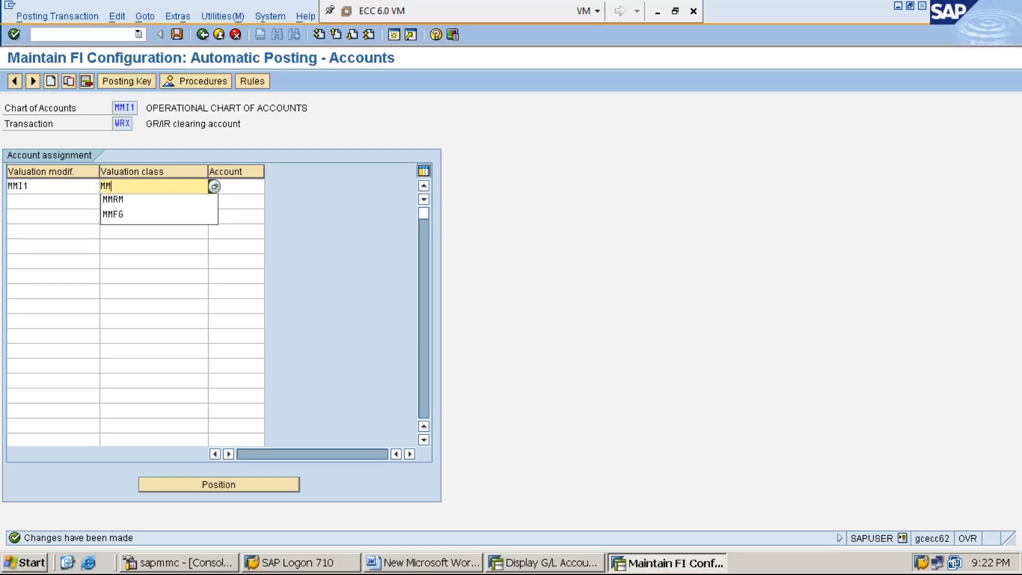
{"action": "key", "text": "Down"}
{"action": "key", "text": "Return"}
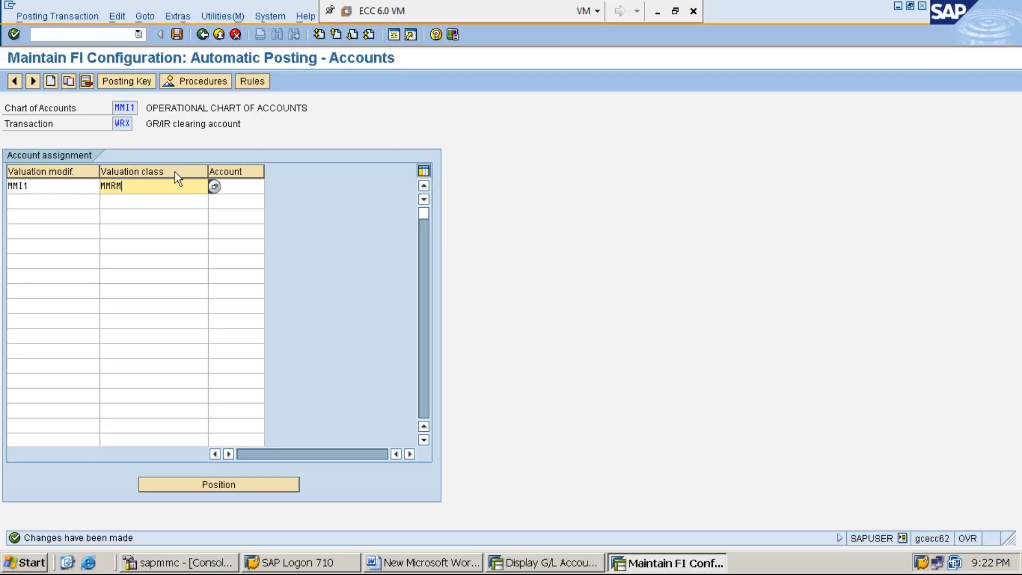
- Look up GR/IR CLG A/C in the G/L account display, assign account 200006 to the WRX row, and save under the proposed customizing request
{"action": "left_click", "coordinate": [261, 187]}
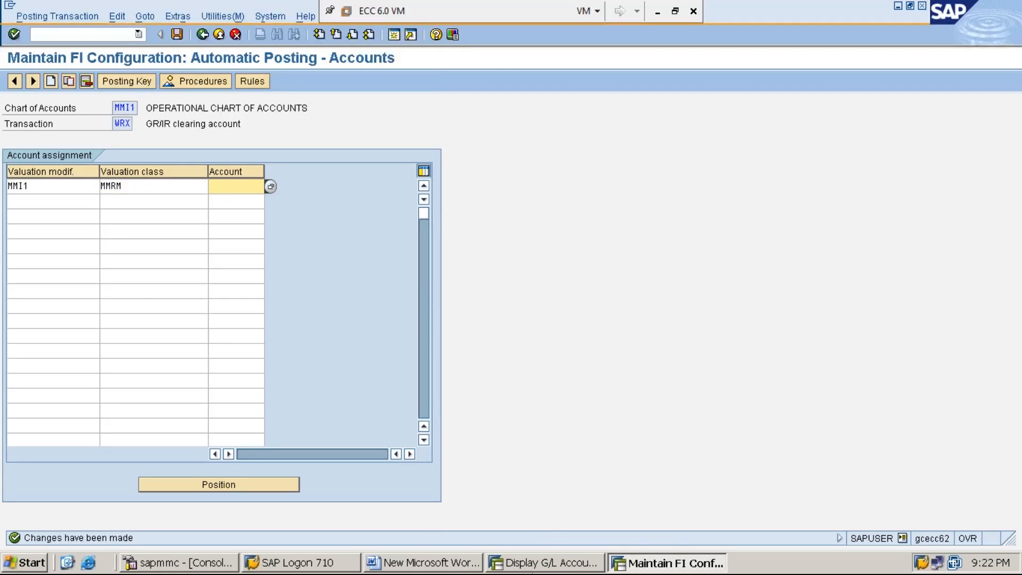
{"action": "left_click", "coordinate": [538, 562]}
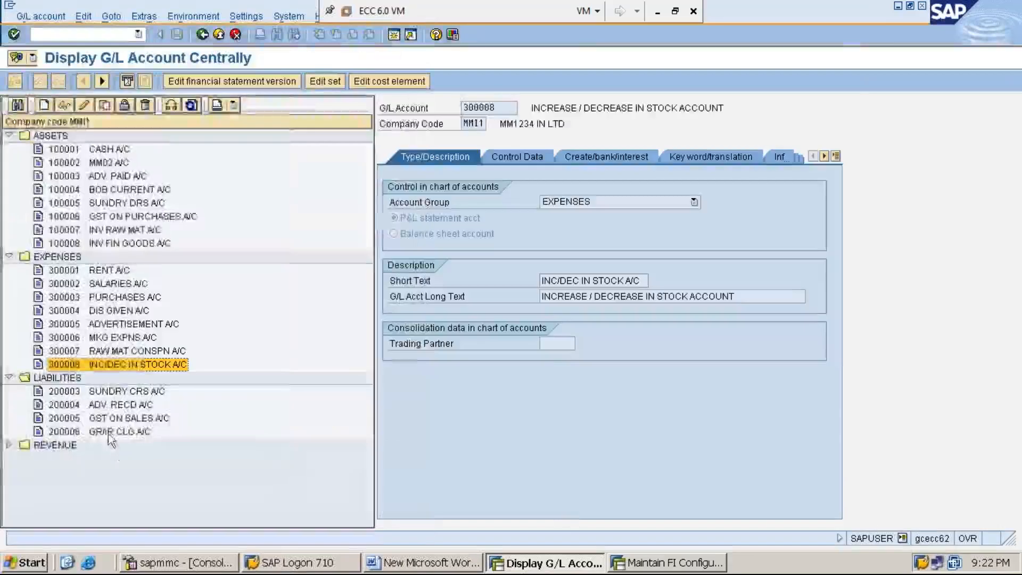
{"action": "double_click", "coordinate": [109, 433]}
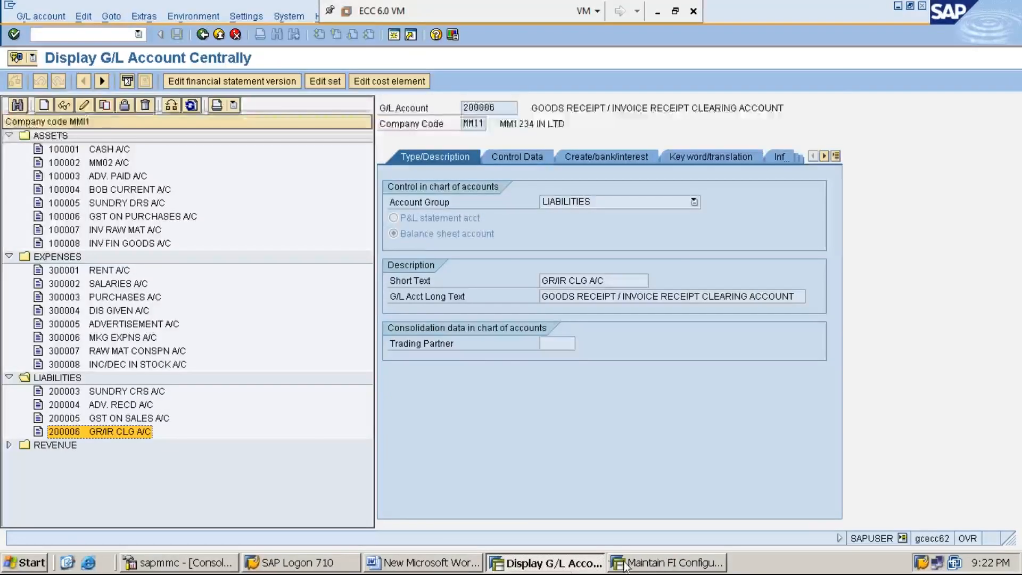
{"action": "left_click", "coordinate": [652, 564]}
{"action": "type", "text": "2"}
{"action": "key", "text": "Down"}
{"action": "key", "text": "Return"}
{"action": "key", "text": "BackSpace"}
{"action": "type", "text": "6"}
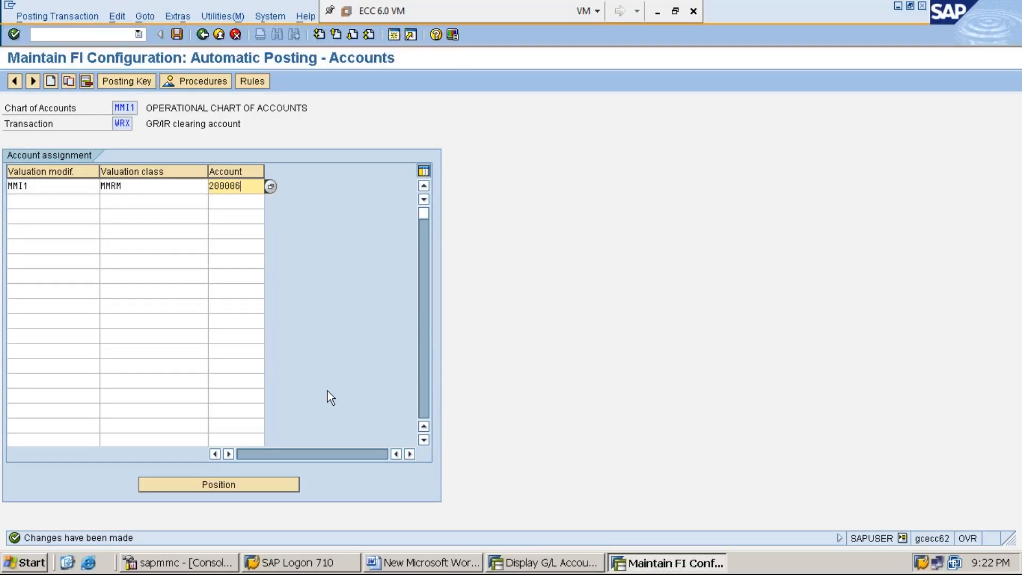
{"action": "left_click", "coordinate": [176, 34]}
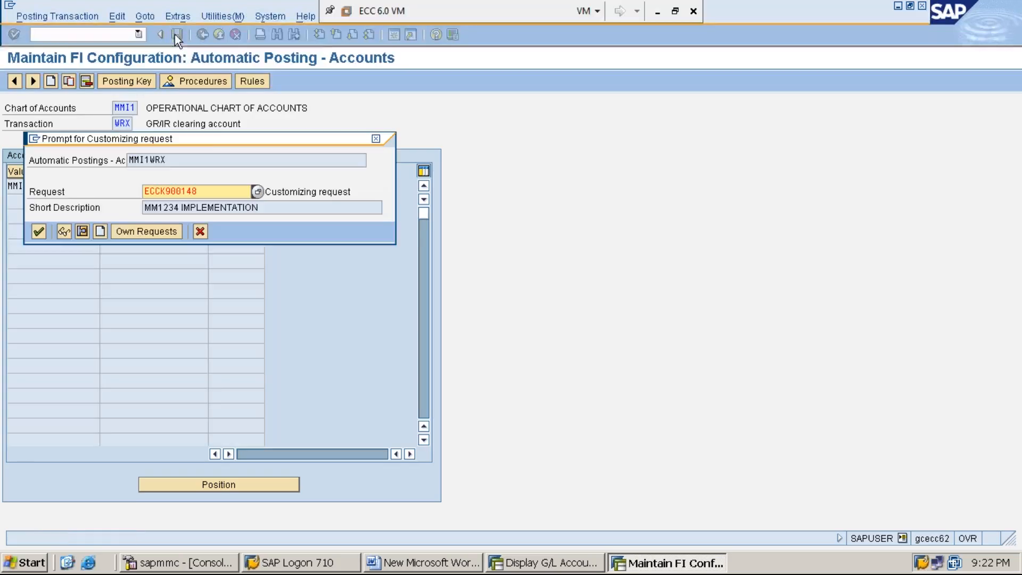
{"action": "key", "text": "Return"}
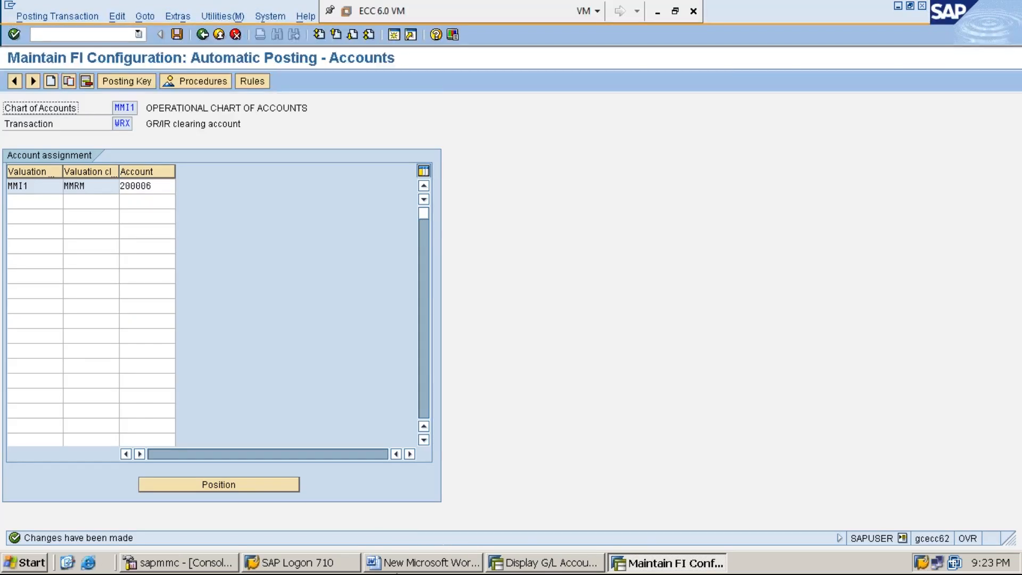
- Switch to the Word document and add the indented line "AVF – GODDS RECEIPT FOR ORDERS" below the STEP:22 heading
{"action": "left_click", "coordinate": [459, 567]}
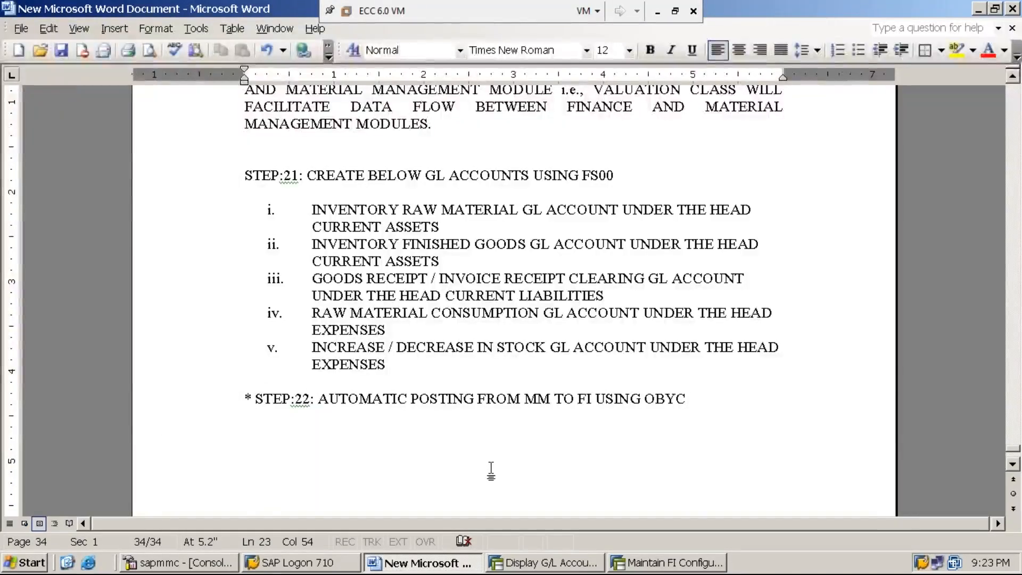
{"action": "key", "text": "Return"}
{"action": "key", "text": "ctrl+z"}
{"action": "key", "text": "Return"}
{"action": "key", "text": "Tab"}
{"action": "type", "text": "AVF - "}
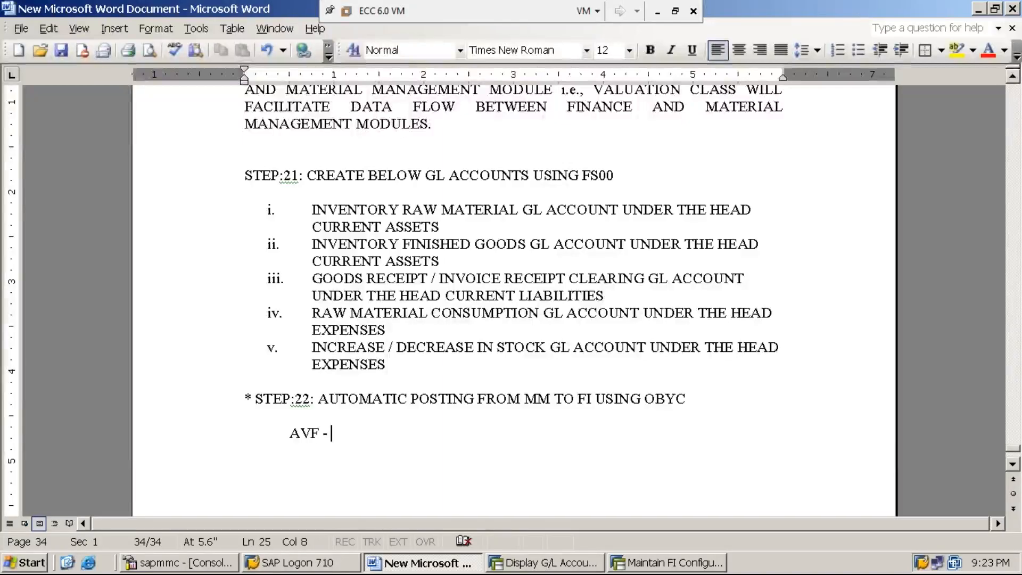
{"action": "type", "text": "GODDS"}
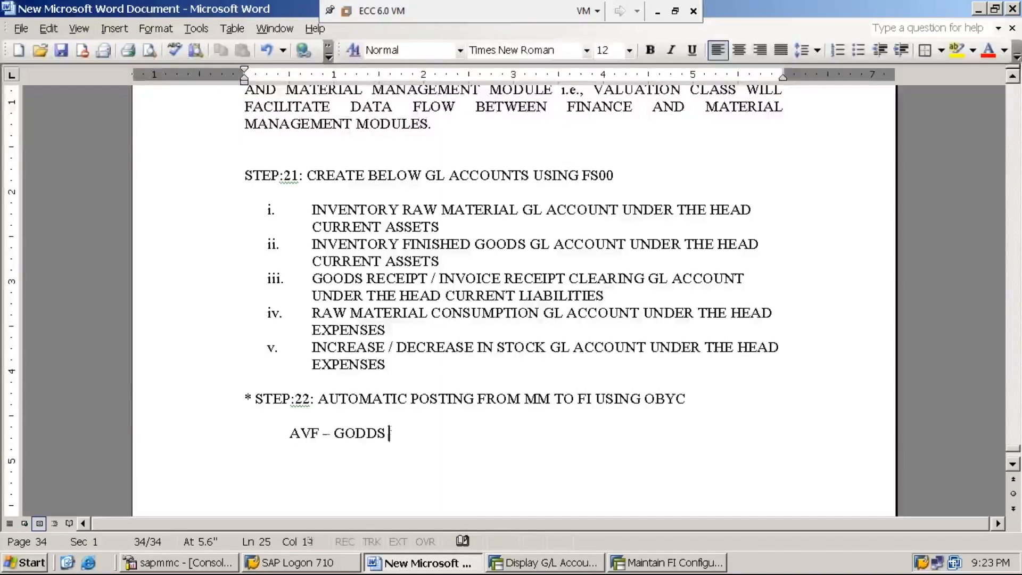
{"action": "type", "text": " RECEIP"}
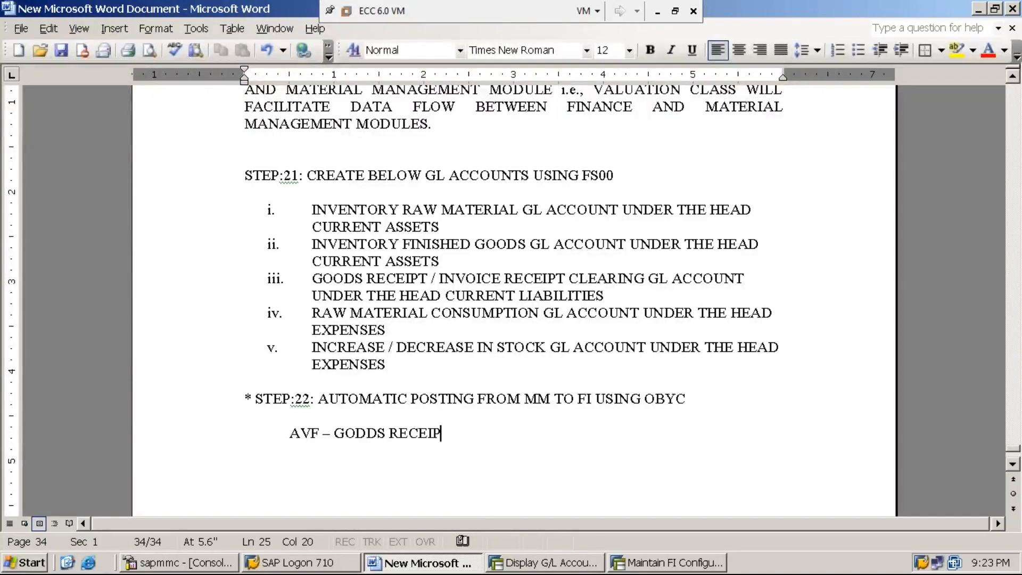
{"action": "type", "text": "T FOR ORDERS"}
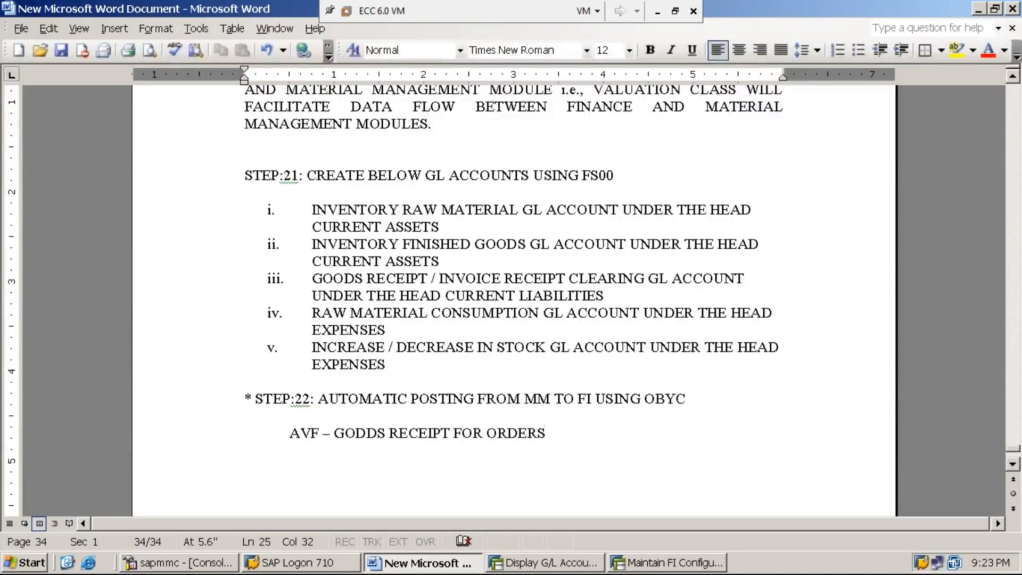
- Add the indented line "VBR – GOODS ISSUE" below the AVF line
{"action": "key", "text": "Return"}
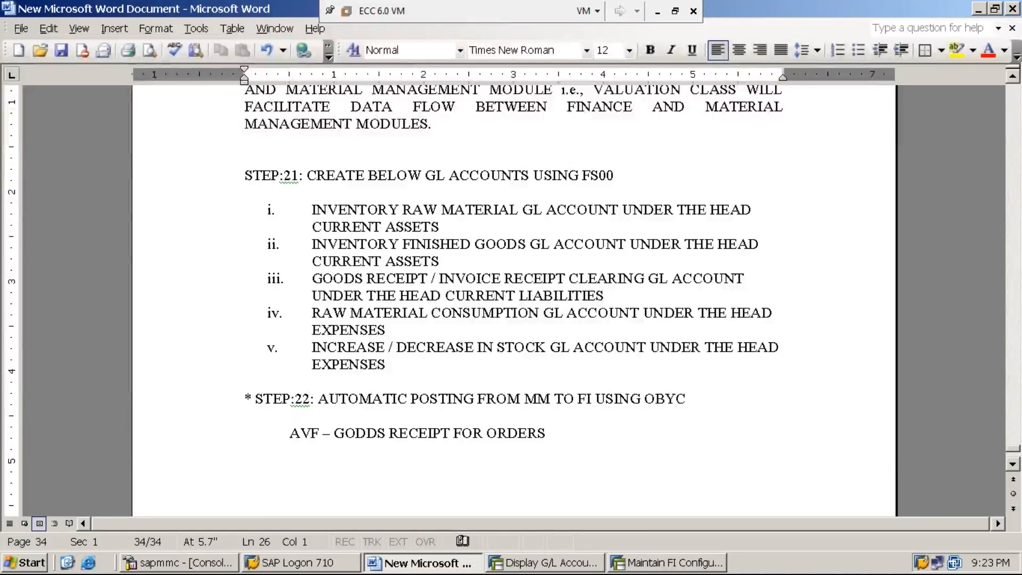
{"action": "type", "text": "VBR - "}
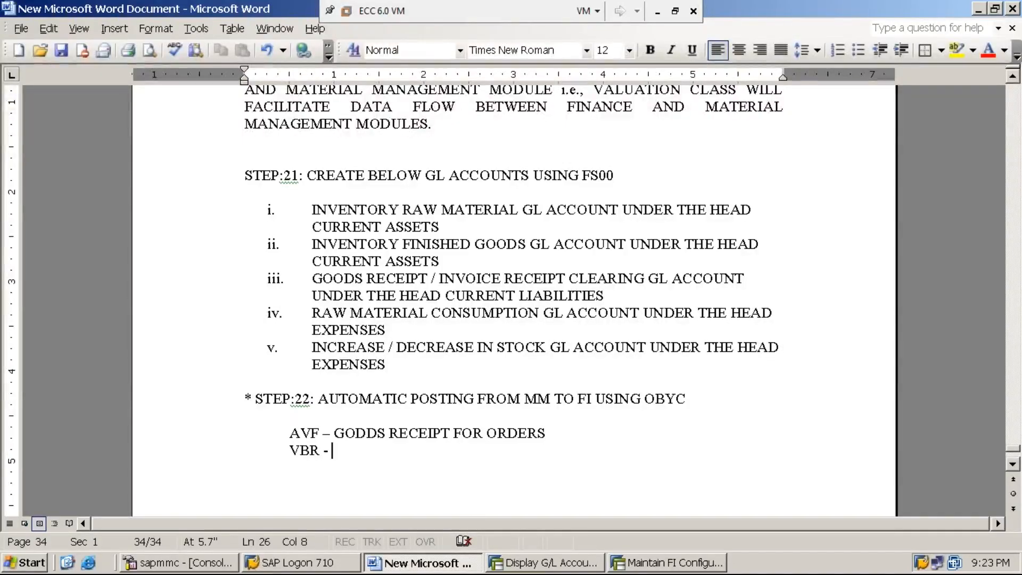
{"action": "type", "text": "GOODS ISSUE"}
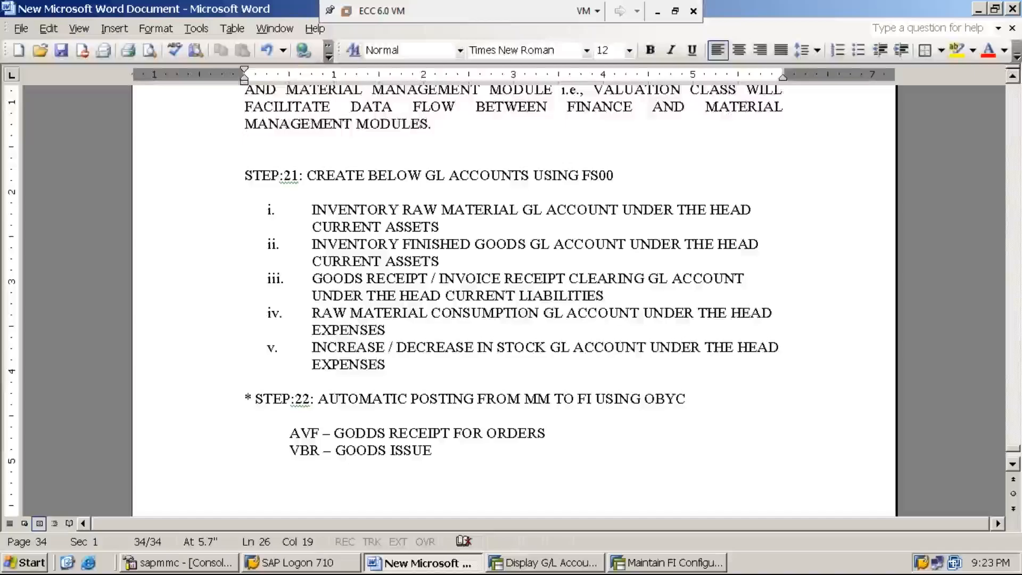
- Add the indented line "ZOF – GODDS RECEIPT WITH OUT PRODUCTION ORDER" below the VBR line
{"action": "key", "text": "Return"}
{"action": "key", "text": "Tab"}
{"action": "type", "text": "ZOF - "}
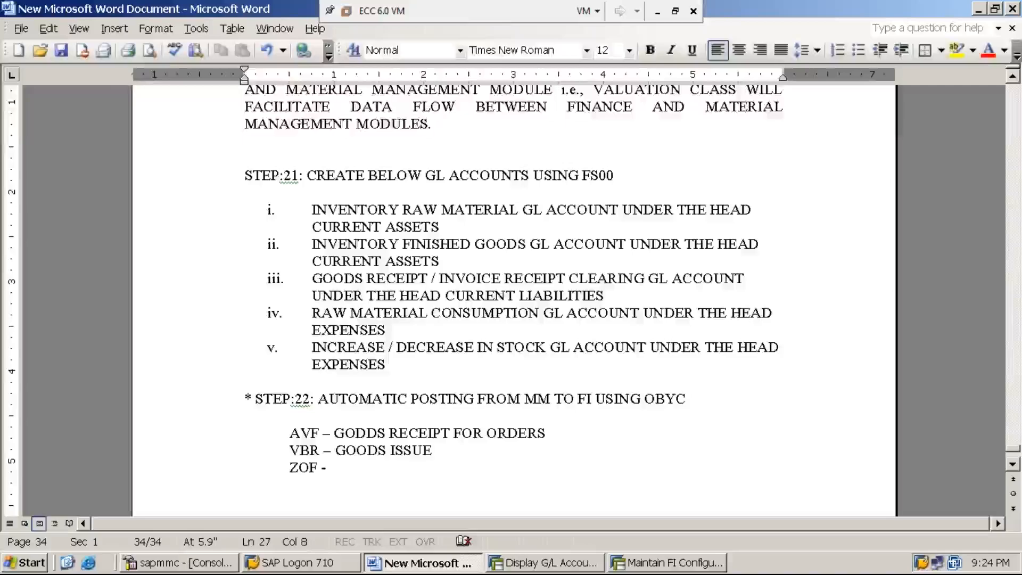
{"action": "type", "text": "GODDS "}
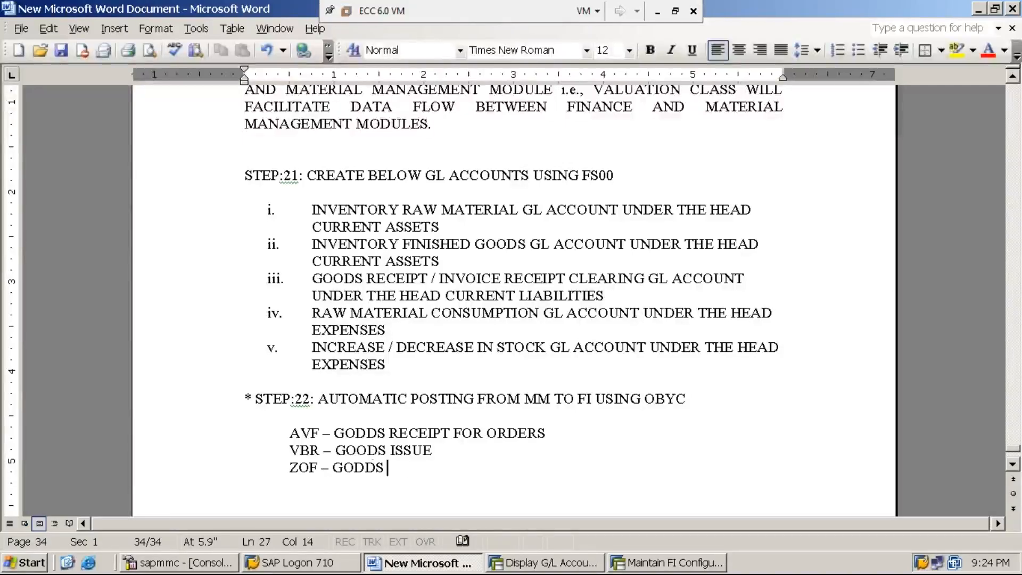
{"action": "type", "text": "RECEIPT"}
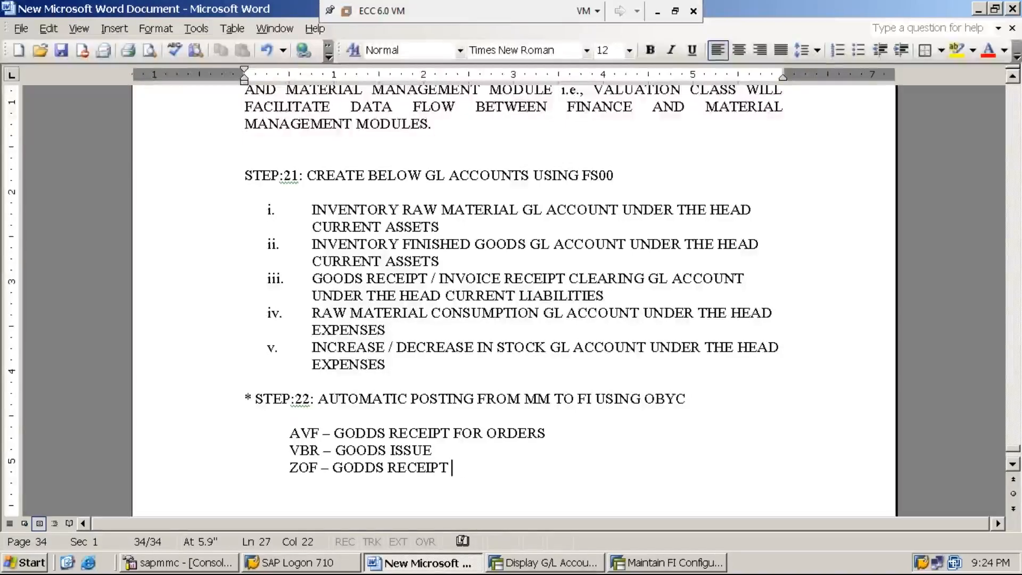
{"action": "type", "text": " WOTH"}
{"action": "key", "text": "BackSpace"}
{"action": "key", "text": "BackSpace"}
{"action": "key", "text": "BackSpace"}
{"action": "type", "text": "IT"}
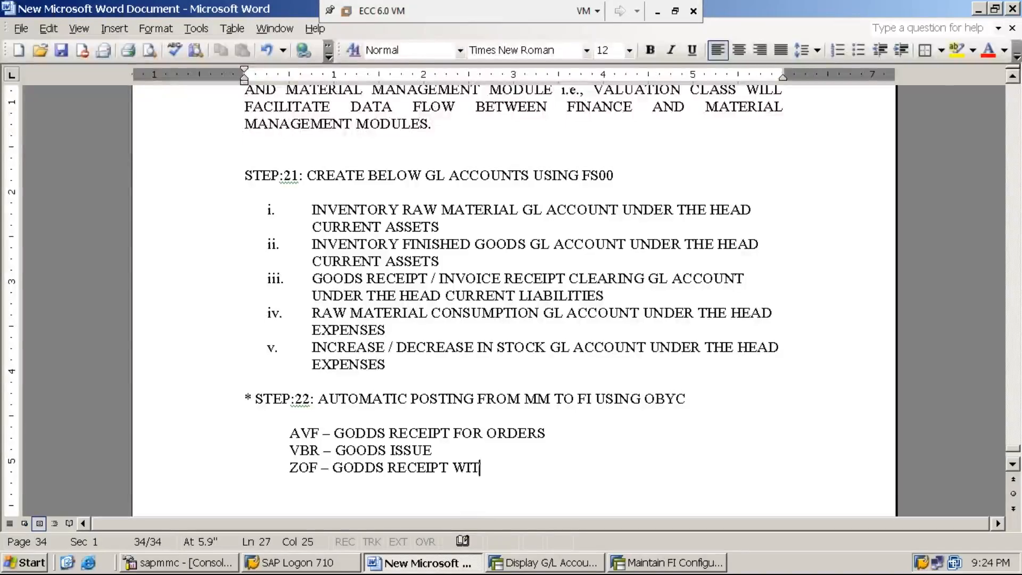
{"action": "type", "text": "H OUT PRODUCTIN"}
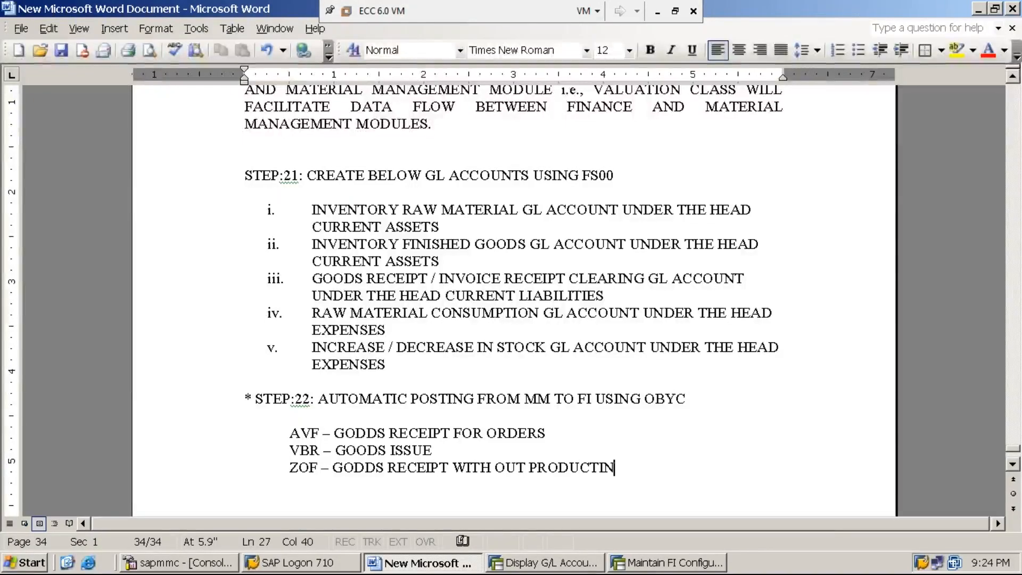
{"action": "key", "text": "BackSpace"}
{"action": "type", "text": "ON ORDER"}
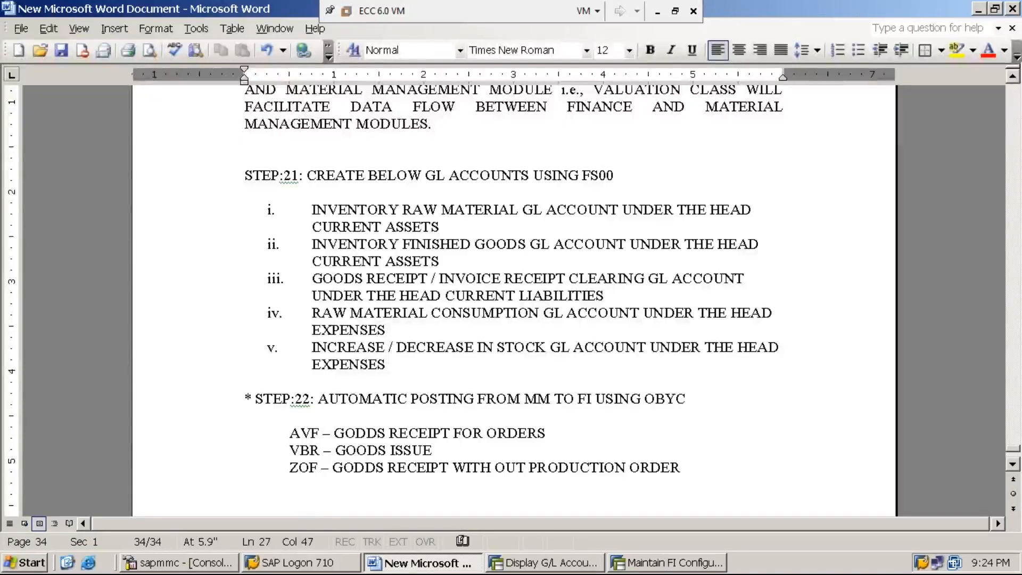
- Add the indented entry "VAY – GOODS ISSUE FOR SALE ORDER WITH ACCOUNT ASSIGNMENT OBJECT" below the ZOF line
{"action": "key", "text": "Return"}
{"action": "key", "text": "Tab"}
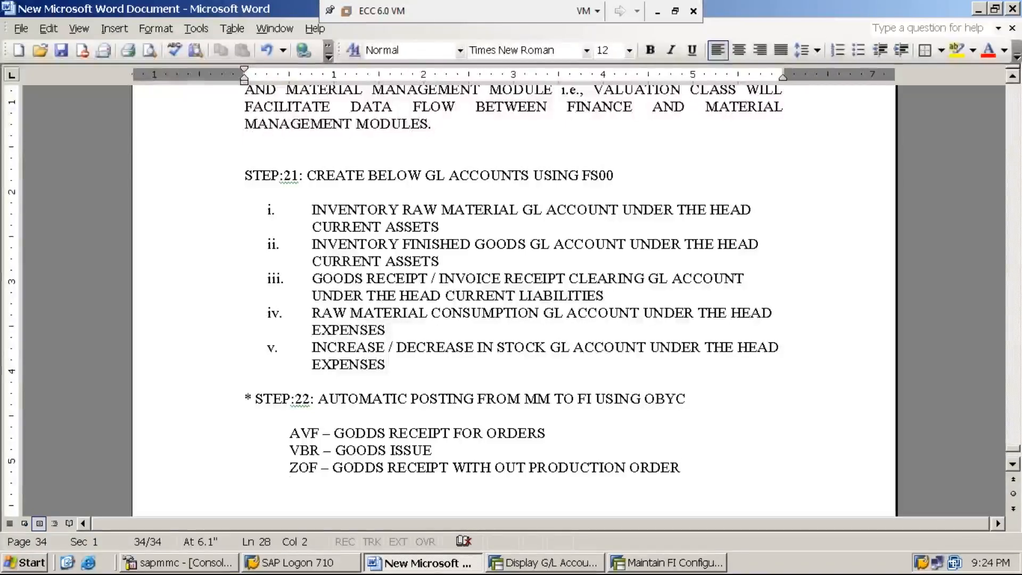
{"action": "type", "text": "V"}
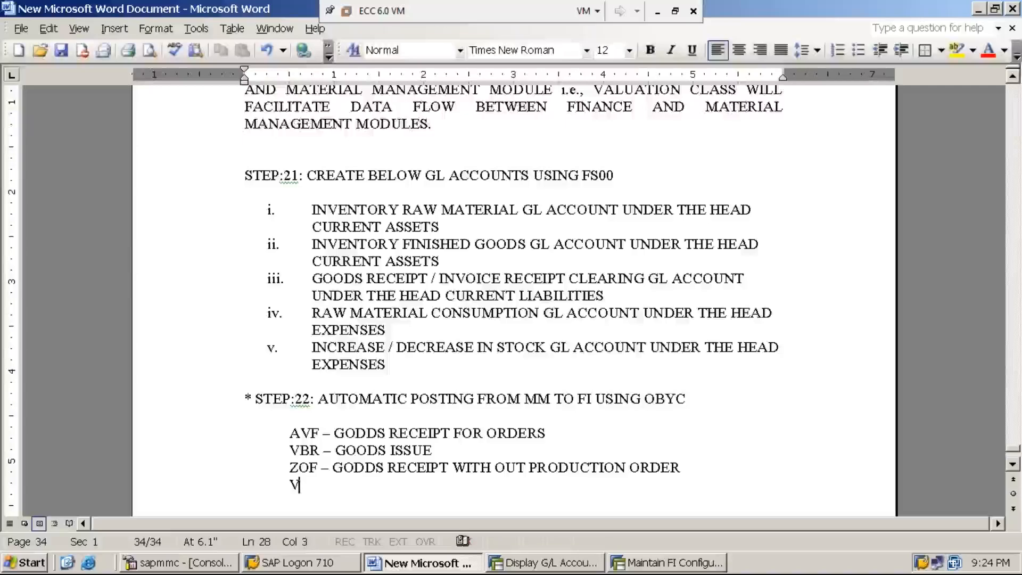
{"action": "type", "text": "AY - "}
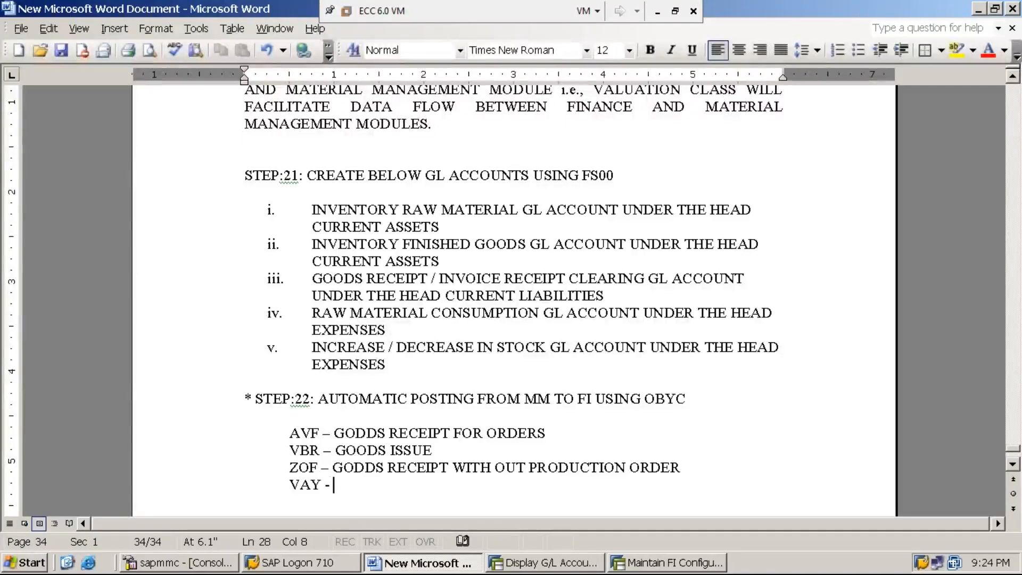
{"action": "type", "text": "GODD"}
{"action": "key", "text": "BackSpace"}
{"action": "key", "text": "BackSpace"}
{"action": "type", "text": "ODS ISSUE"}
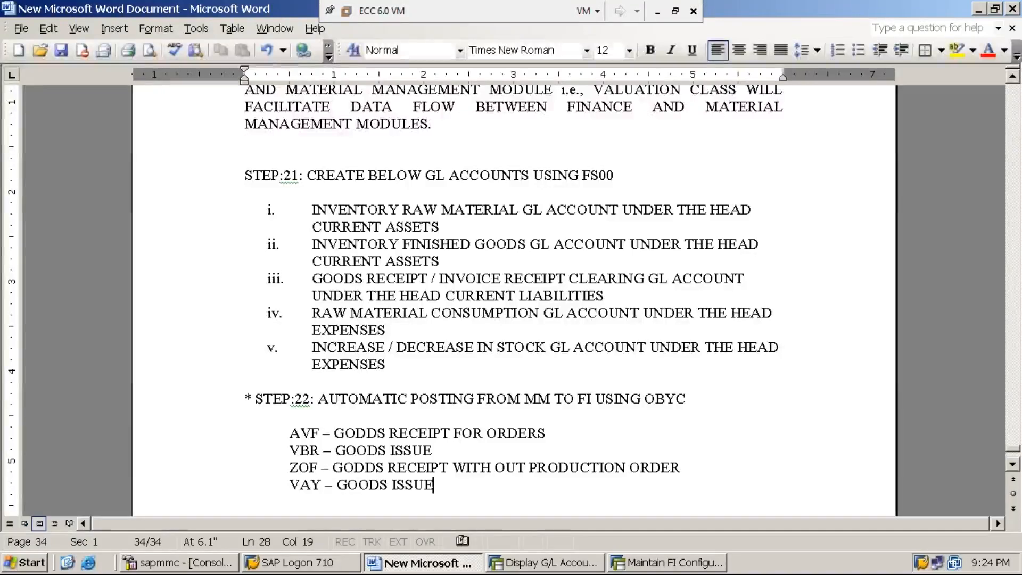
{"action": "type", "text": " FOR SALE ORER"}
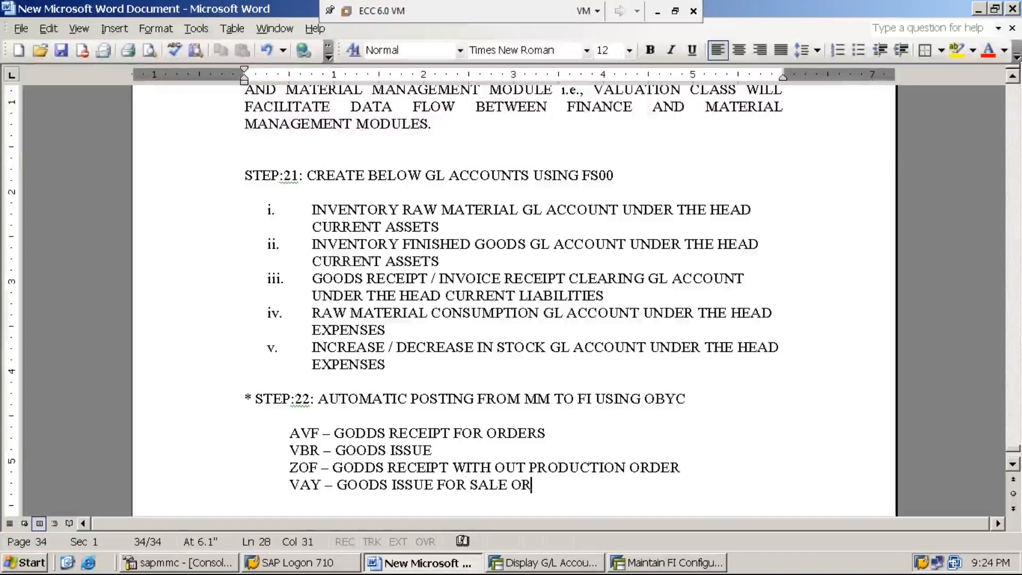
{"action": "key", "text": "BackSpace"}
{"action": "key", "text": "BackSpace"}
{"action": "type", "text": "DER"}
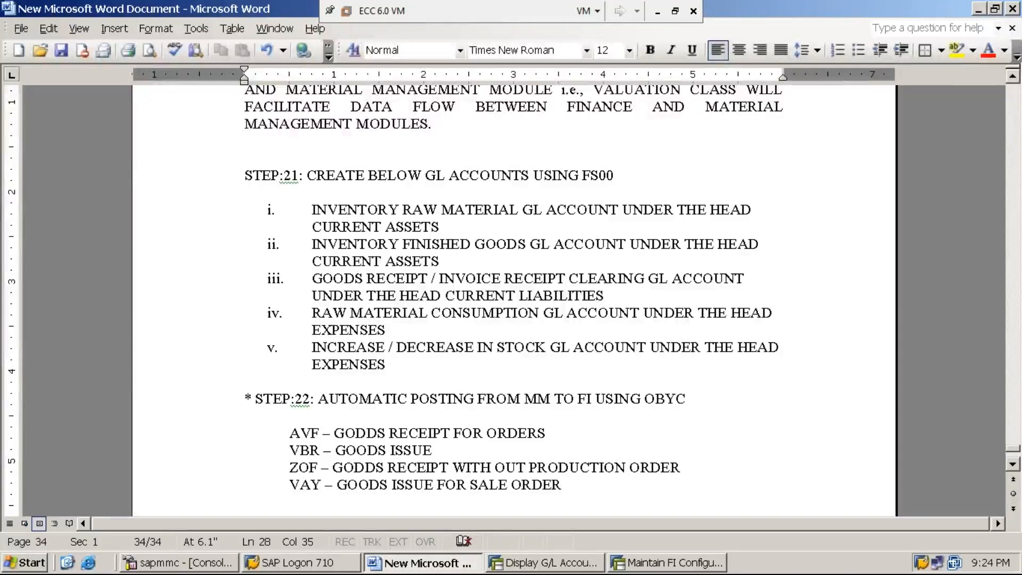
{"action": "type", "text": " WITH ACCO"}
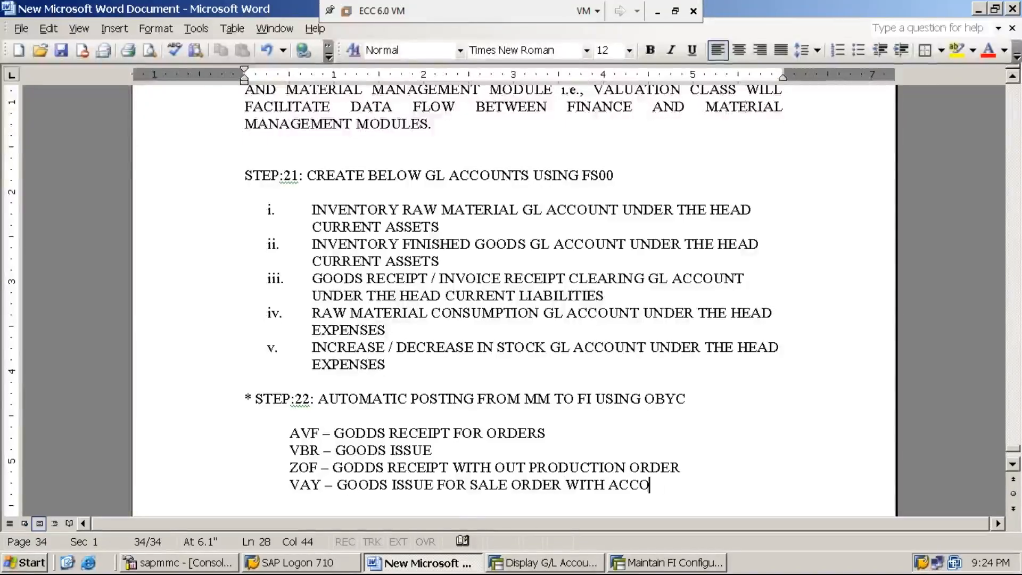
{"action": "type", "text": "UNT ASS"}
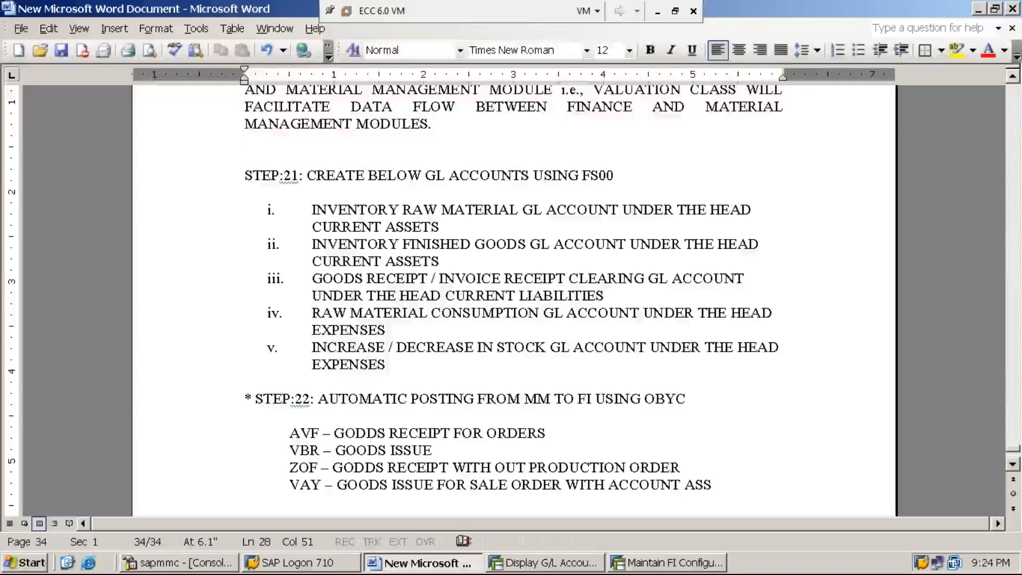
{"action": "type", "text": "IGNMENT"}
{"action": "key", "text": "Return"}
{"action": "type", "text": "OBJ"}
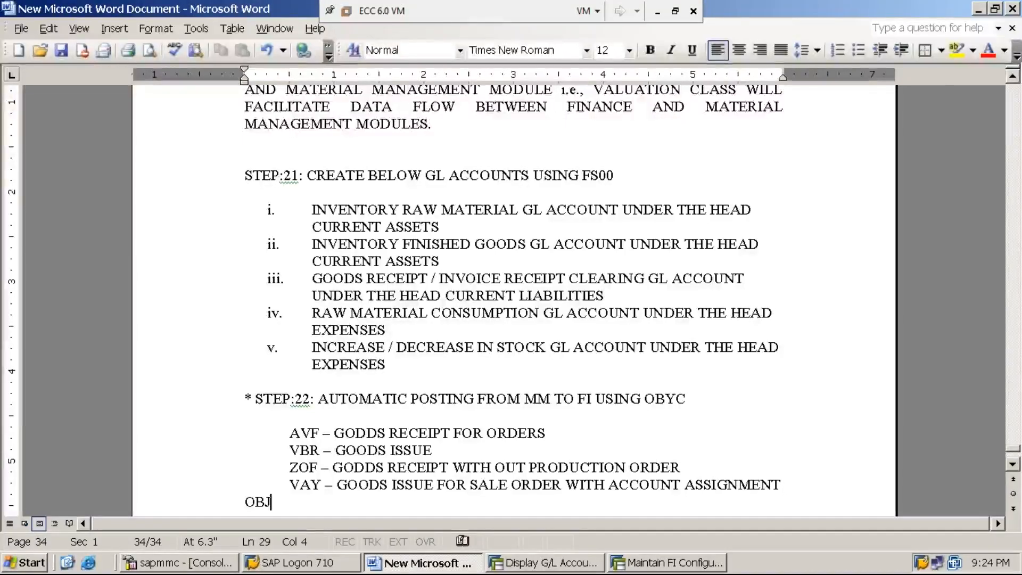
{"action": "type", "text": "ECT"}
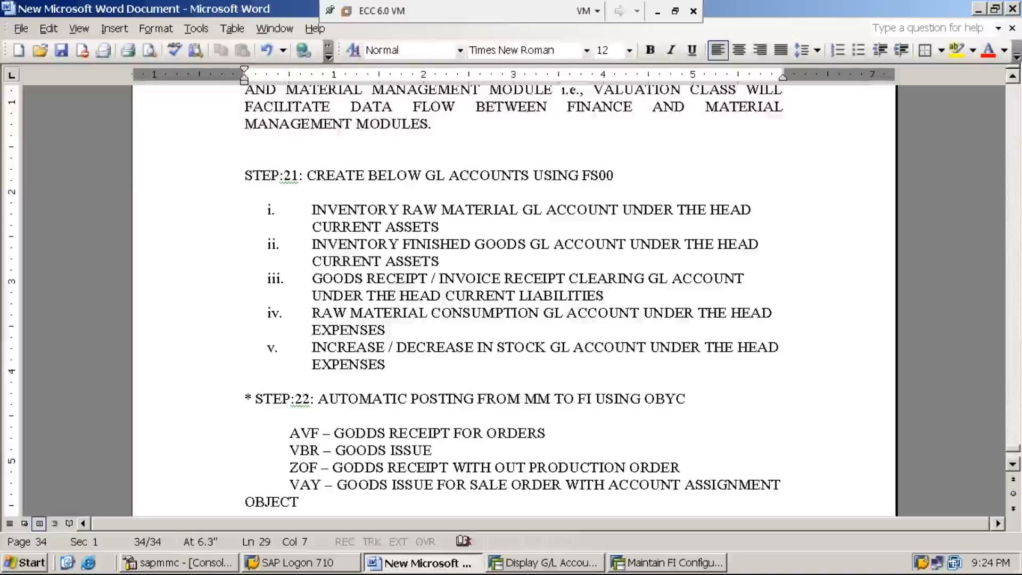
- Indent the whole VAY paragraph by half an inch and remove its extra first-line tab so both lines align with the entries above
{"action": "key", "text": "Tab"}
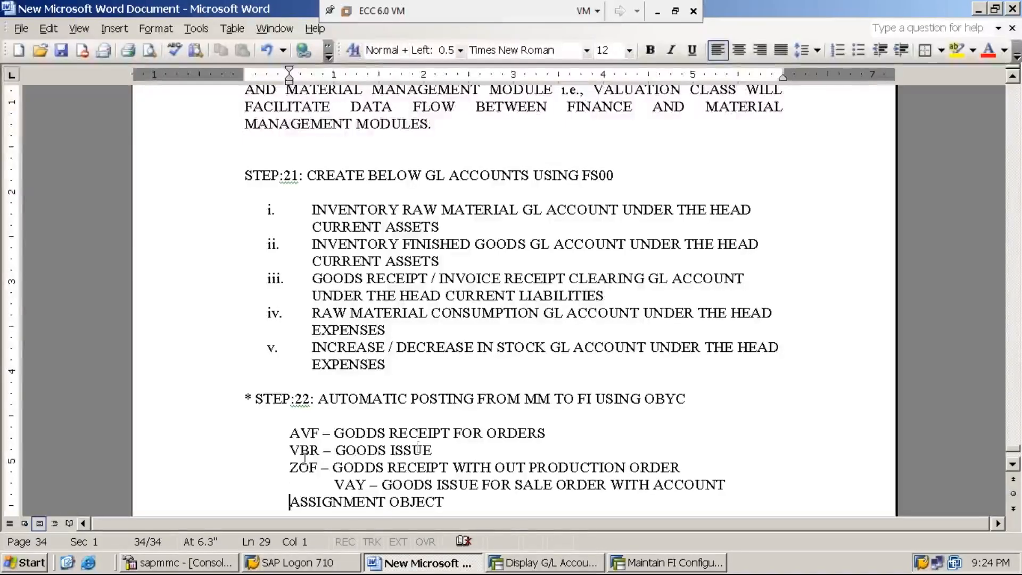
{"action": "left_click", "coordinate": [334, 485]}
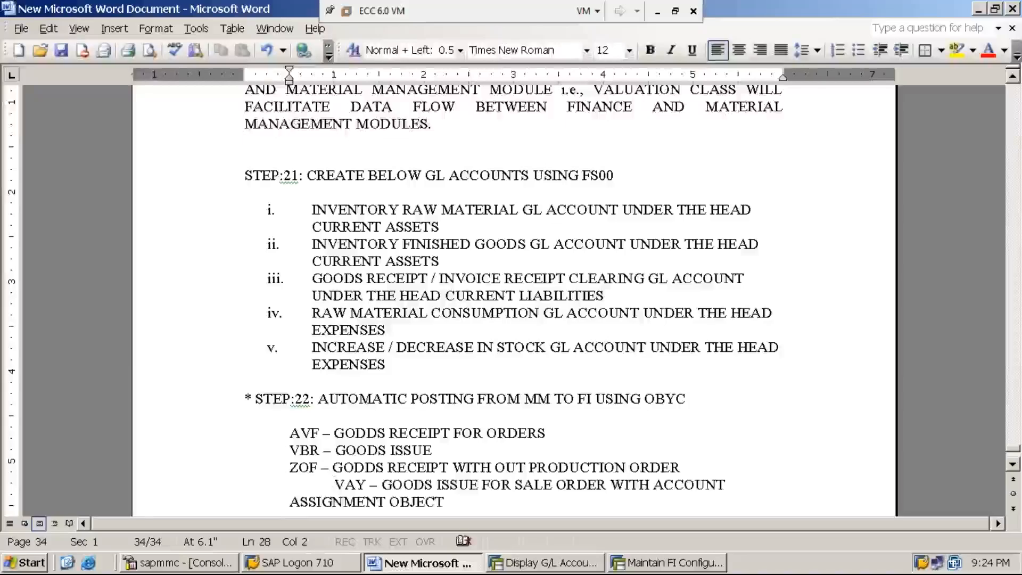
{"action": "key", "text": "BackSpace"}
{"action": "left_click", "coordinate": [344, 502]}
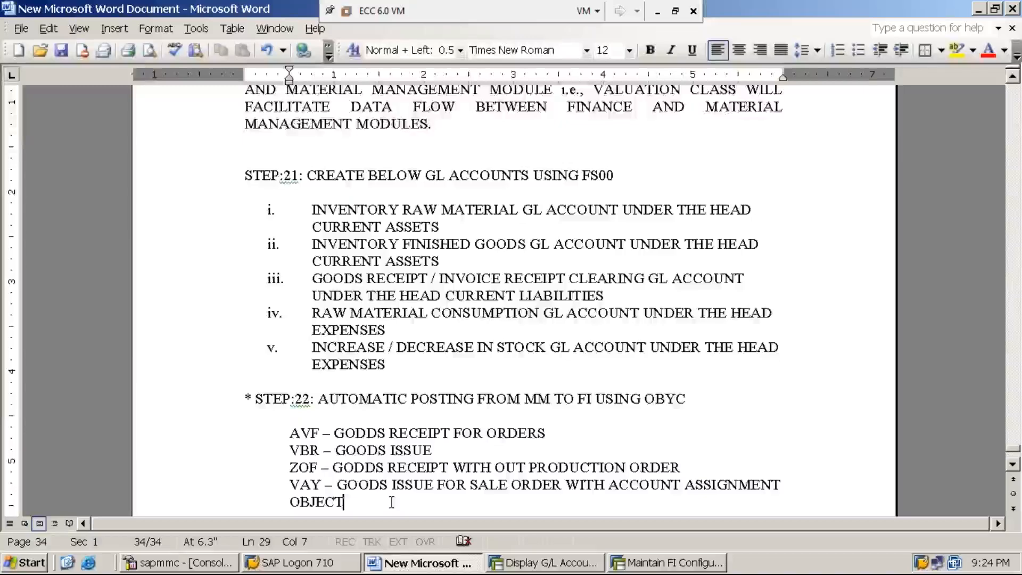
- Add the entry "VAX – GOODS ISSUE FOR SALE ORDER WITHOUT ACCOUNT ASSIGNMENT OBJECT" below the VAY entry and save the document
{"action": "key", "text": "Return"}
{"action": "type", "text": "VAX - "}
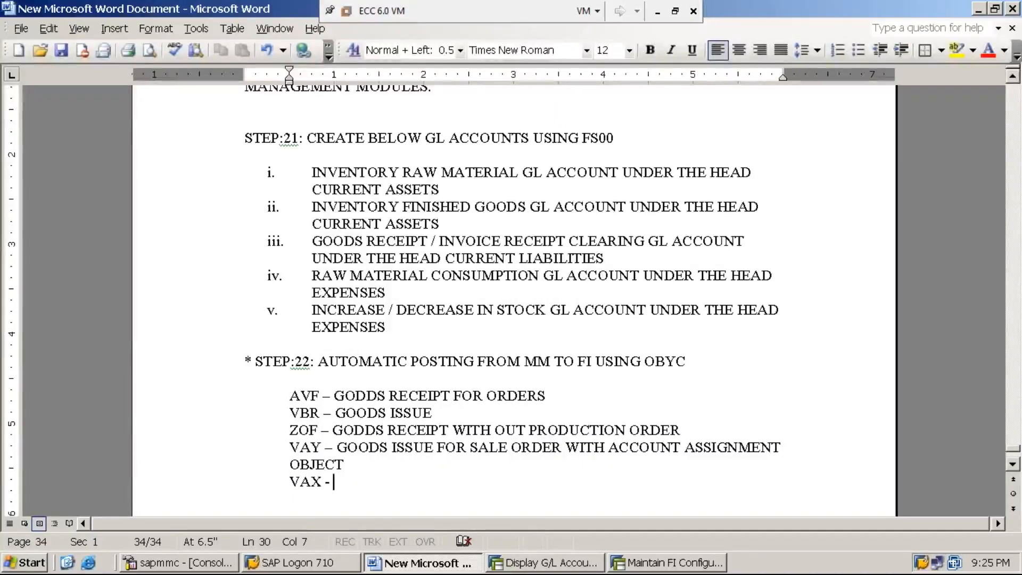
{"action": "type", "text": "GO"}
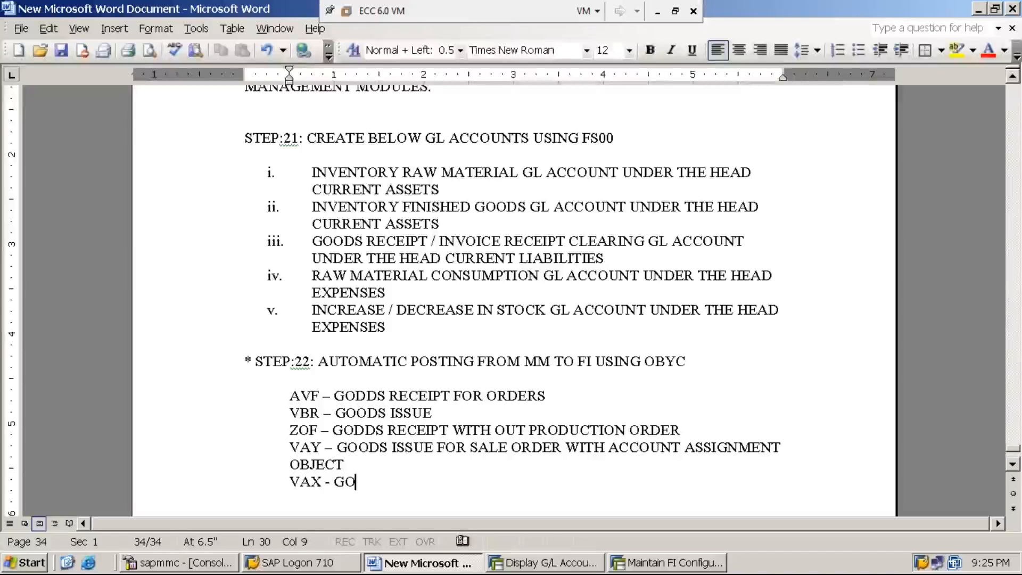
{"action": "type", "text": "ODS ISSU"}
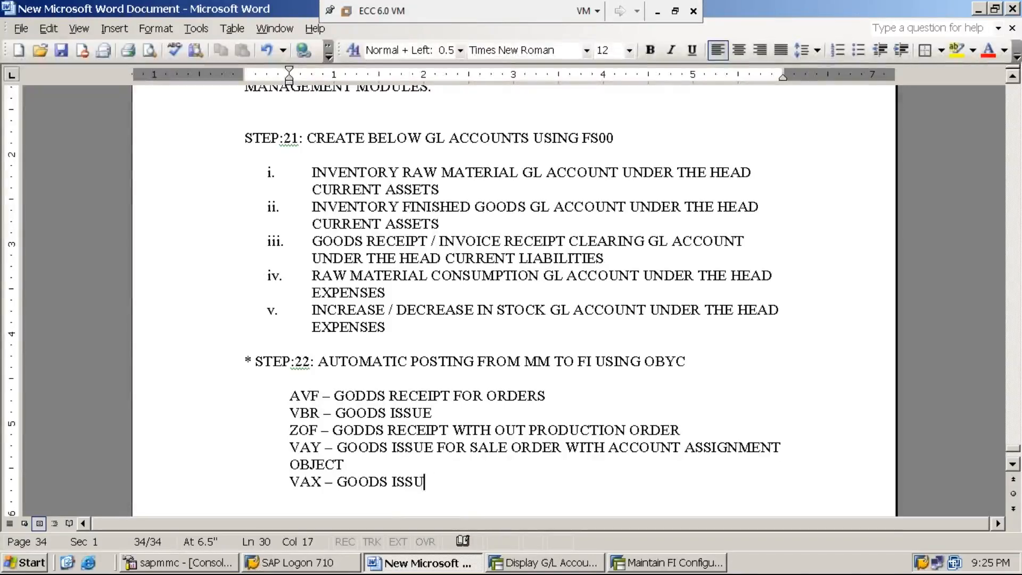
{"action": "type", "text": "E FOR SALE ORDER "}
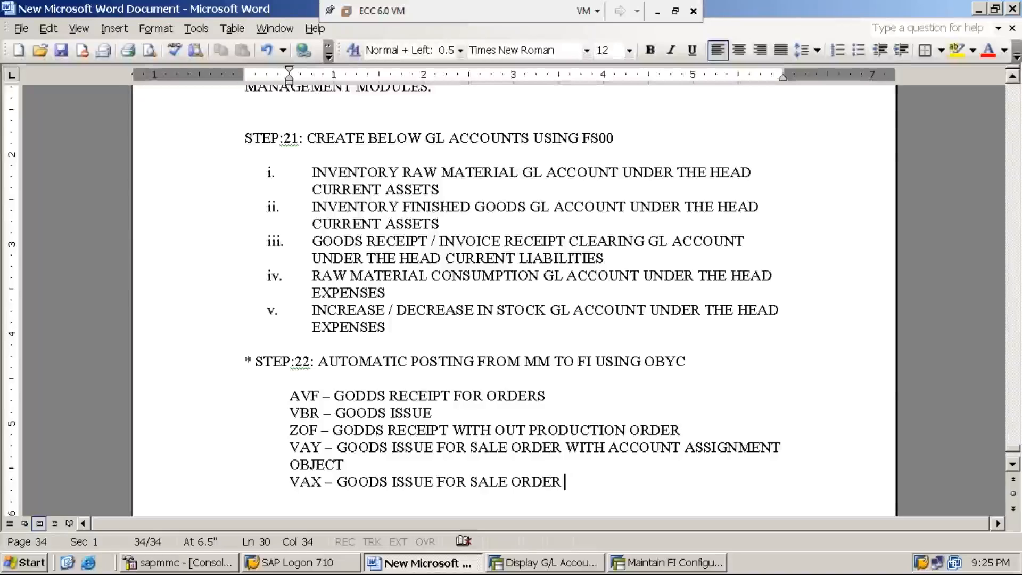
{"action": "type", "text": "W"}
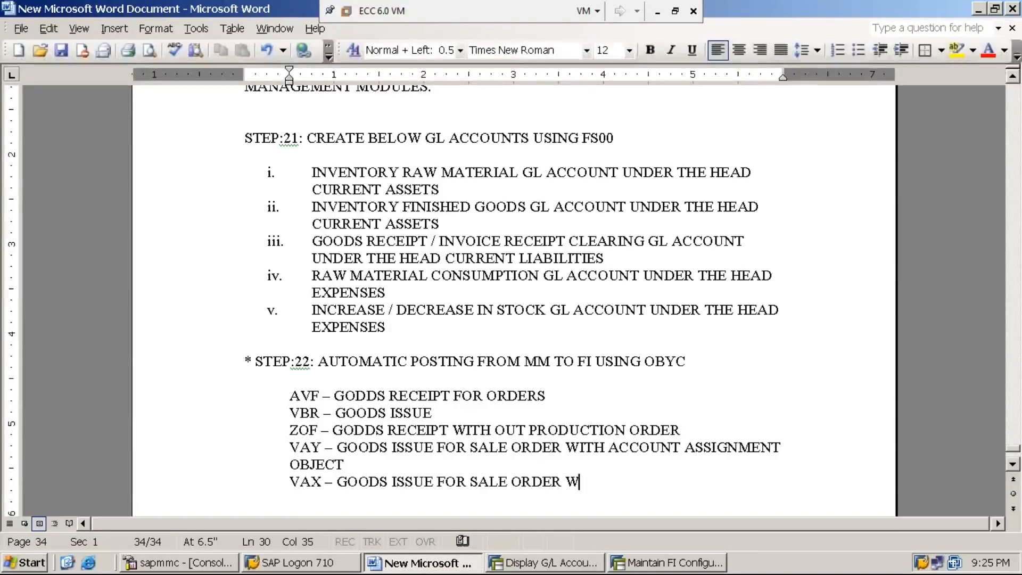
{"action": "type", "text": "ITHOUT ACC"}
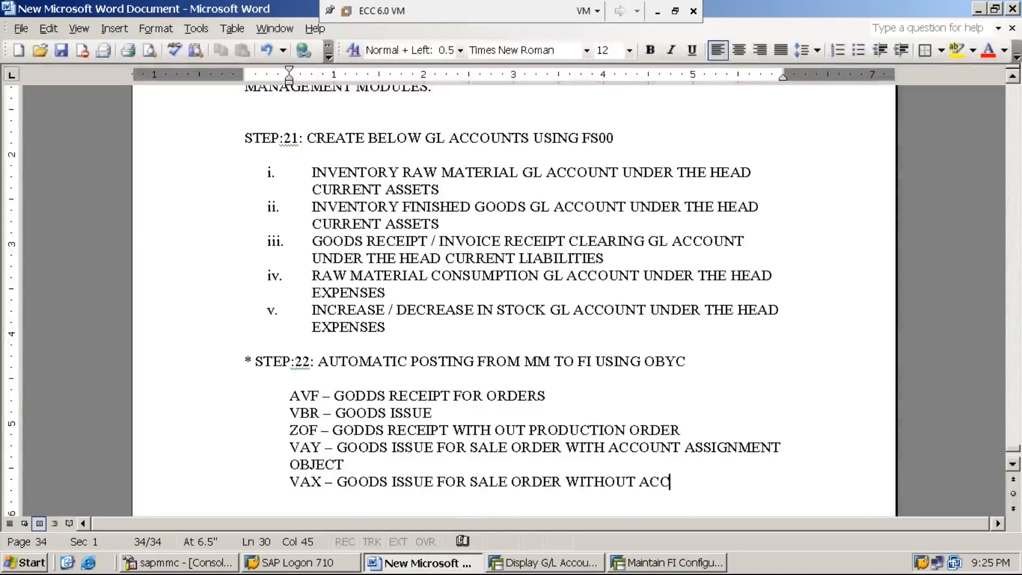
{"action": "type", "text": "OUNT ASSI"}
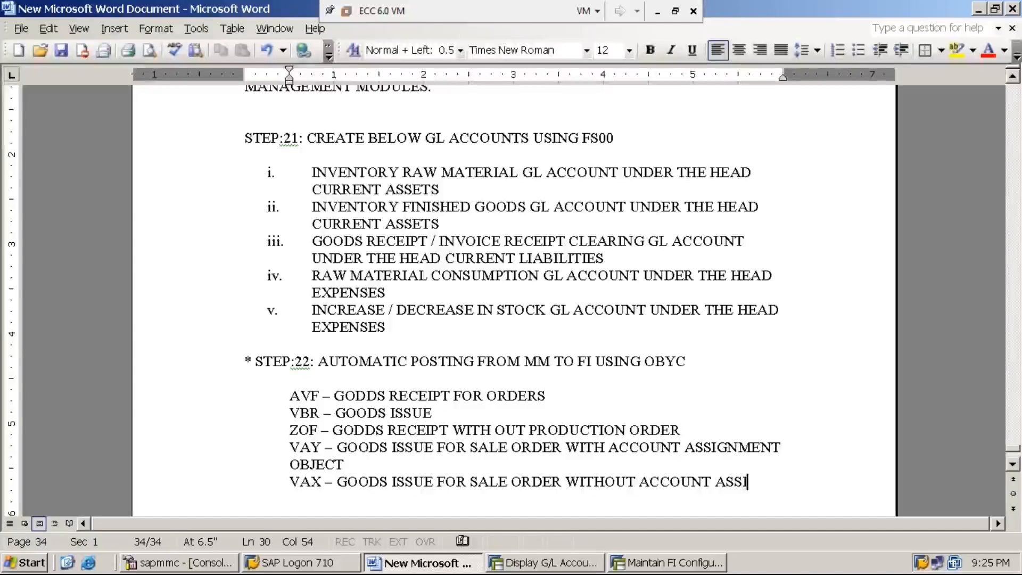
{"action": "type", "text": "GNMENT "}
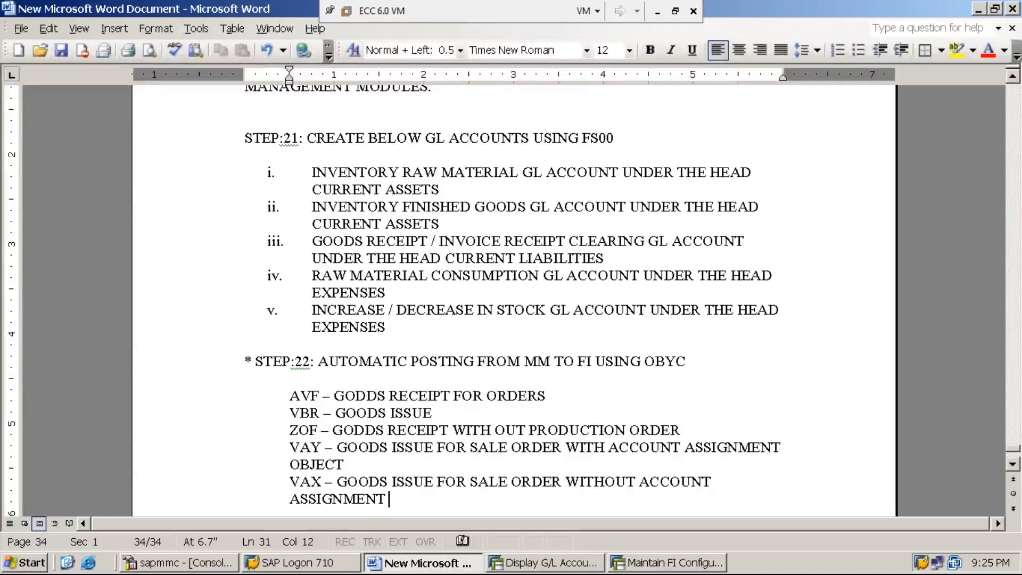
{"action": "type", "text": "OBJECT"}
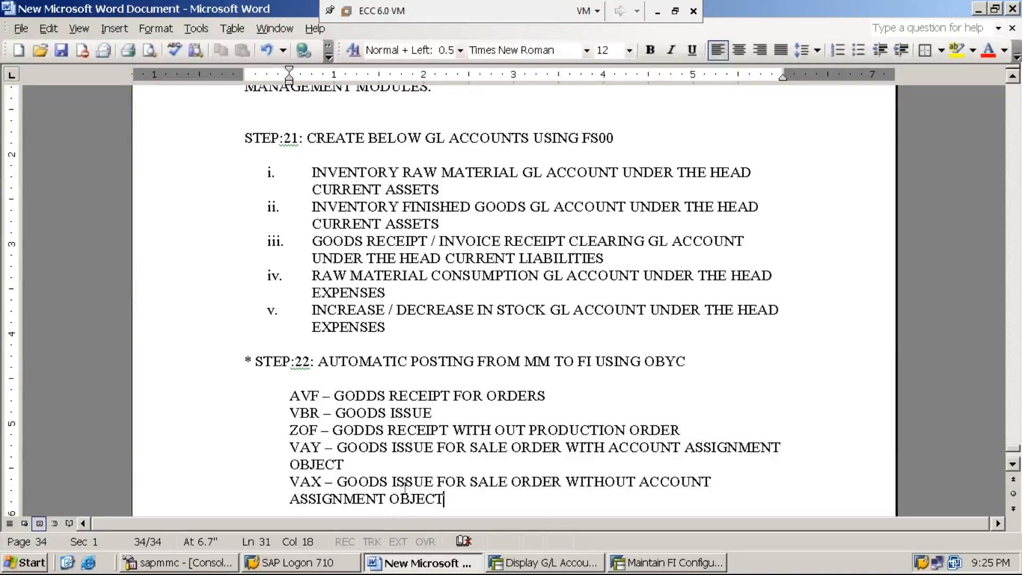
{"action": "scroll", "coordinate": [422, 442], "scroll_direction": "down", "scroll_amount": 3}
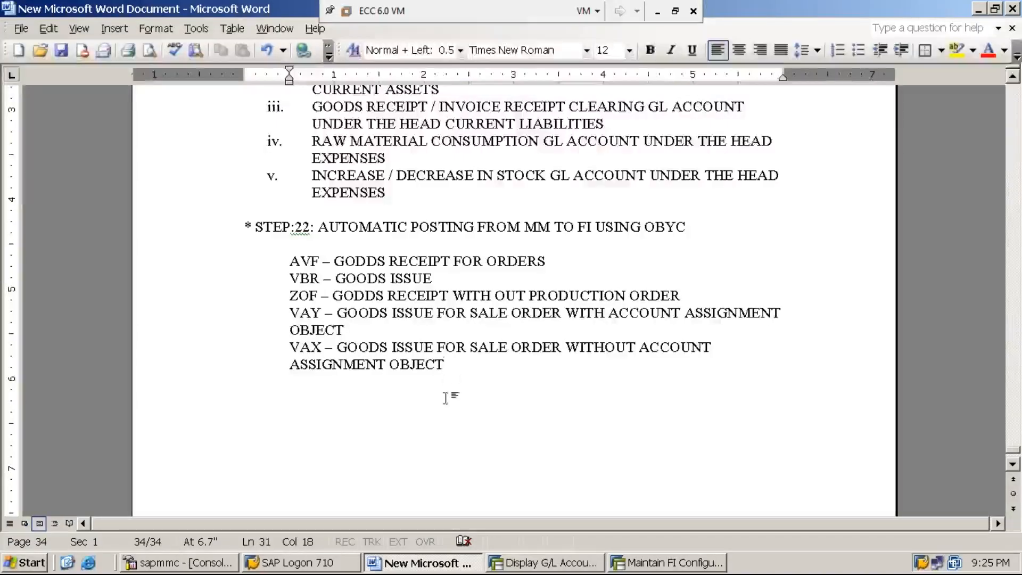
{"action": "left_click", "coordinate": [61, 50]}
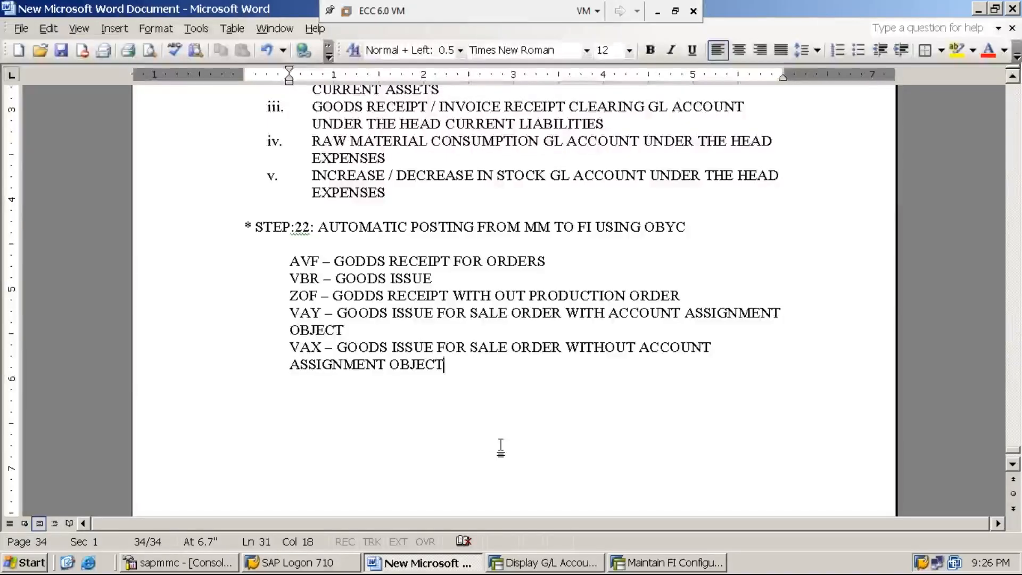
- Add the unindented heading "STEP:23:" after a blank line below the VAX entry
{"action": "key", "text": "Return"}
{"action": "key", "text": "Return"}
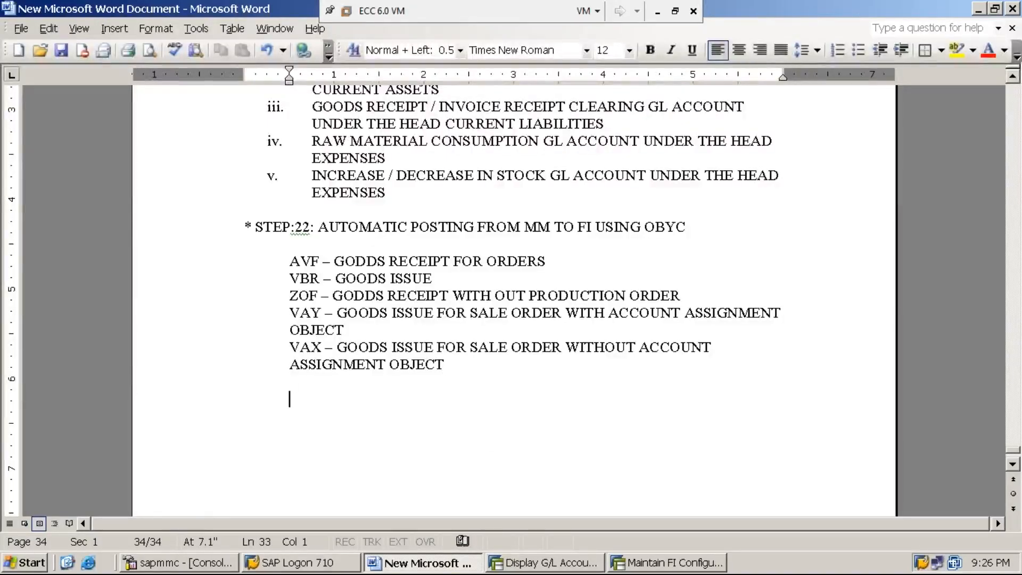
{"action": "key", "text": "BackSpace"}
{"action": "key", "text": "BackSpace"}
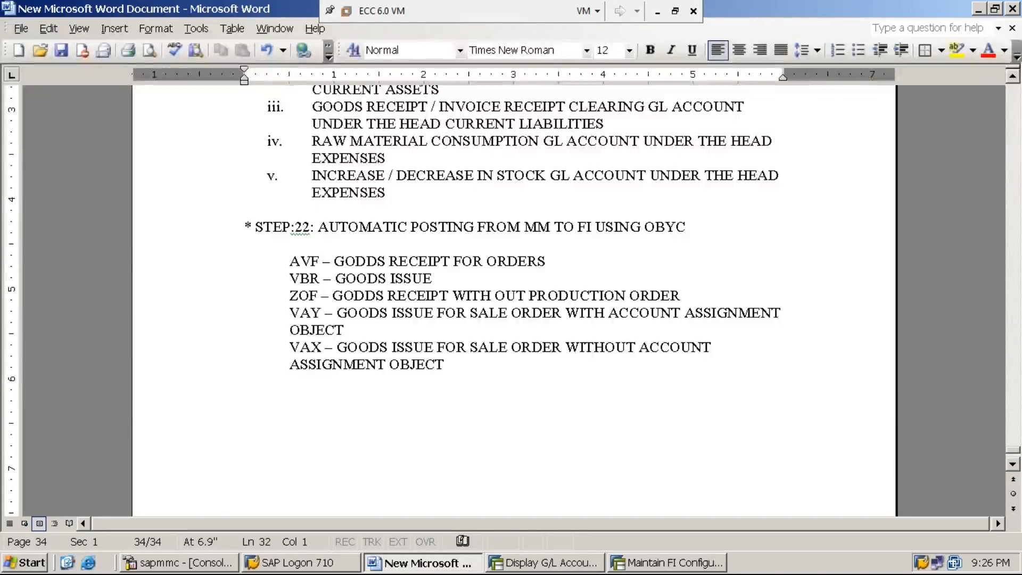
{"action": "key", "text": "Return"}
{"action": "type", "text": "STEP:2"}
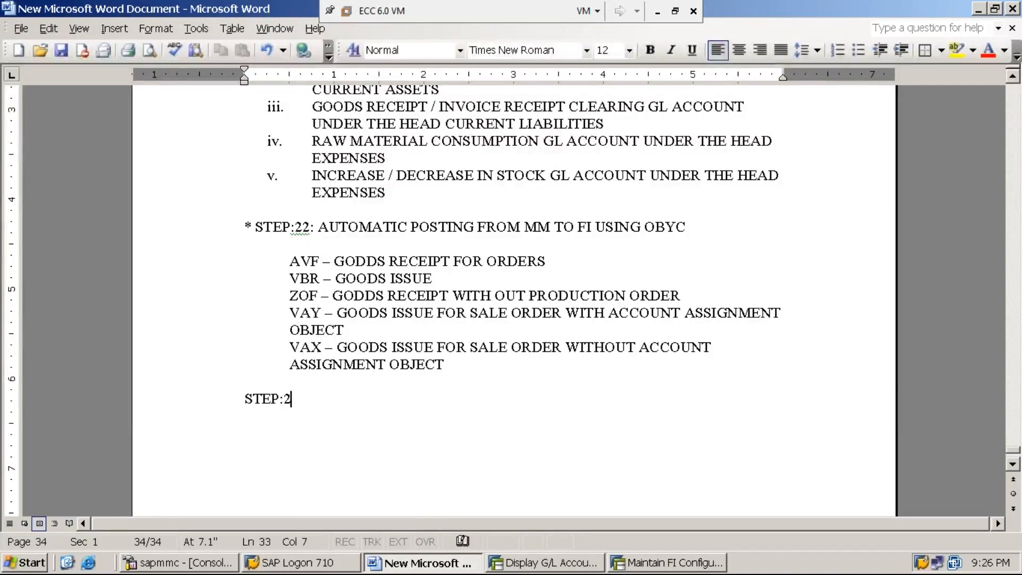
{"action": "type", "text": "3:"}
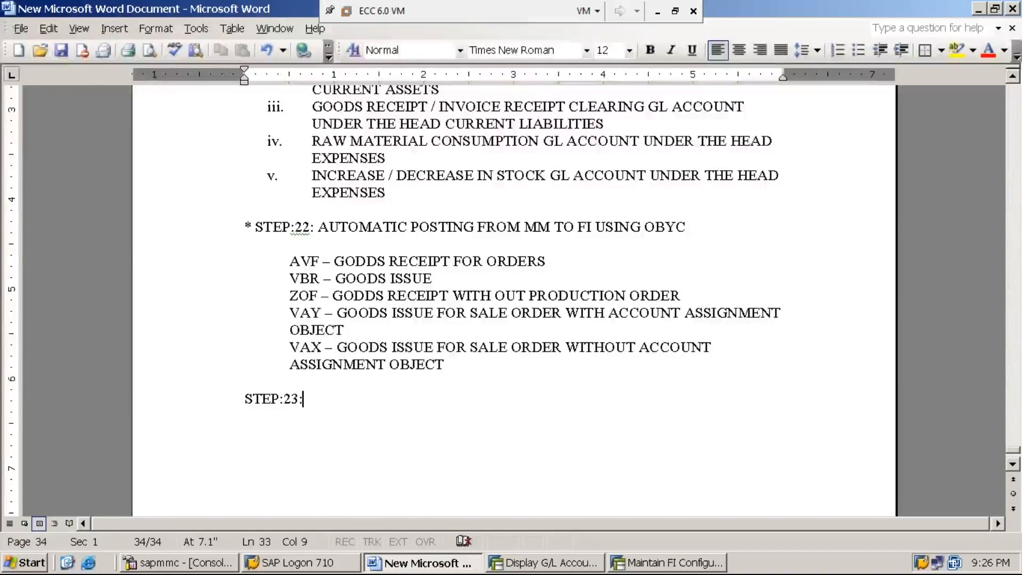
- Save the document and minimize the virtual machine window
{"action": "left_click", "coordinate": [66, 52]}
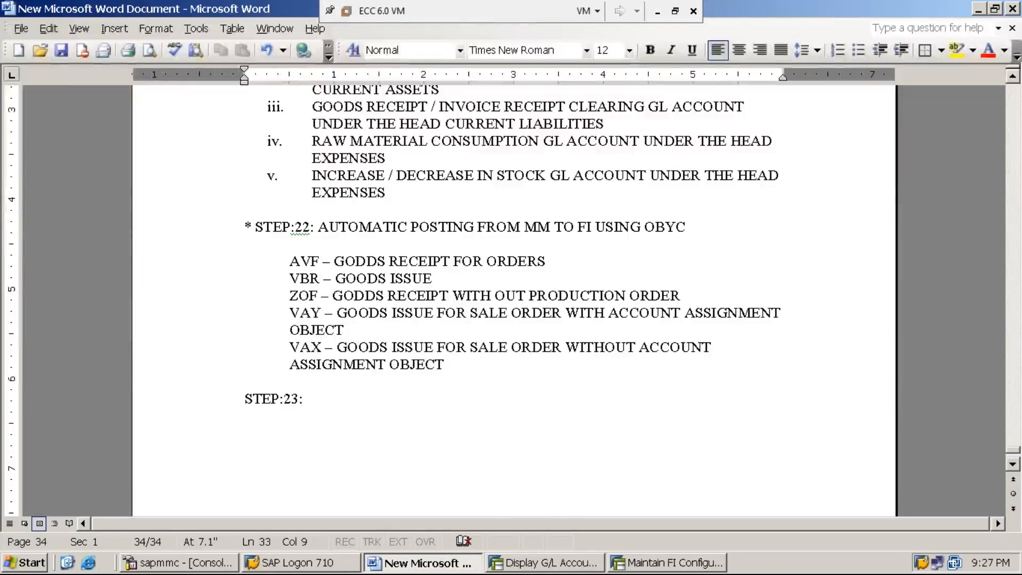
{"action": "left_click", "coordinate": [657, 10]}
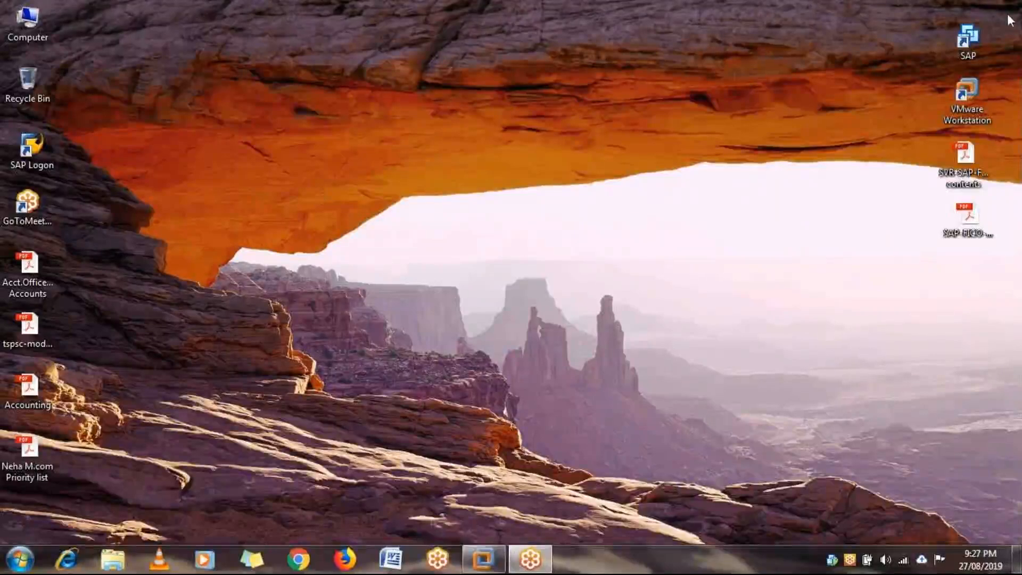